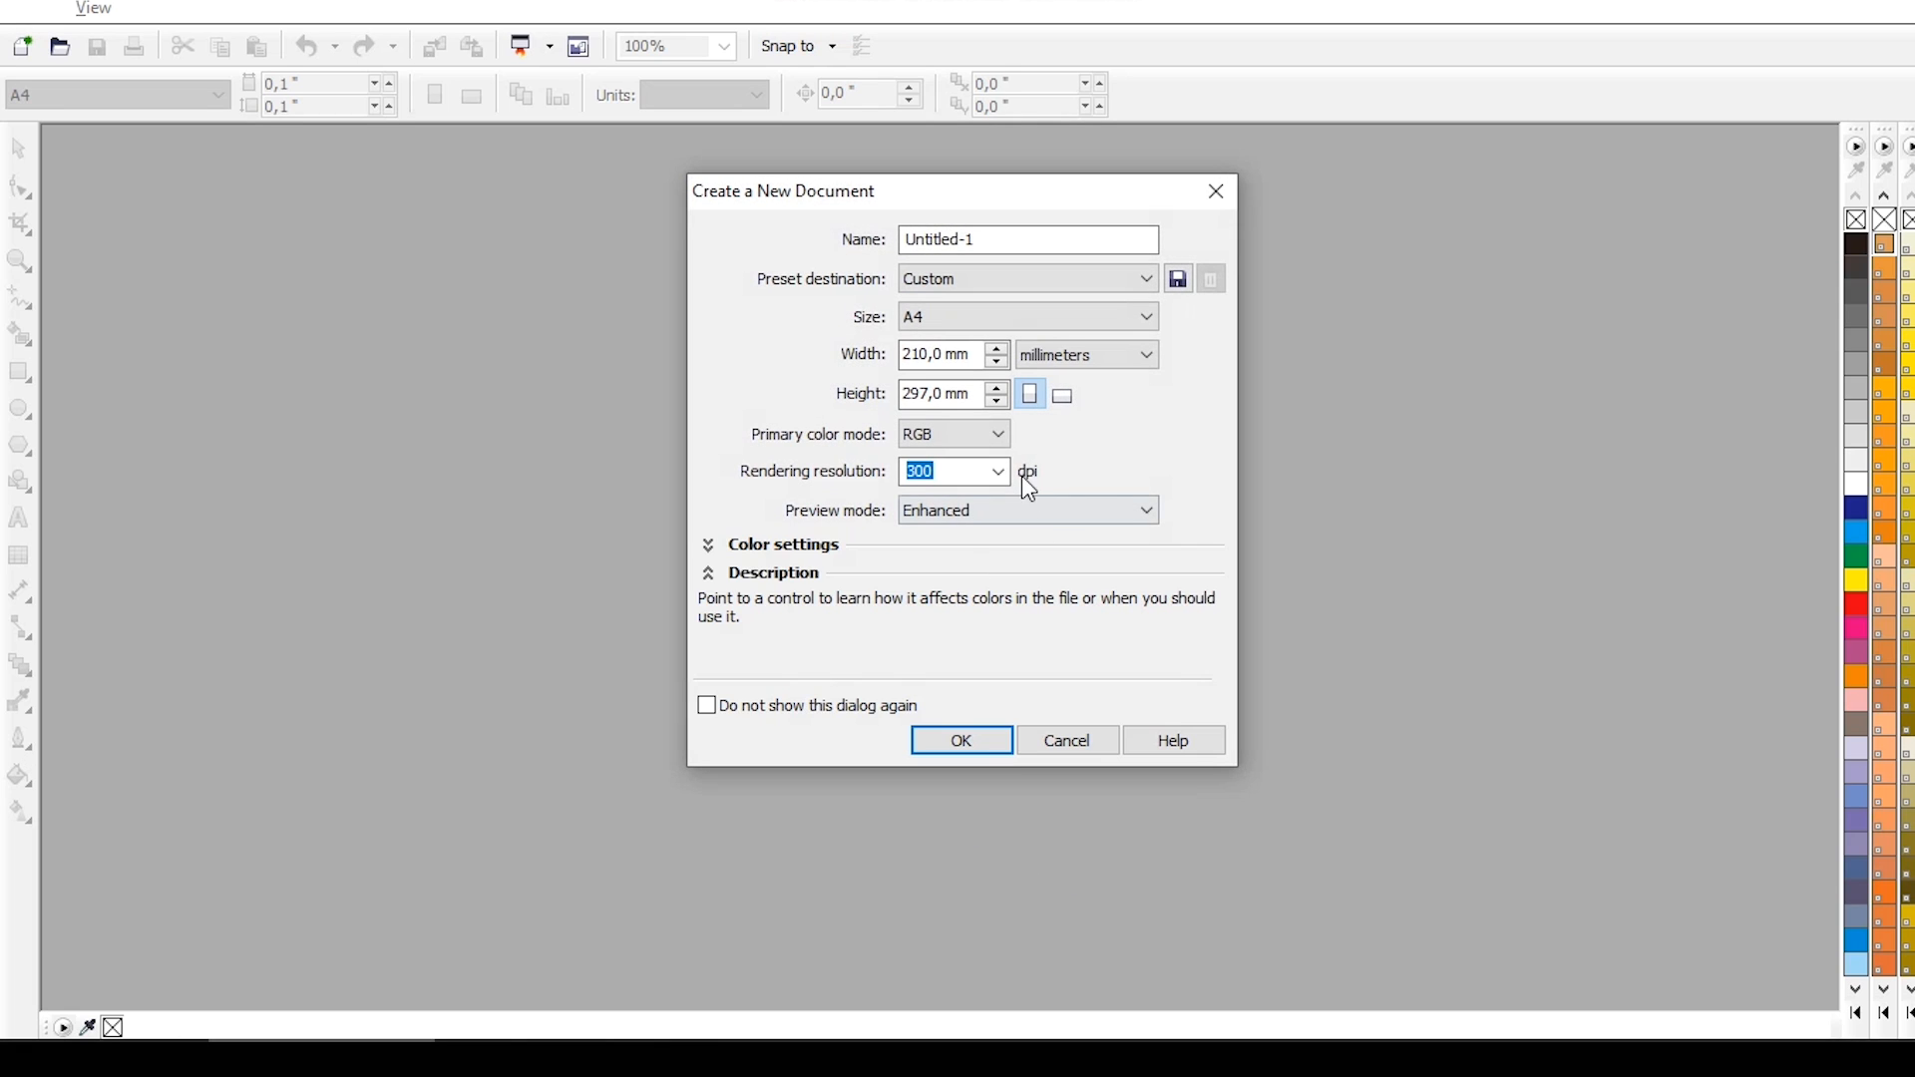
Create a new A4 RGB document at 300 dpi and switch the page to landscape orientation.
key(Return)
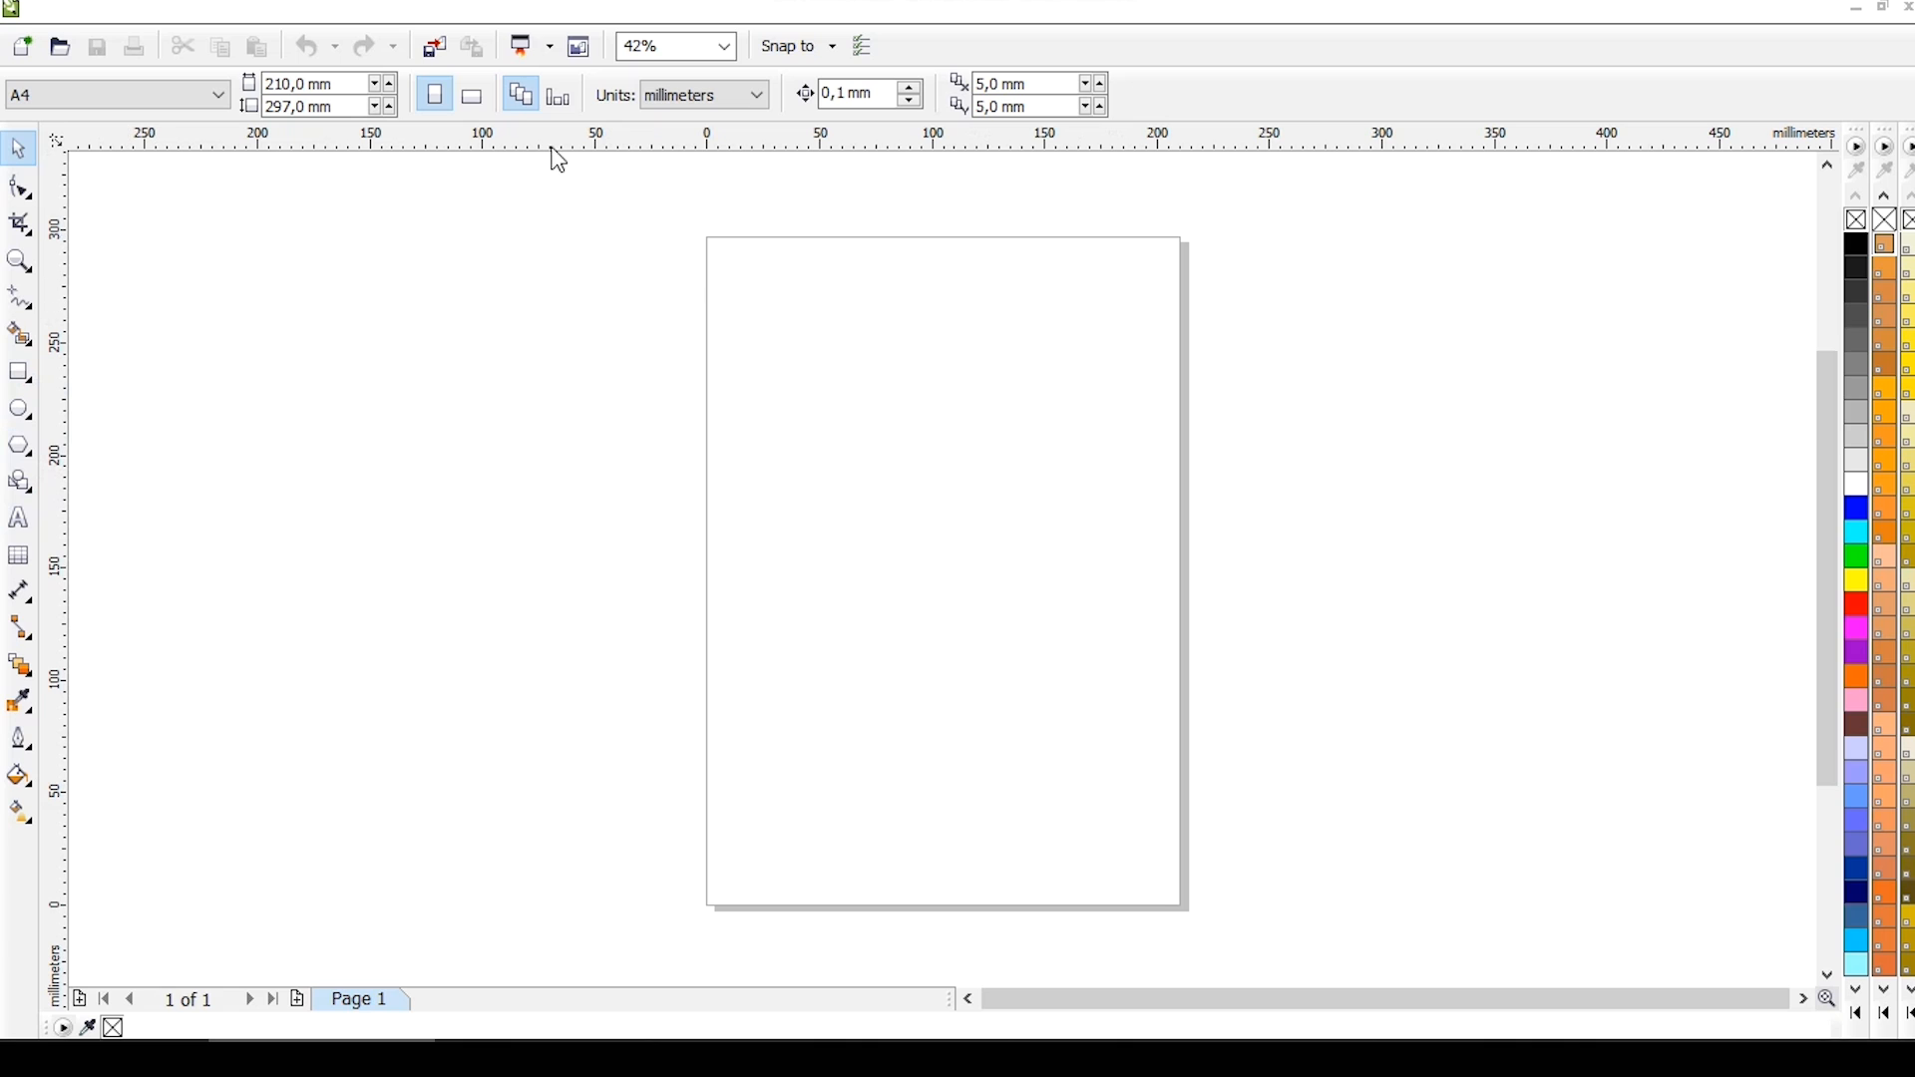
click(463, 101)
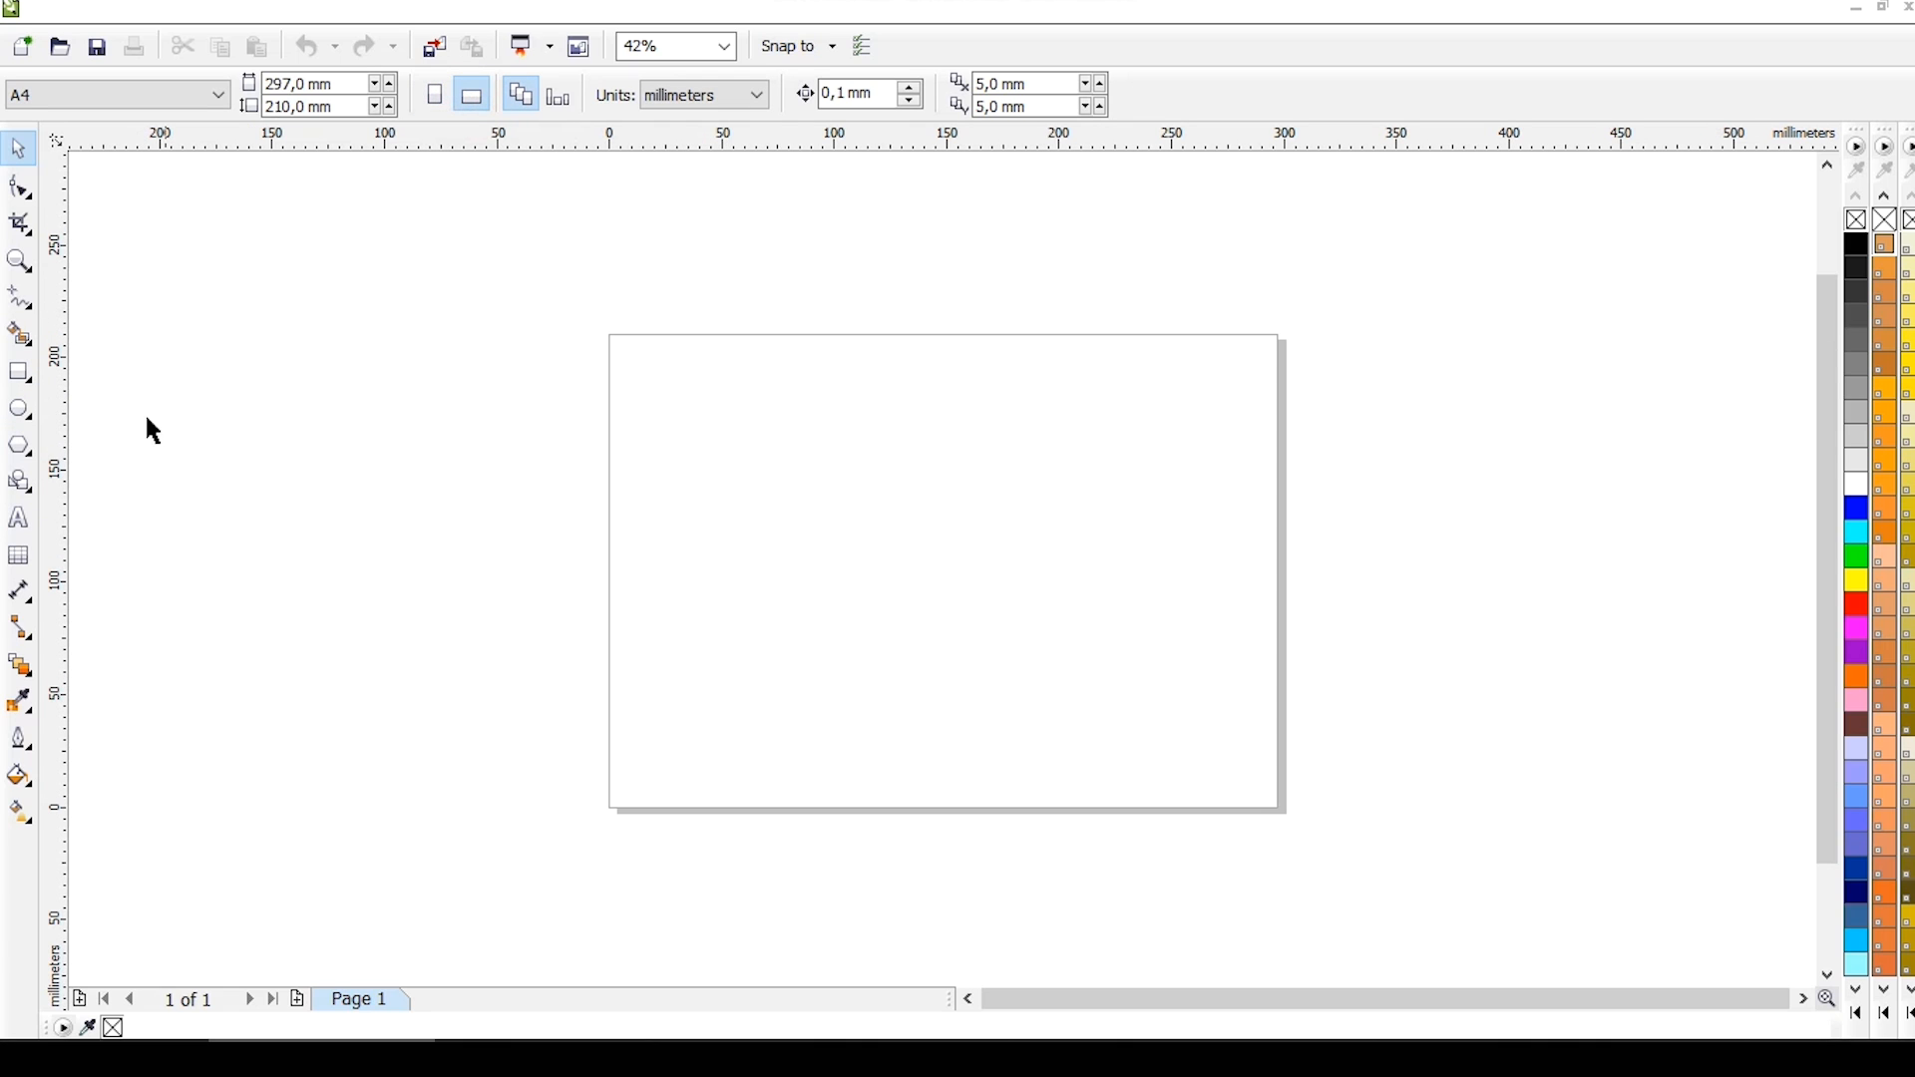
Add the text "DHININGRAT" near the middle of the page and set its font to Century Gothic.
click(18, 518)
click(738, 567)
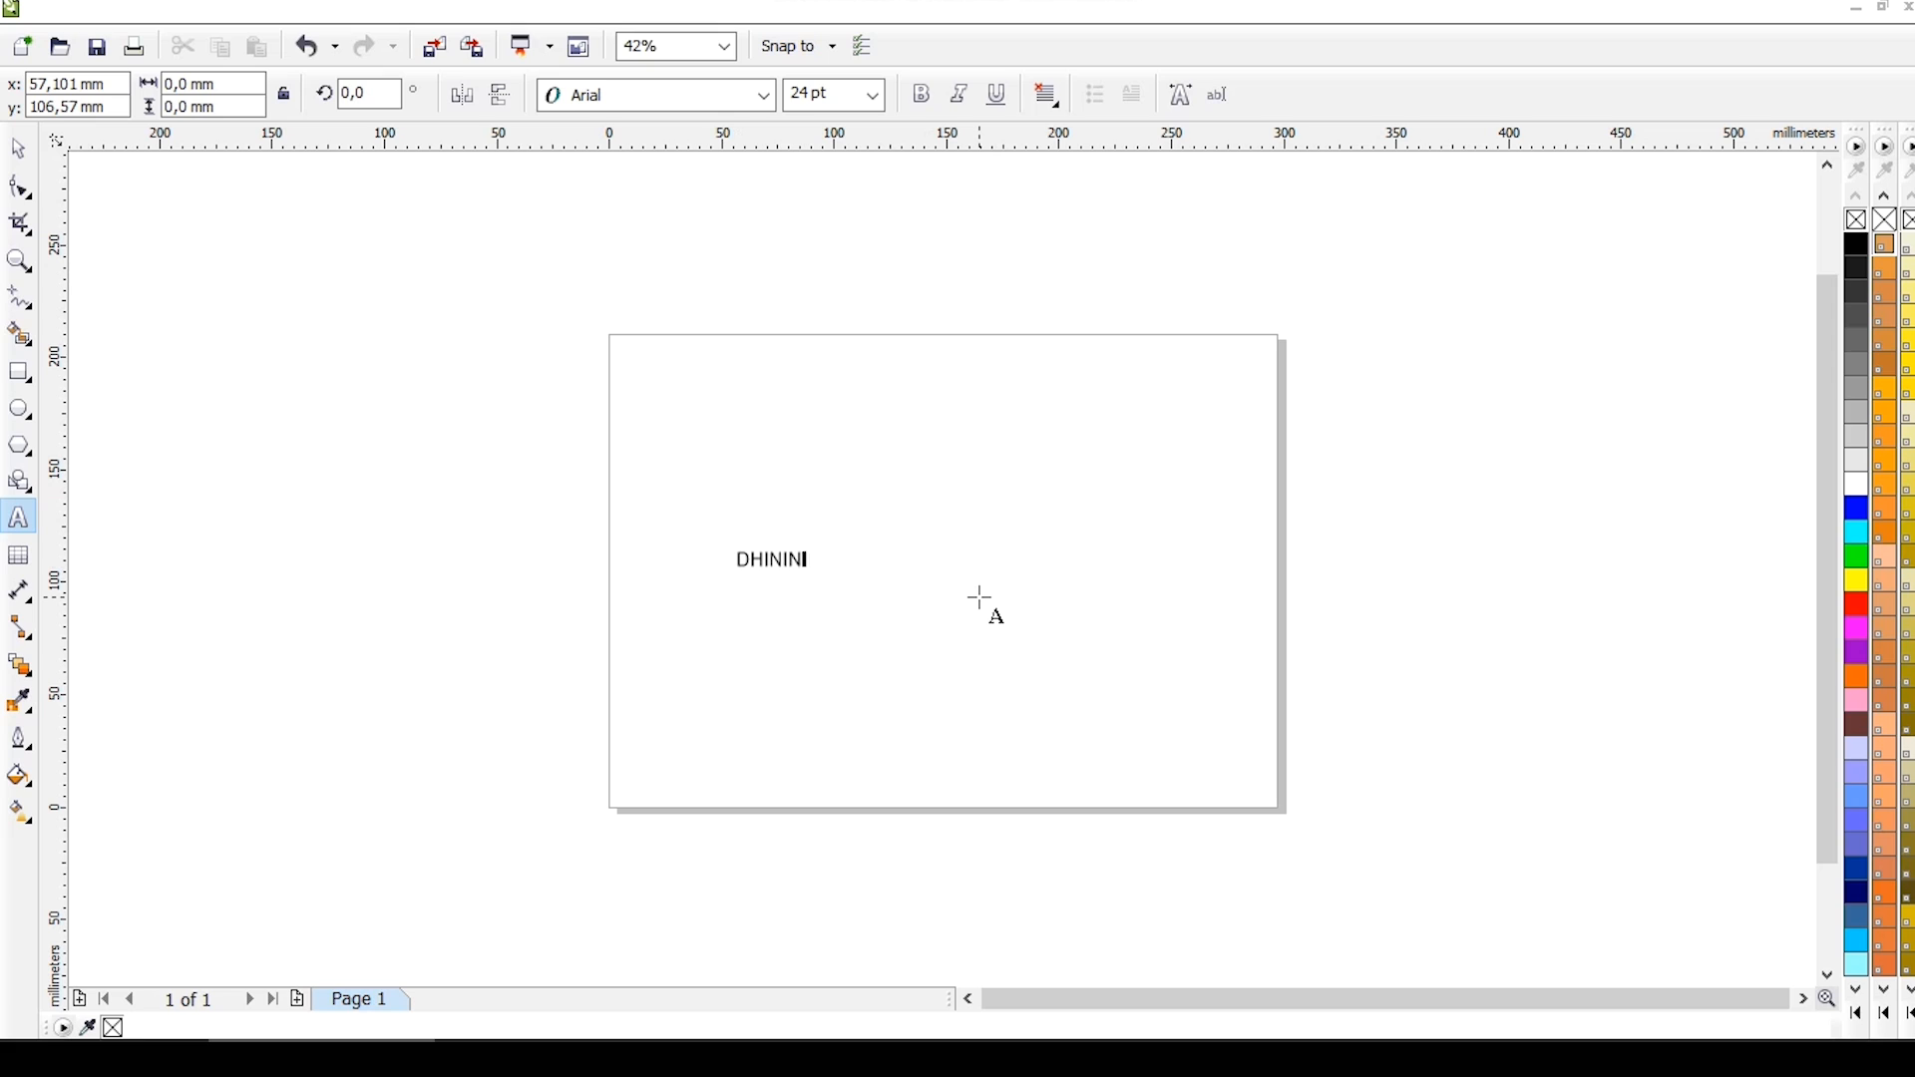
key(ctrl+a)
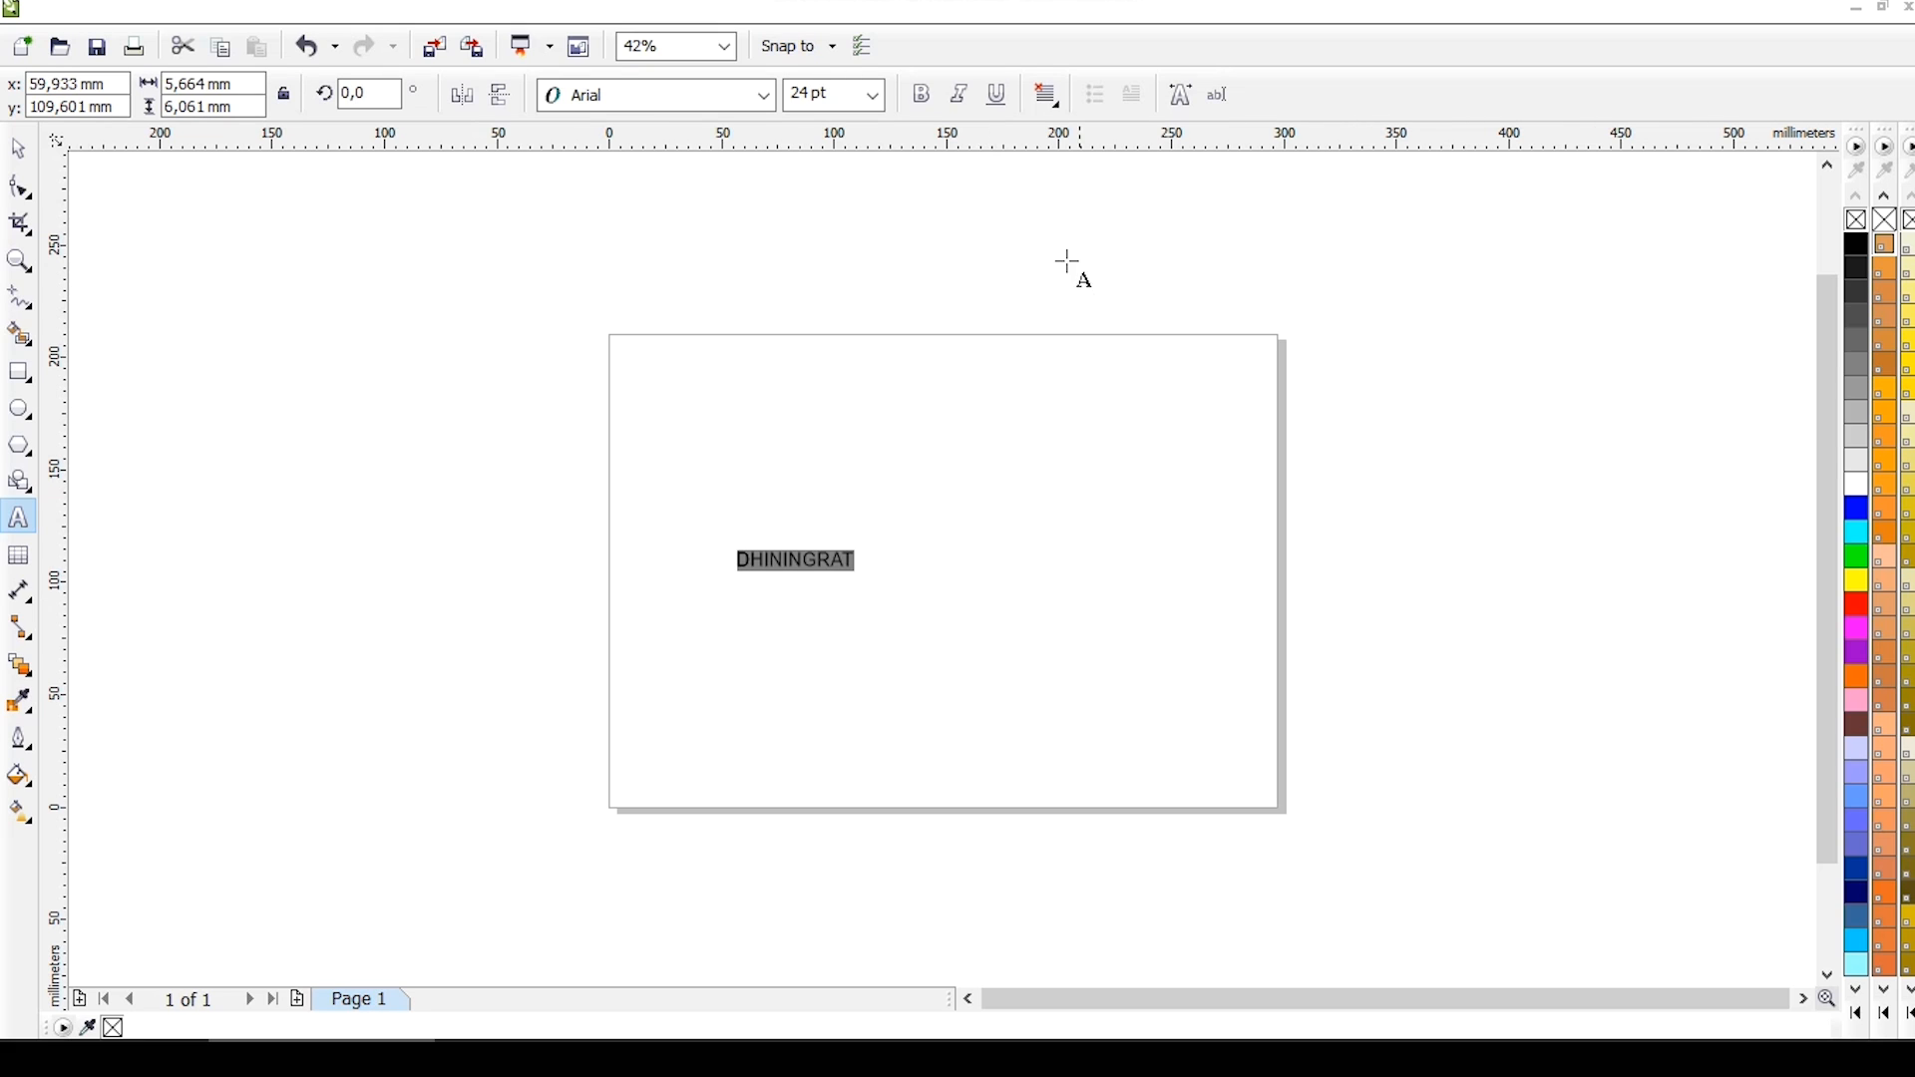
click(768, 95)
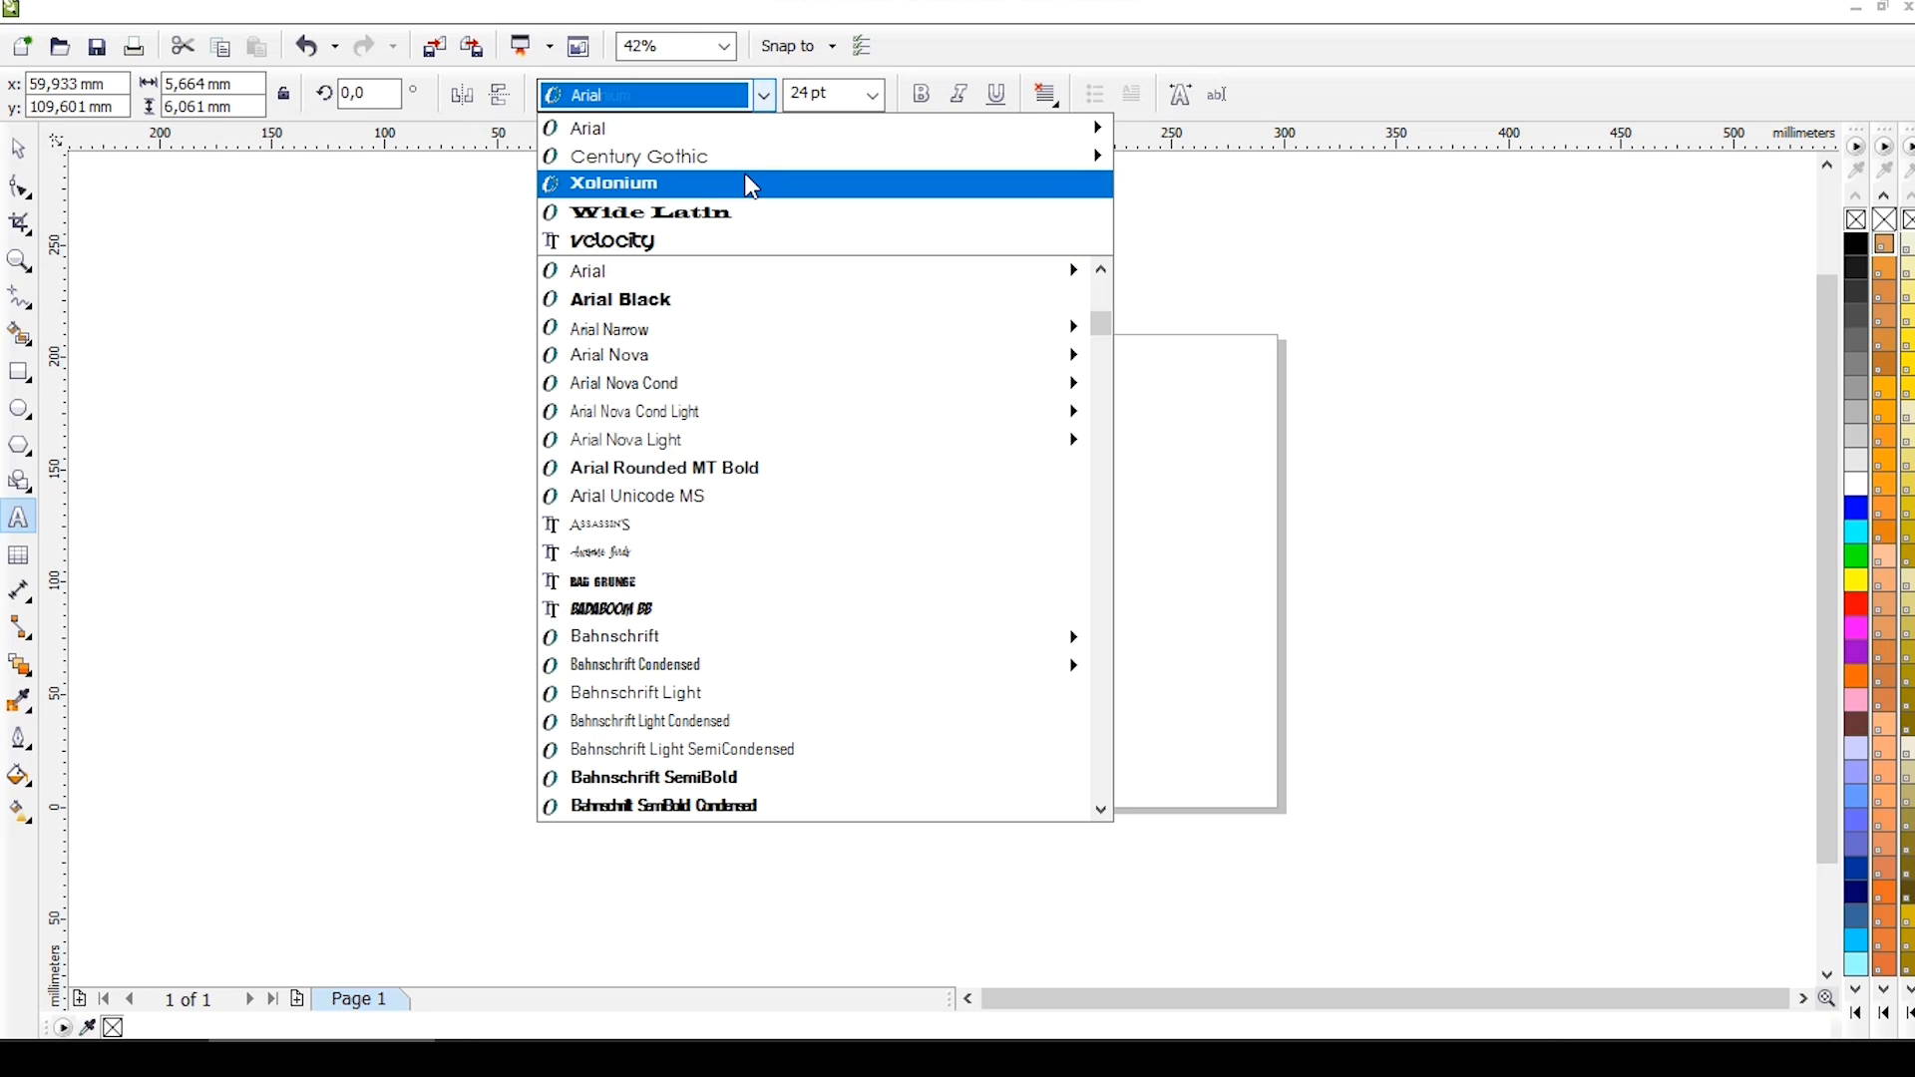
click(754, 157)
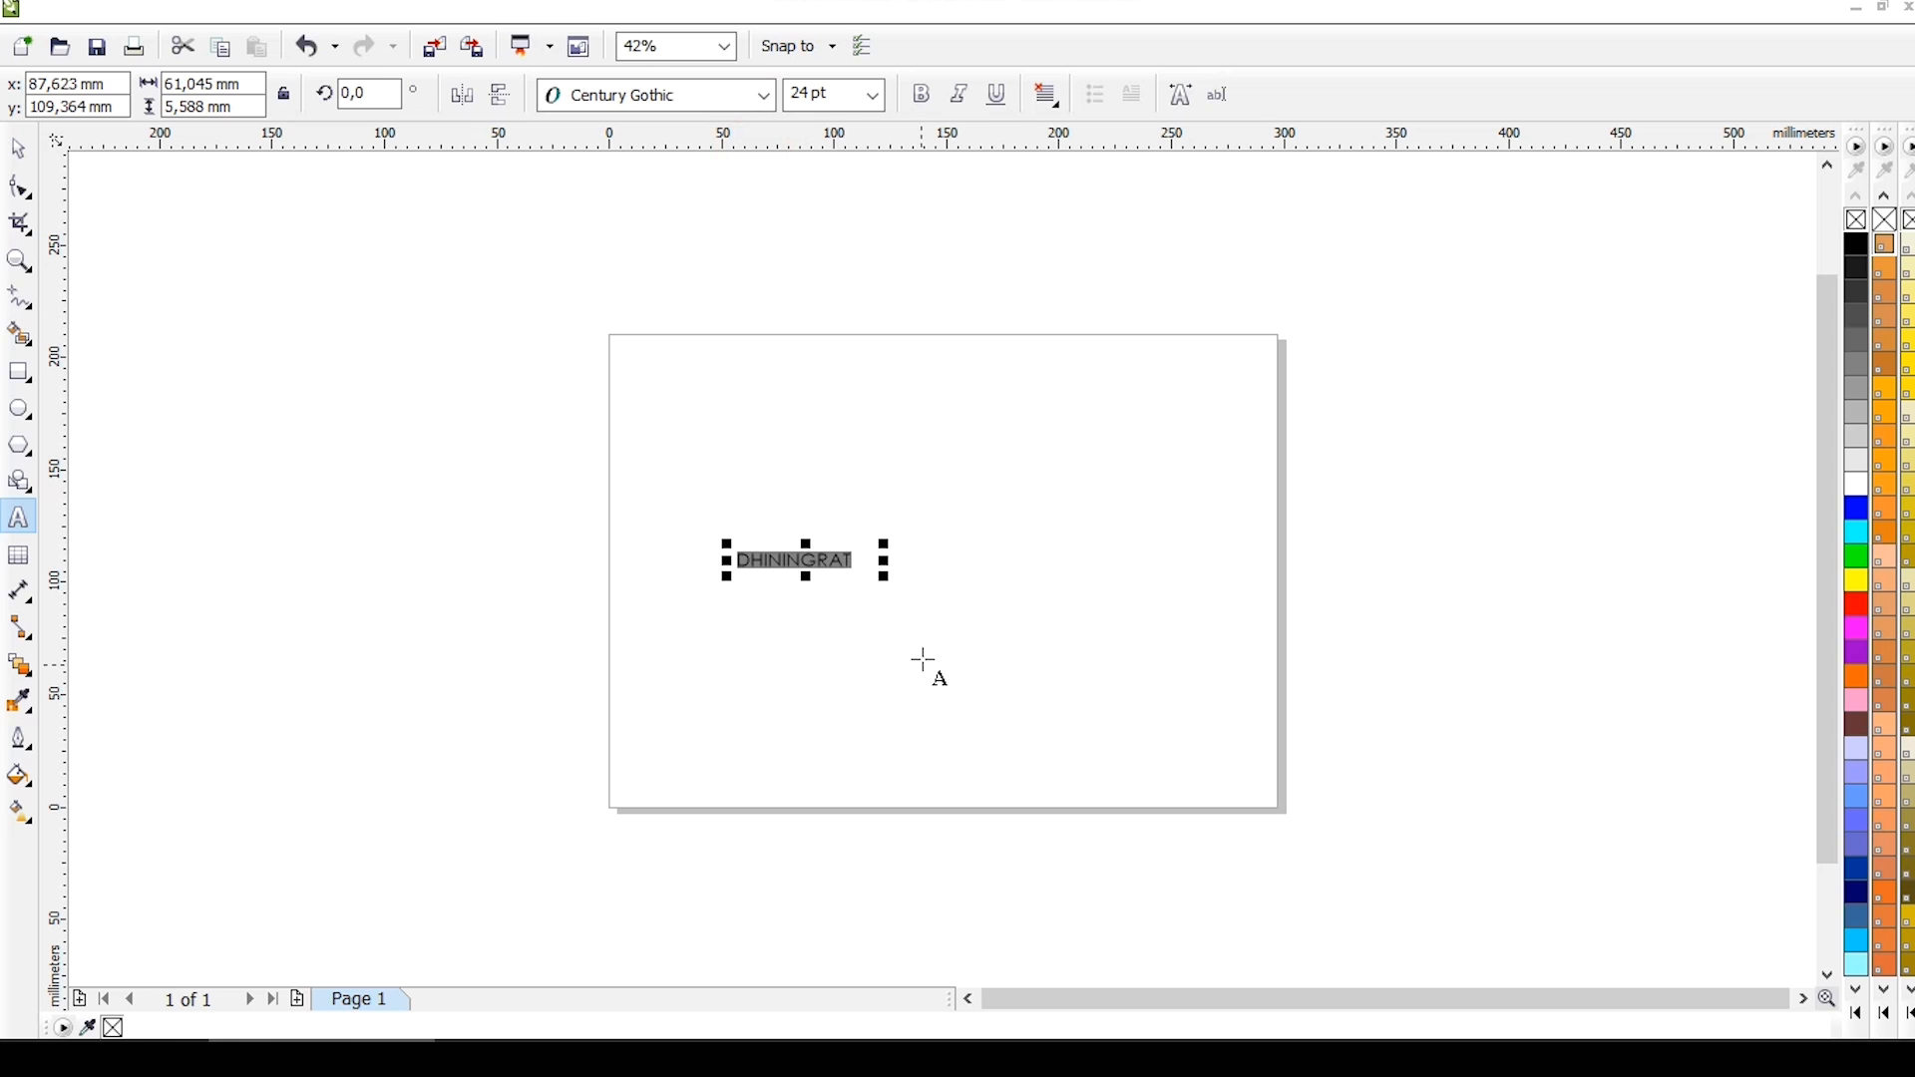
Format the DHININGRAT text as bold orange lettering, enlarged to about 197 mm wide.
drag(886, 573, 993, 641)
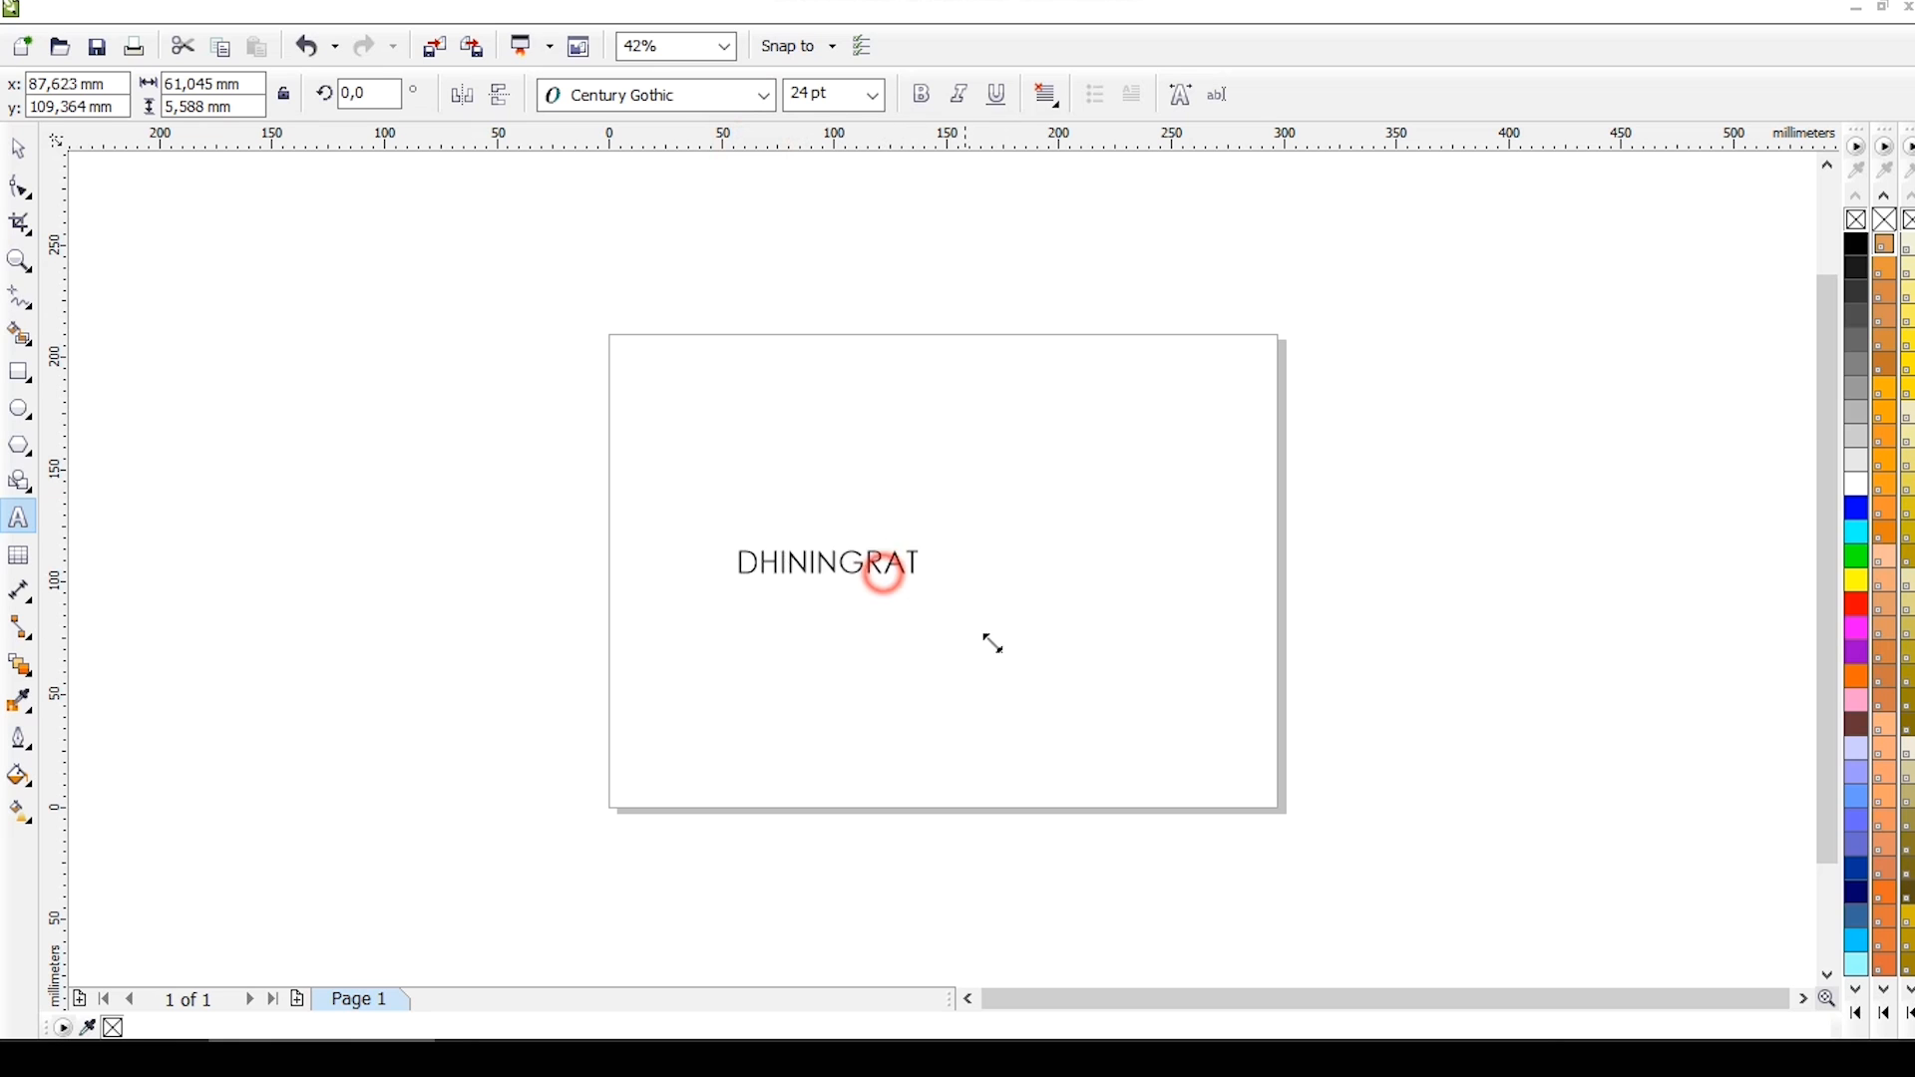
click(934, 97)
click(18, 148)
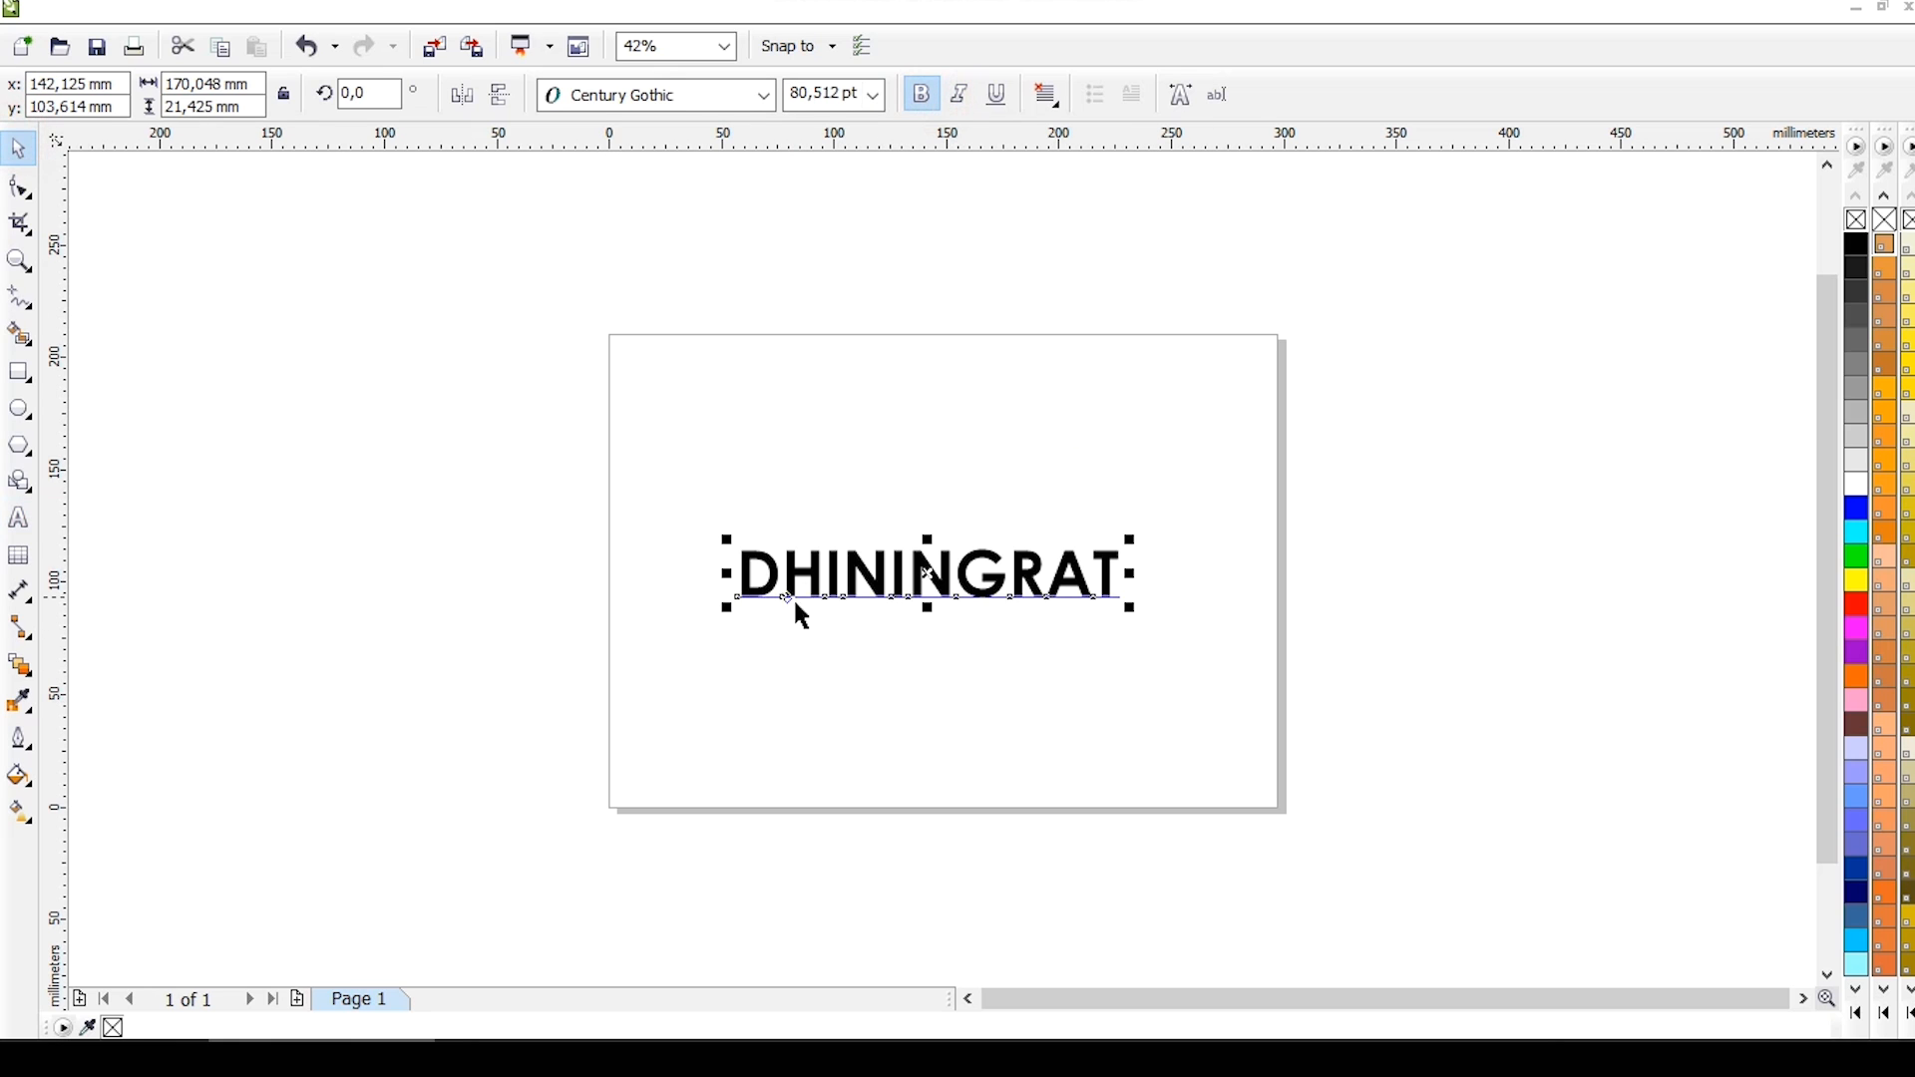
drag(1137, 610, 1195, 619)
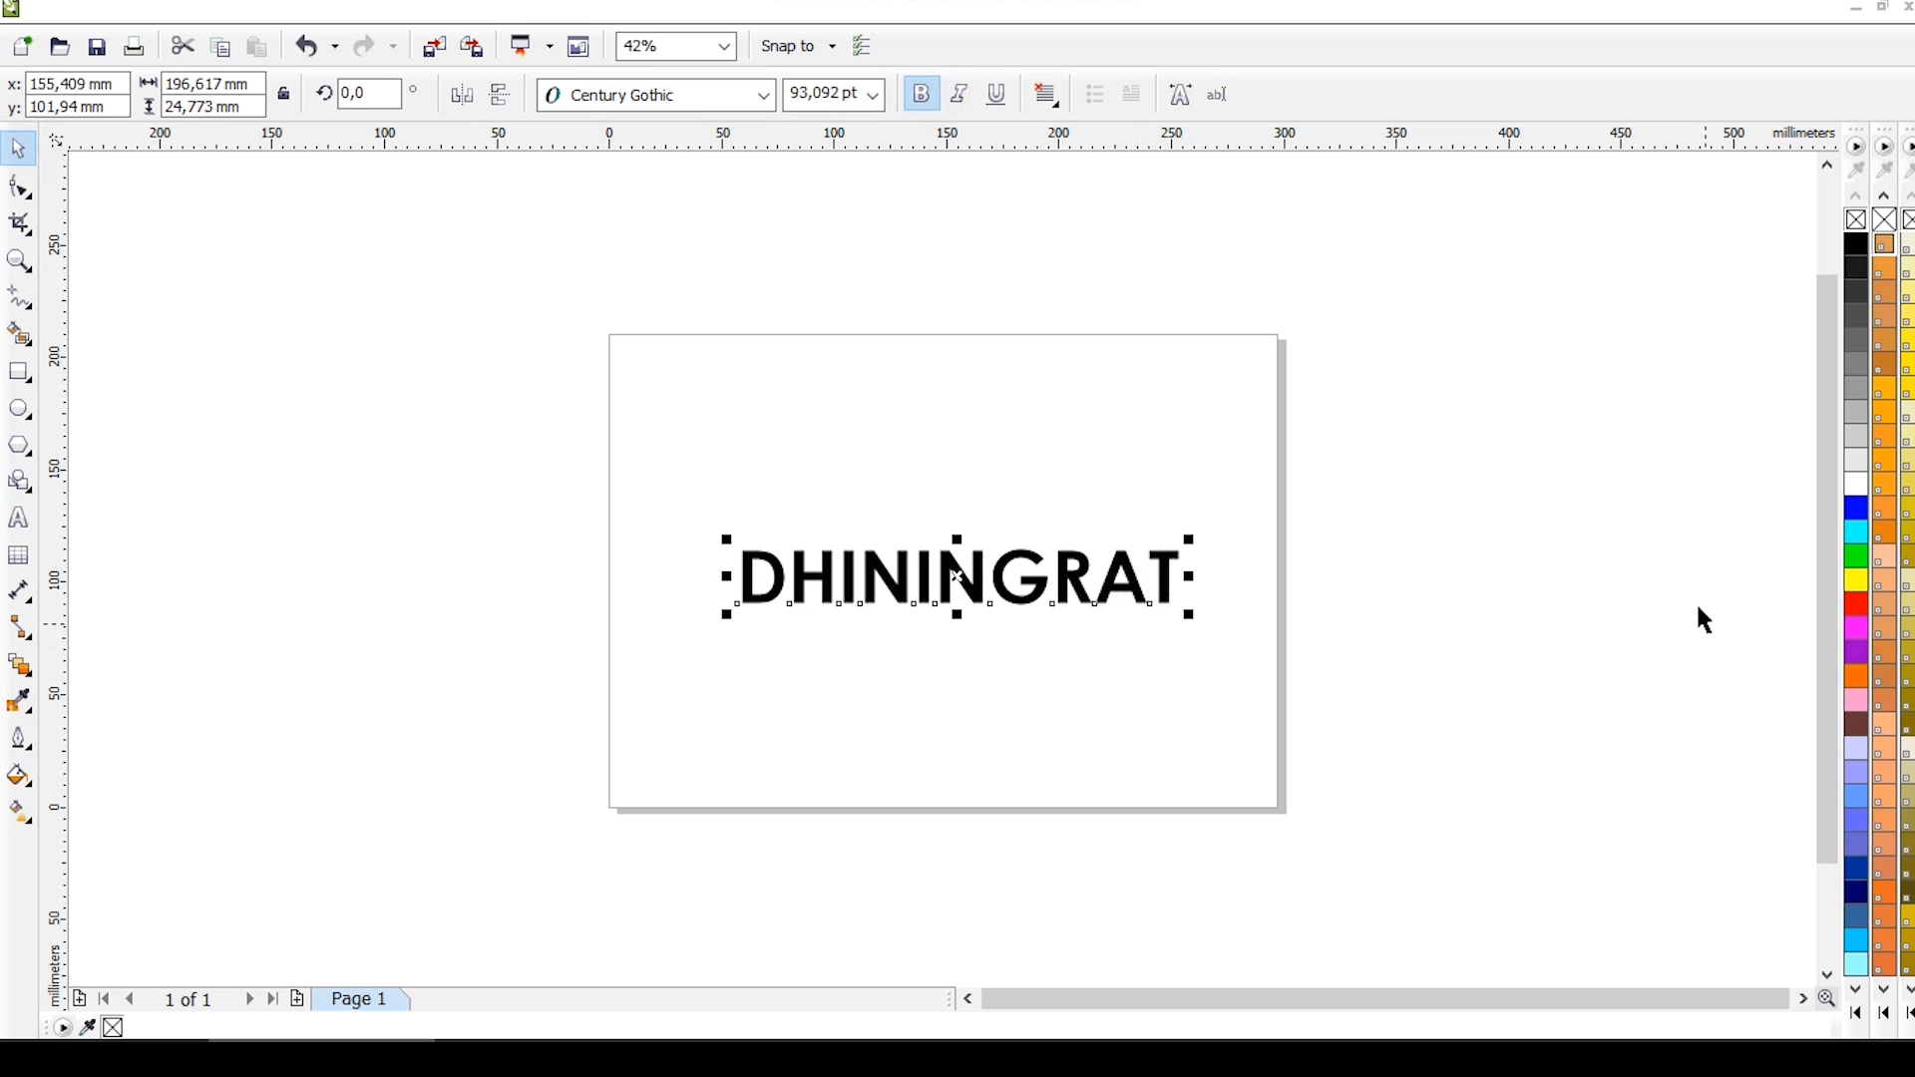
click(1856, 676)
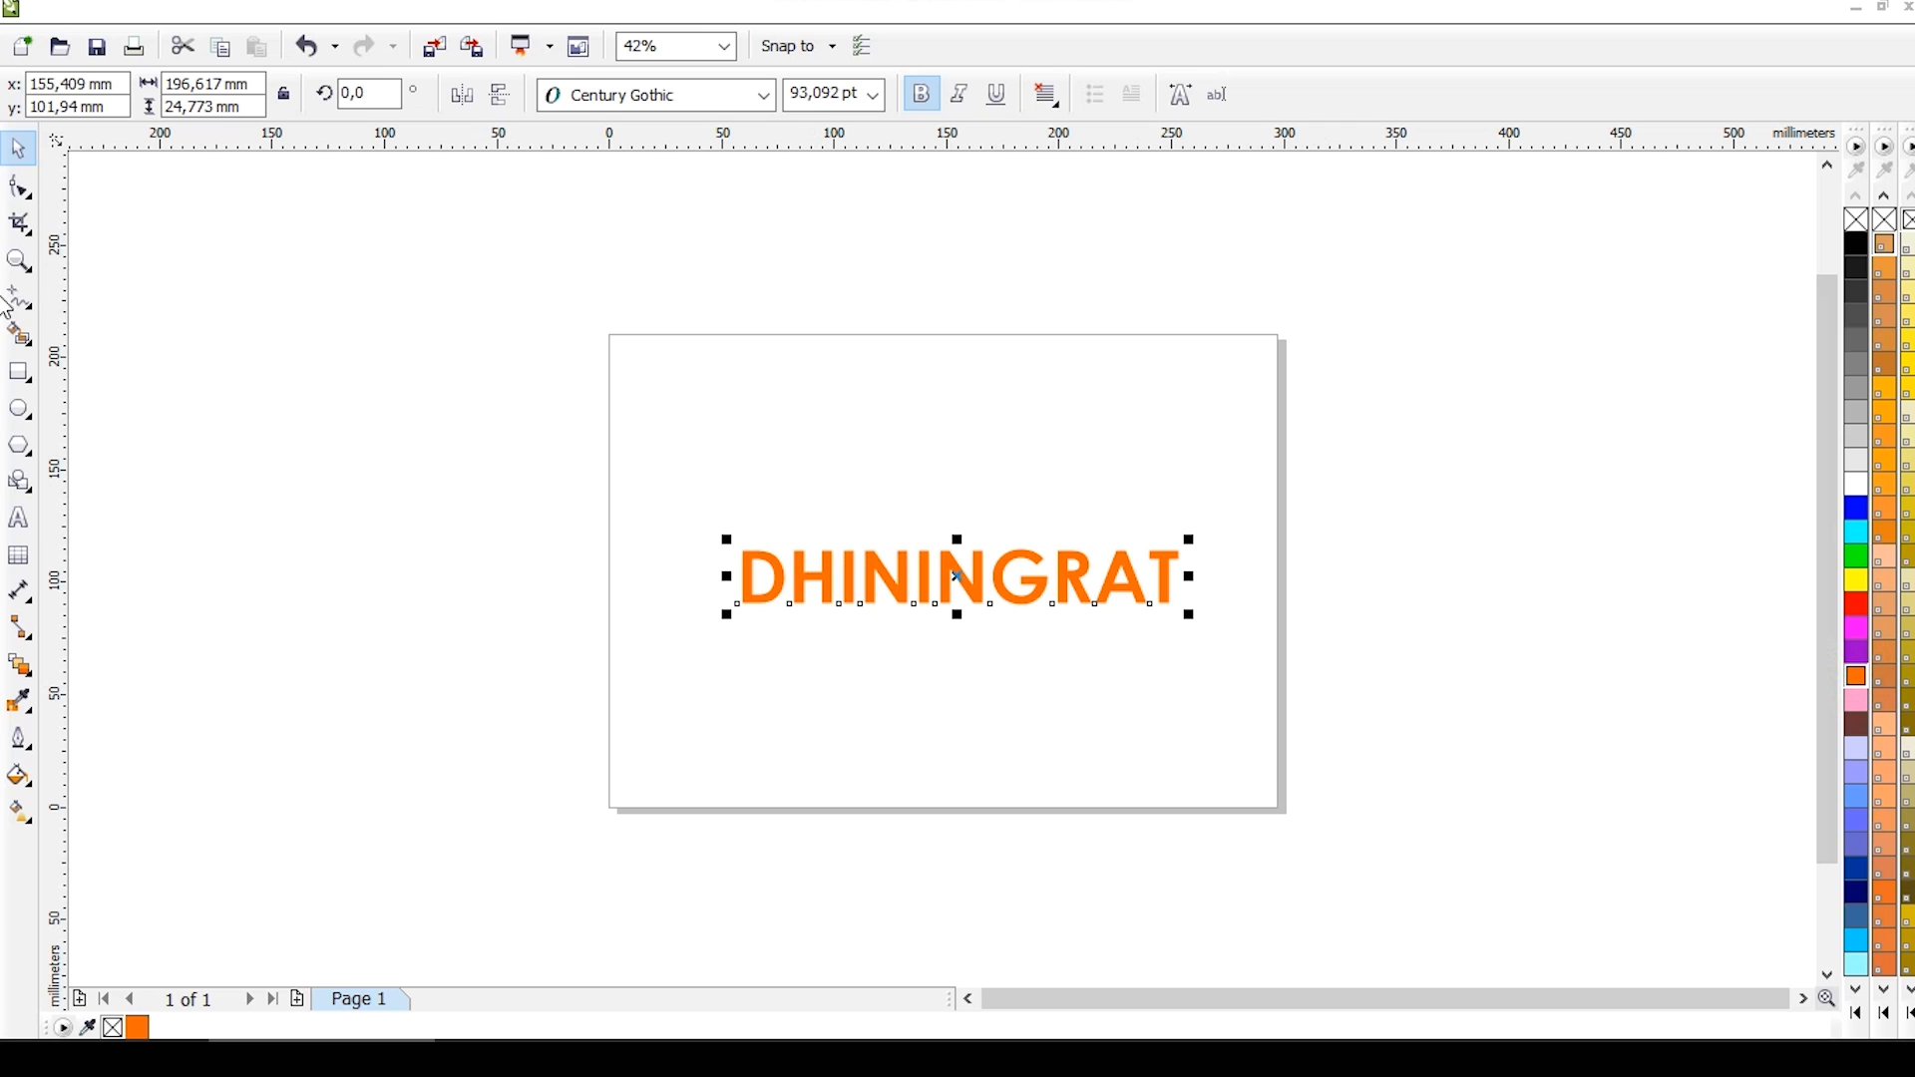
click(470, 398)
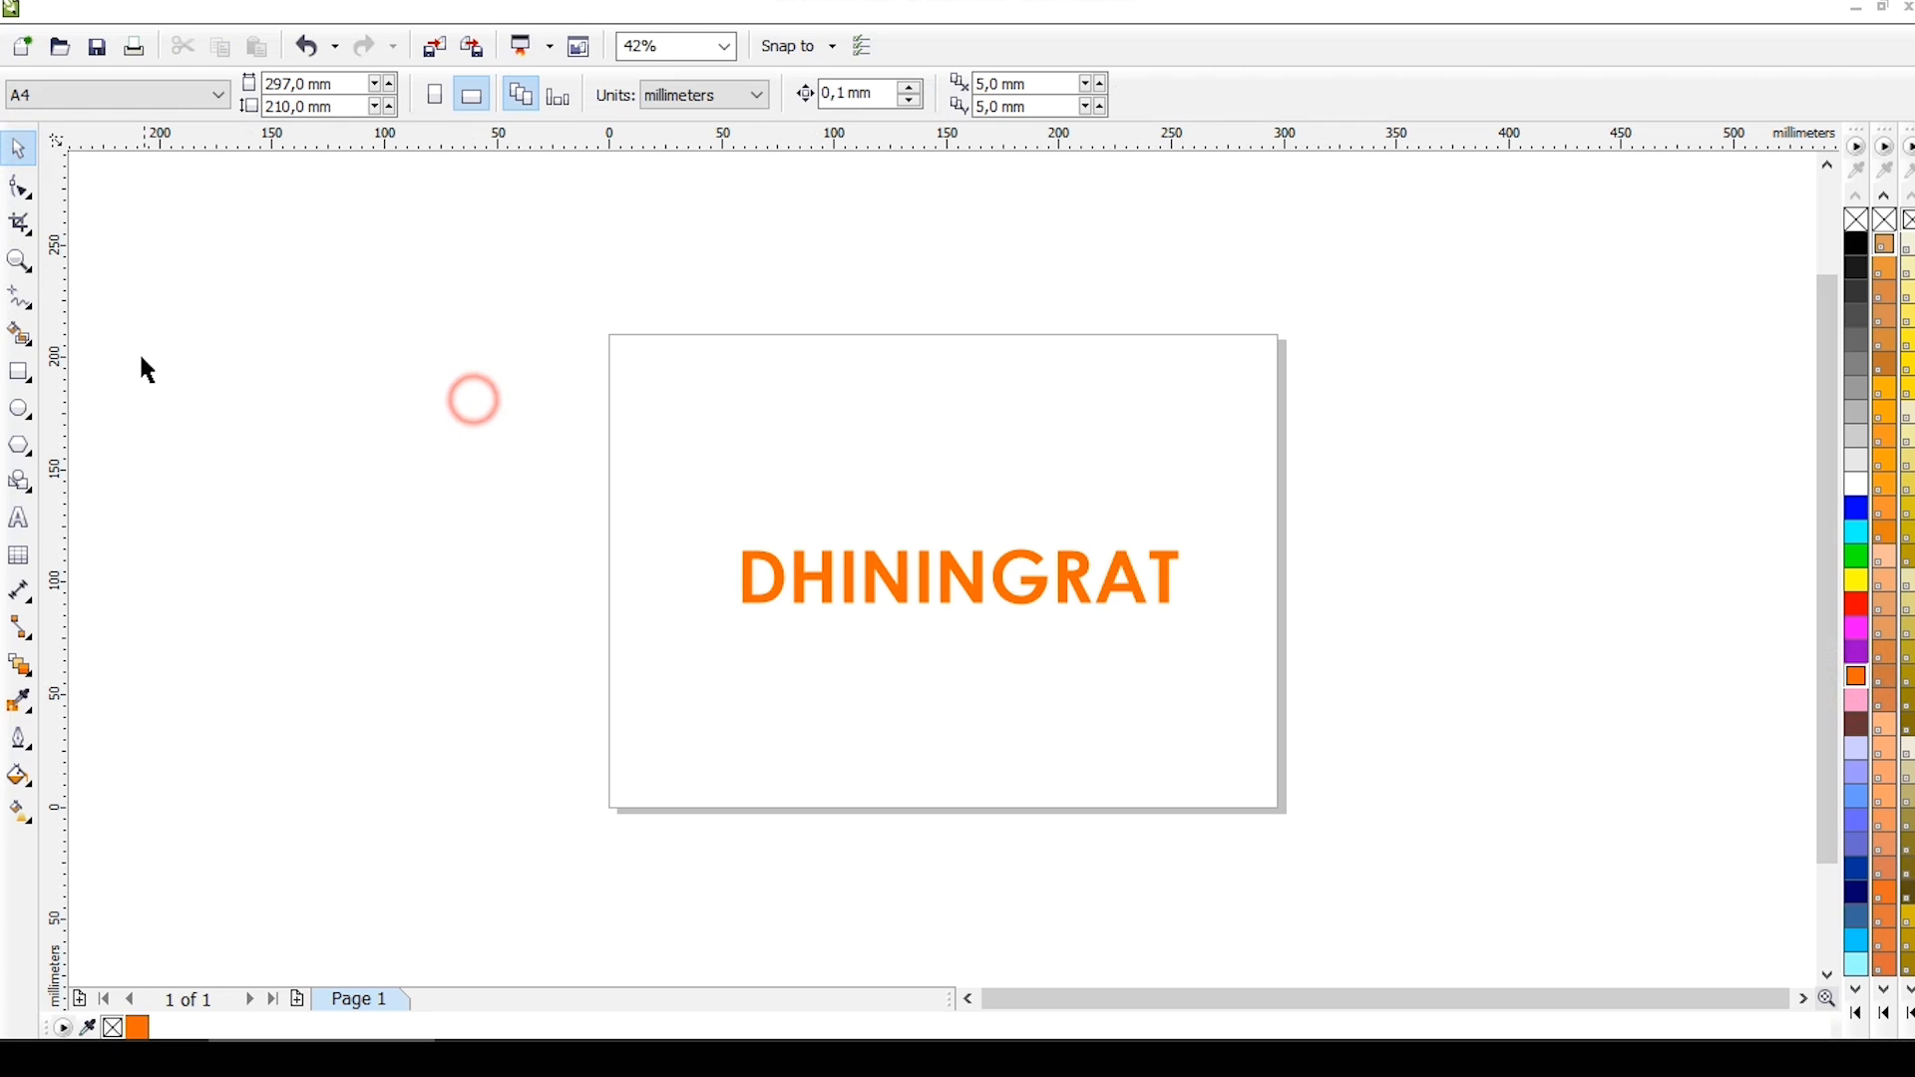
Place a horizontal guideline just above the text and draw a closed wedge along it, about 202 mm long and 9.5 mm high.
click(31, 311)
click(64, 355)
scroll(827, 555, up, 2)
drag(922, 145, 919, 543)
click(682, 540)
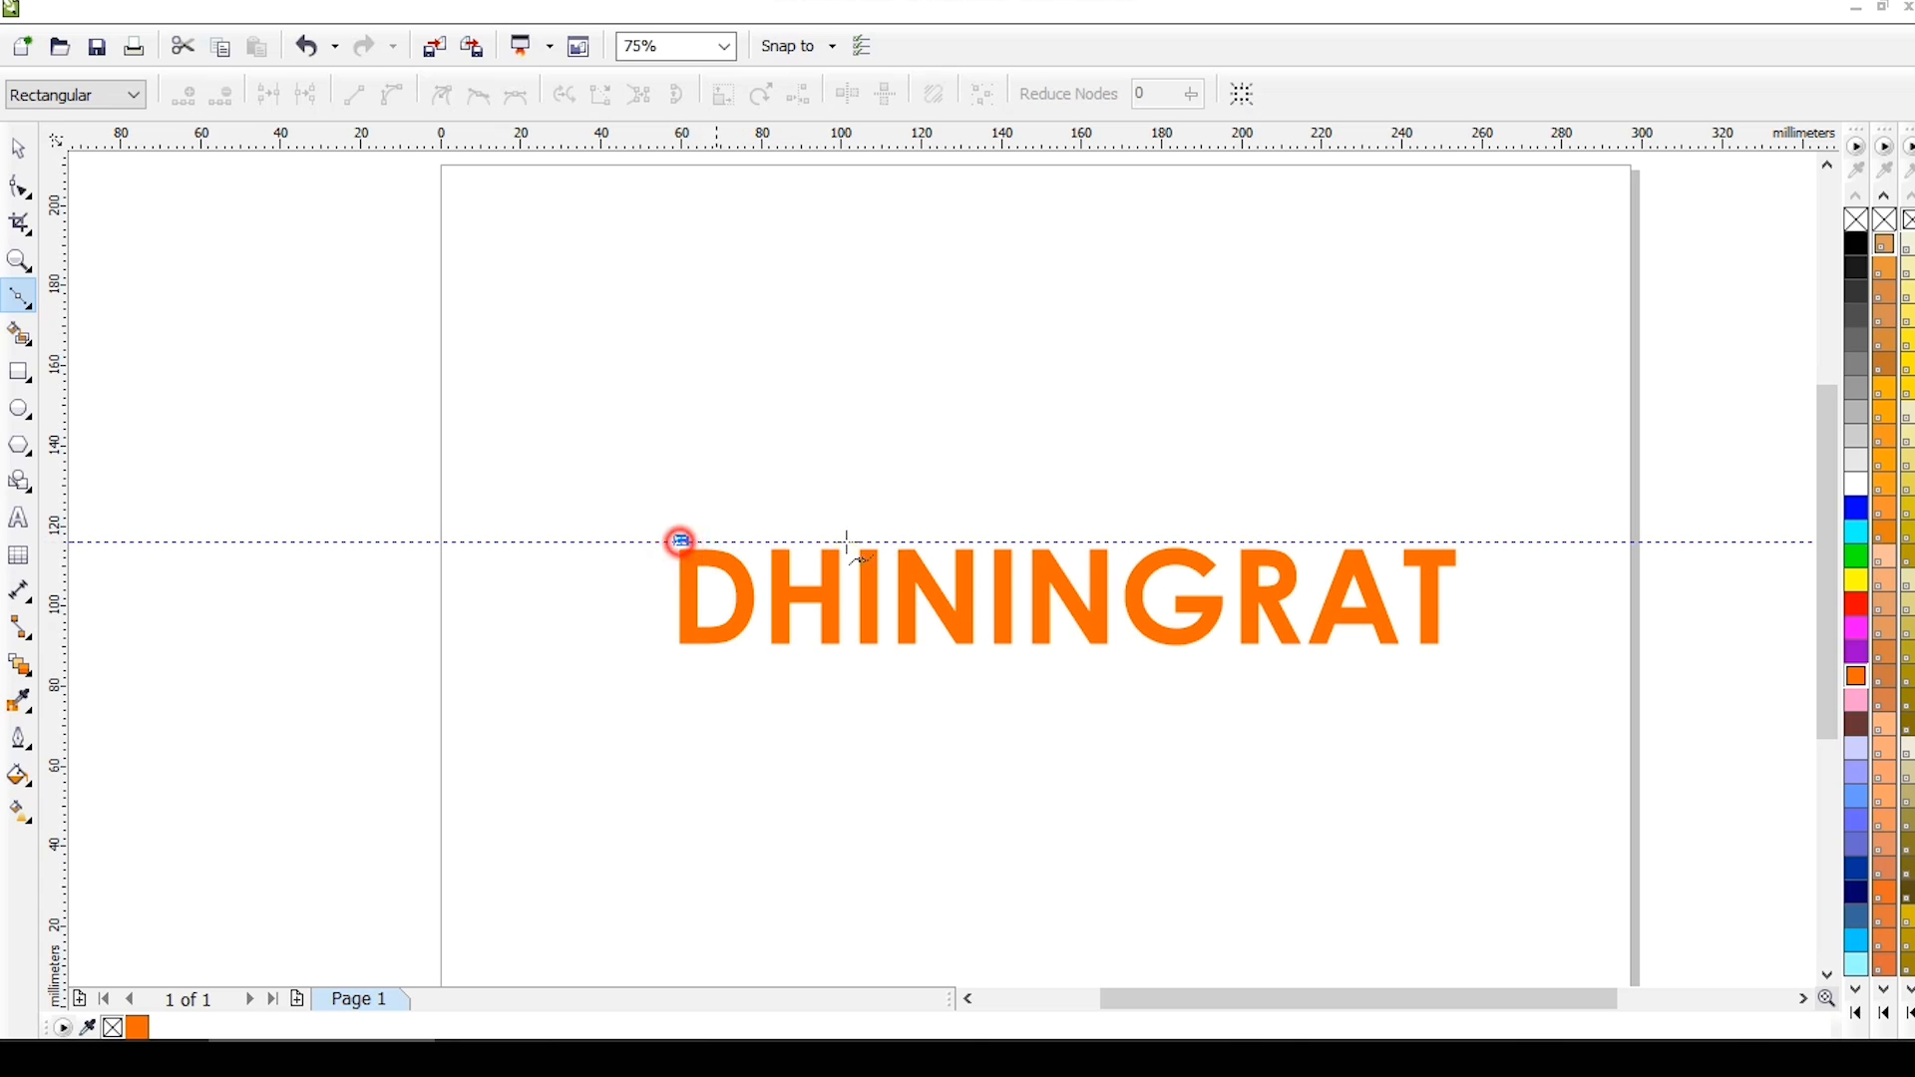
click(1457, 543)
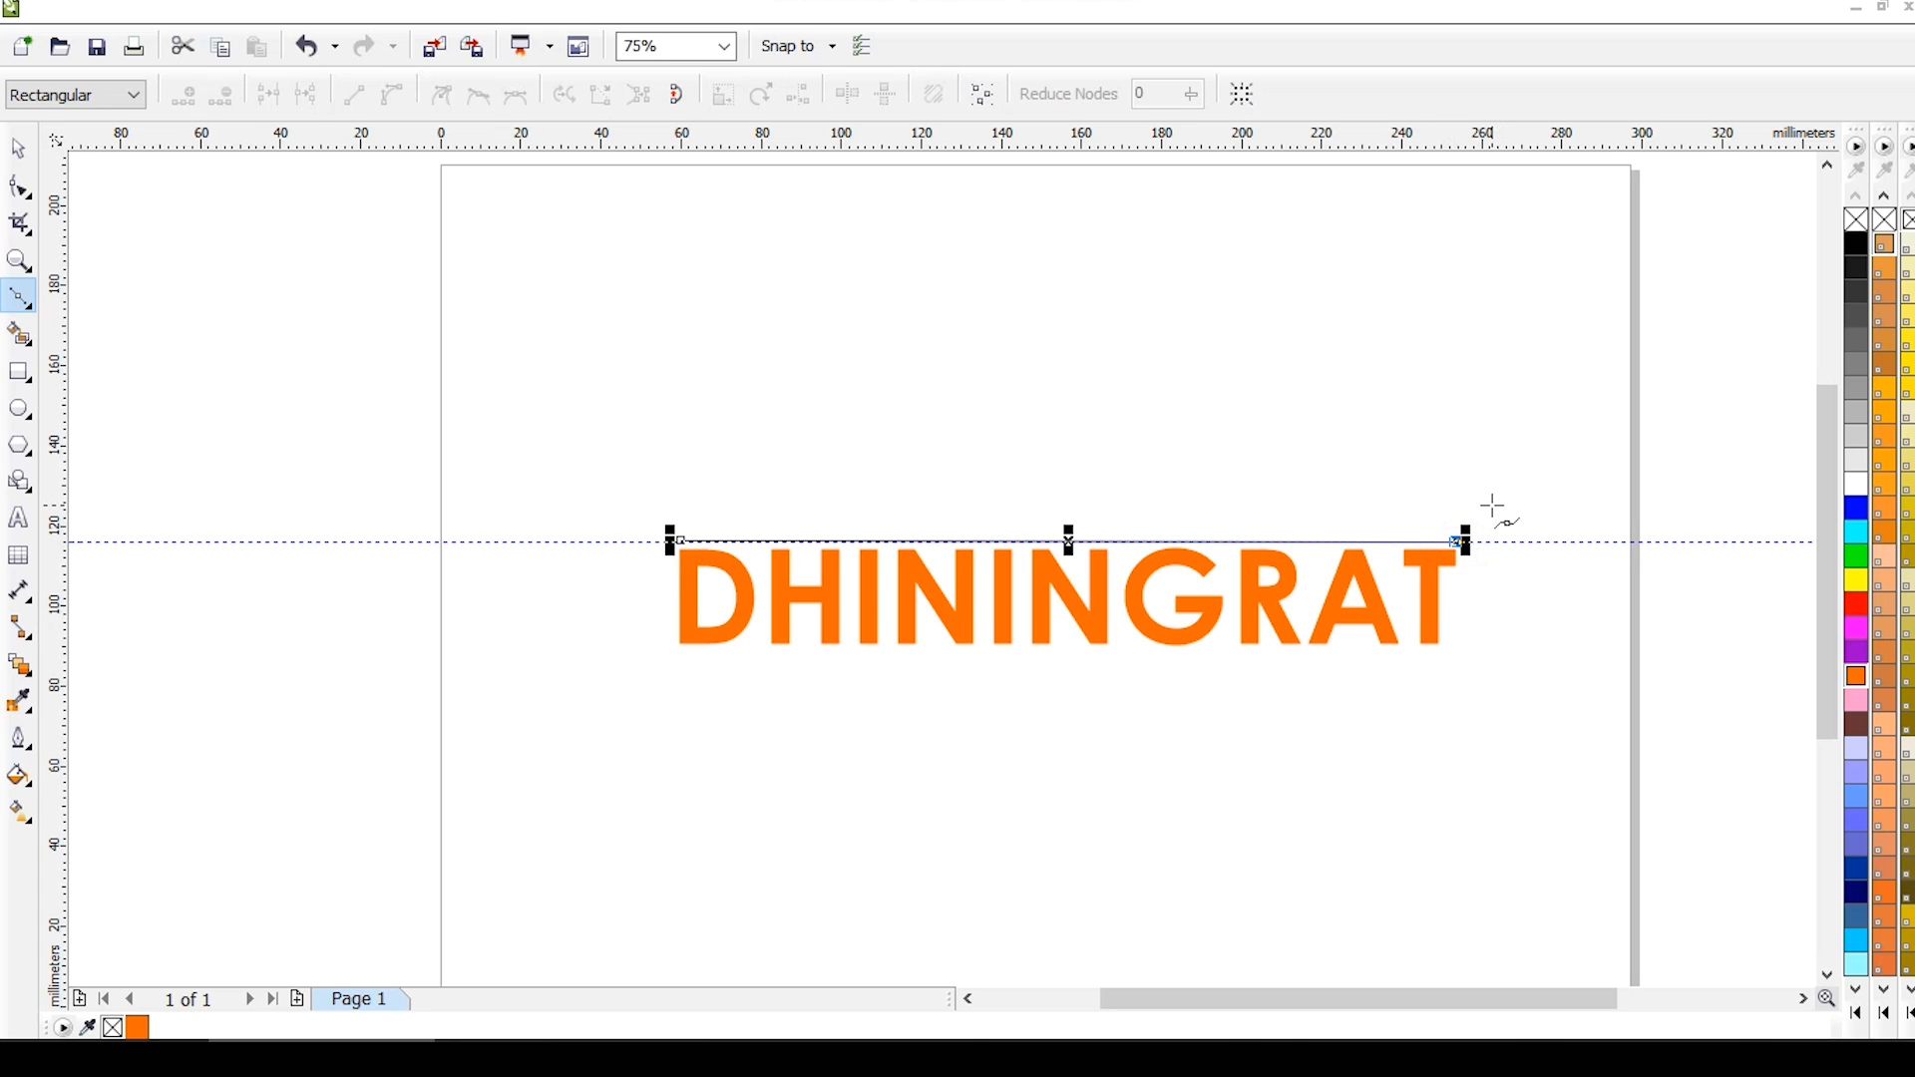
click(1492, 504)
click(682, 541)
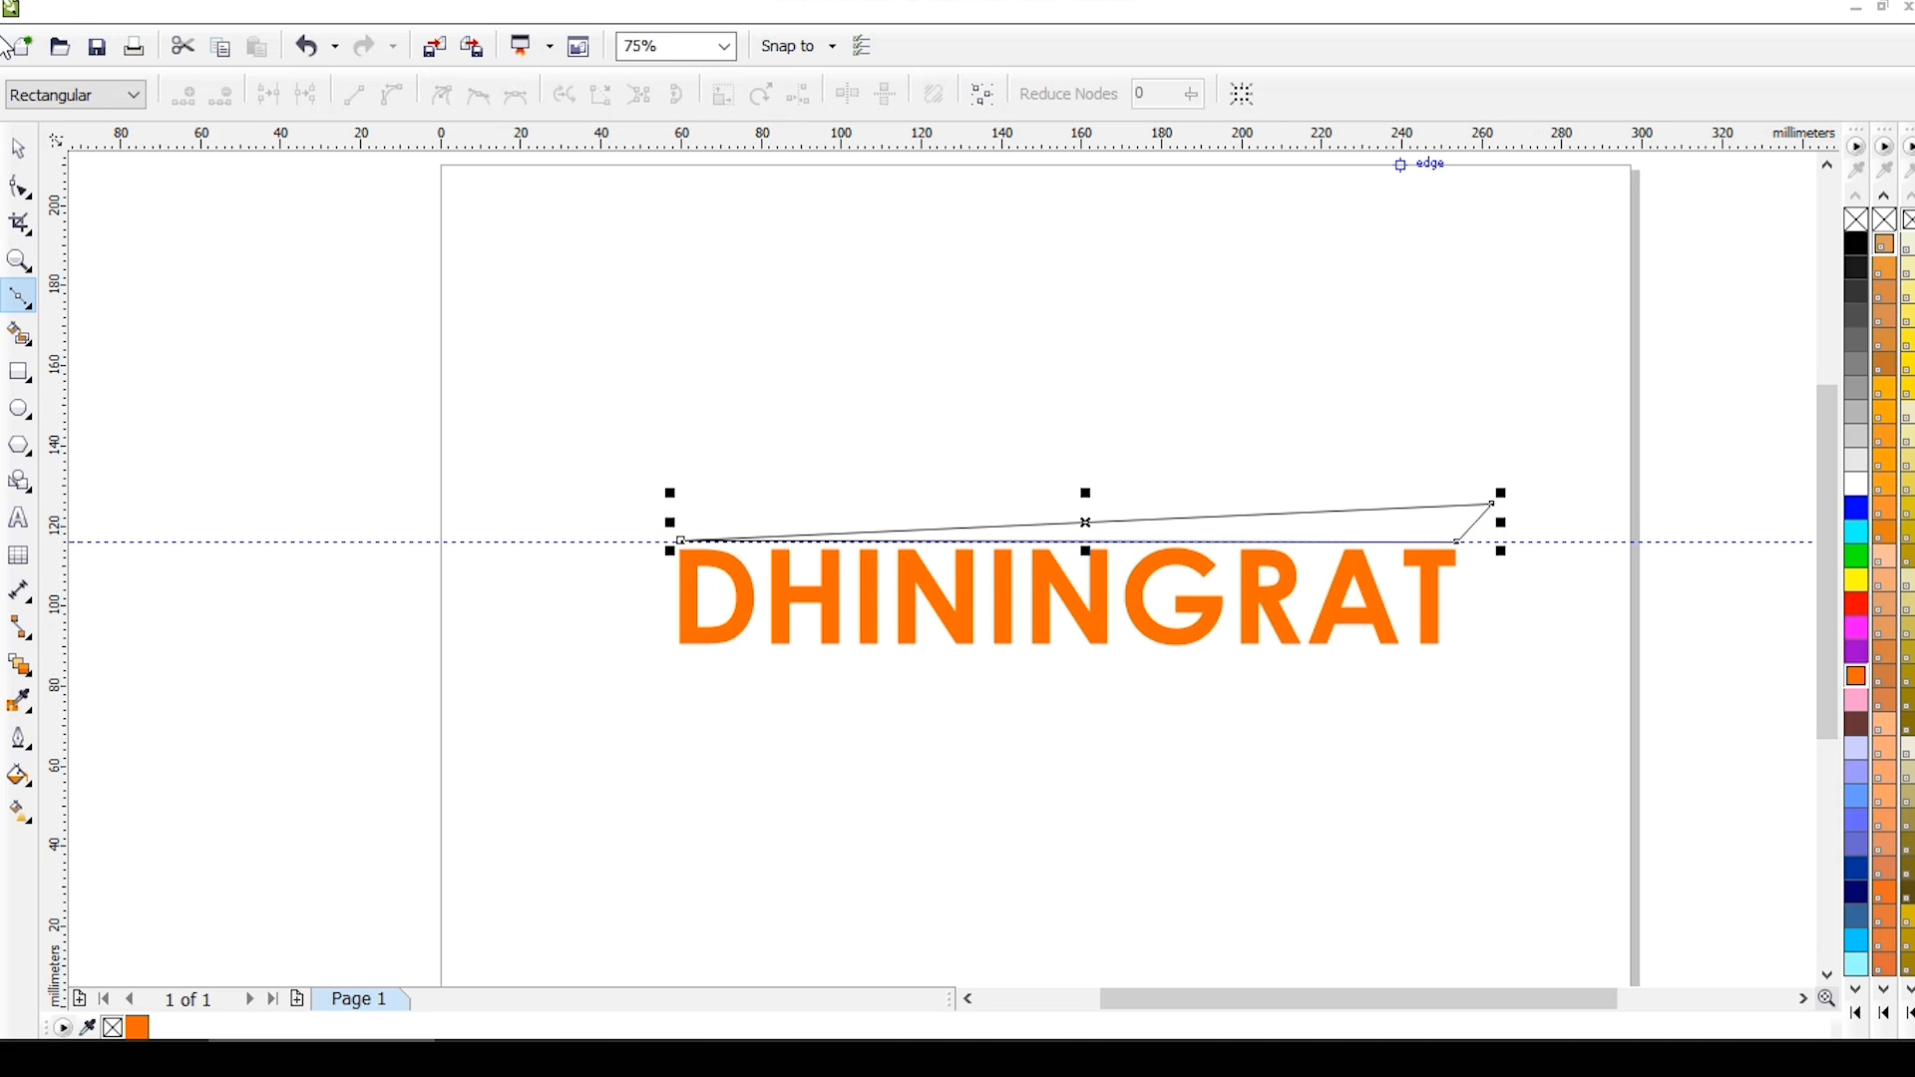
Fill the wedge above the text with medium grey and set its outline width to None.
click(1856, 389)
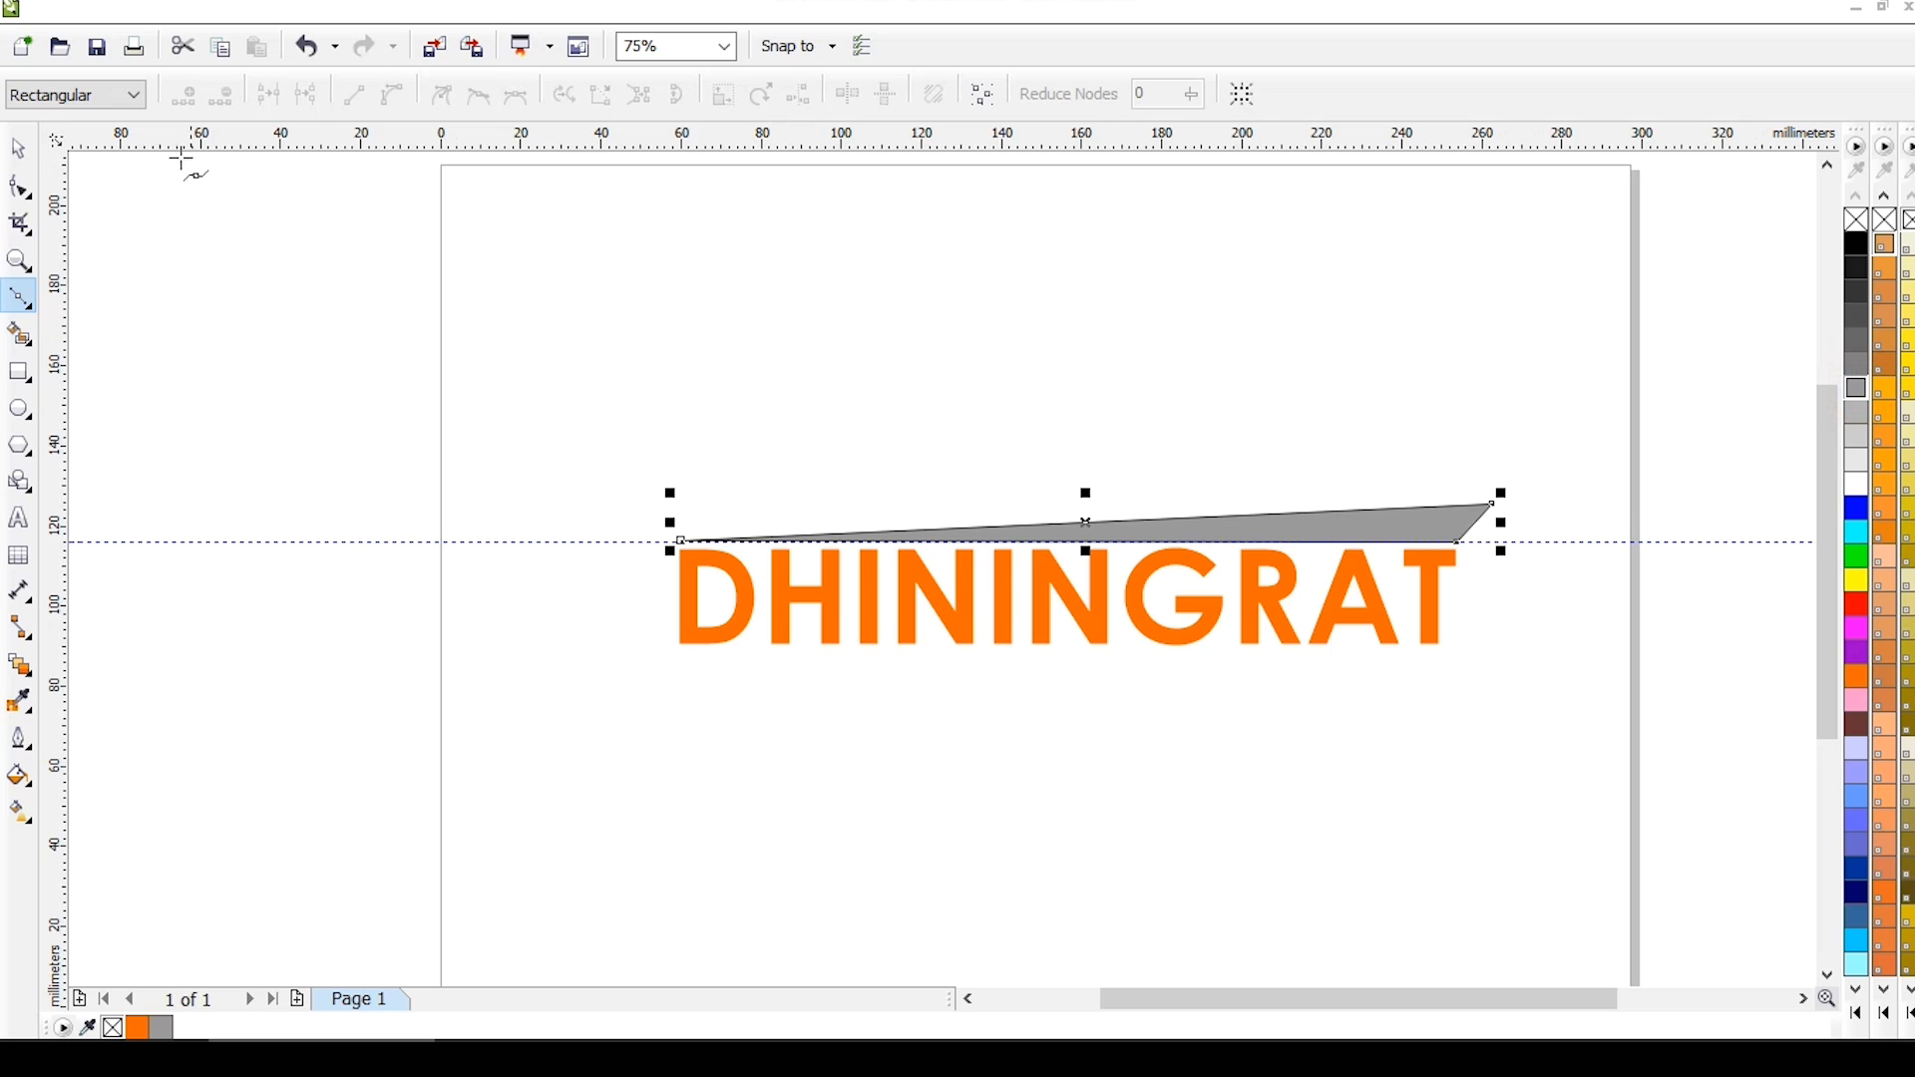
click(28, 151)
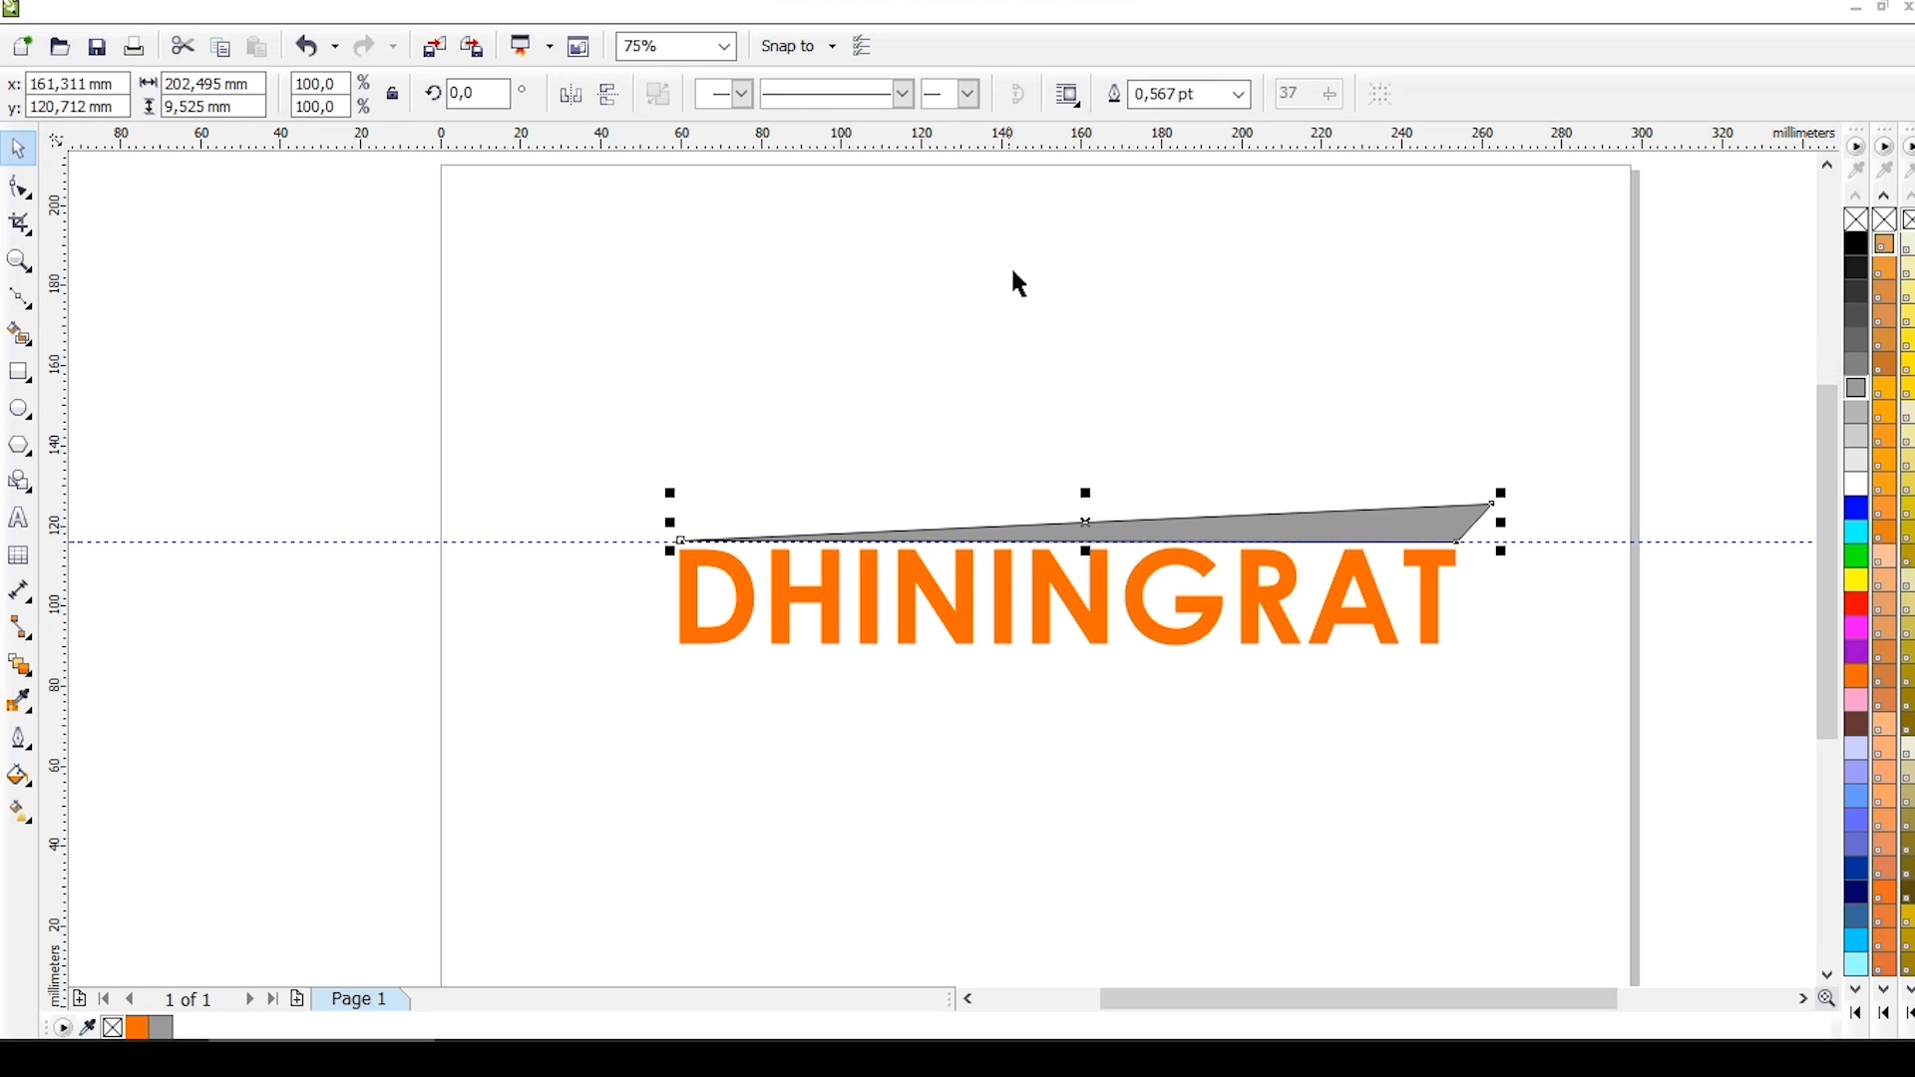
click(1239, 93)
click(1157, 117)
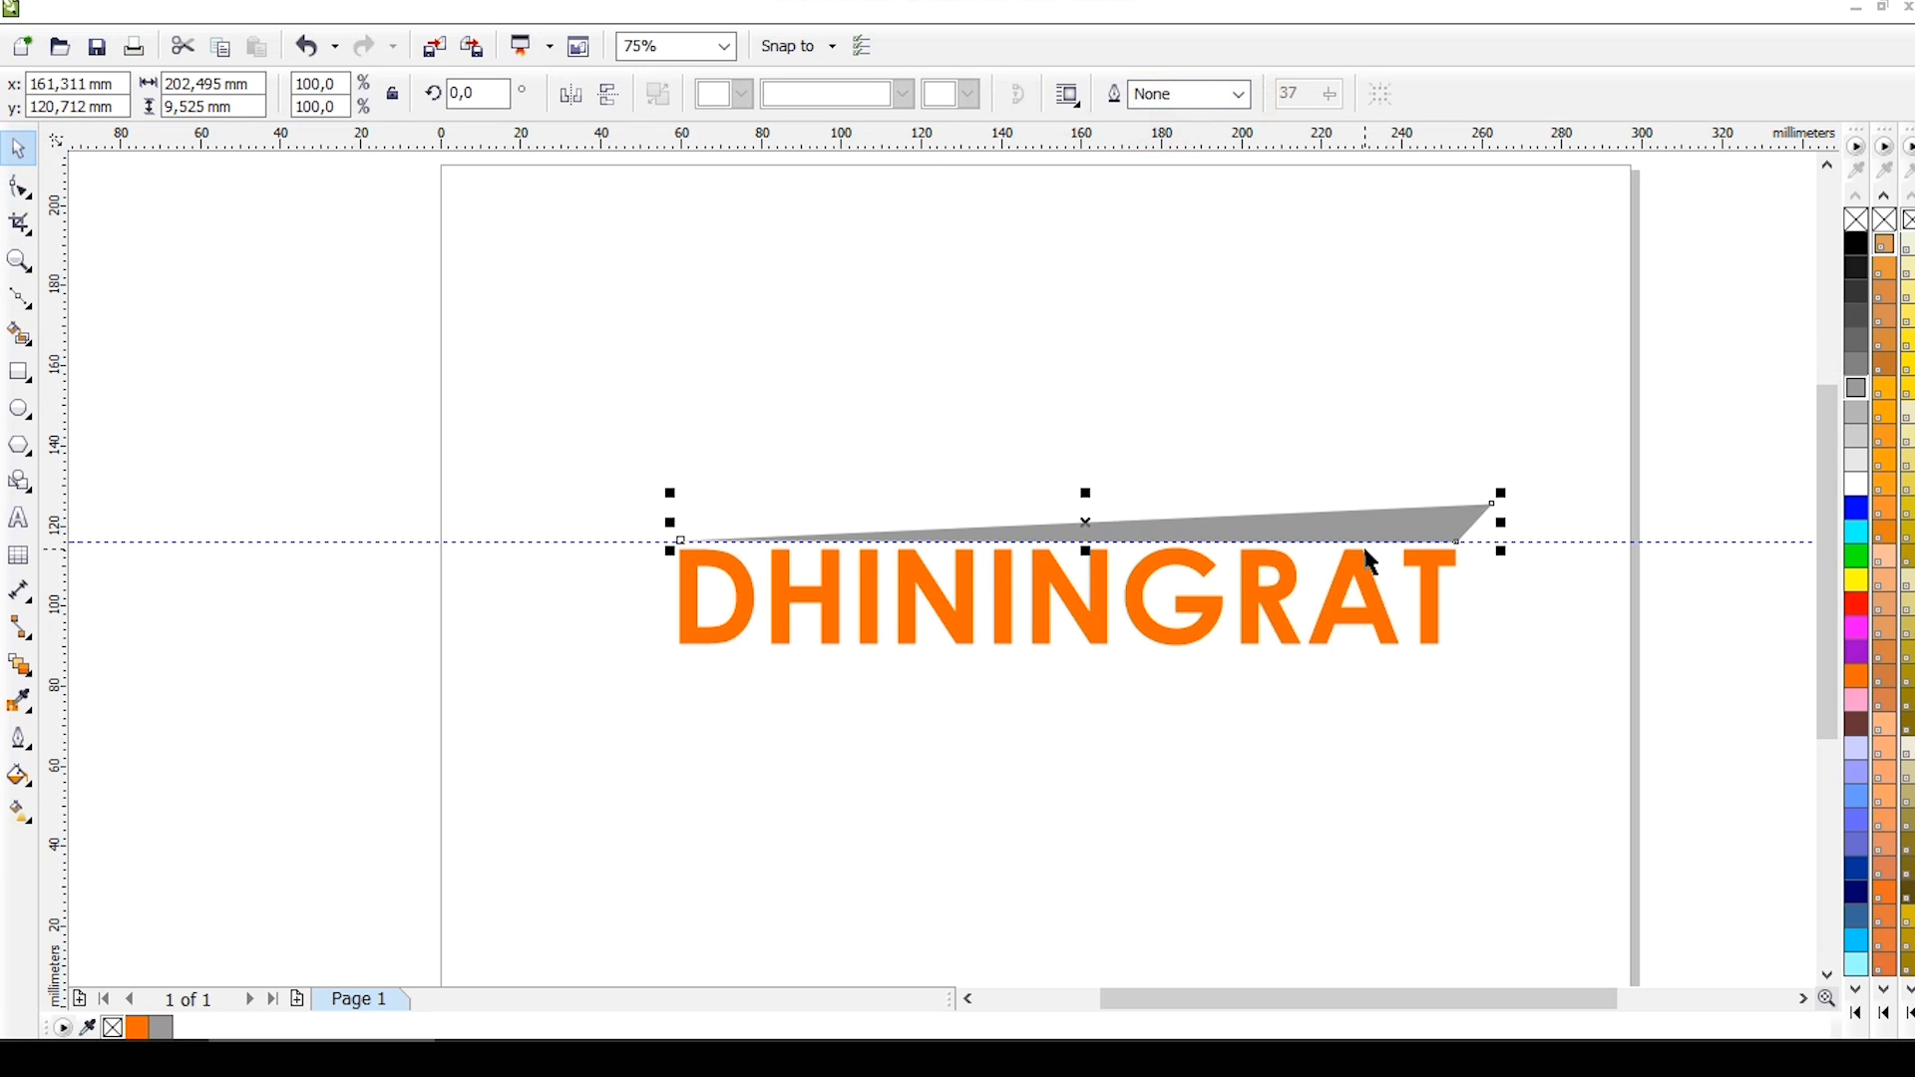
Duplicate the grey wedge, turn the copy by 180 degrees and place it beneath the text.
key(Up)
key(Right)
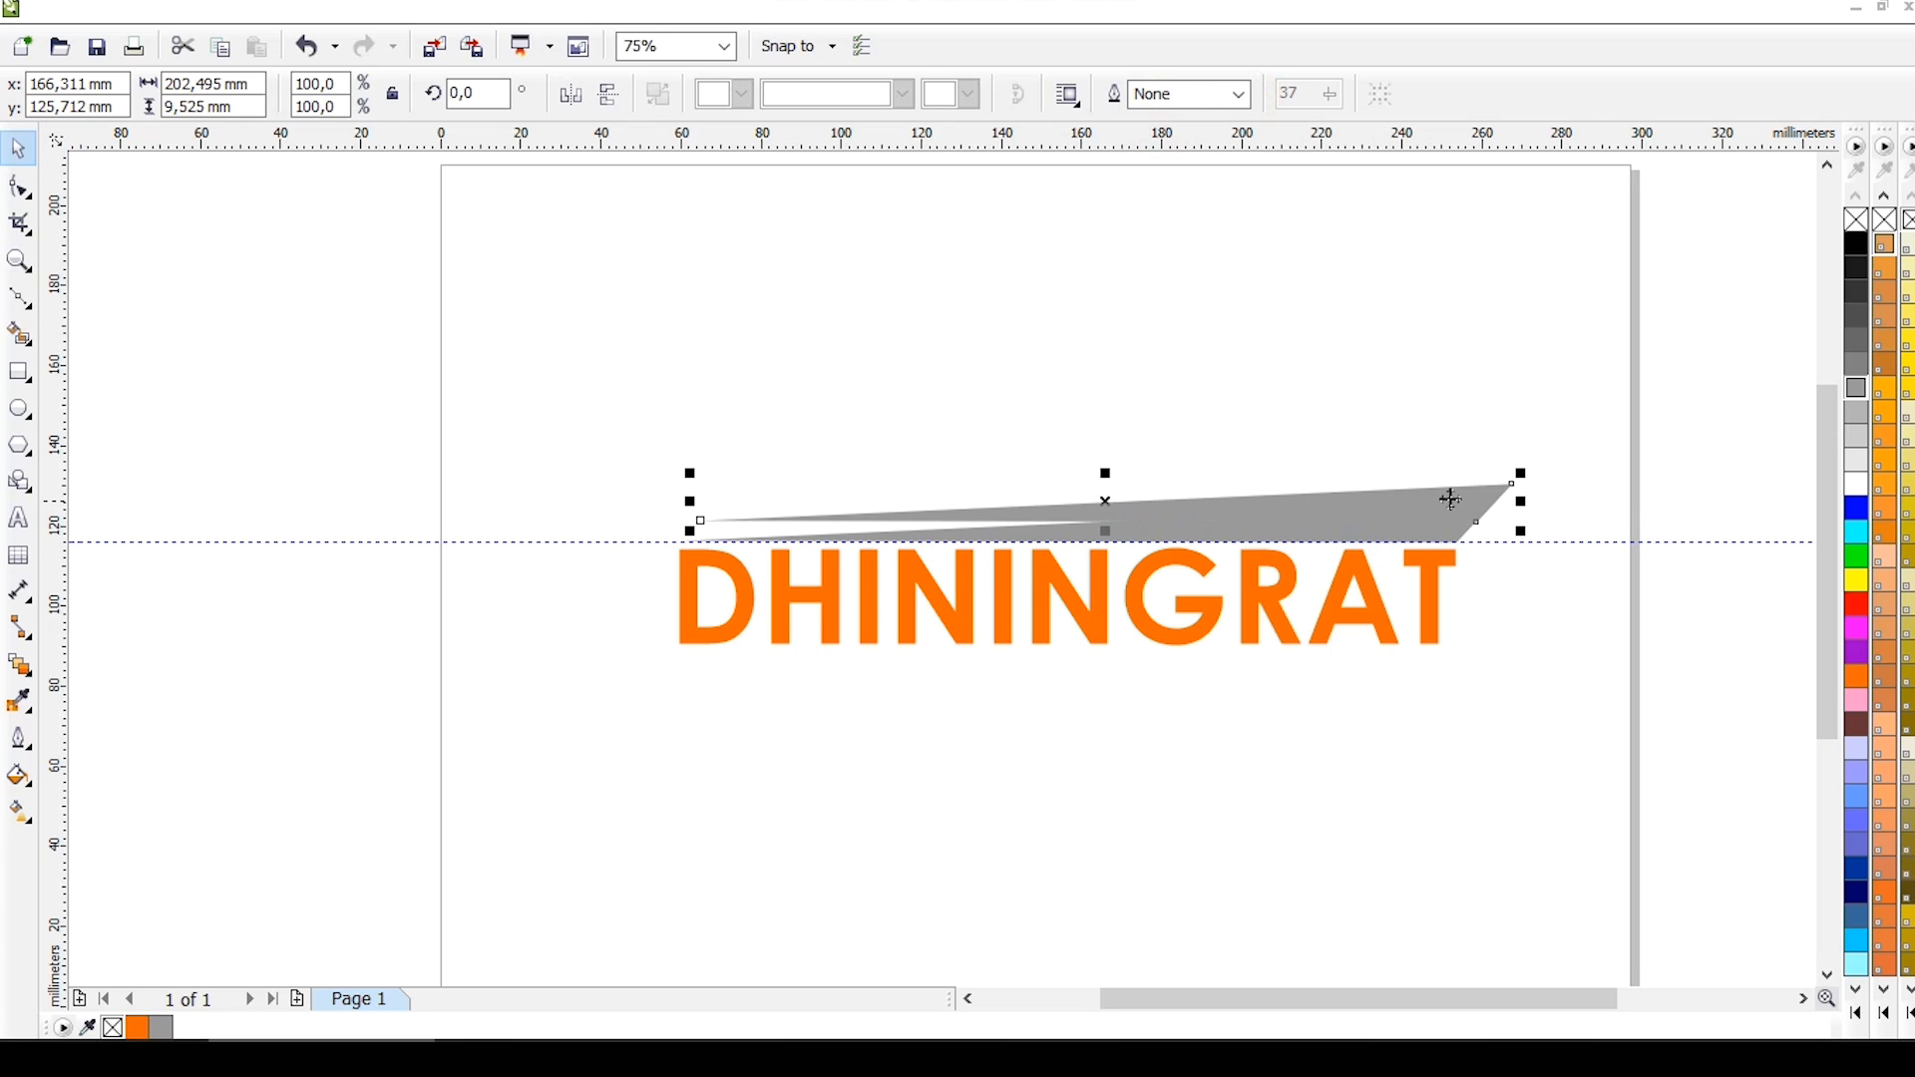
drag(1521, 503, 1071, 666)
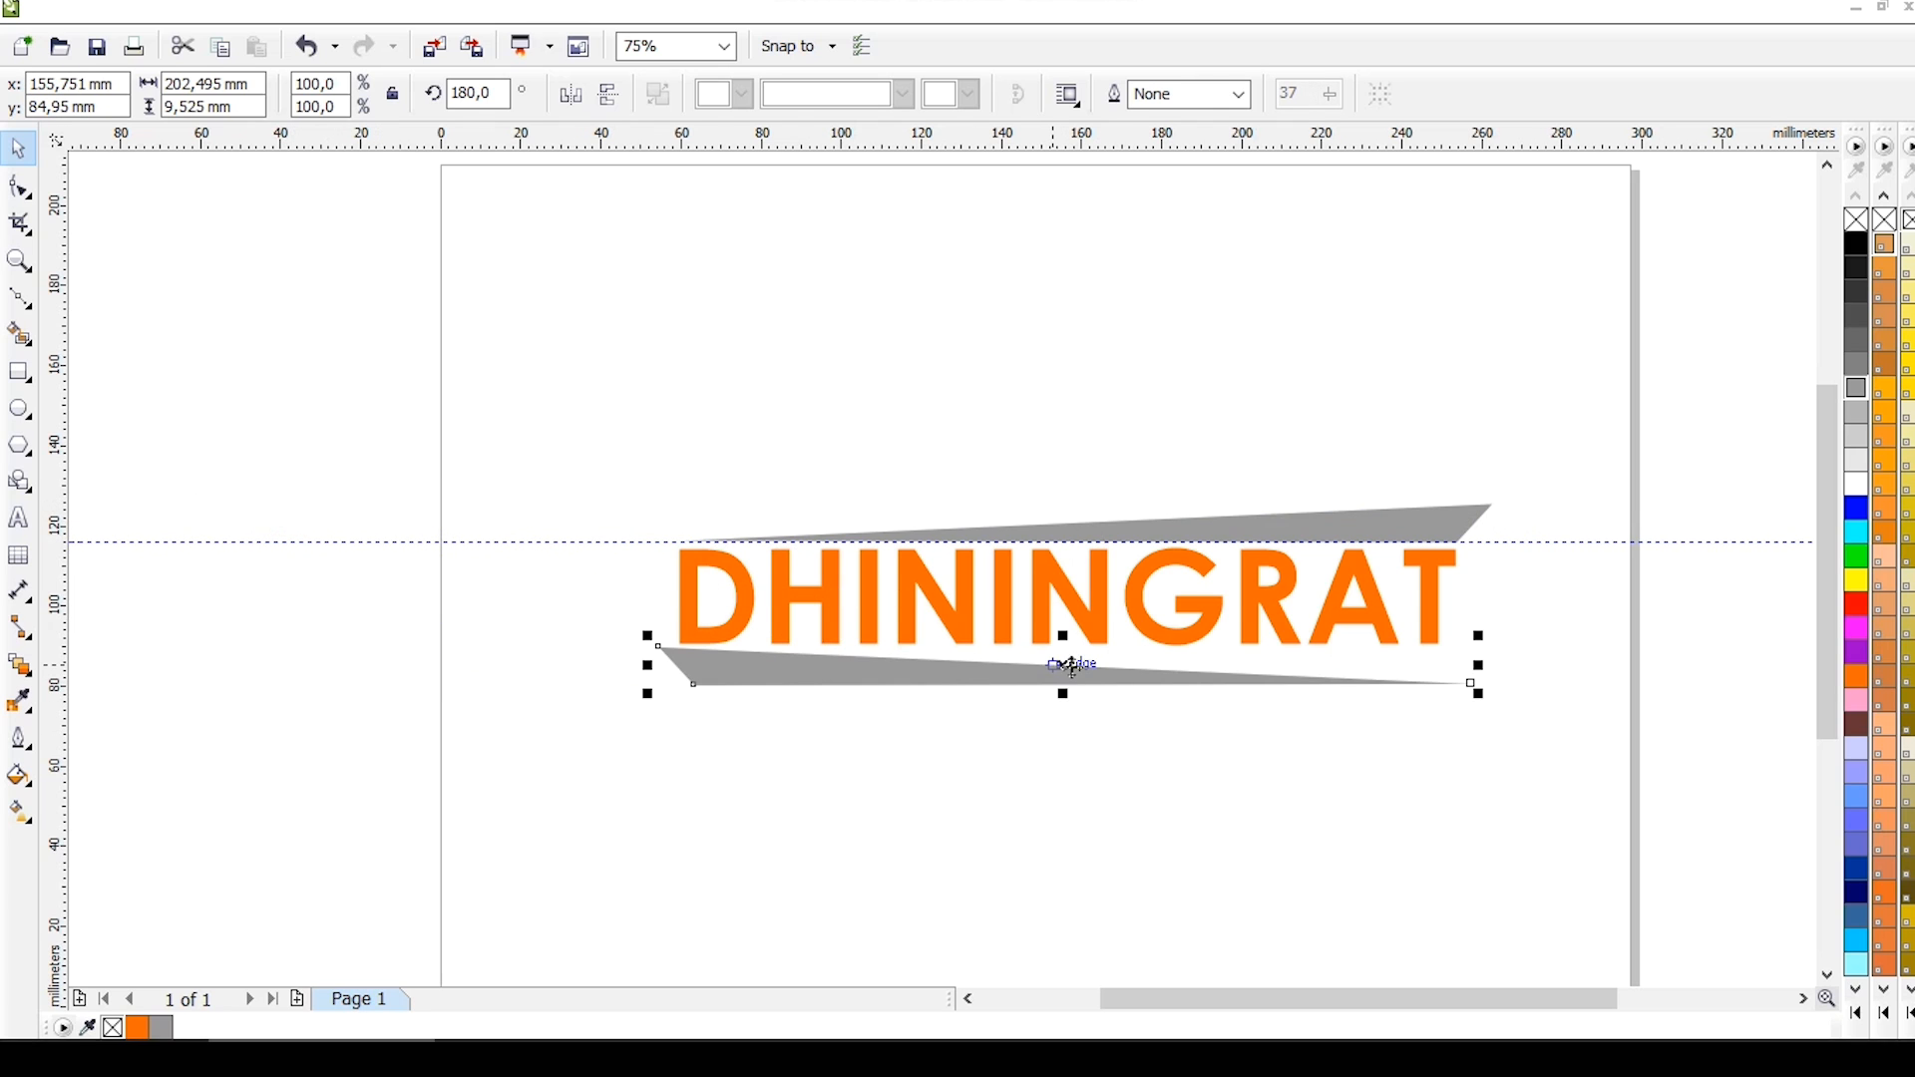
Rotate the lower wedge to 181.5 degrees and move it close against the underside of the text.
scroll(1070, 667, up, 2)
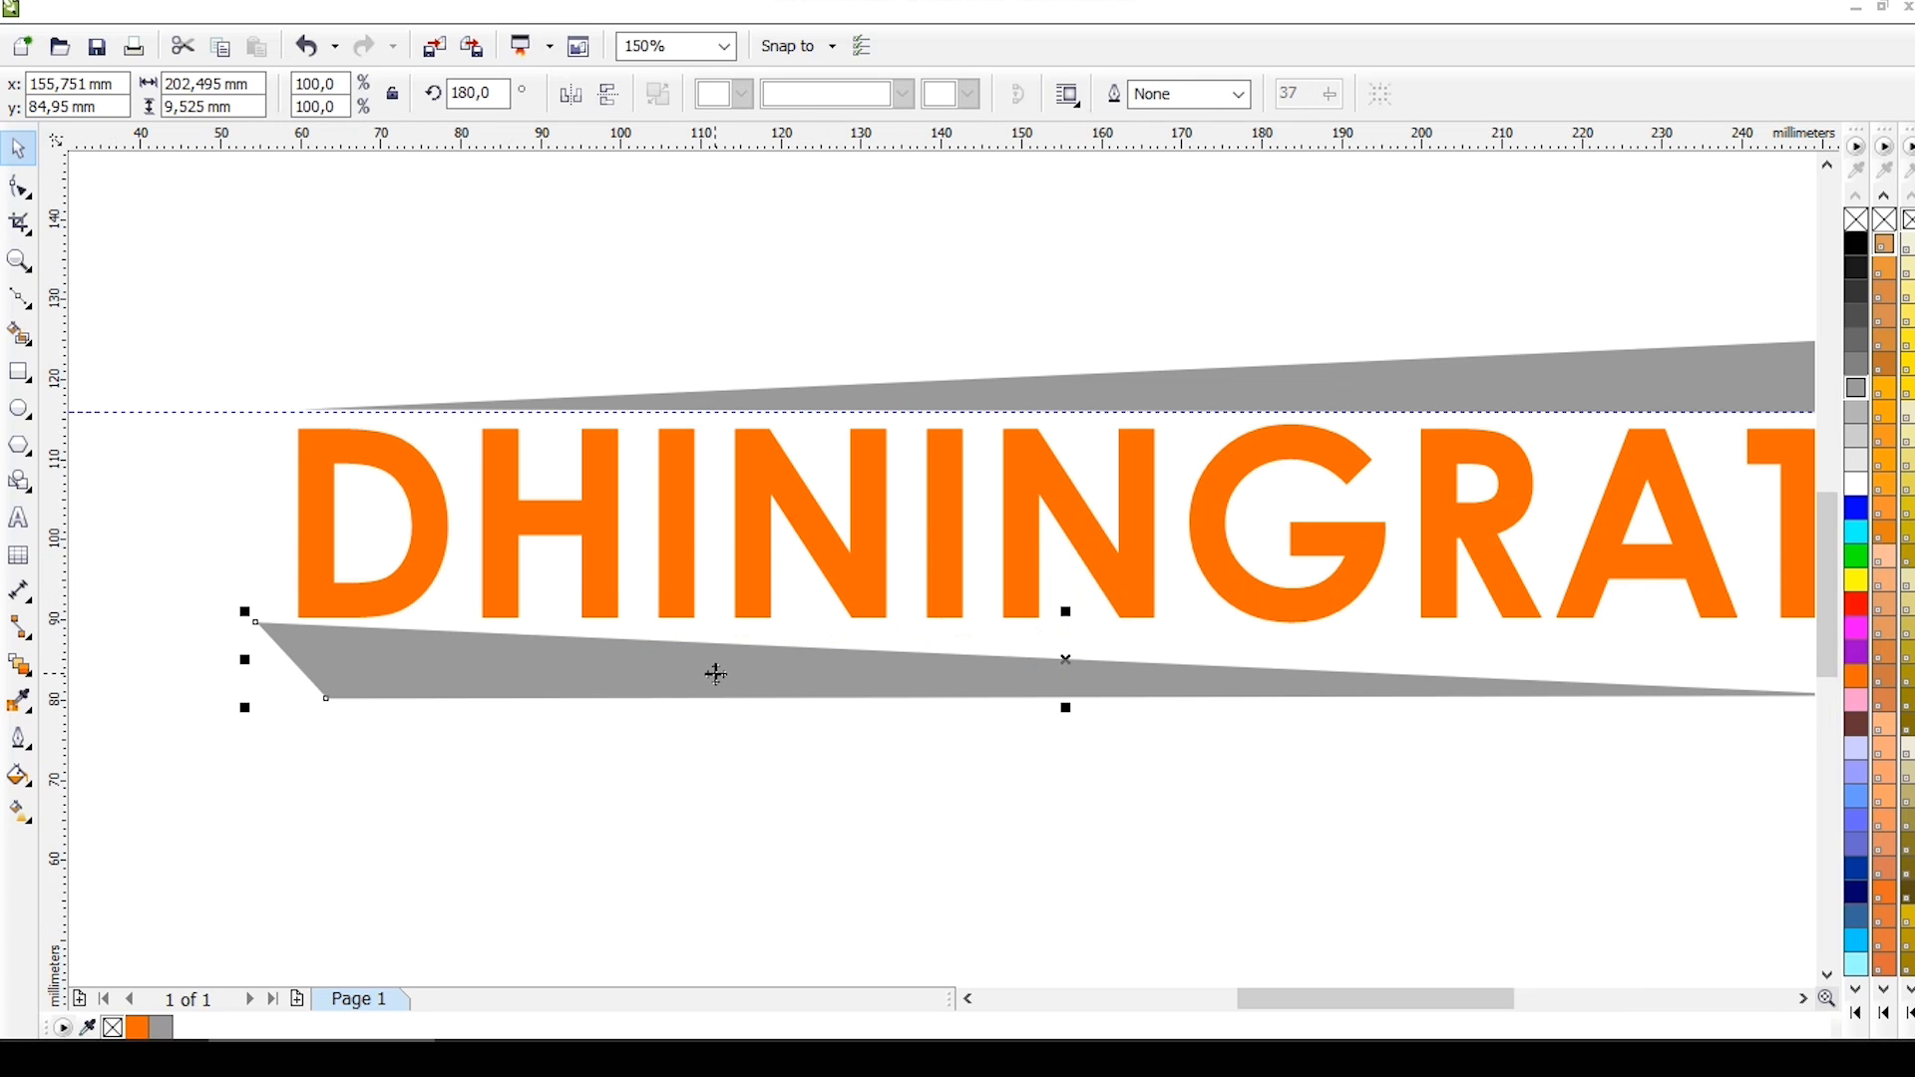
scroll(716, 674, down, 2)
scroll(898, 667, up, 2)
click(893, 660)
drag(1712, 611, 1707, 594)
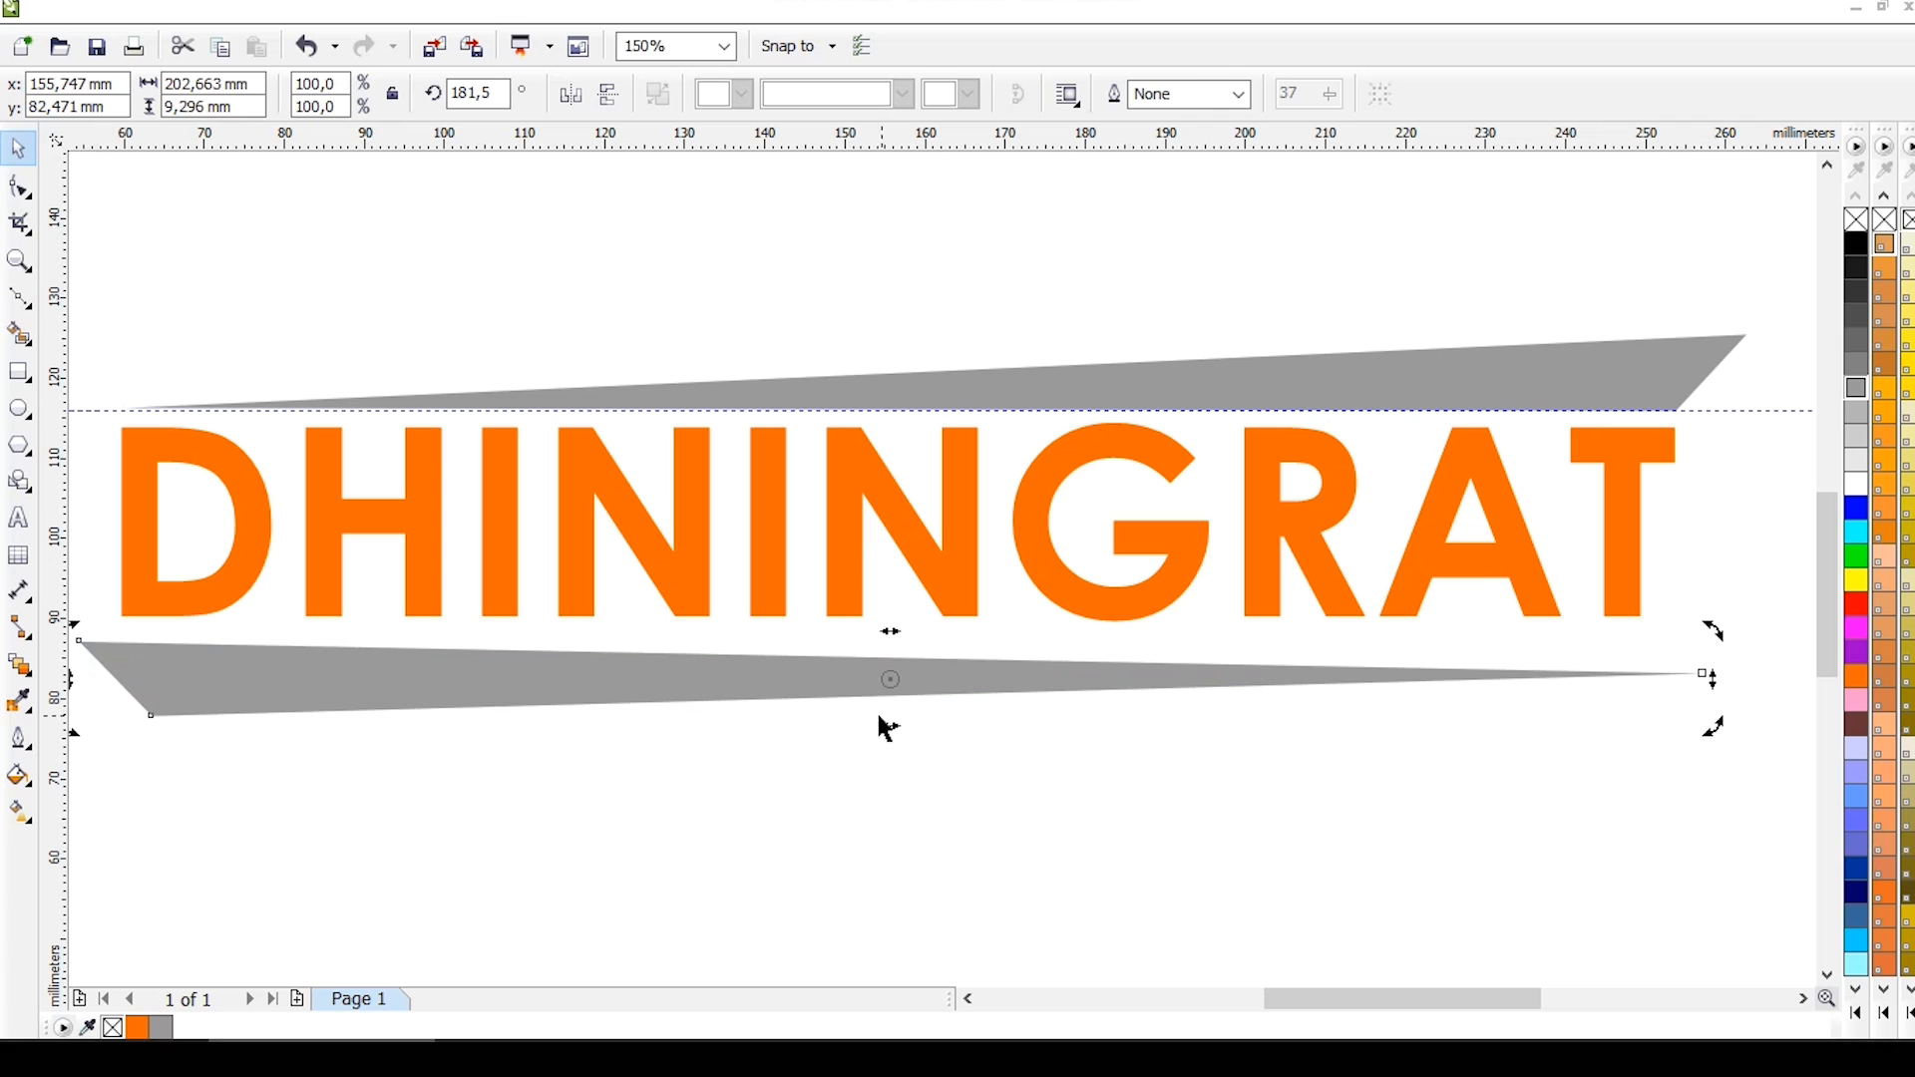
click(888, 682)
drag(884, 671, 943, 656)
scroll(848, 748, down, 3)
click(902, 748)
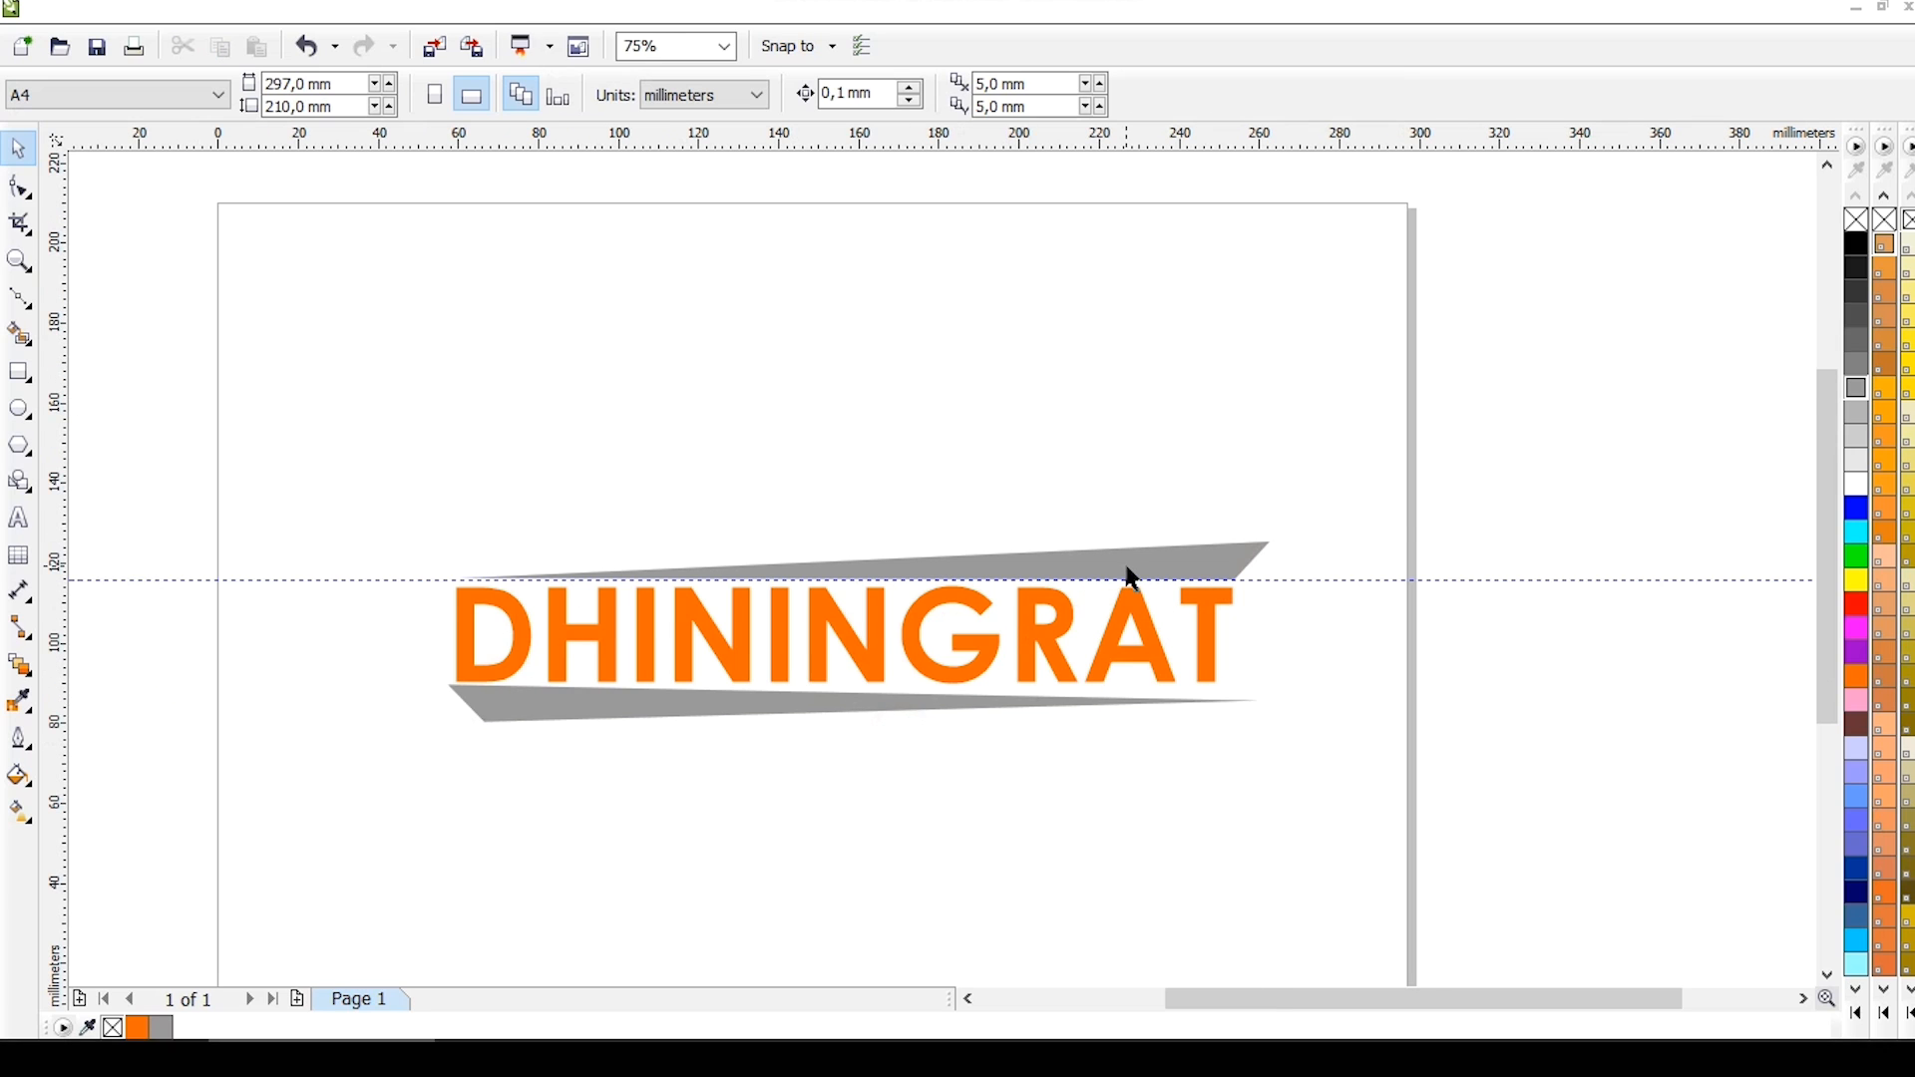
Fine-tune the alignment by nudging the upper wedge slightly left and the text slightly right.
scroll(1128, 571, up, 3)
click(1117, 578)
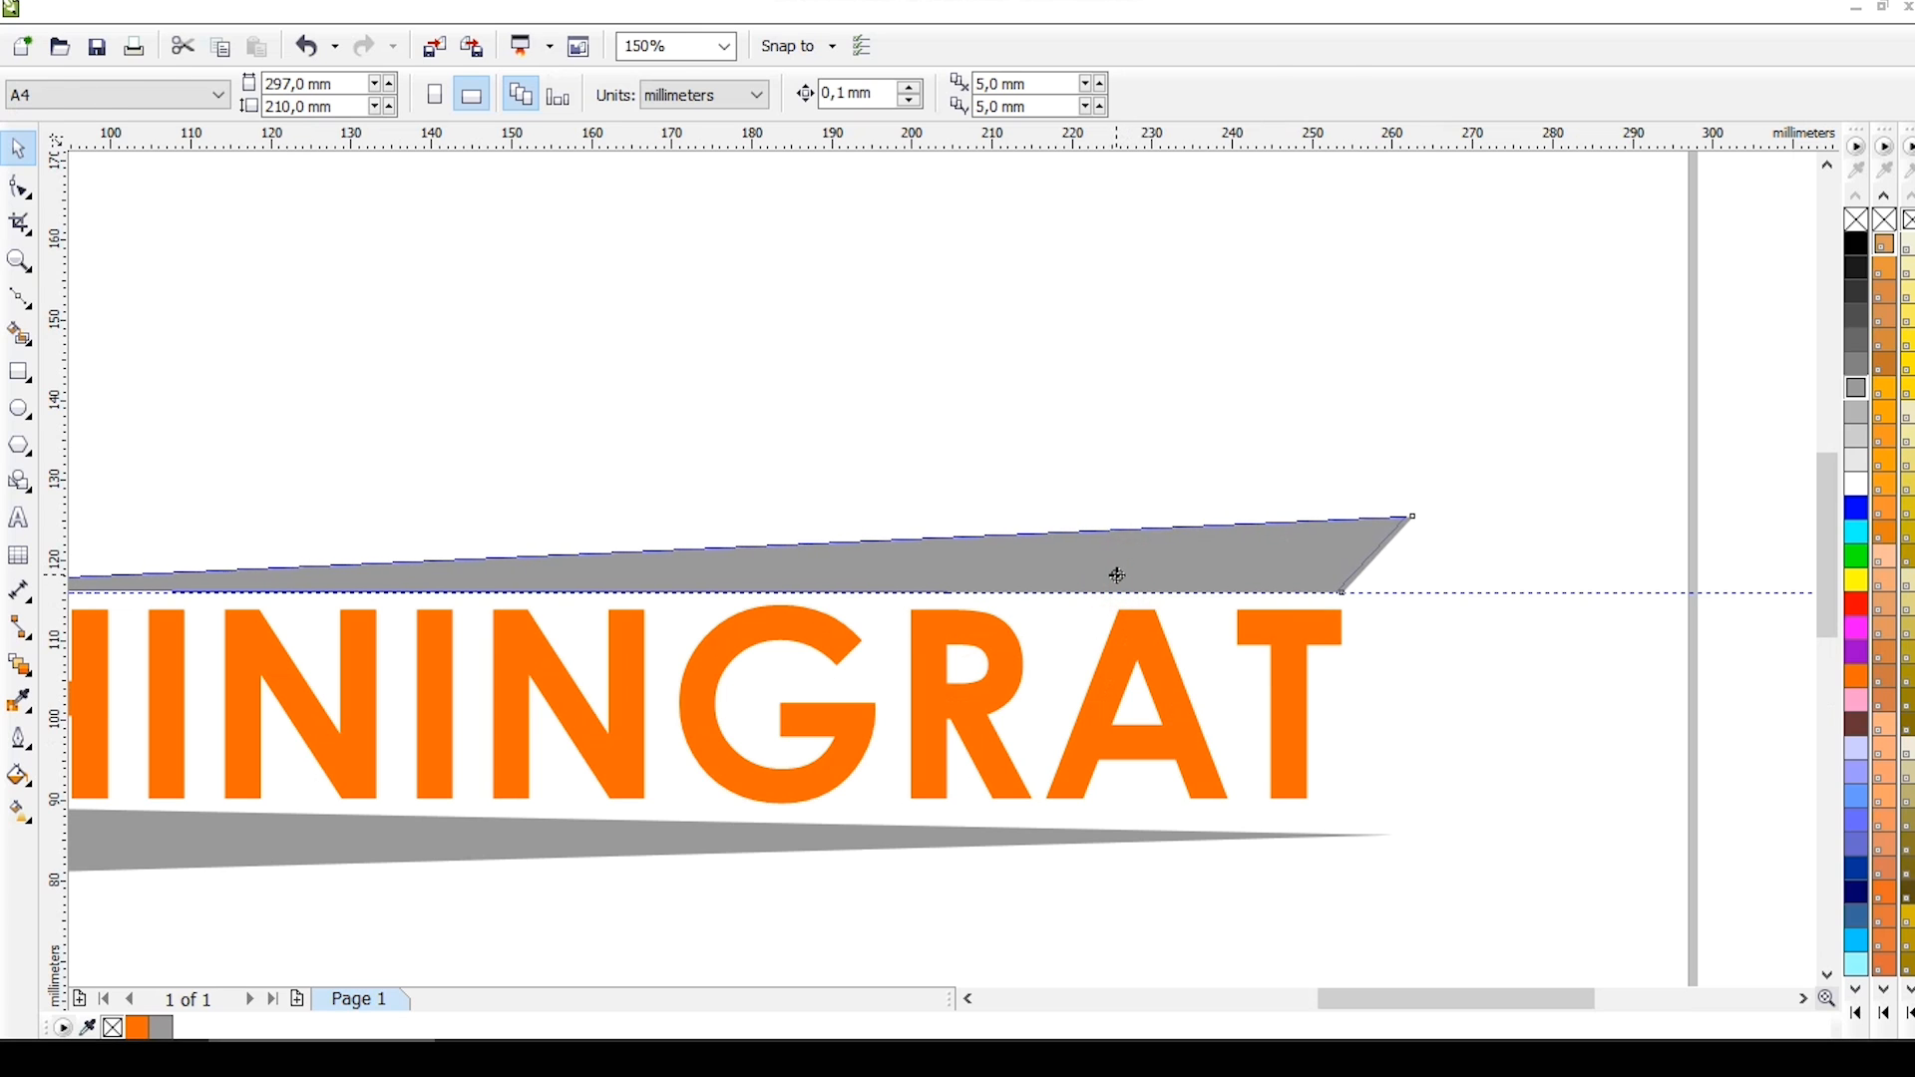
scroll(1313, 633, down, 2)
click(1321, 654)
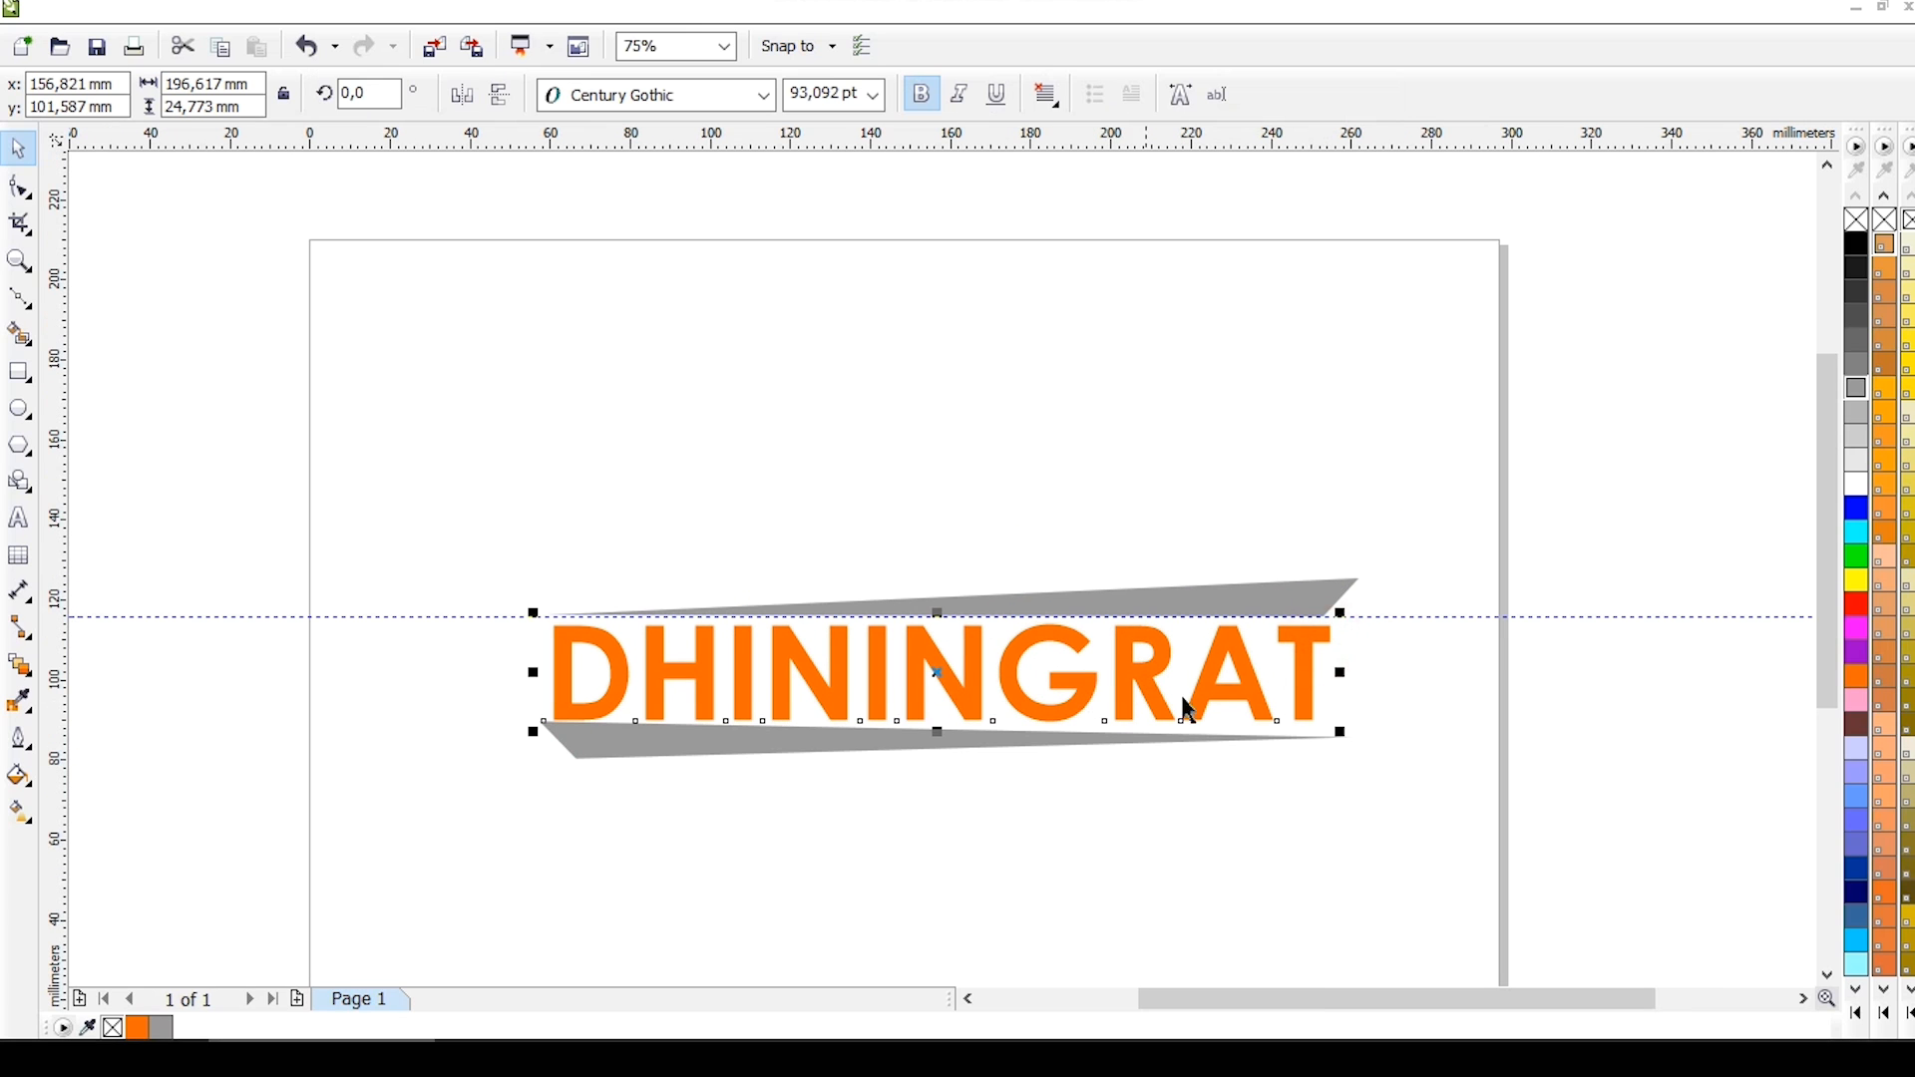
click(1427, 677)
Fill the lower and upper wedges with the same orange as the text.
scroll(979, 748, up, 2)
click(887, 748)
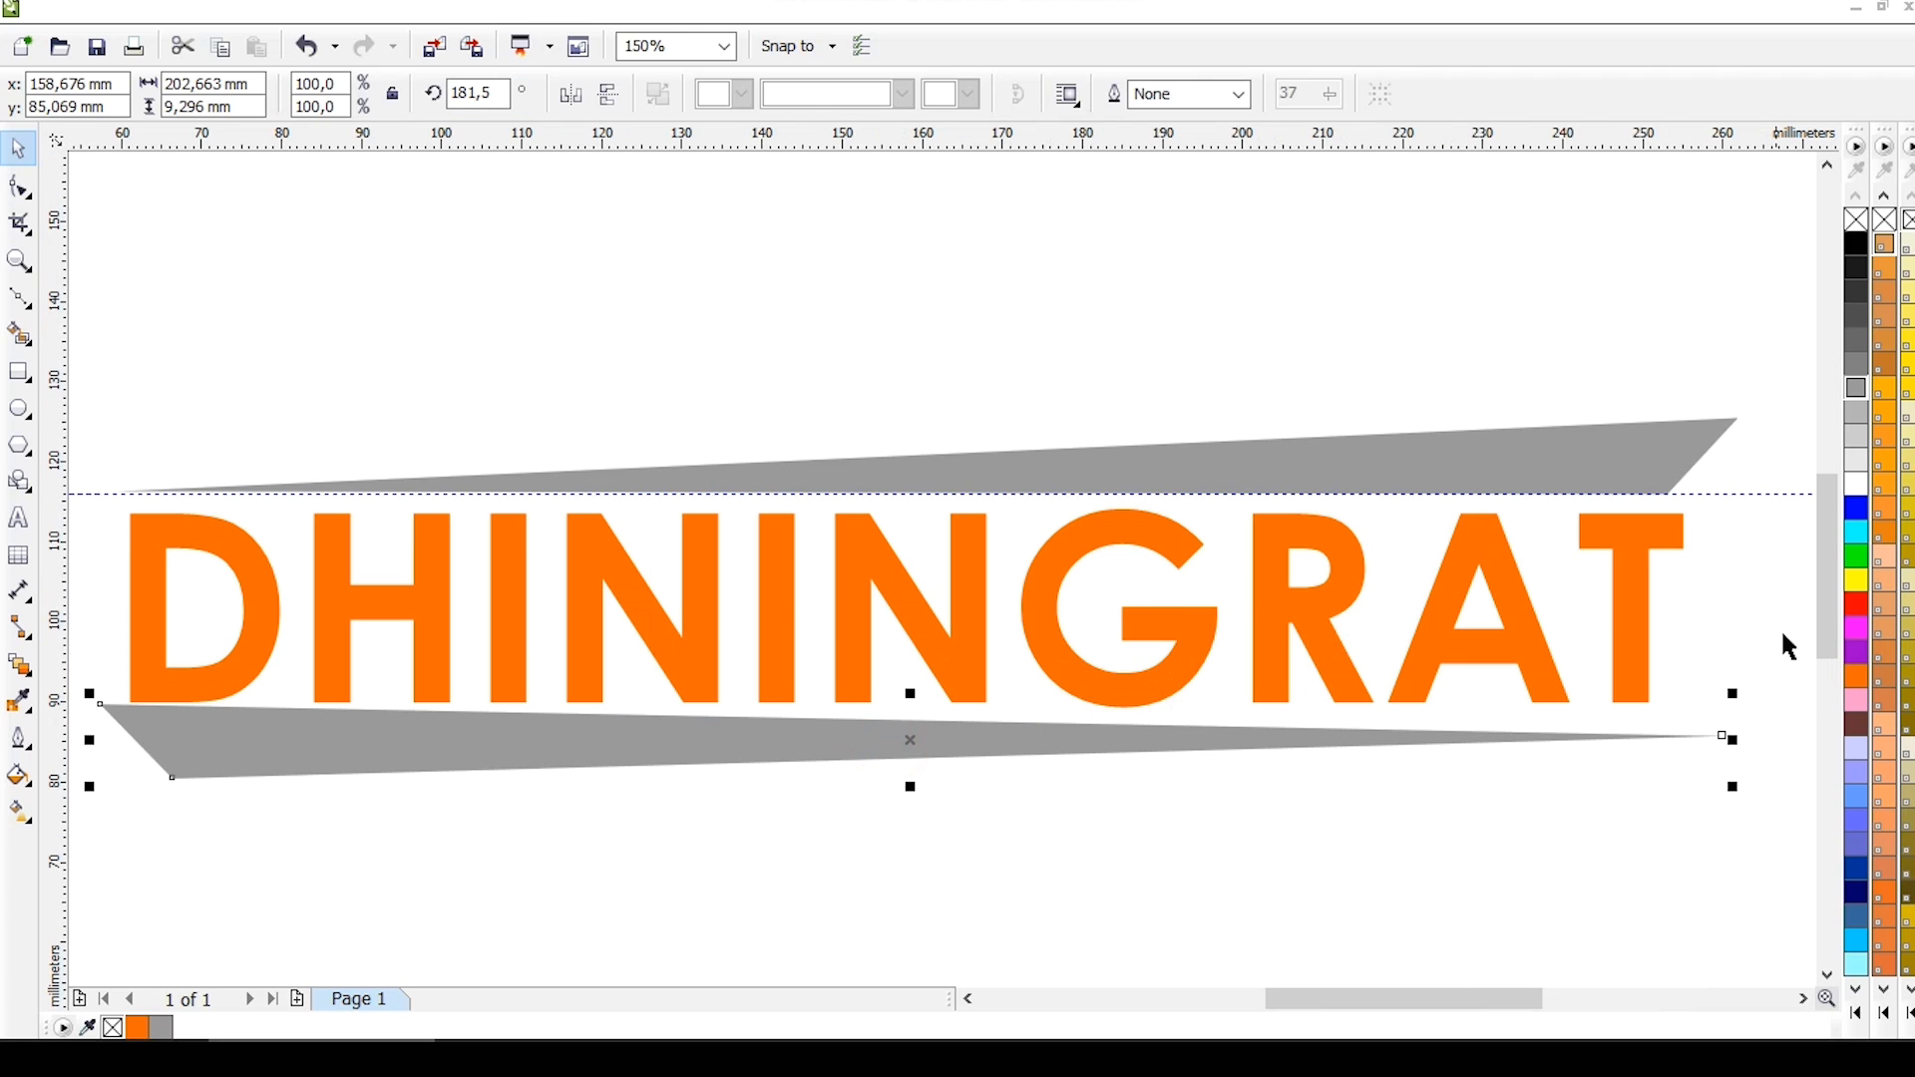
click(1858, 668)
click(1701, 450)
click(1857, 678)
scroll(1695, 693, down, 2)
click(1314, 776)
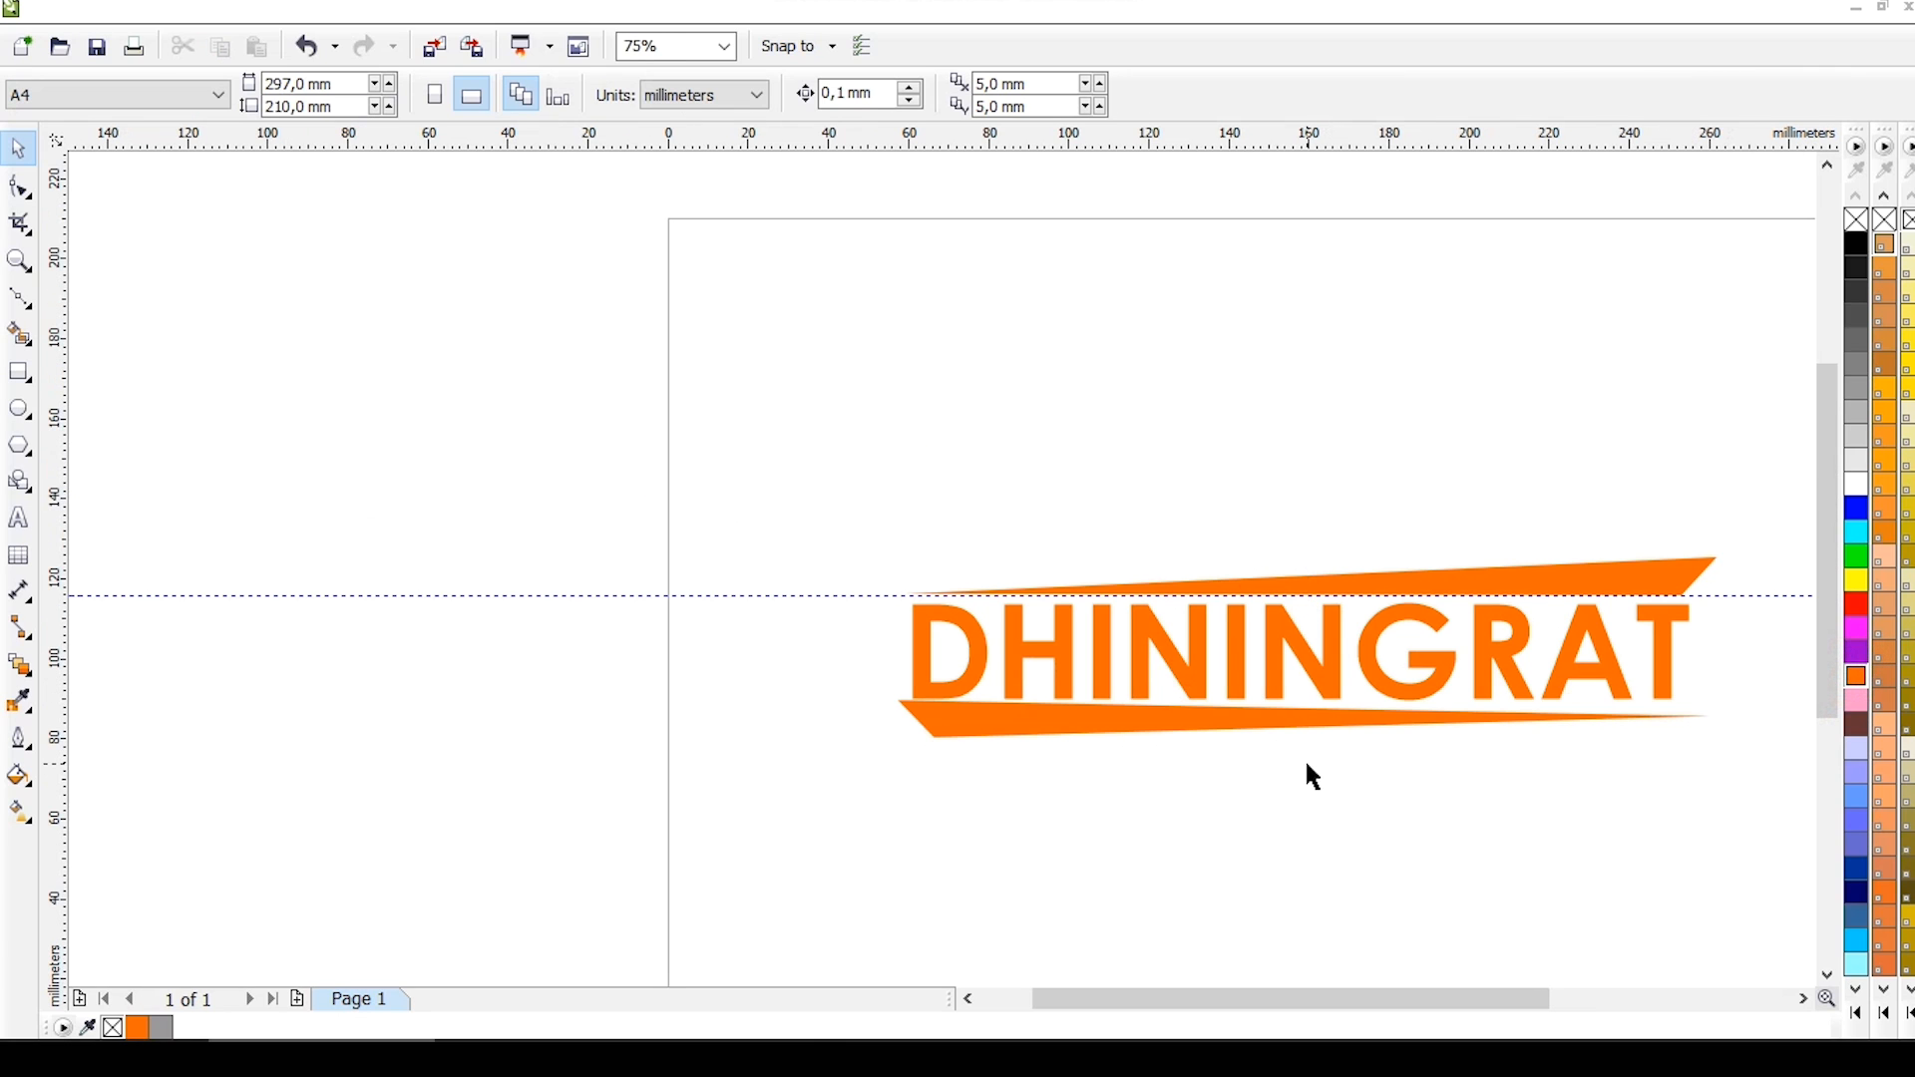
Move the lower orange wedge down about 4 mm to leave a gap beneath the text.
scroll(1197, 776, up, 2)
click(1106, 683)
scroll(998, 719, down, 2)
click(1462, 780)
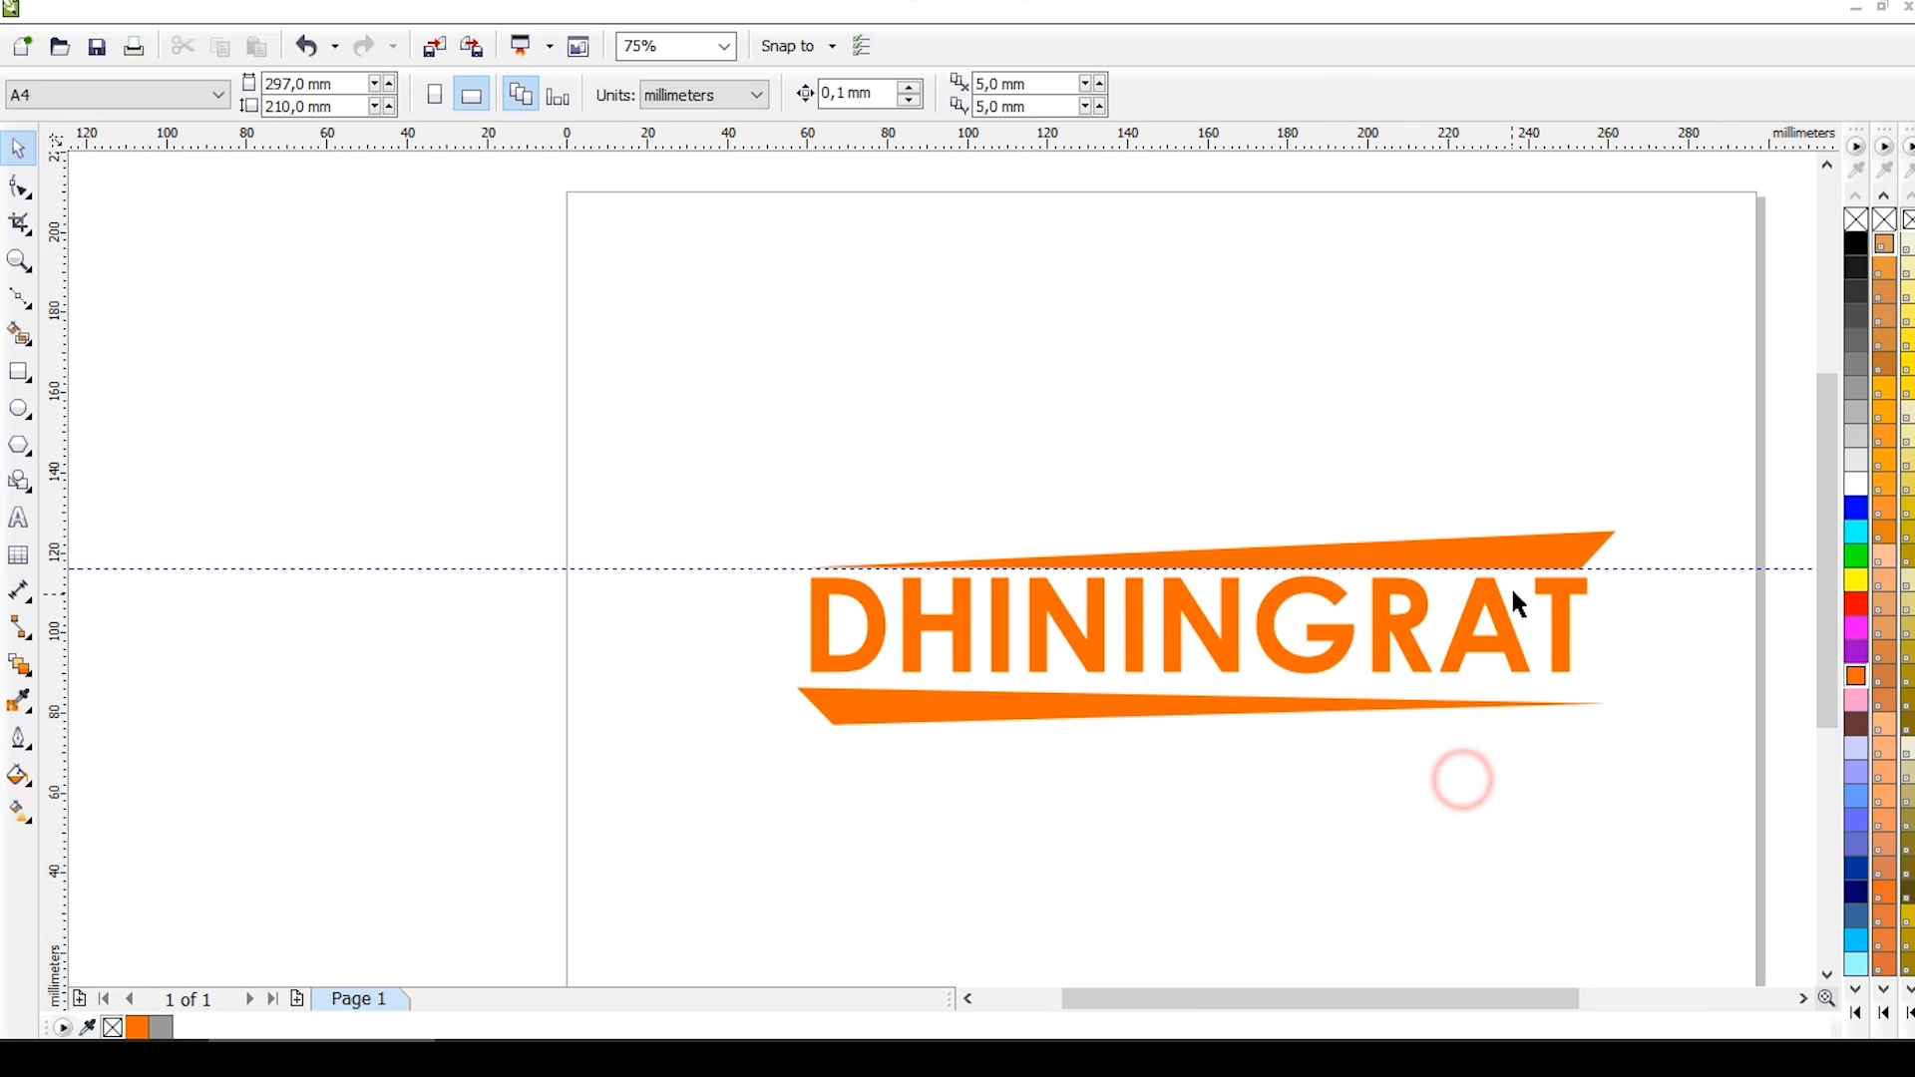
Move the guideline well above the artwork and raise the upper wedge about 3 mm away from the text.
drag(1514, 569, 1749, 168)
click(1573, 385)
scroll(1514, 560, up, 2)
Draw a second closed wedge along the upper wedge's top edge, sharing its two end points, about 202.5 mm wide and 15.8 mm high.
click(20, 297)
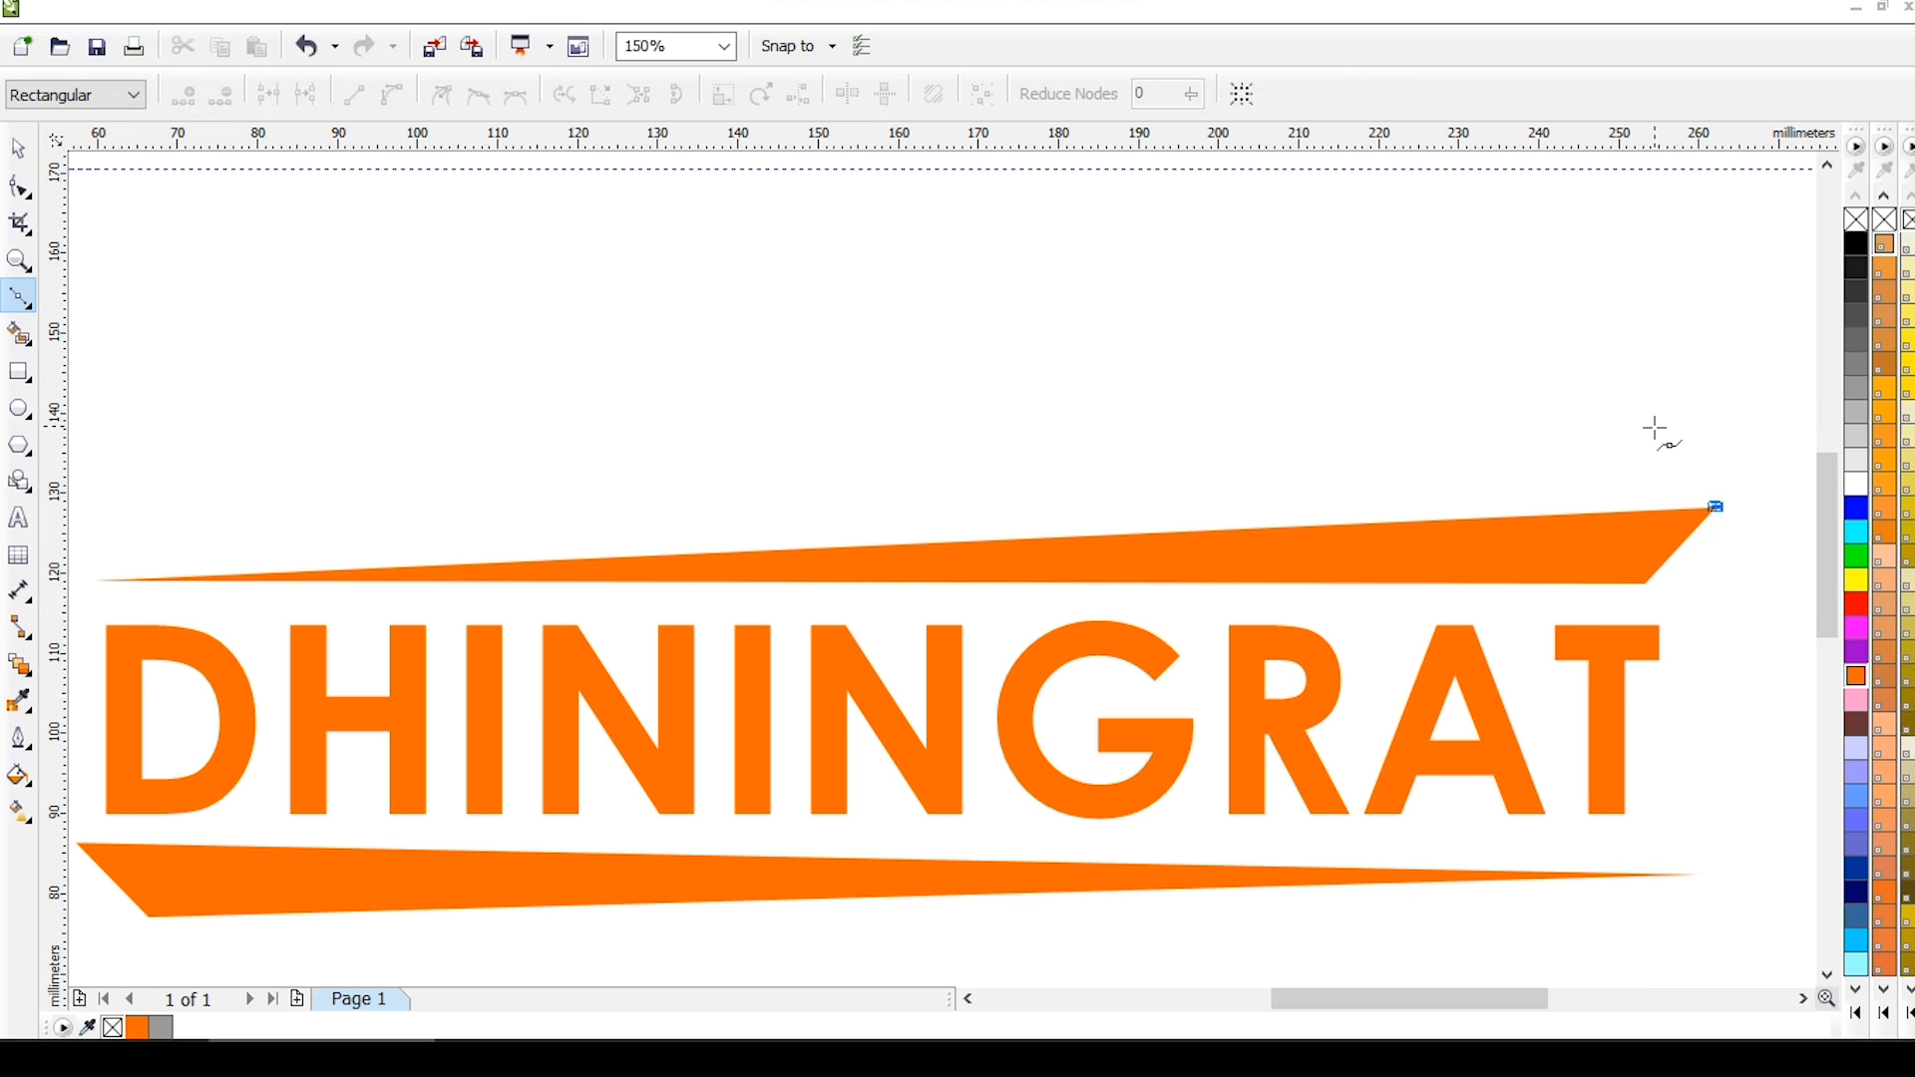
drag(1644, 434, 1637, 426)
key(ctrl+z)
scroll(1666, 427, down, 1)
scroll(1676, 446, up, 1)
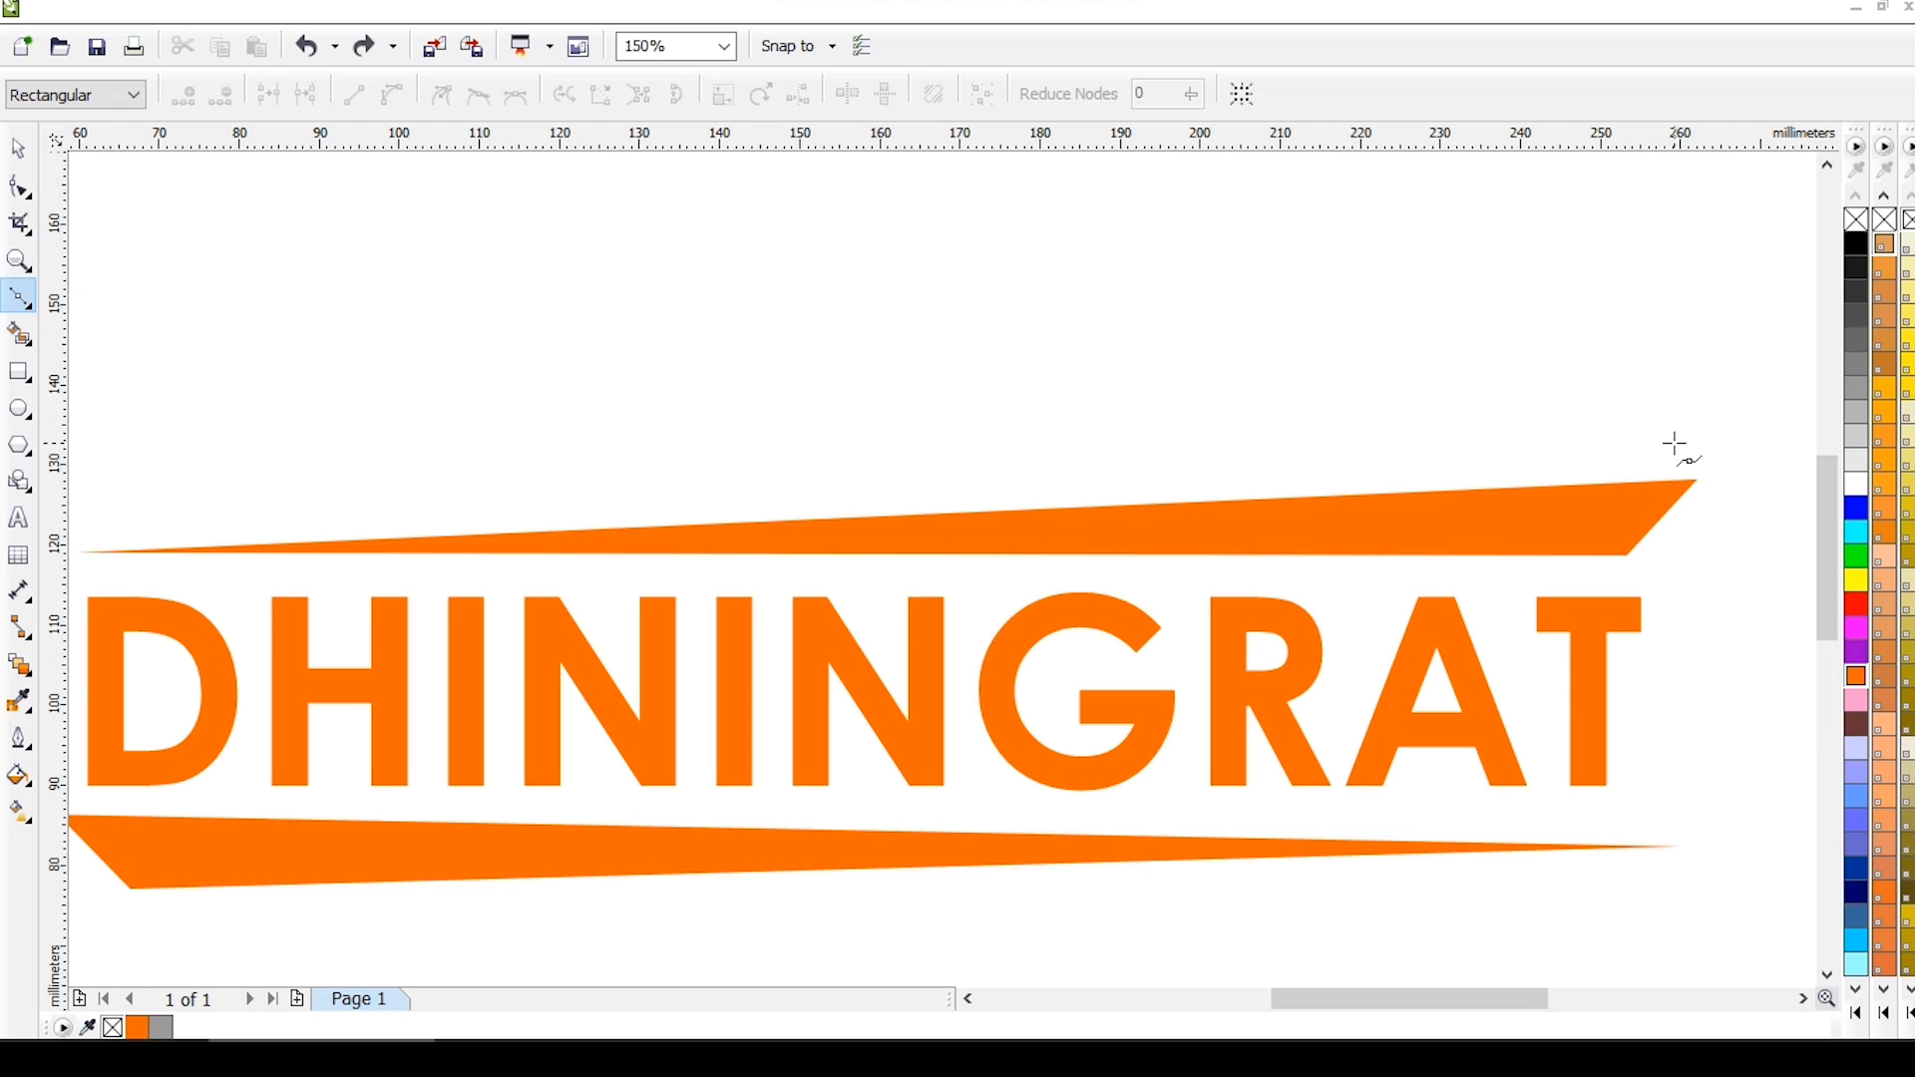
drag(1696, 479, 1646, 427)
scroll(1659, 417, down, 1)
scroll(1659, 417, up, 1)
scroll(518, 536, down, 2)
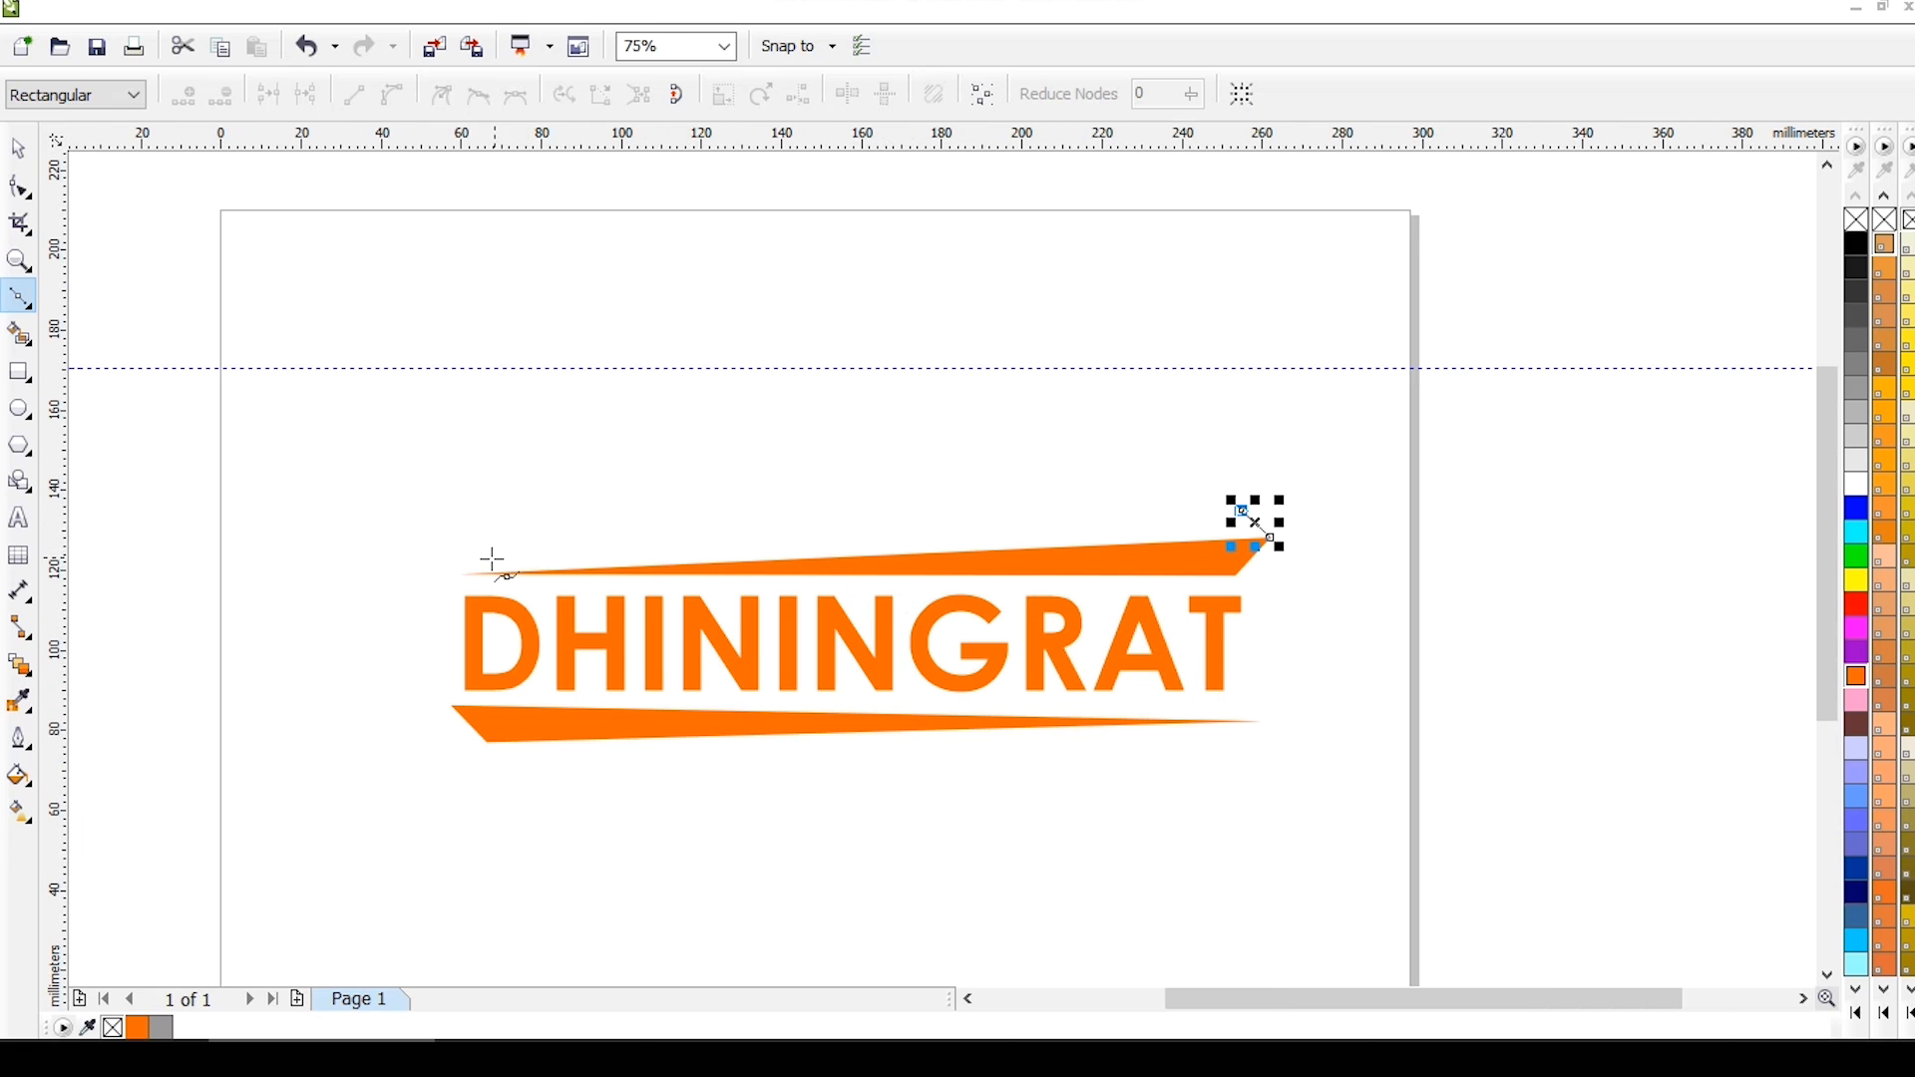
click(462, 572)
click(1241, 511)
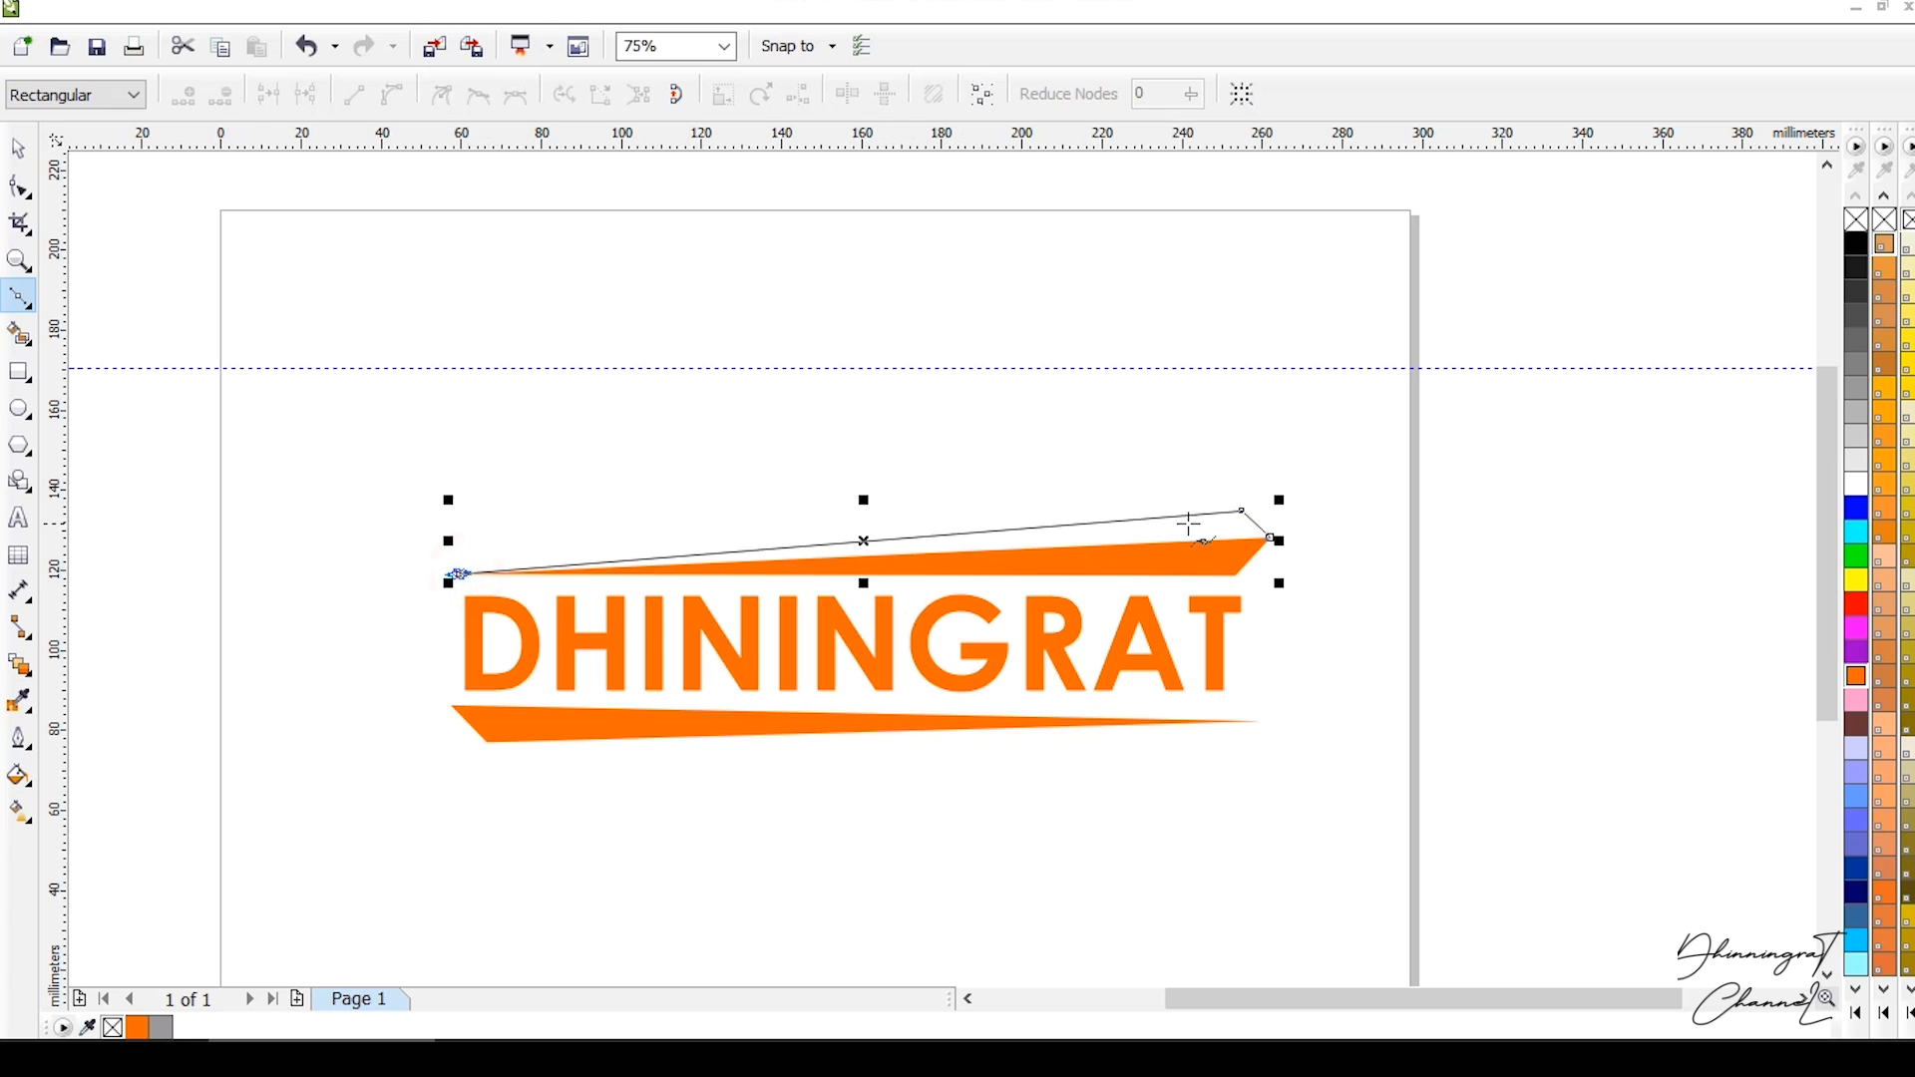
click(1270, 538)
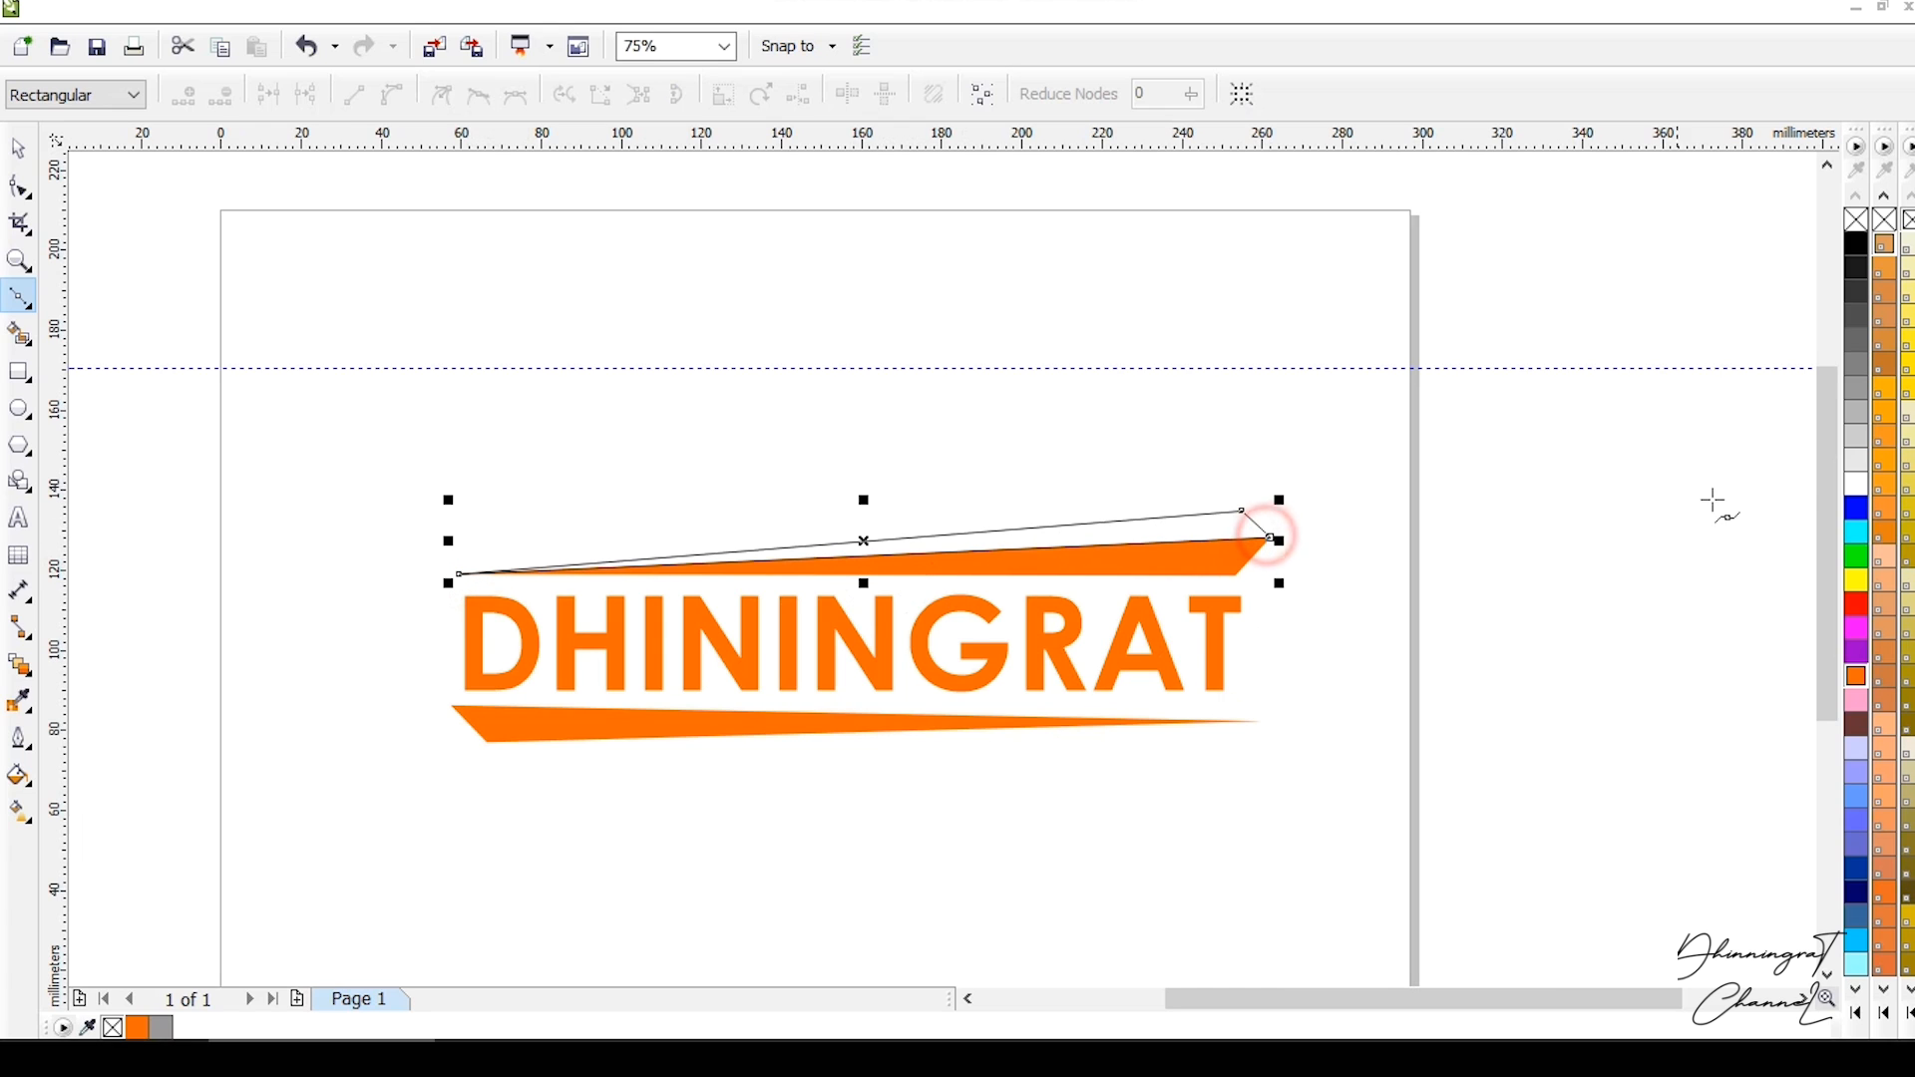
Fill the new top wedge with light grey and set its outline width to None.
click(1856, 412)
click(18, 148)
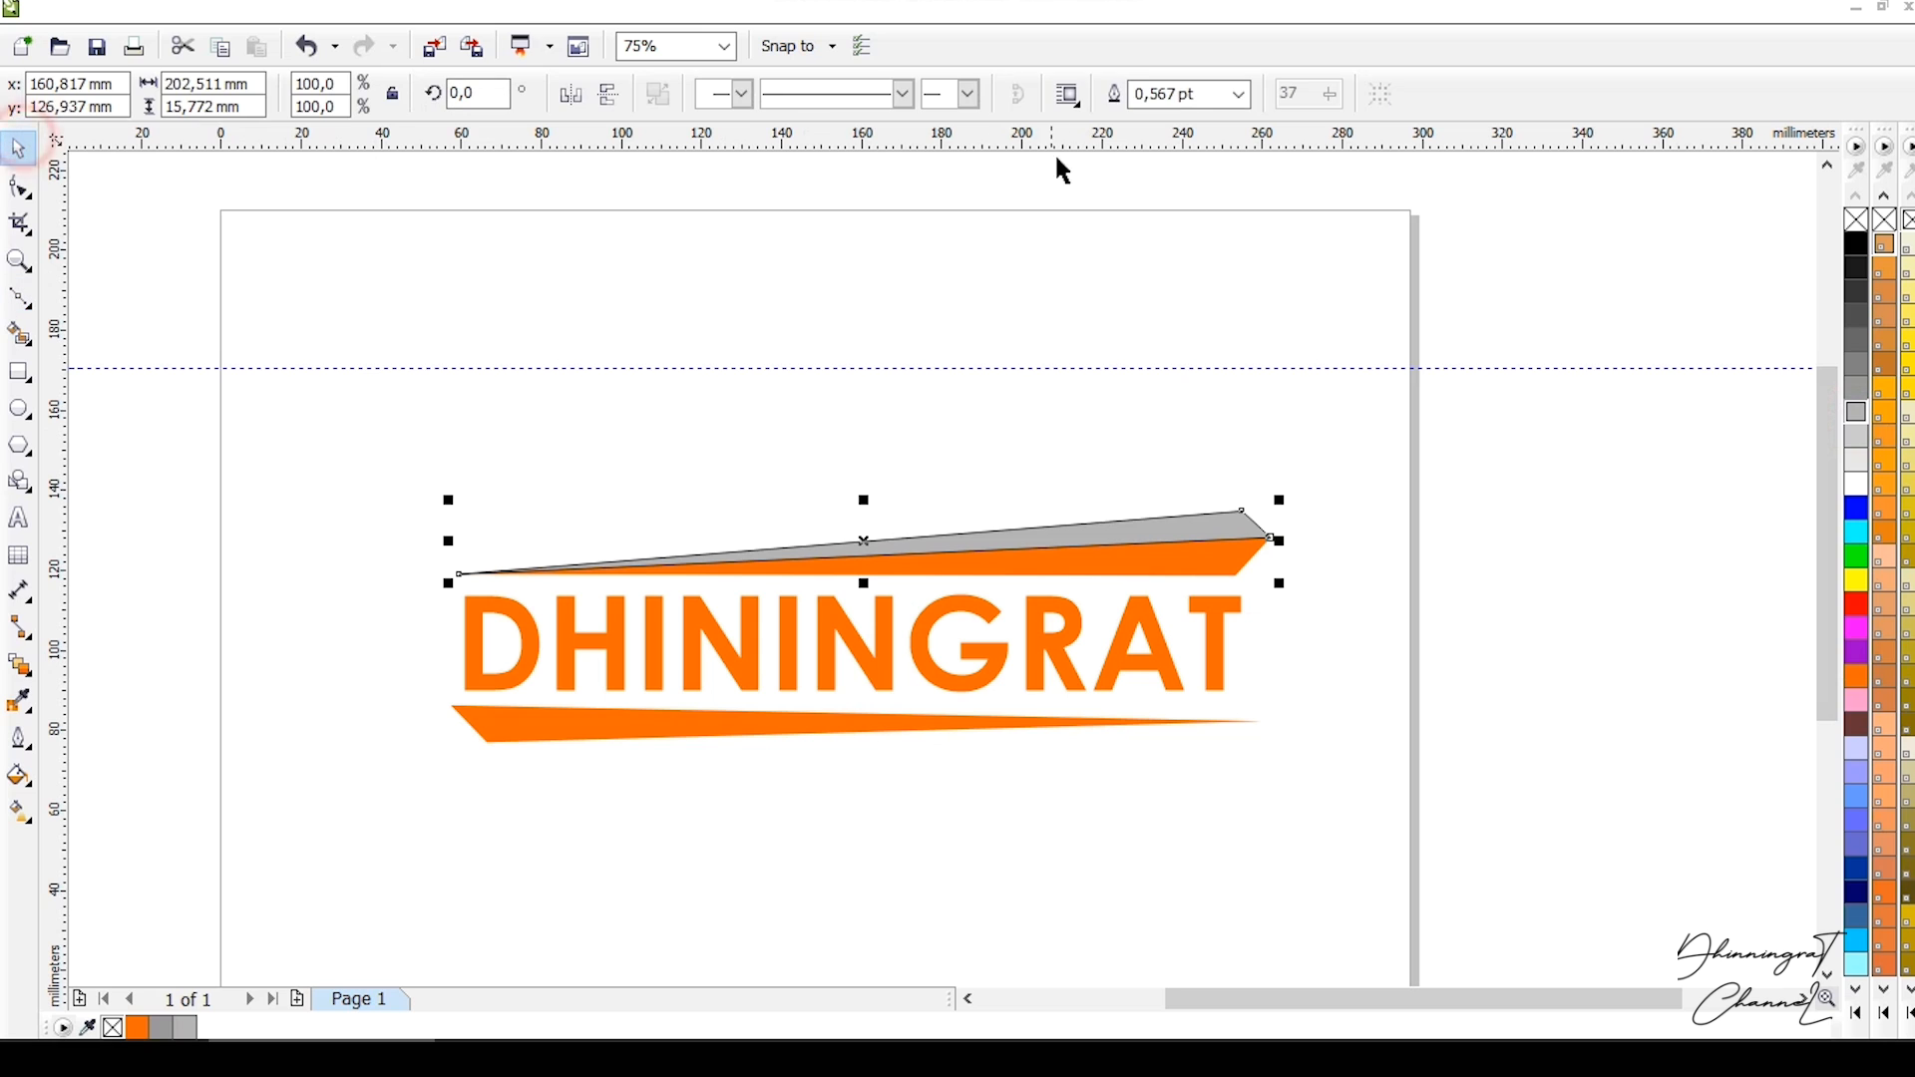
click(1239, 93)
click(1221, 121)
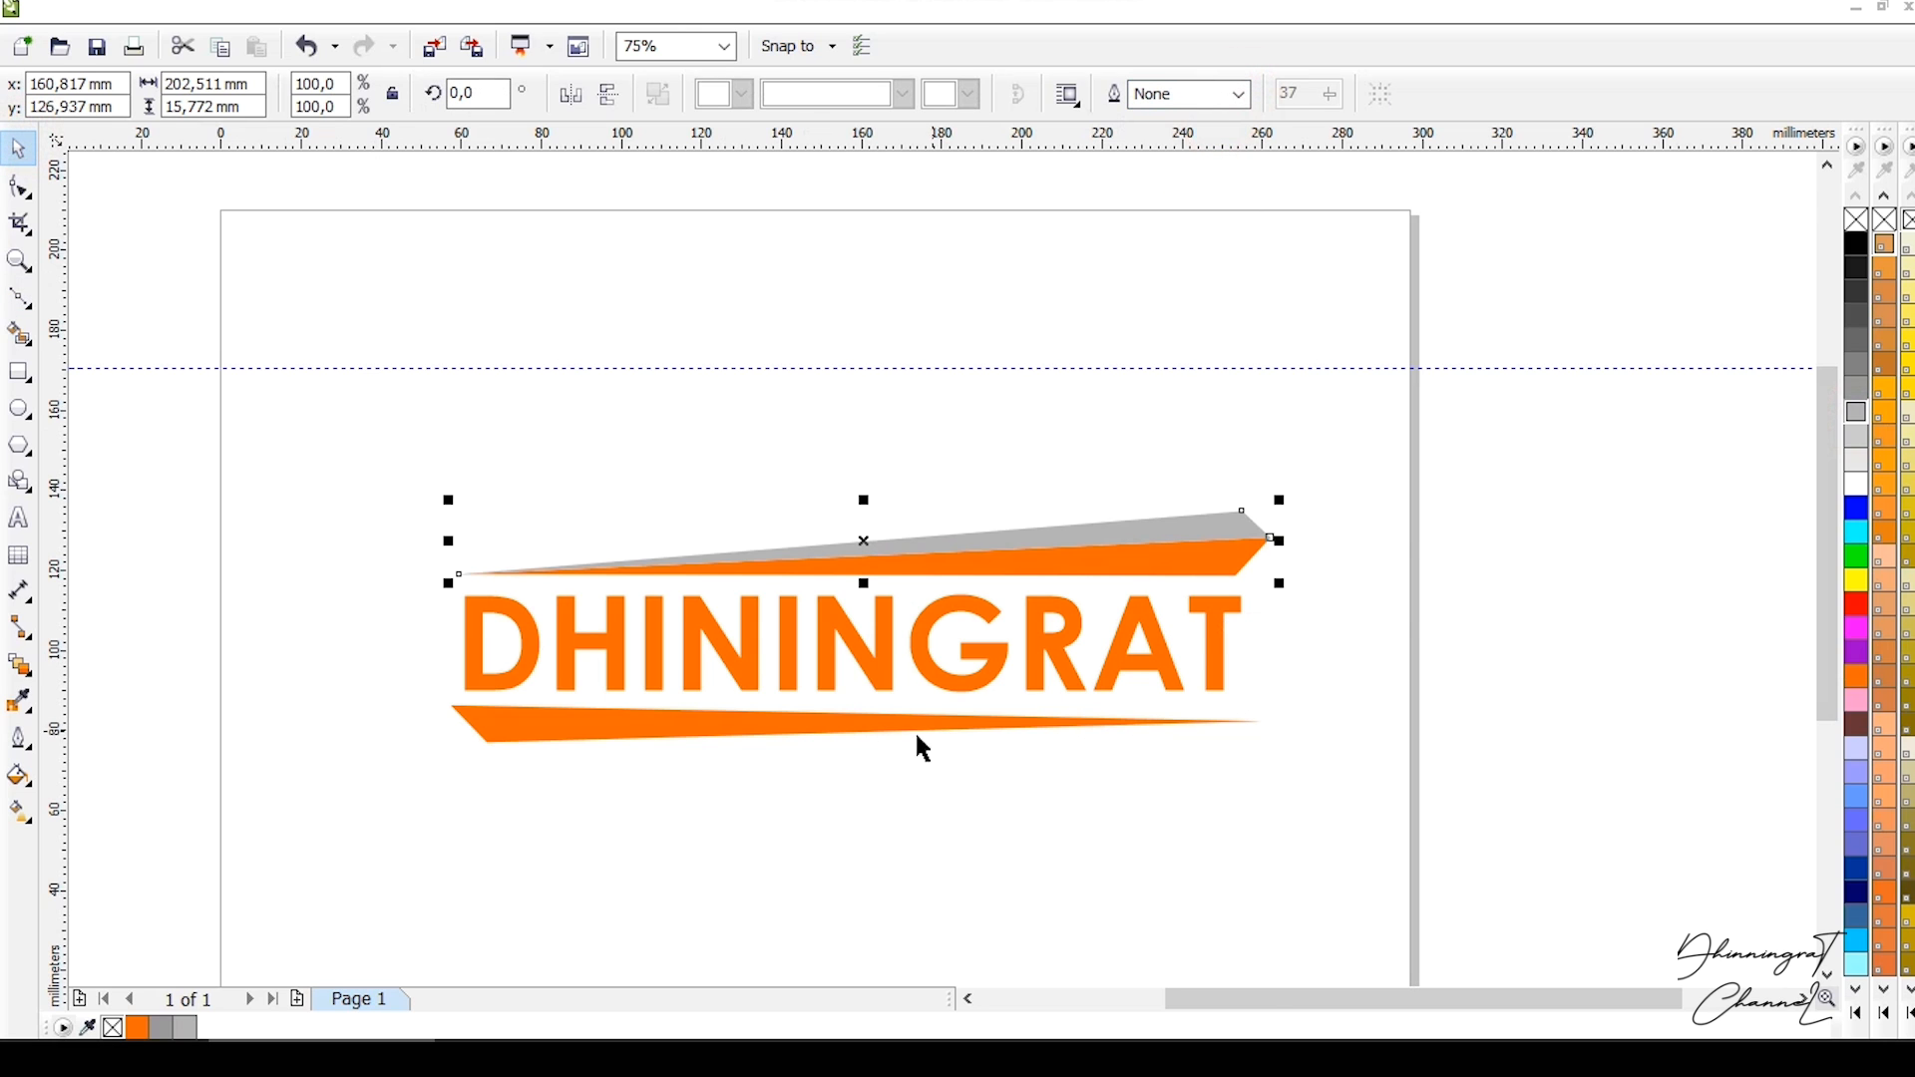
scroll(910, 743, up, 2)
scroll(1380, 804, down, 2)
scroll(758, 761, up, 2)
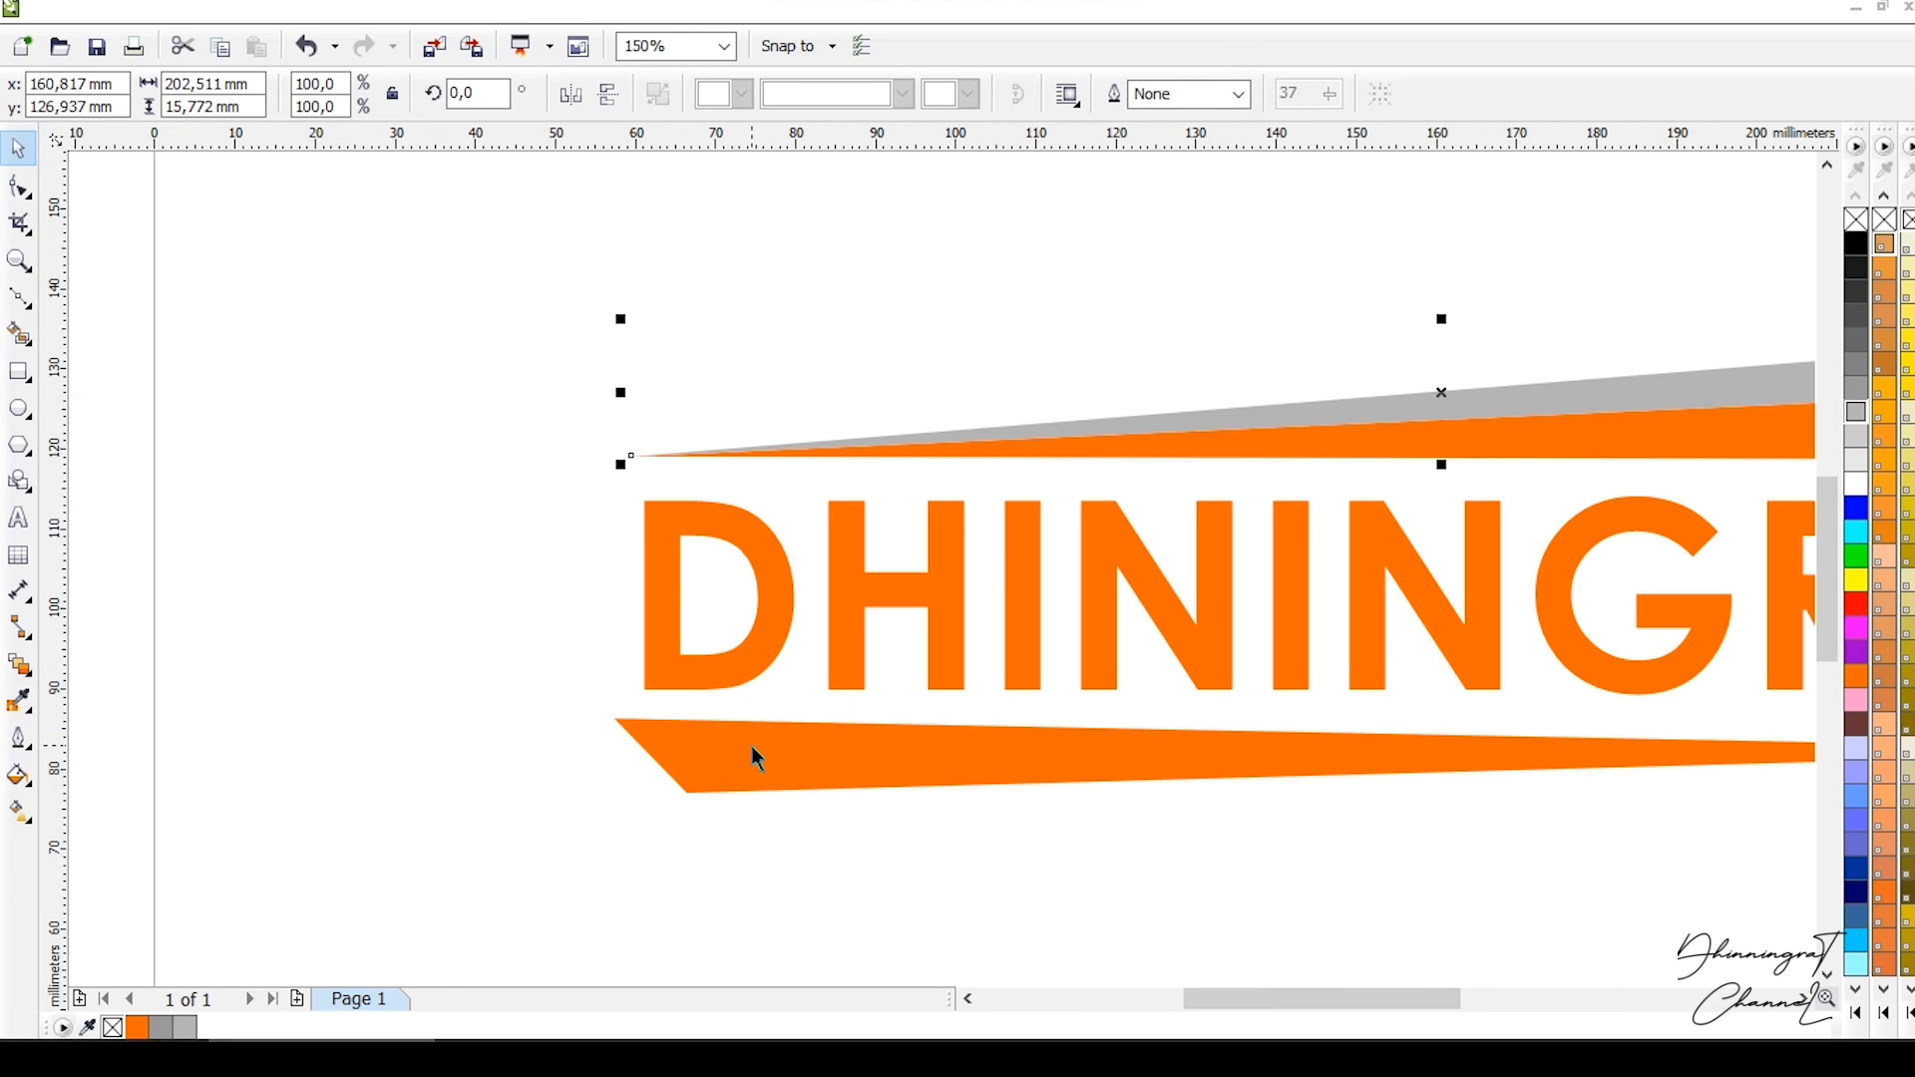
Draw a closed wedge along the lower orange wedge's top edge, sharing its end points, about 201.5 mm wide and 9 mm high.
click(18, 294)
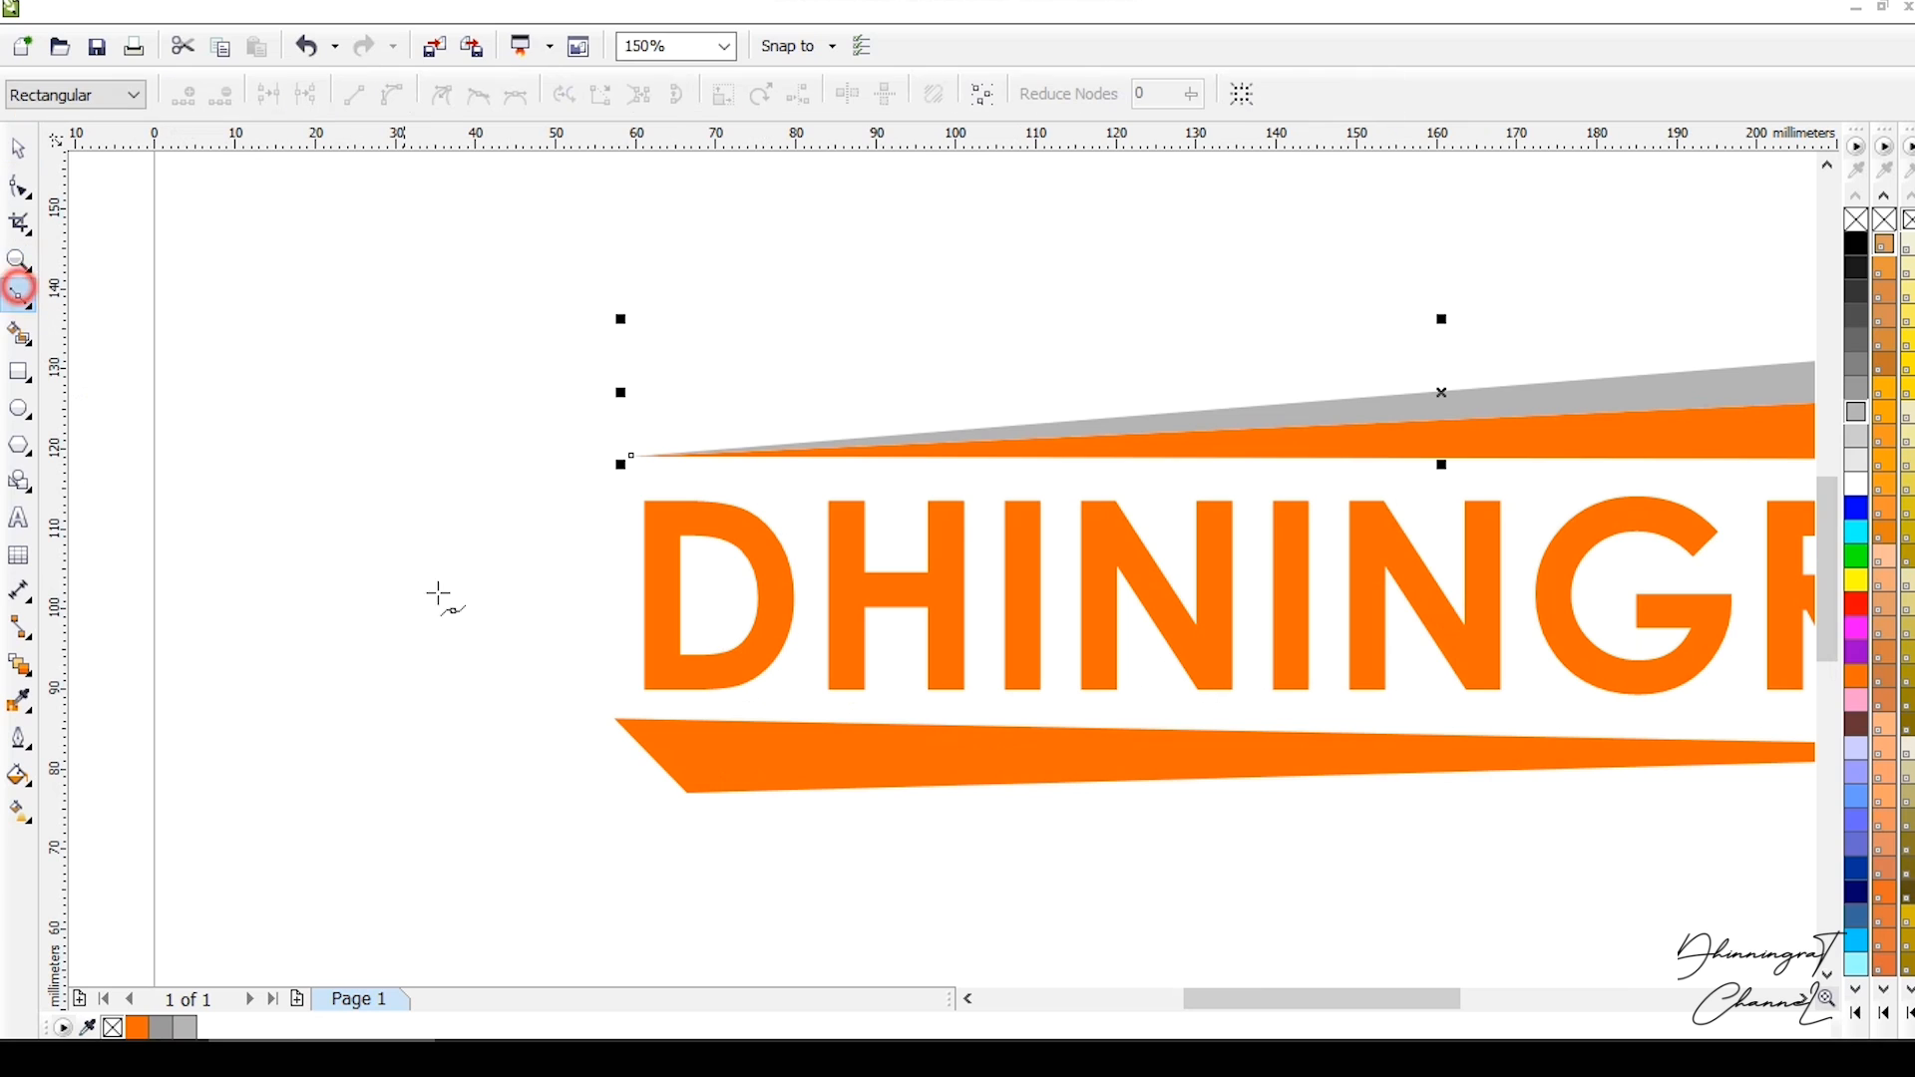
click(623, 718)
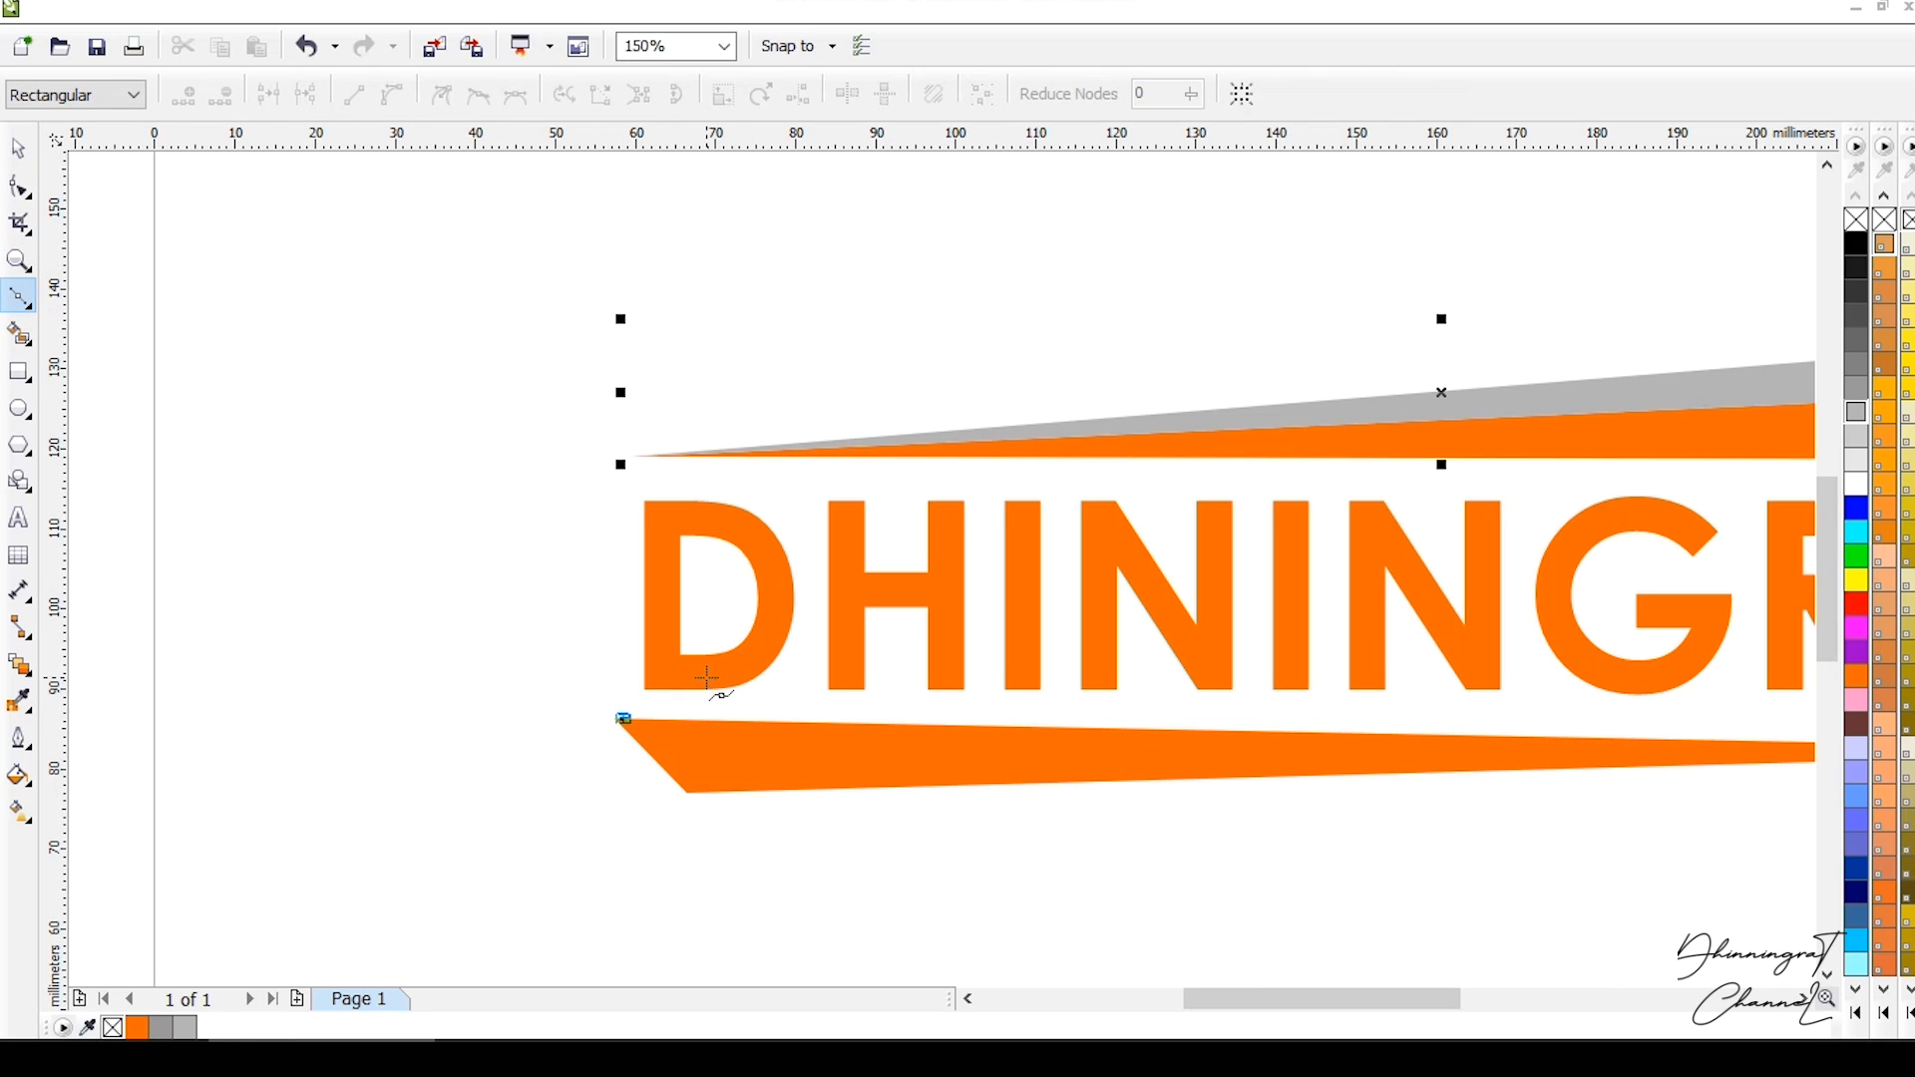
scroll(707, 678, down, 2)
mouse_move(598, 710)
mouse_down()
mouse_move(1336, 698)
mouse_move(1427, 739)
mouse_move(596, 710)
mouse_up()
Fill the new lower wedge with light grey and set its outline width to None.
click(1858, 445)
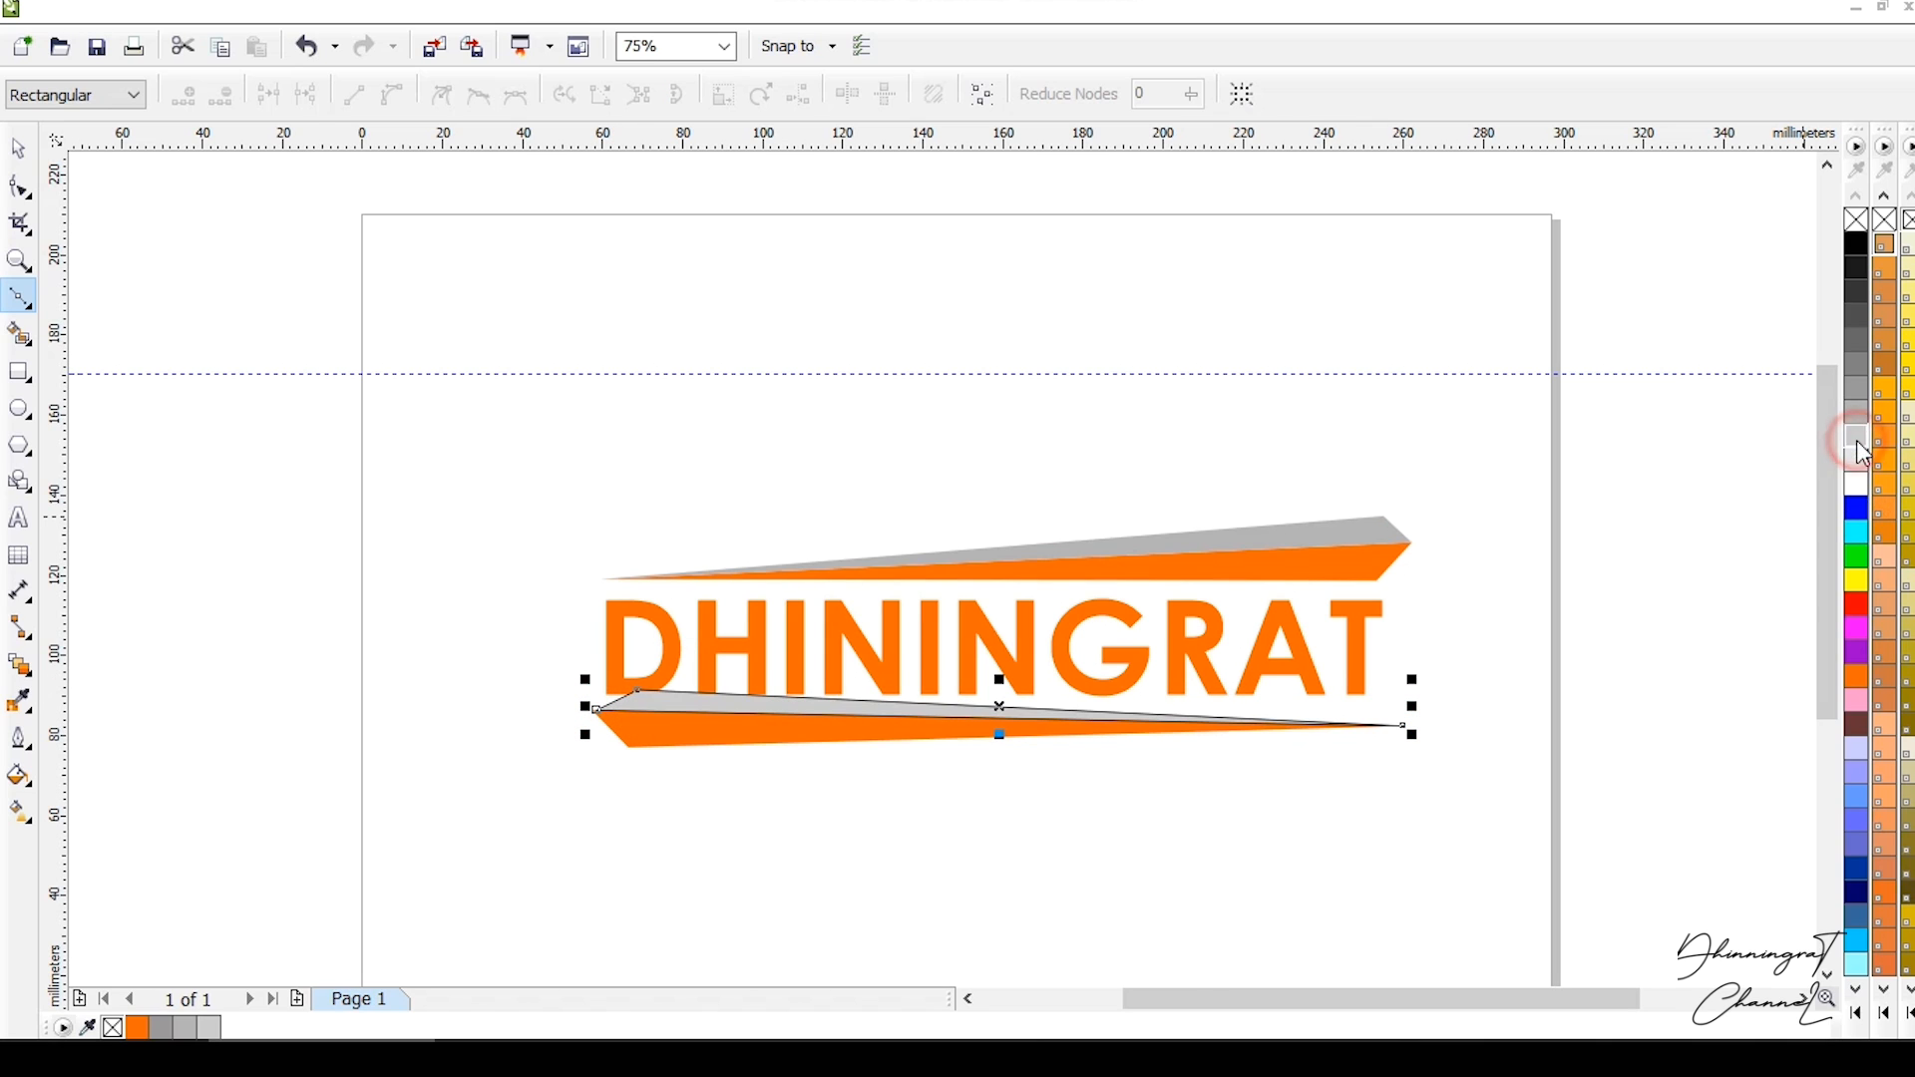
key(space)
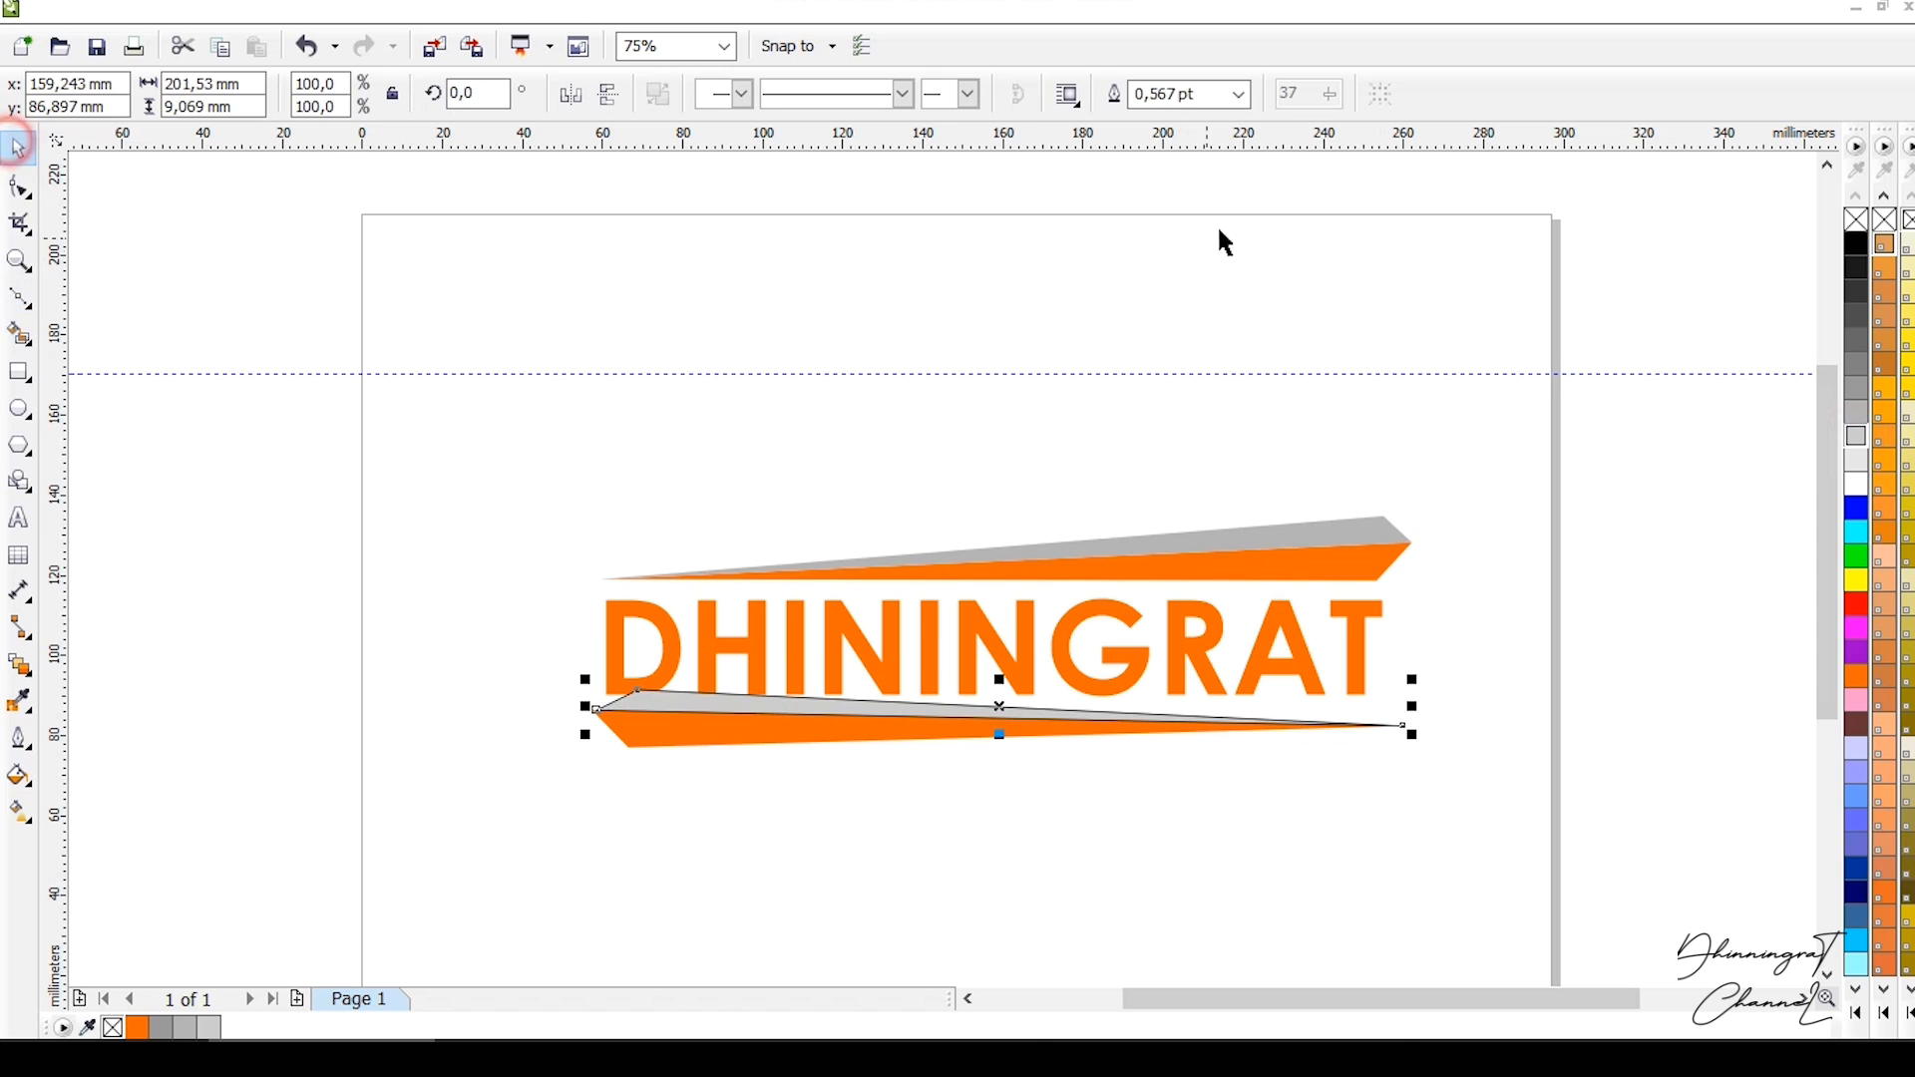
click(1238, 94)
click(1182, 116)
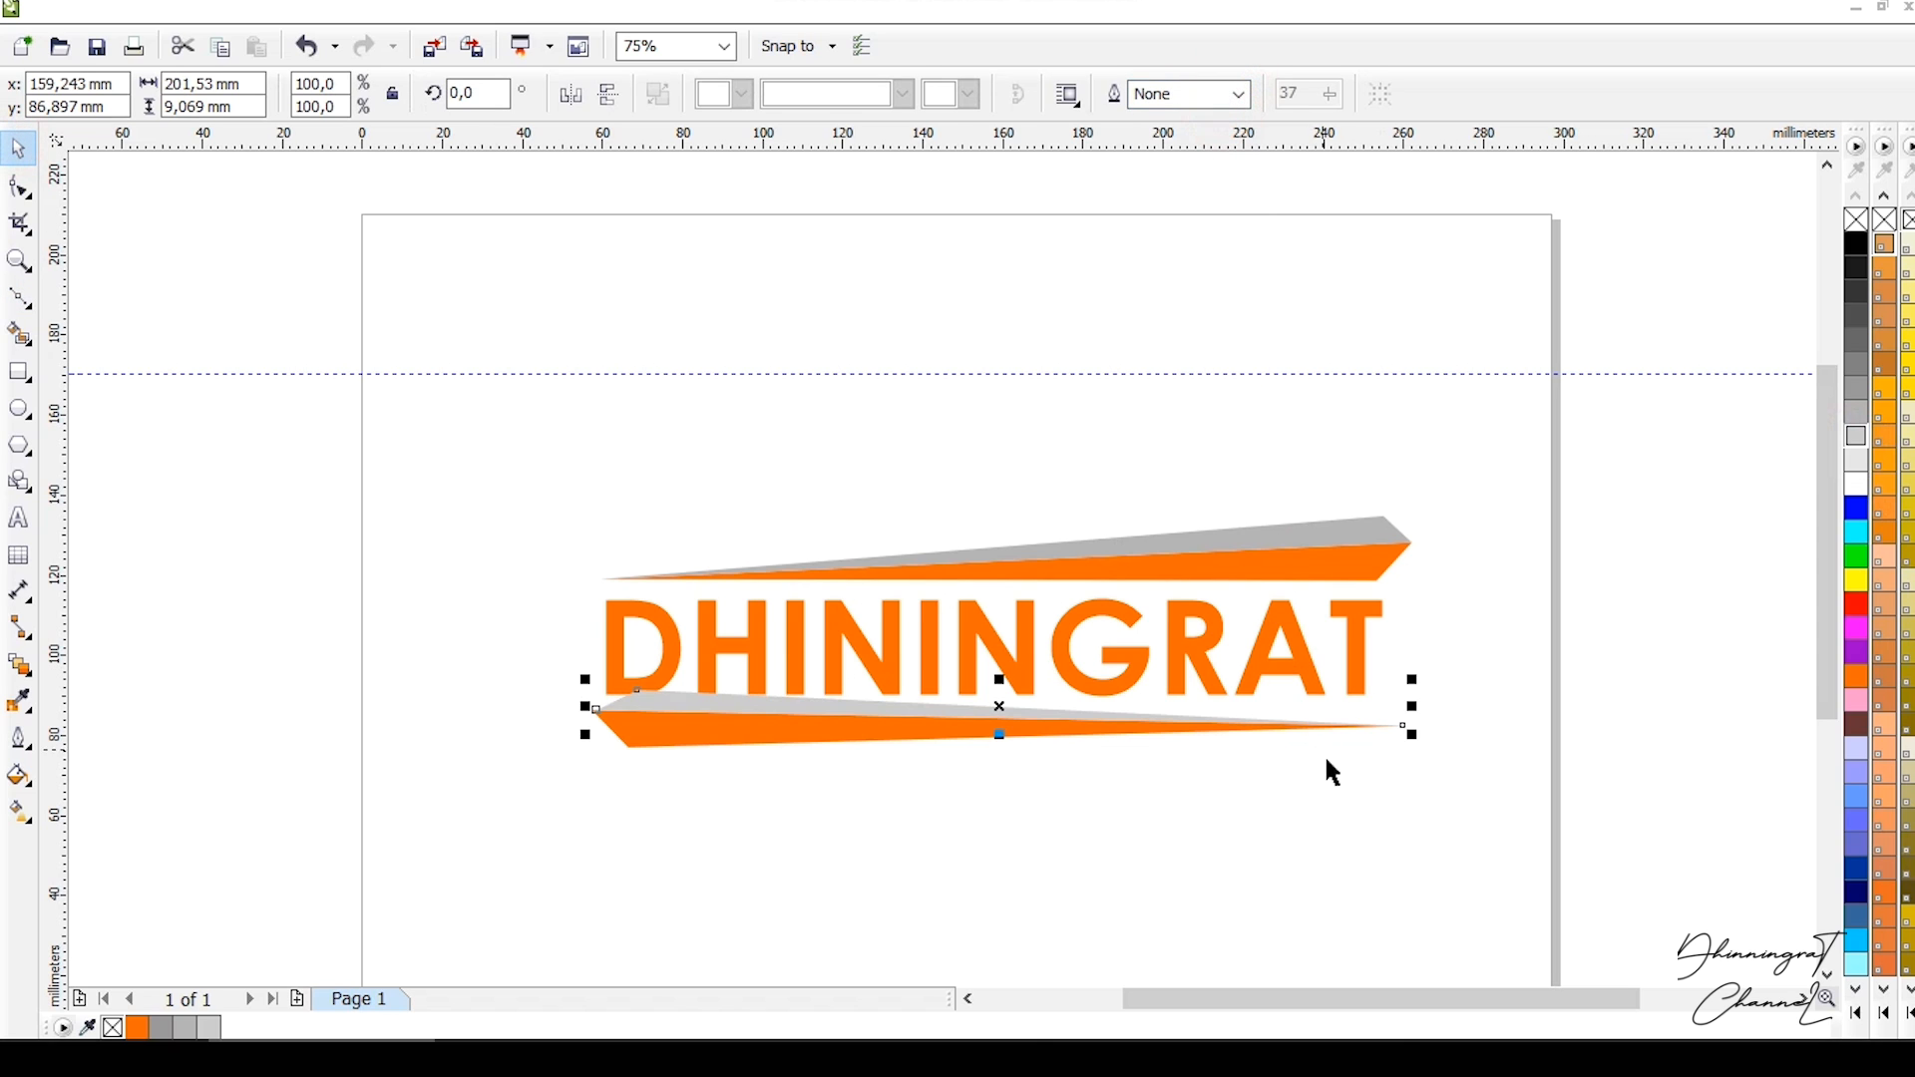
click(1231, 856)
Apply a linear transparency to both upper wedges, fading out toward their thin left tip, with the midpoint shifted close to the transparent end.
scroll(1137, 783, up, 2)
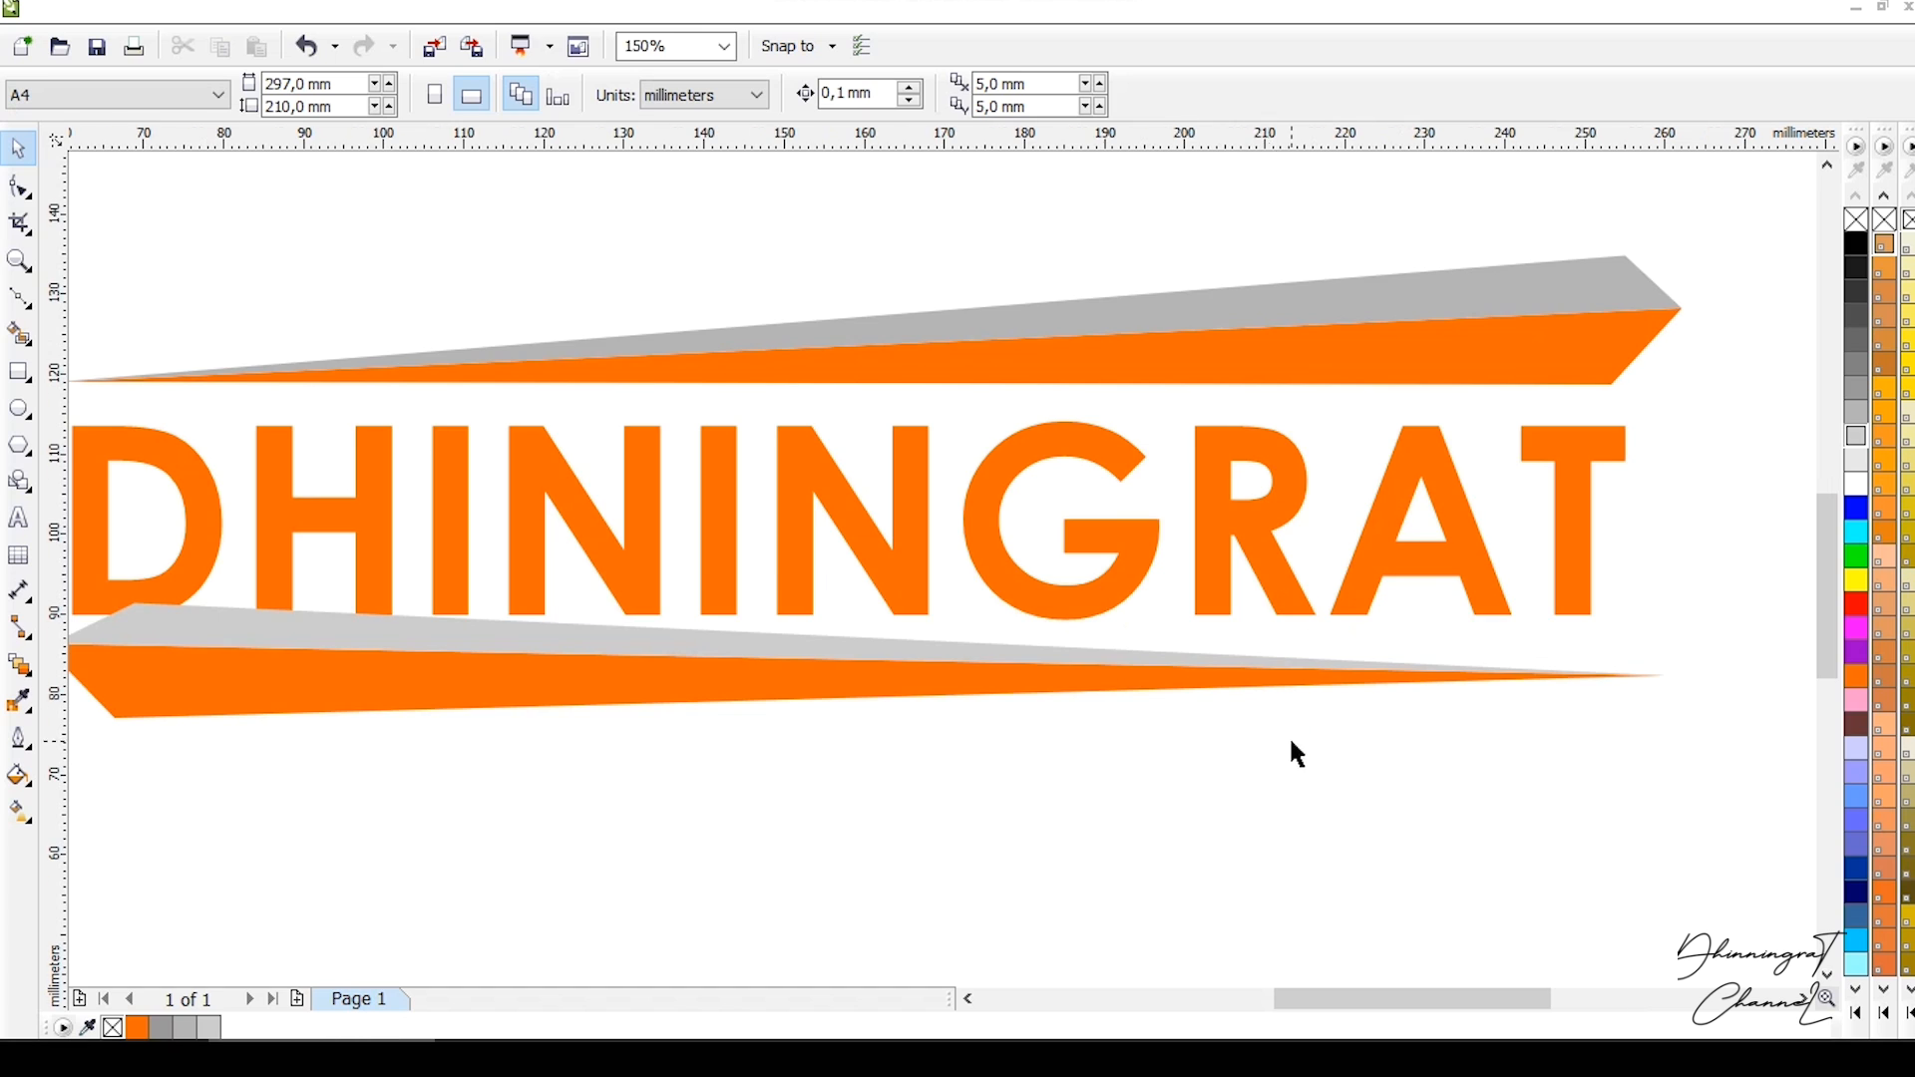
scroll(1294, 750, down, 2)
scroll(1410, 534, up, 2)
scroll(1410, 530, down, 2)
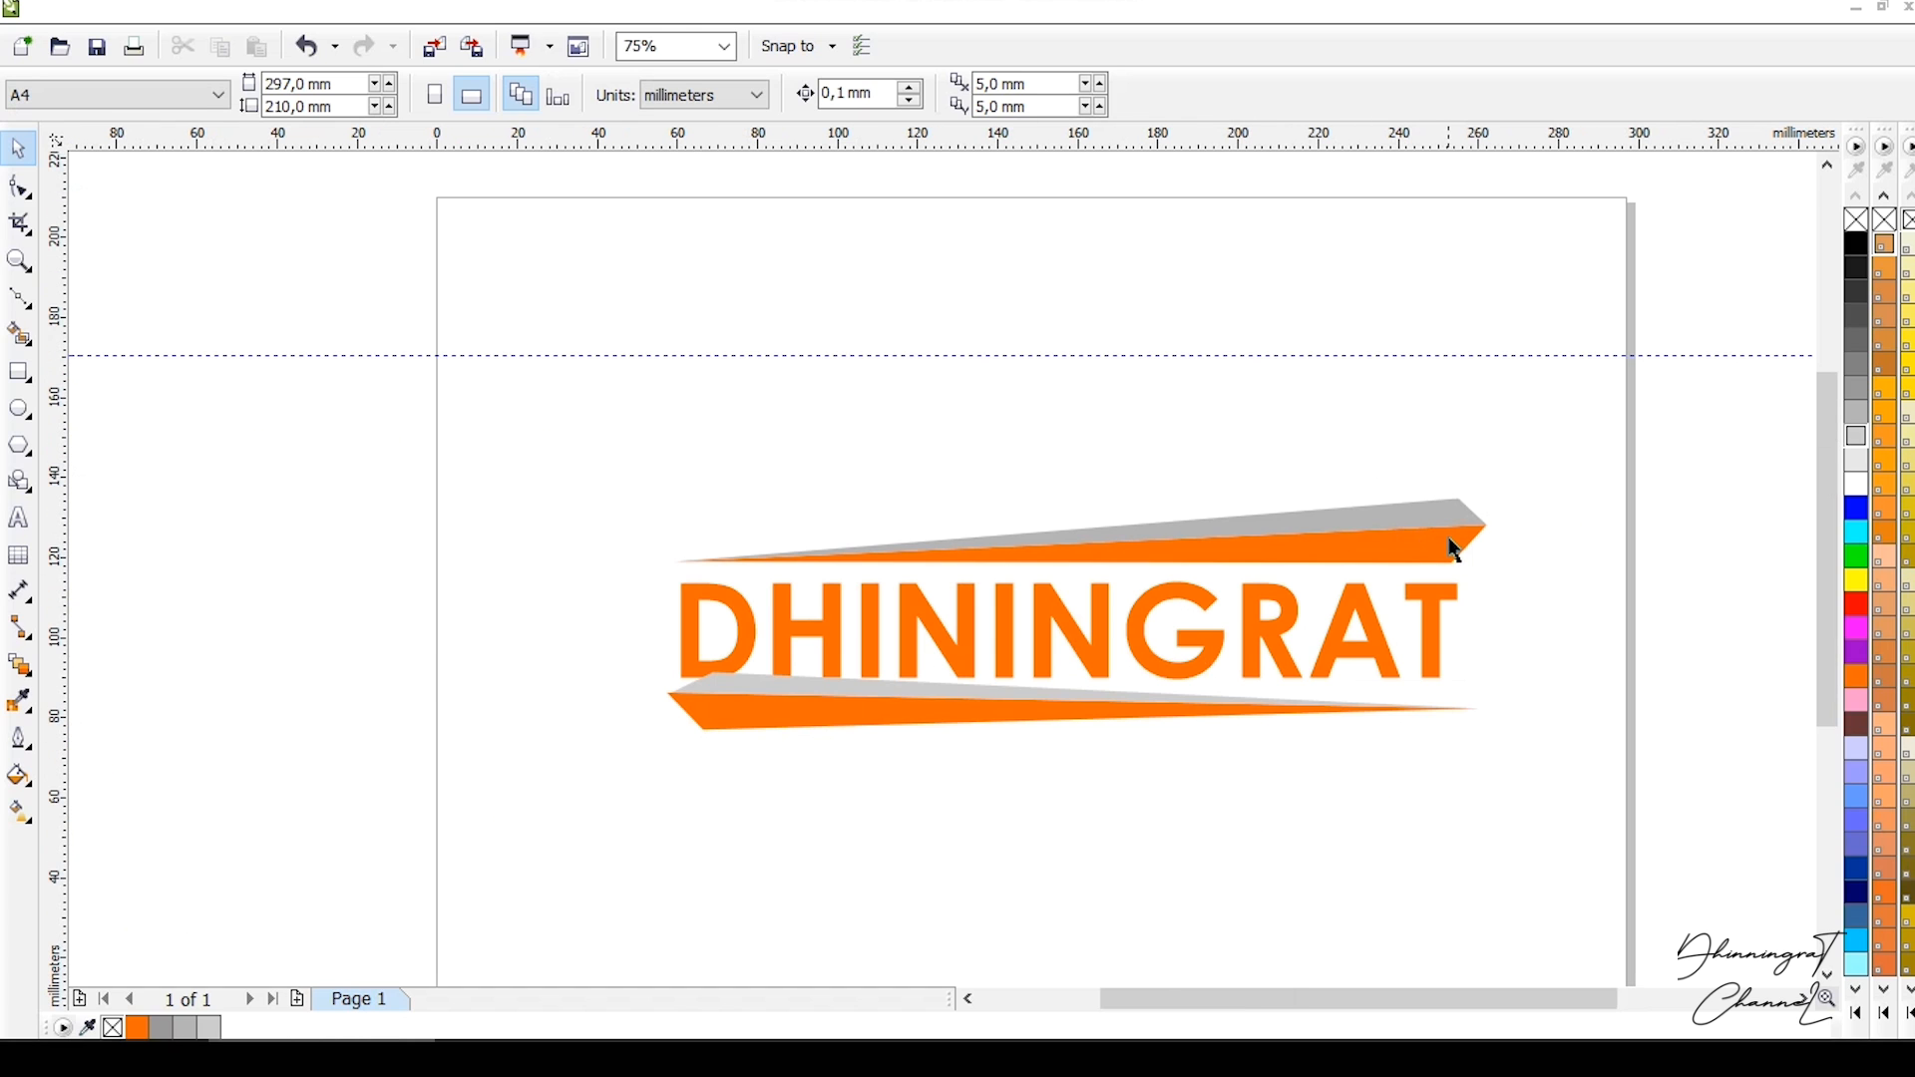
drag(1545, 569, 649, 444)
key(t)
drag(1448, 528, 798, 560)
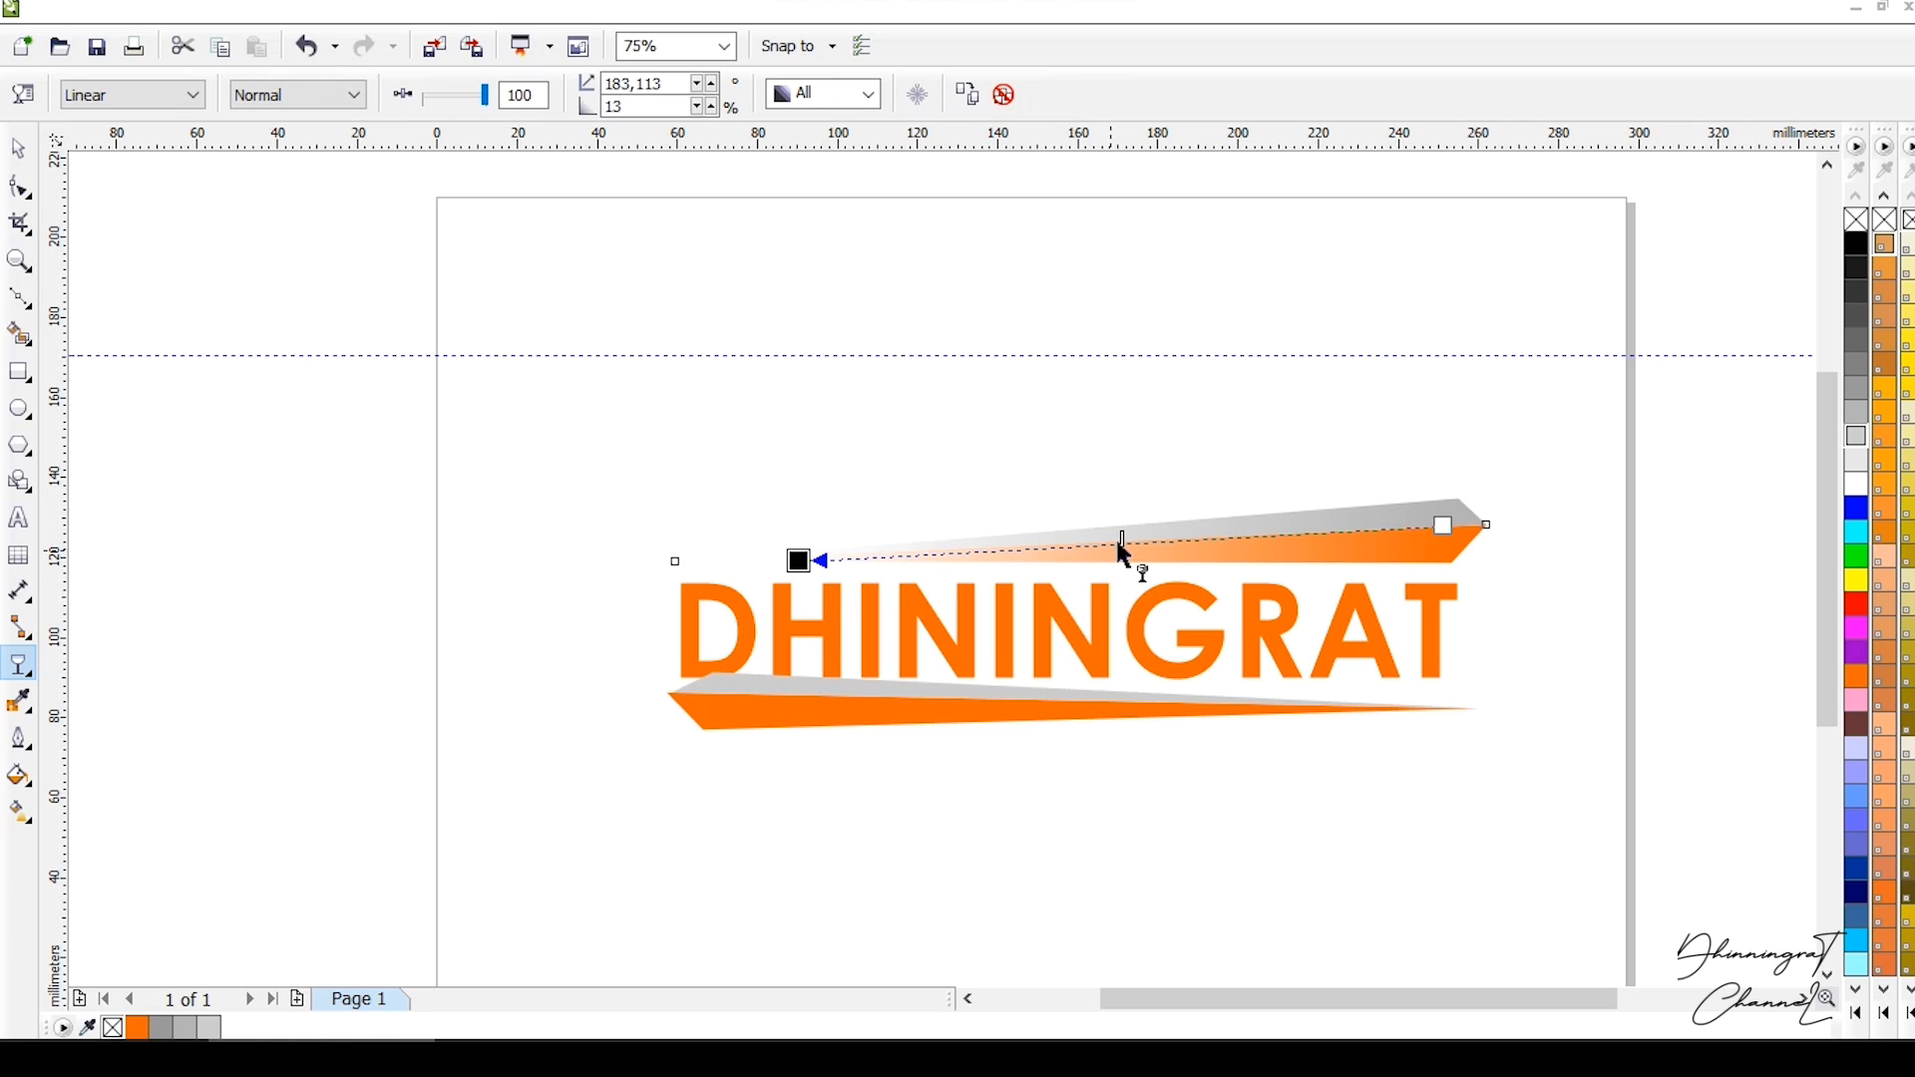
drag(1103, 551, 911, 555)
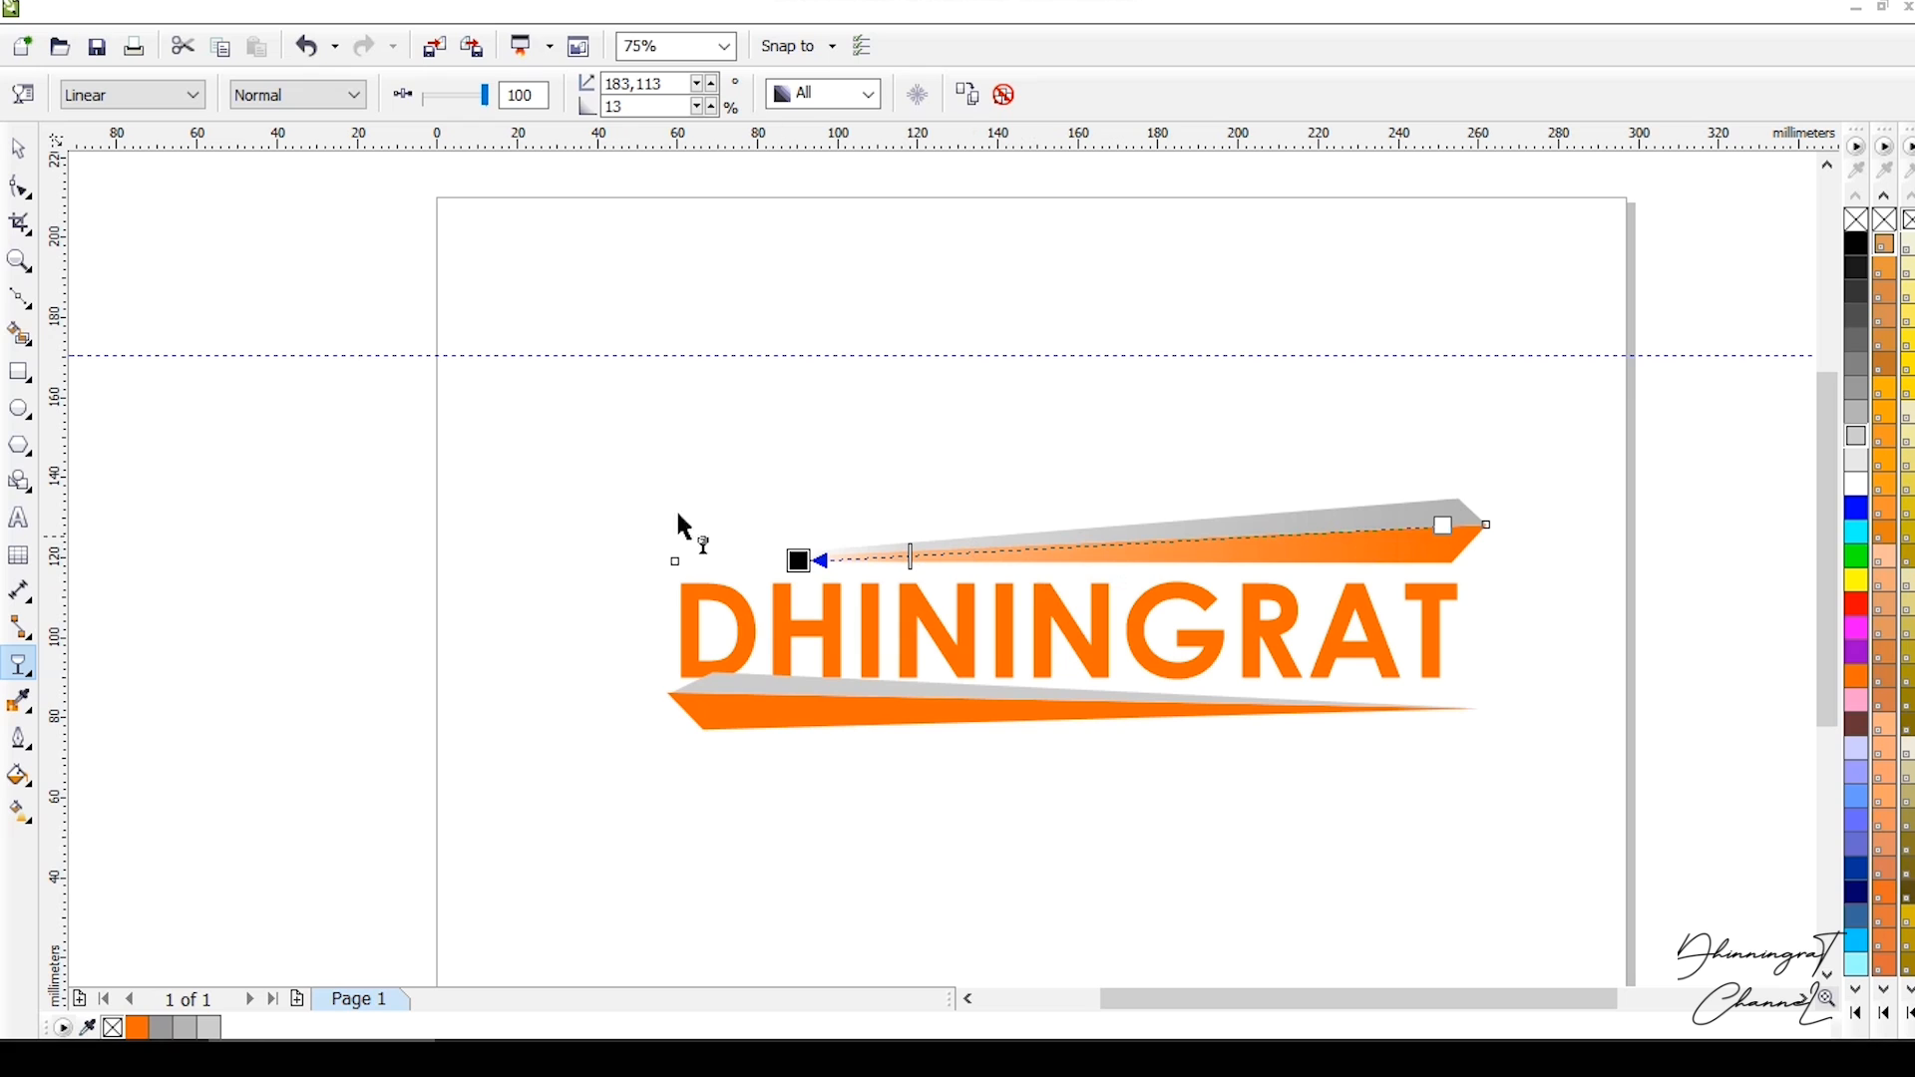
click(17, 148)
click(372, 397)
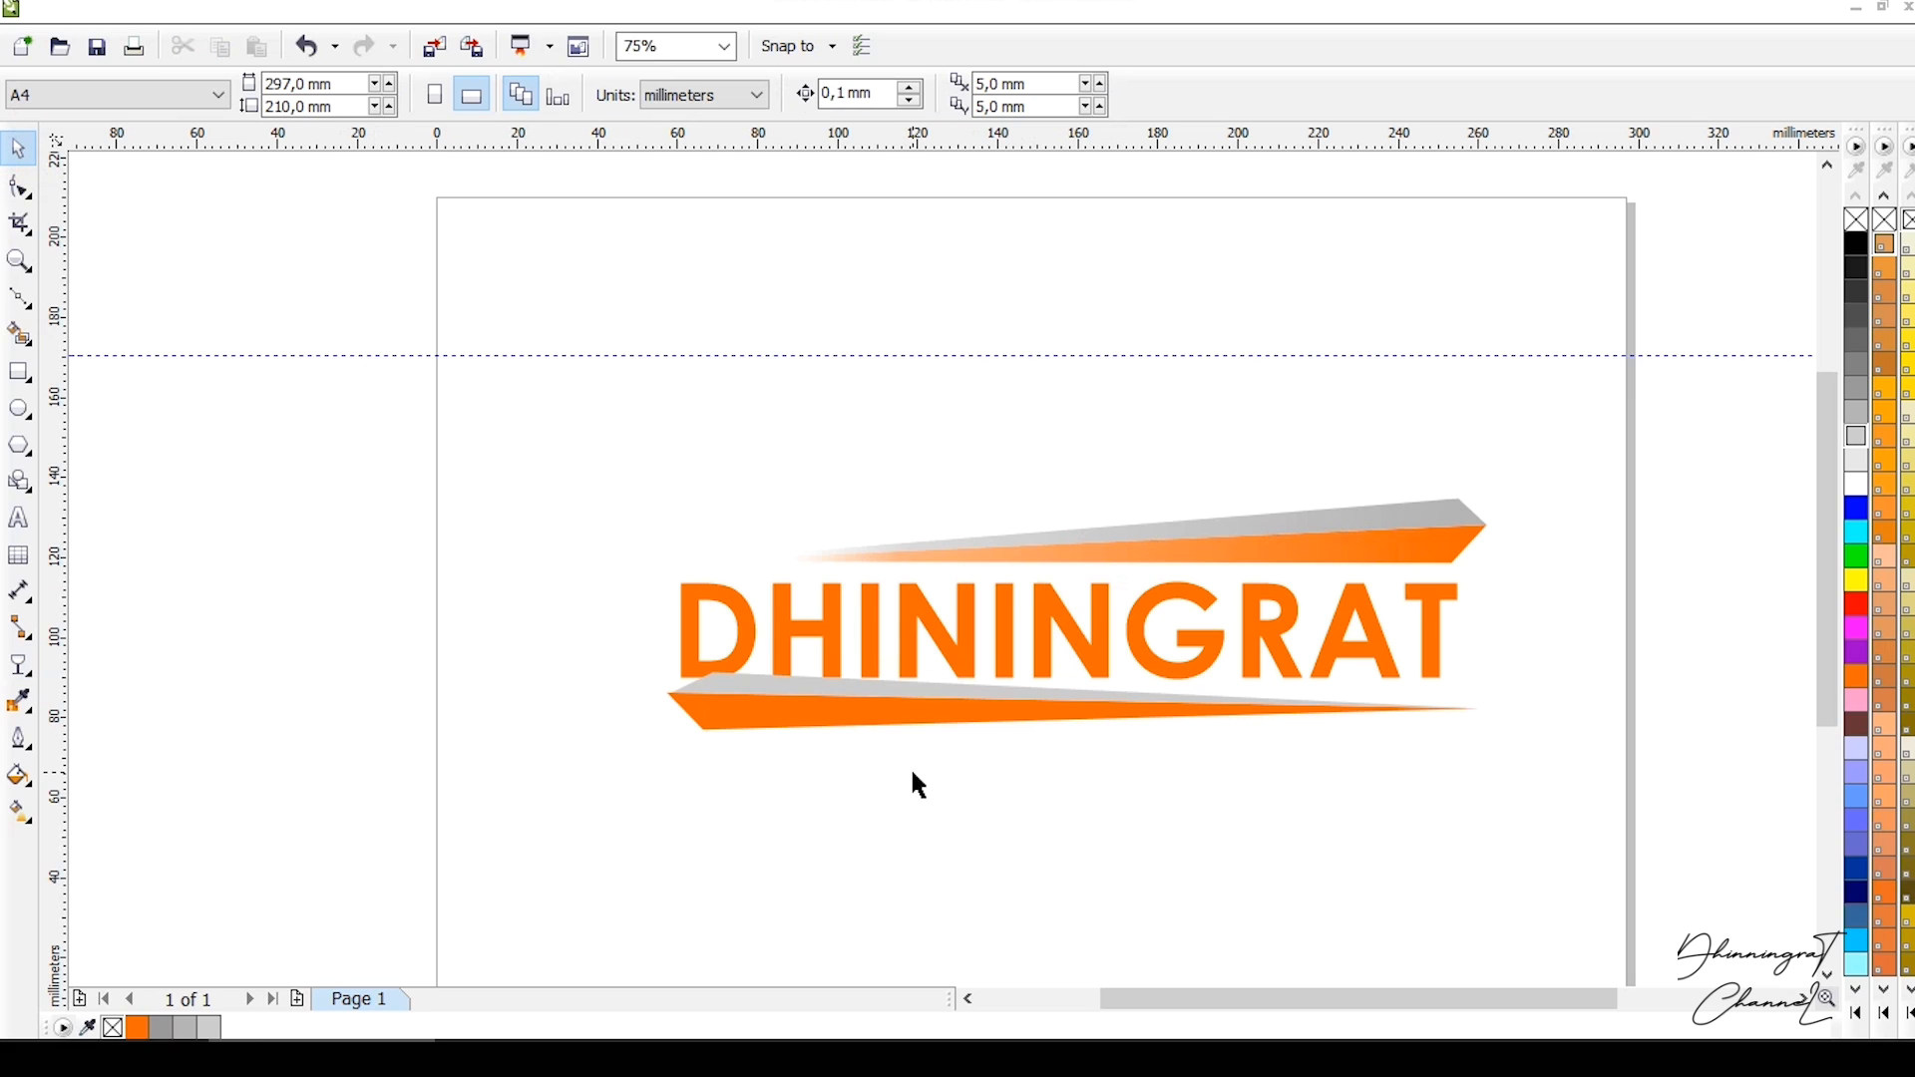
Extend the upper orange wedge's linear transparency beyond its left tip so the thin end fades less.
click(1184, 537)
drag(910, 556, 617, 567)
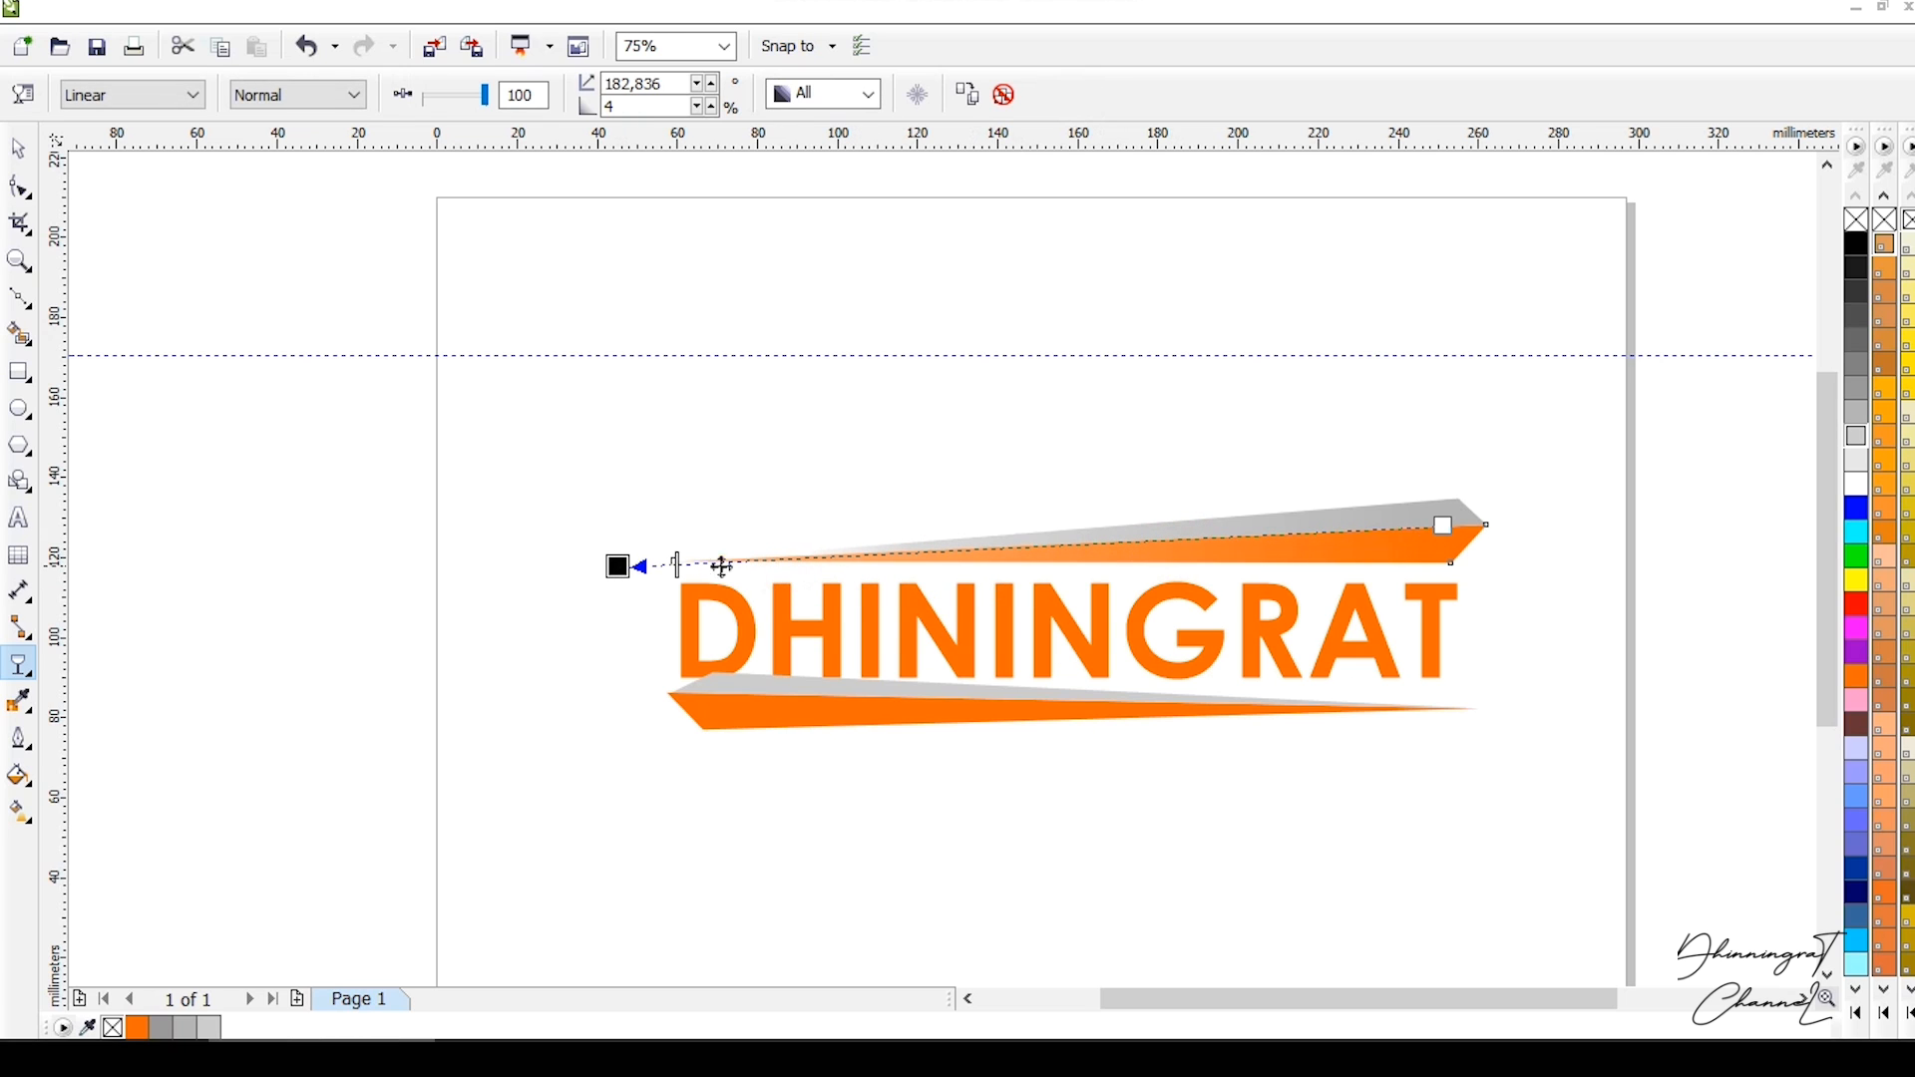
click(18, 148)
click(300, 350)
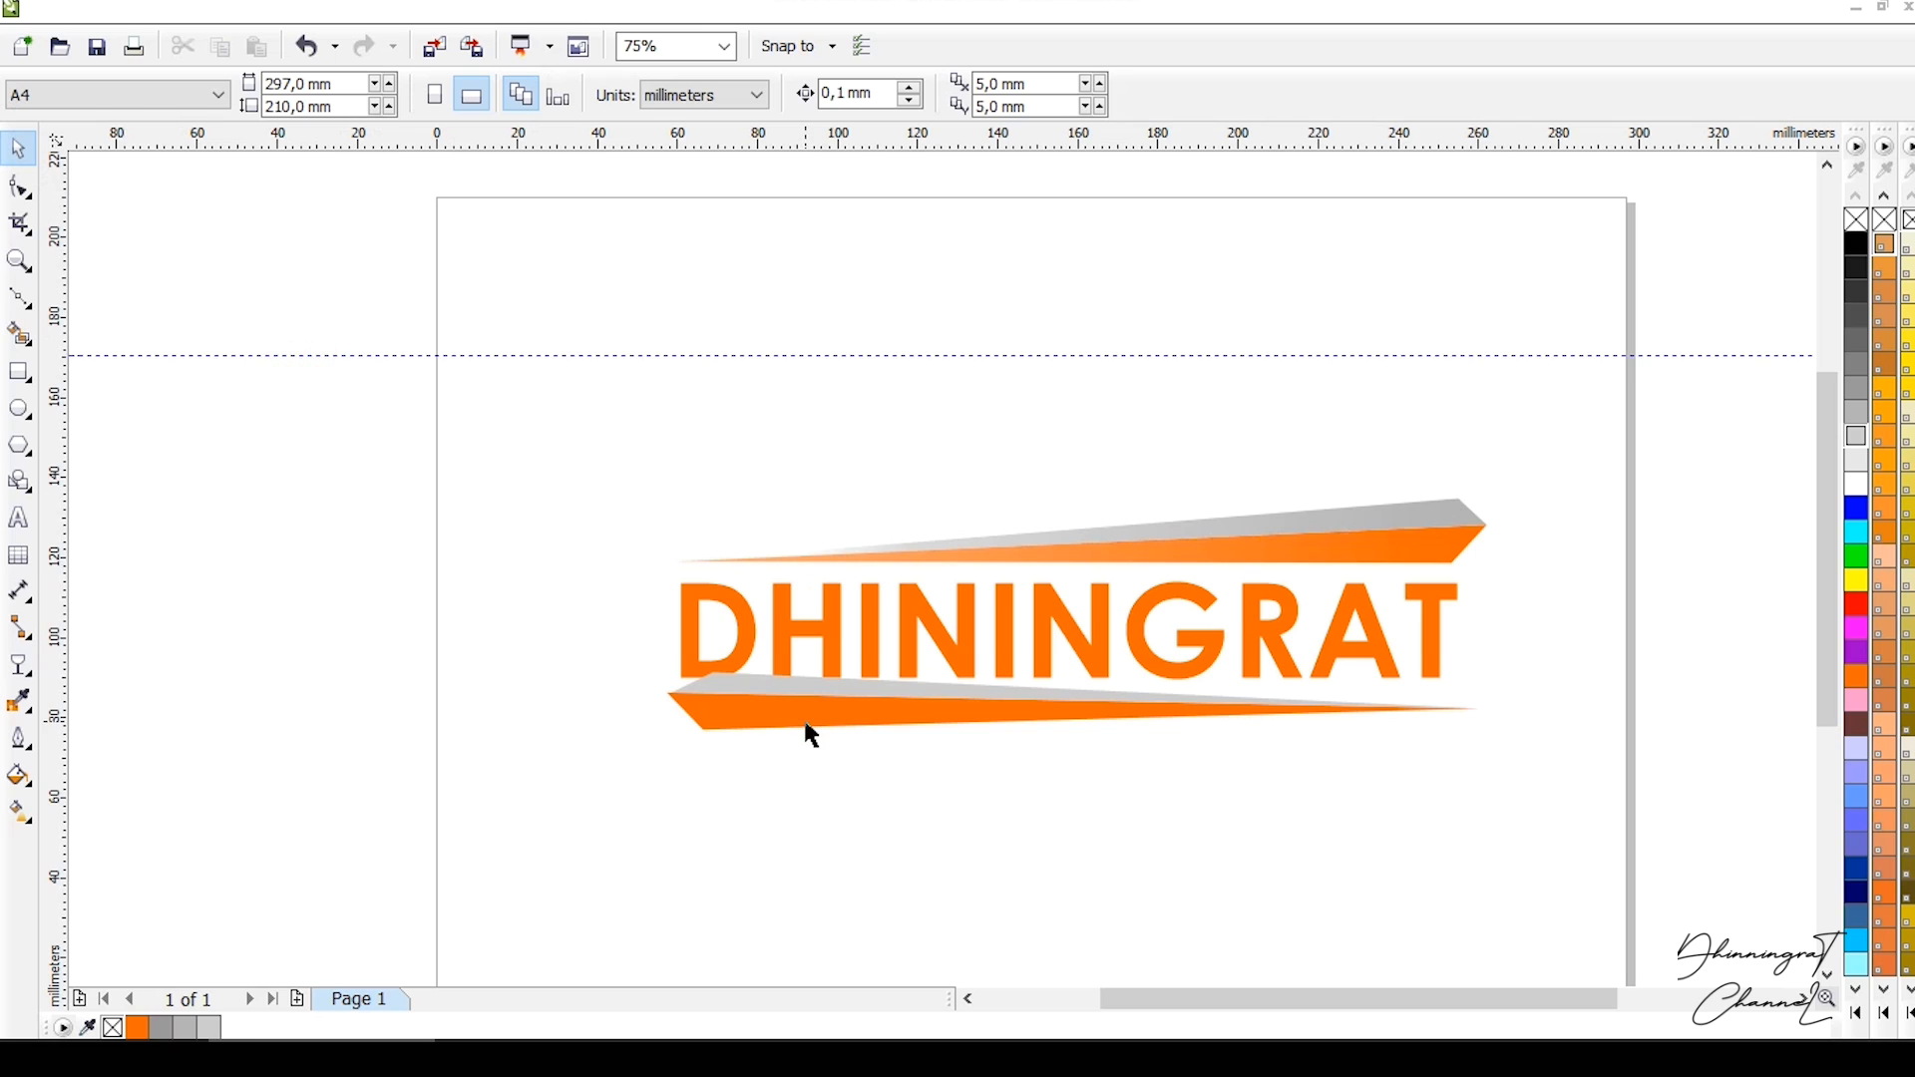
Move the DHININGRAT text up about 2 mm between the wedges.
scroll(834, 718, down, 2)
scroll(906, 667, up, 2)
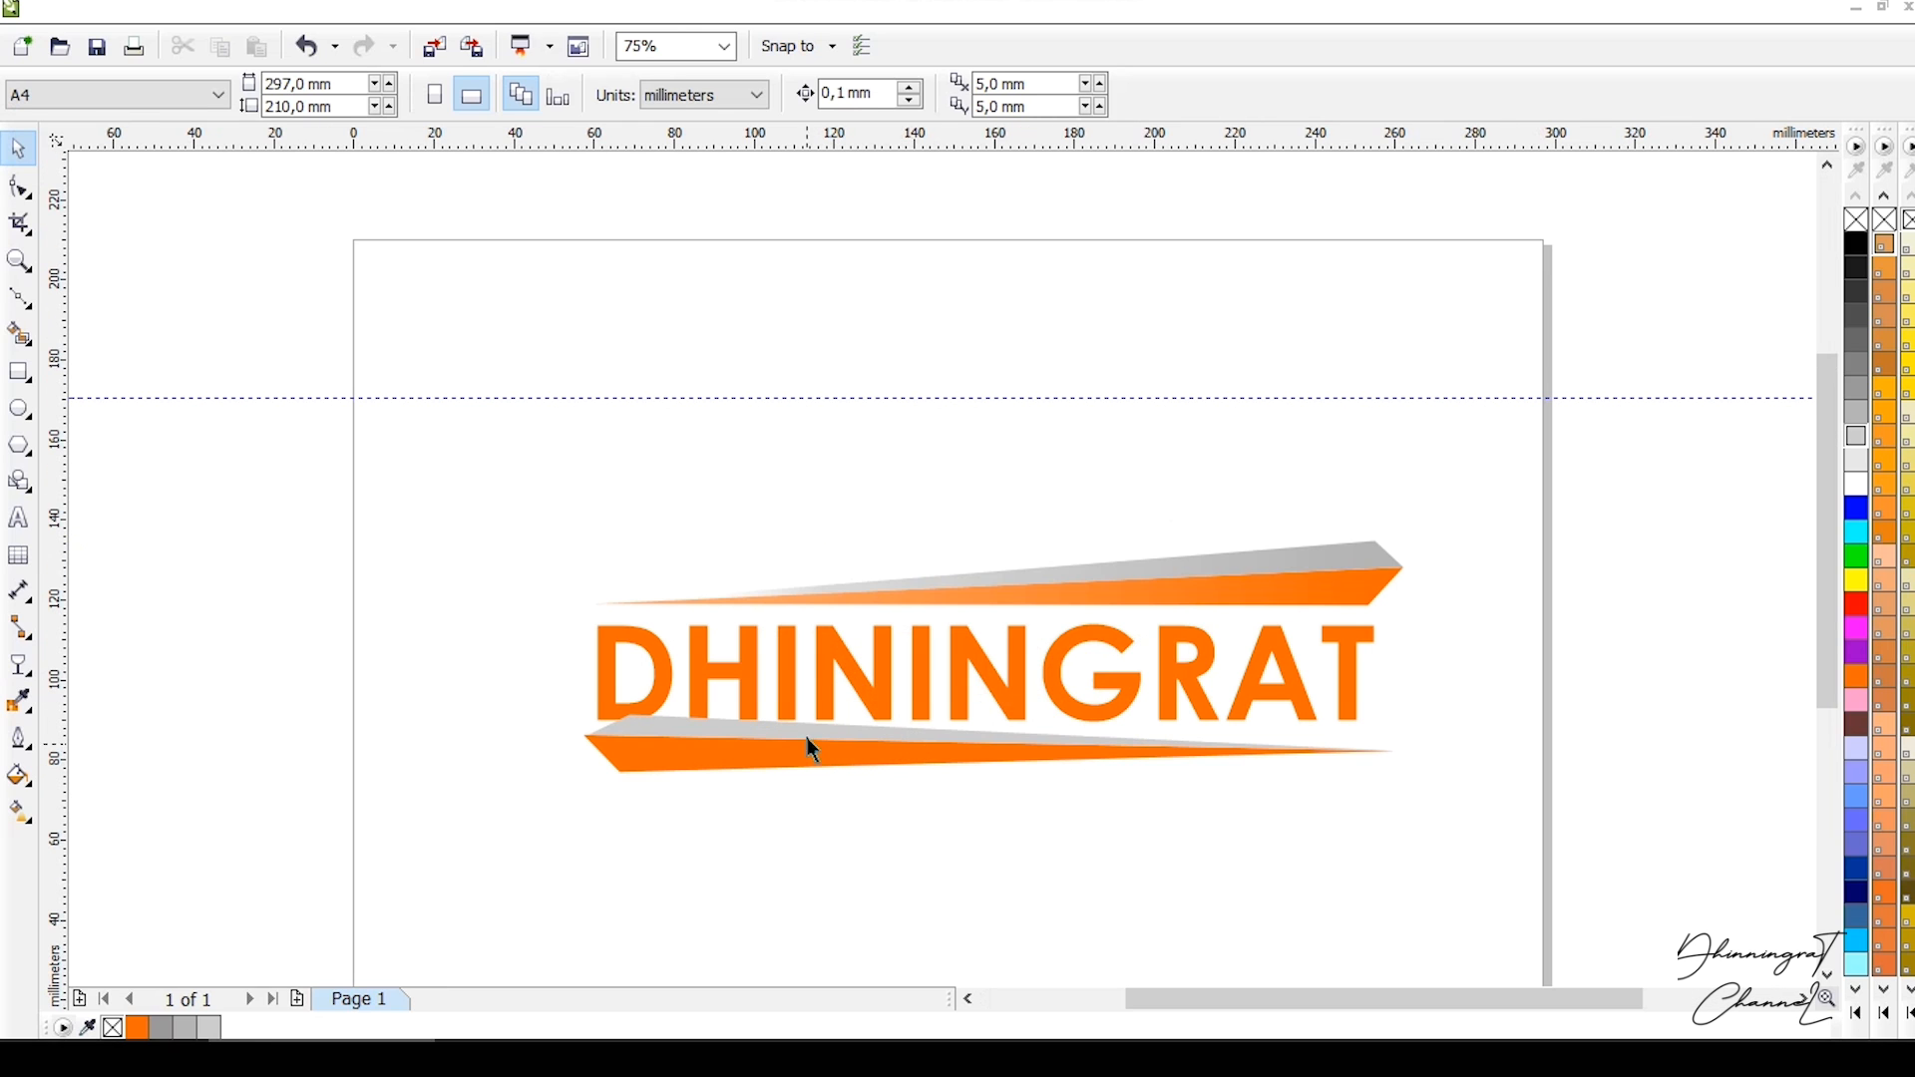
click(843, 679)
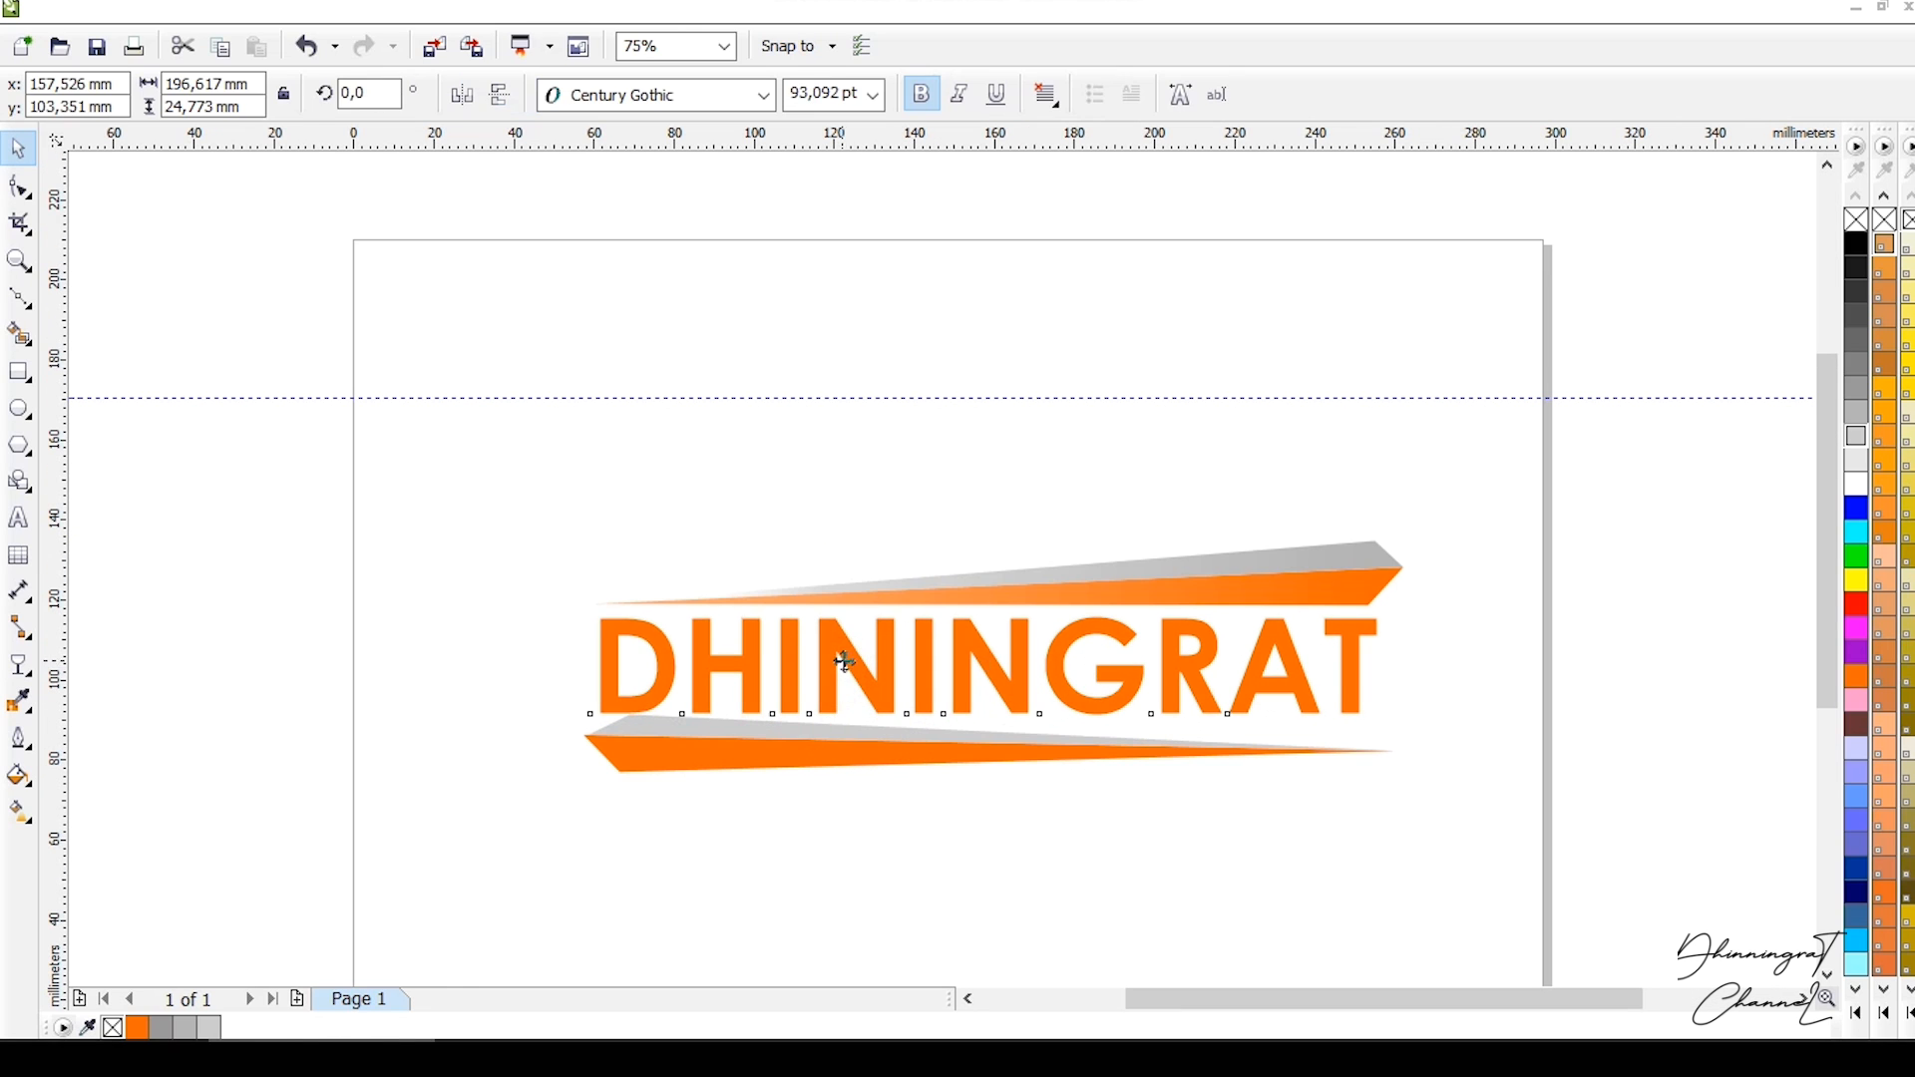
Apply a linear transparency to both lower wedges, fading out toward their thin right tip, with the midpoint shifted slightly toward that end.
click(750, 765)
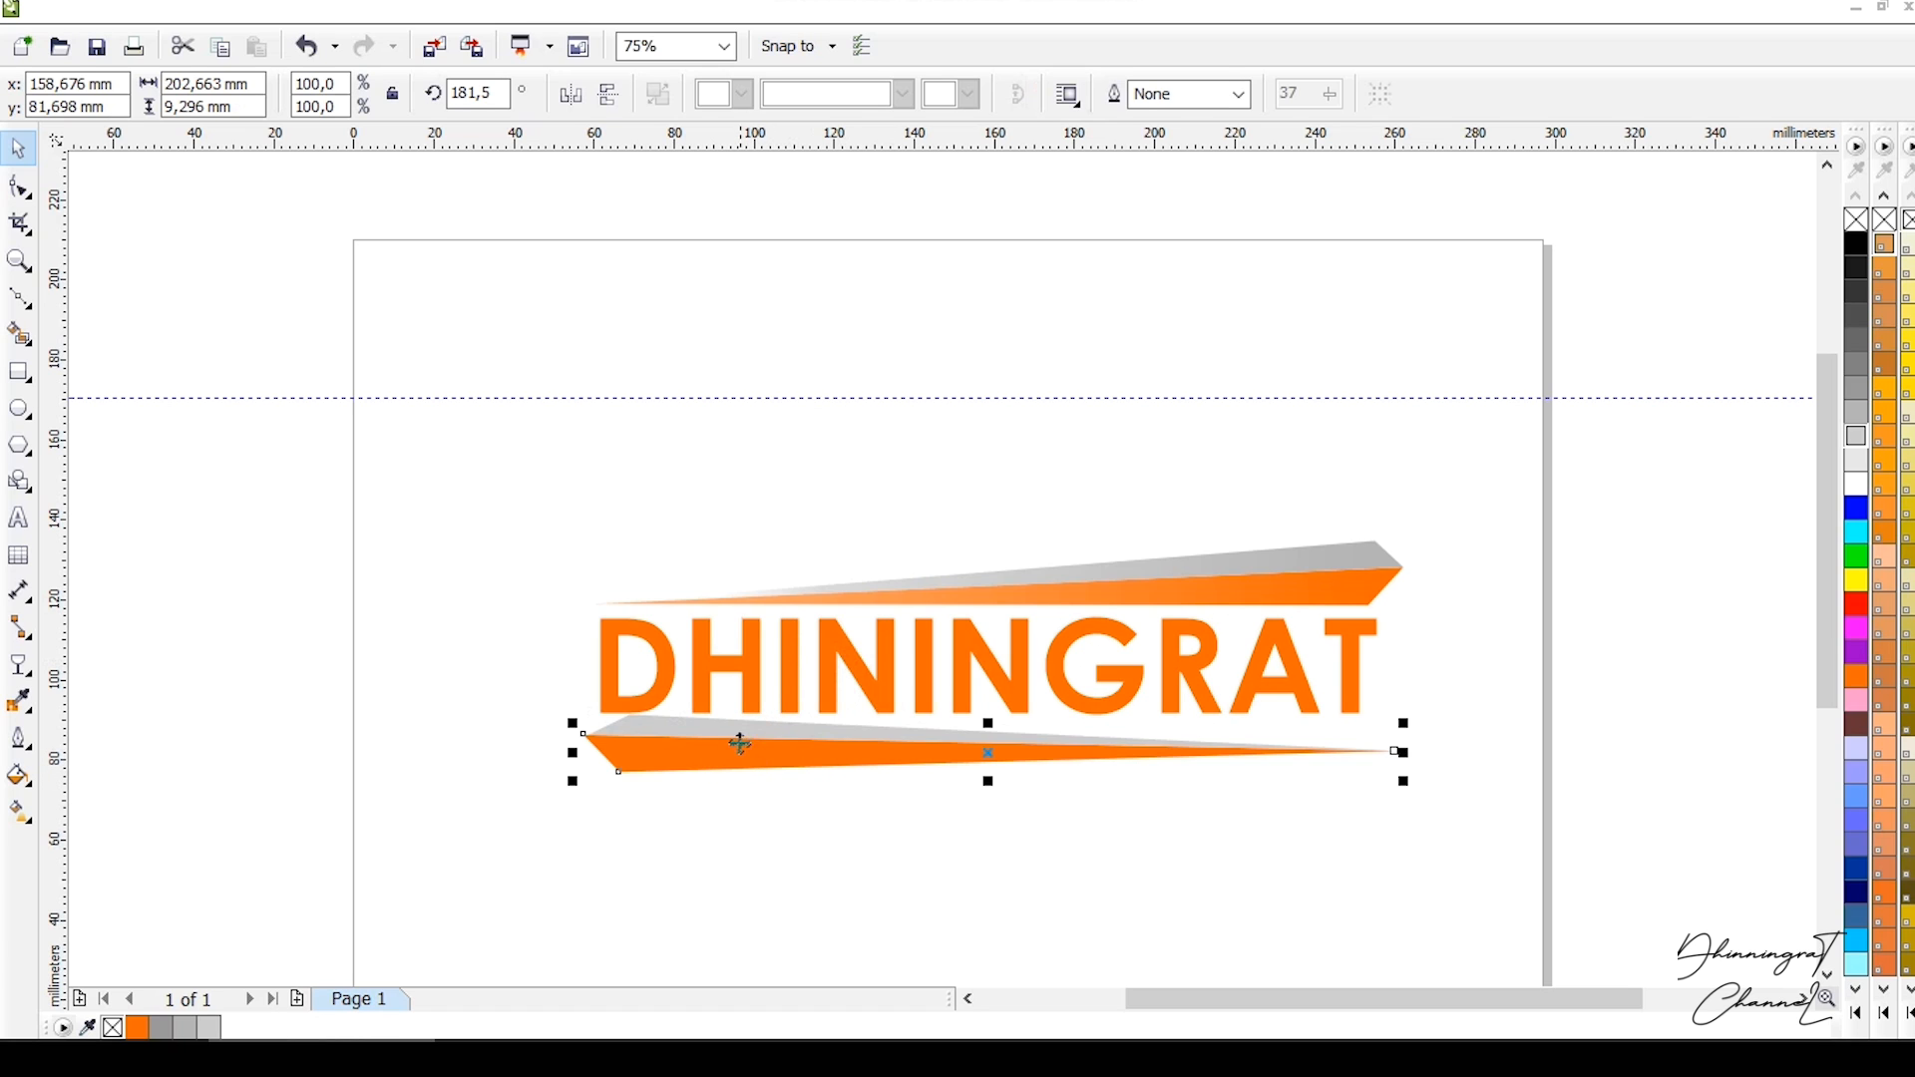
click(721, 729)
drag(1446, 837, 483, 689)
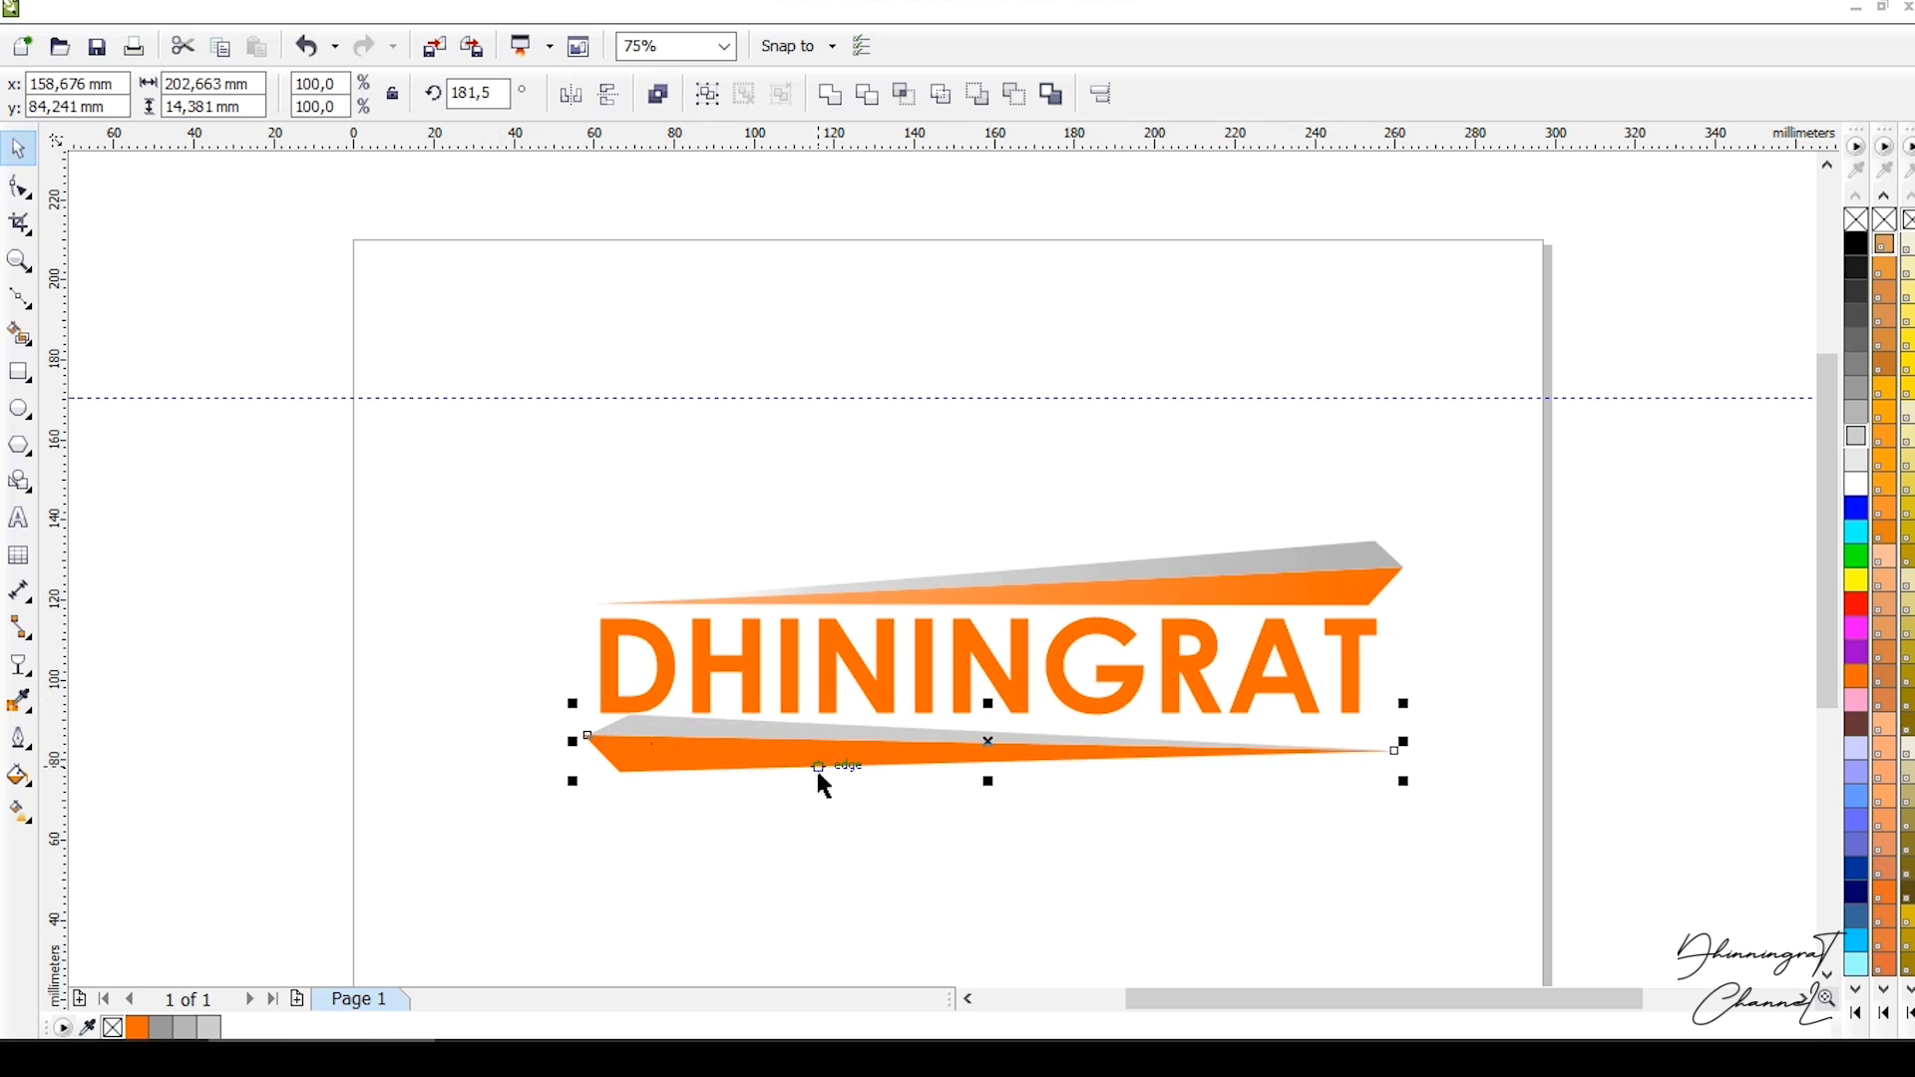
key(t)
drag(708, 746, 1446, 745)
drag(1078, 746, 1159, 747)
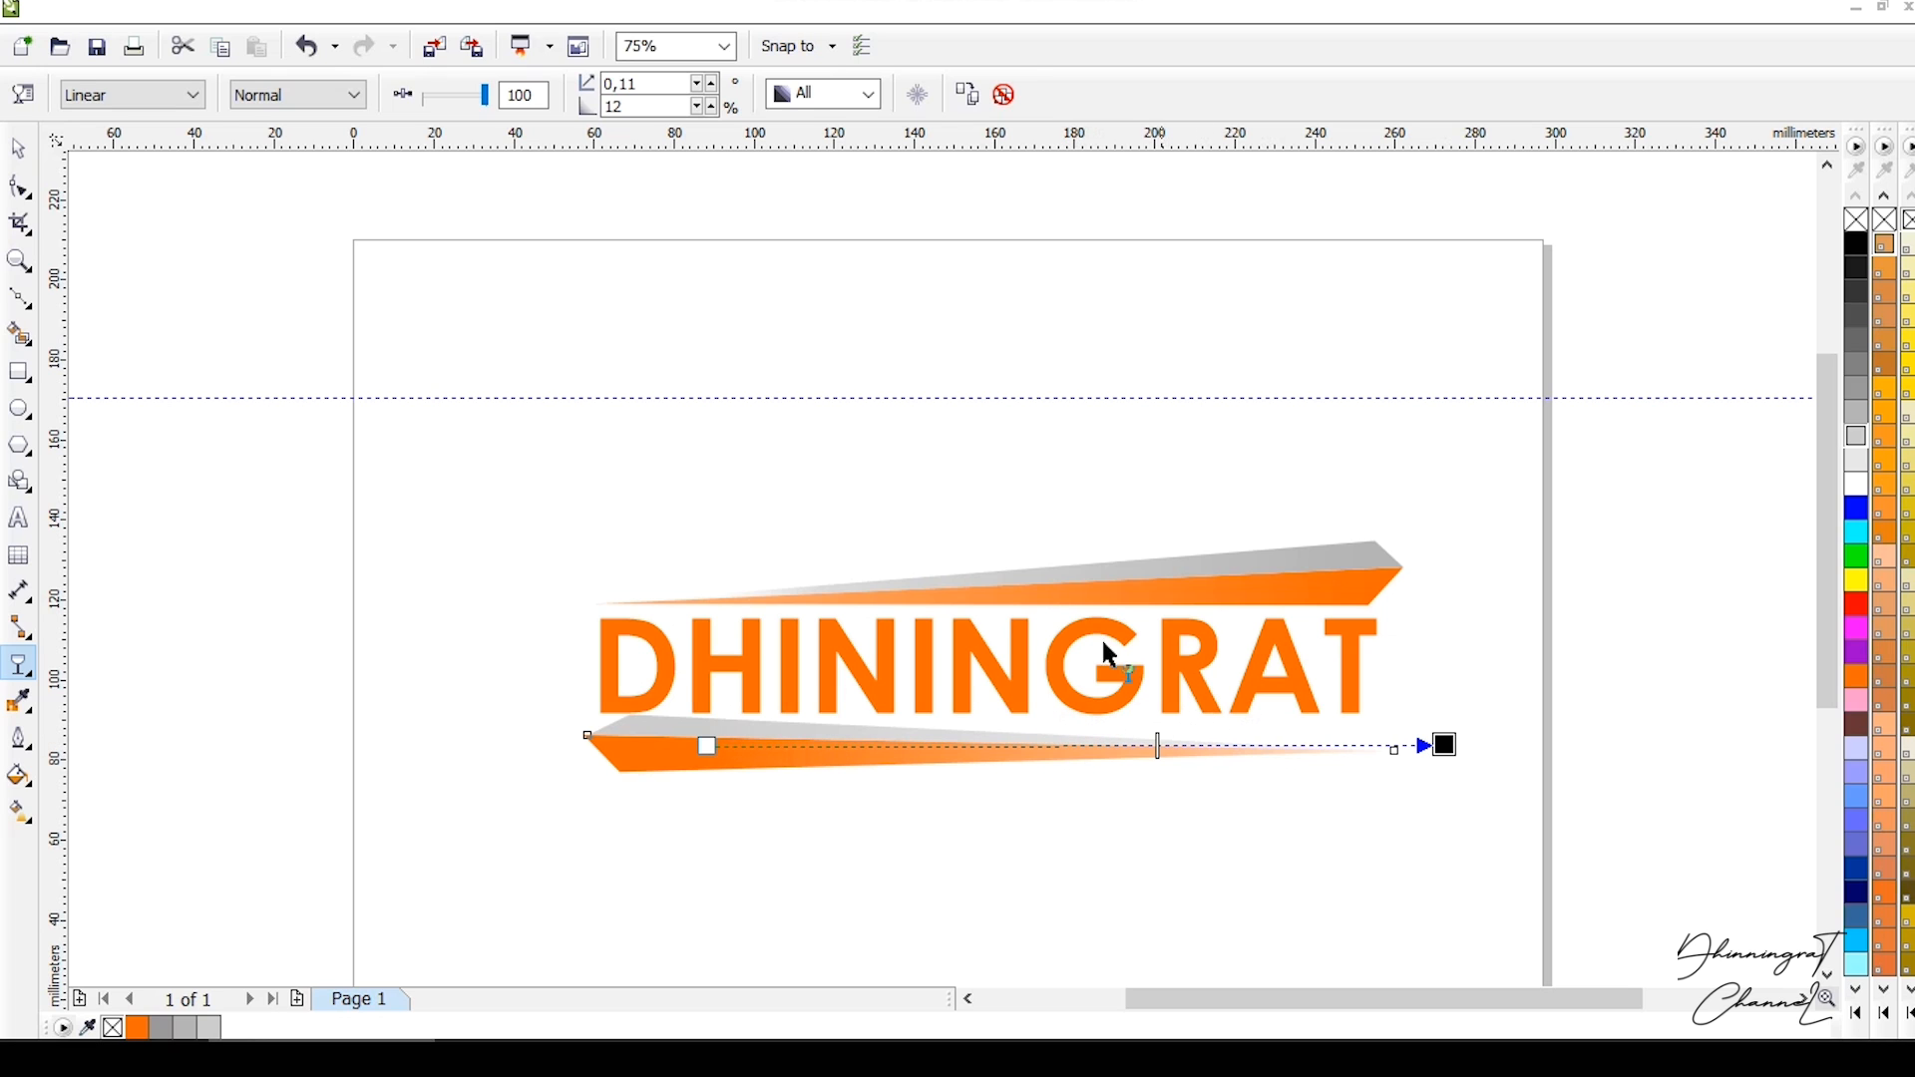
click(18, 147)
click(150, 243)
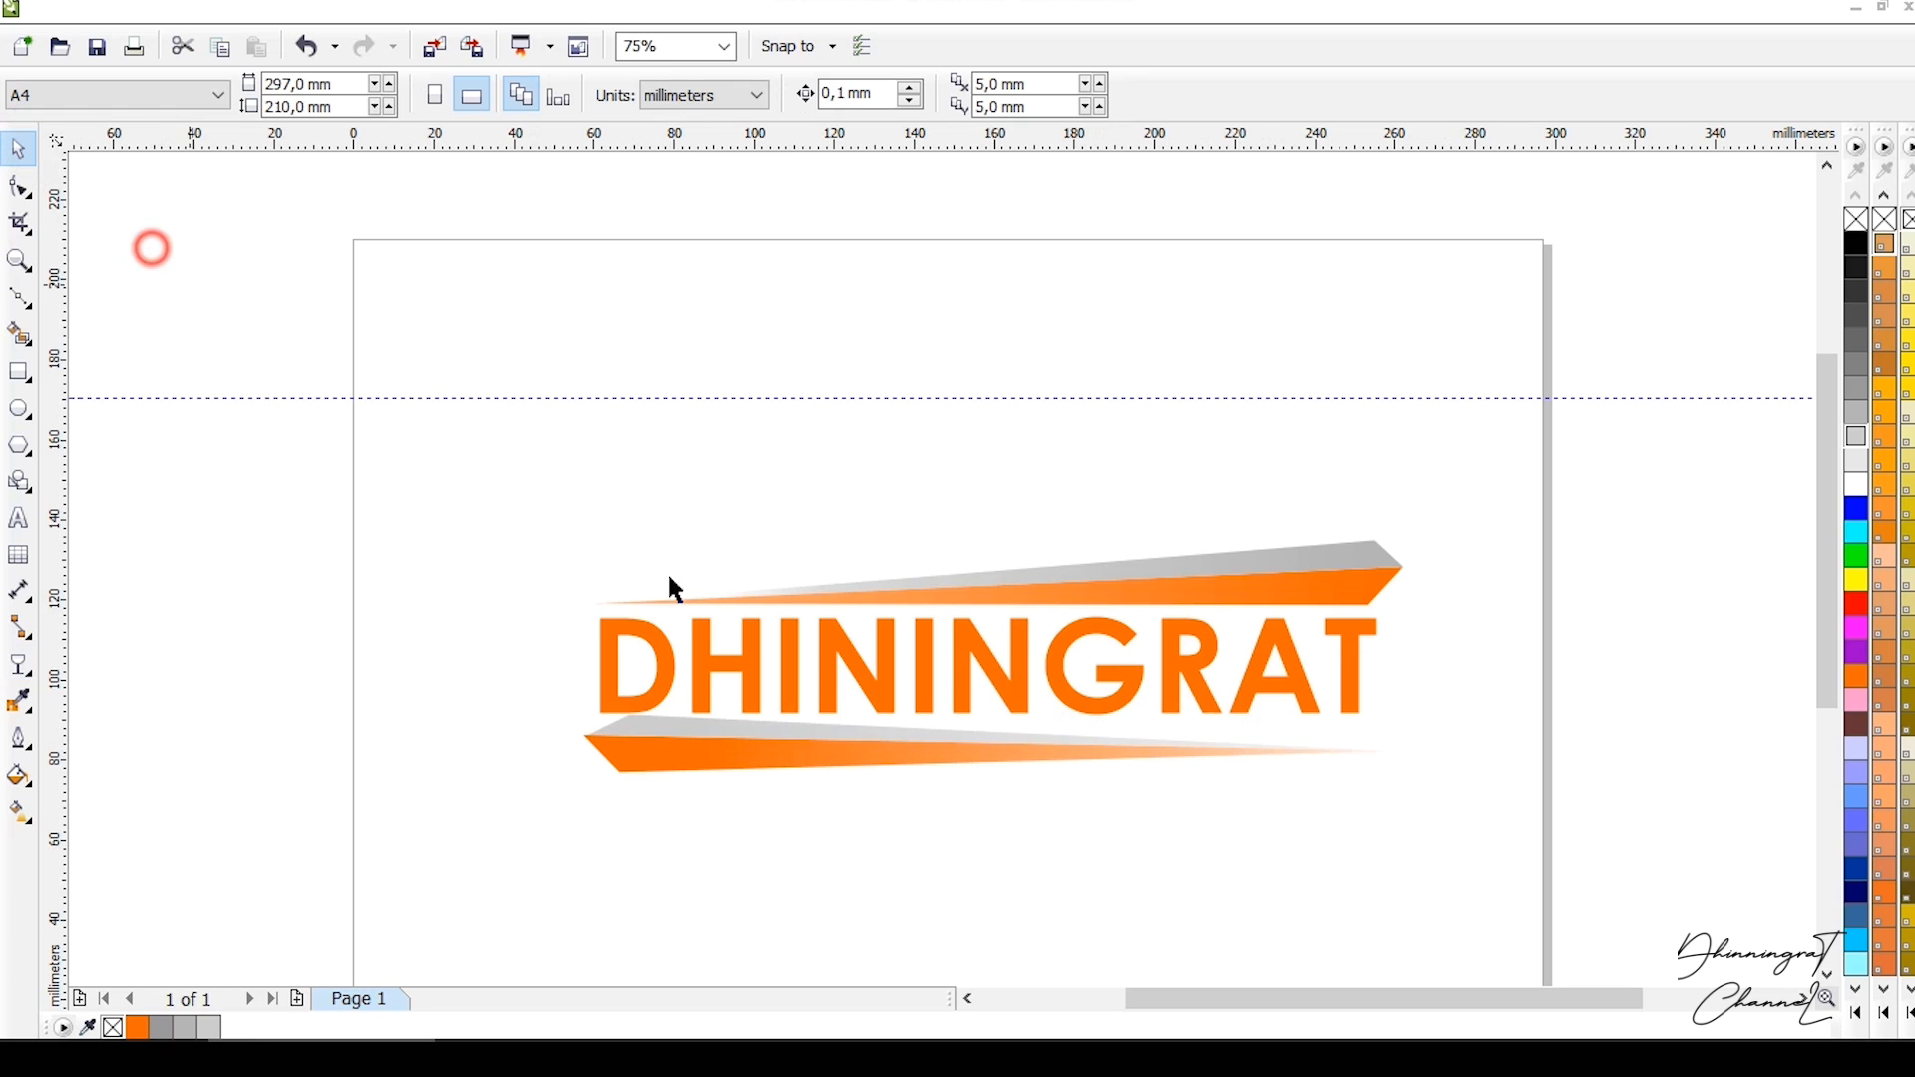
Move the DHININGRAT text about 8 mm to the right and about 1 mm up to balance it between the wedges.
drag(1187, 688, 1204, 679)
click(1312, 440)
scroll(1351, 639, down, 1)
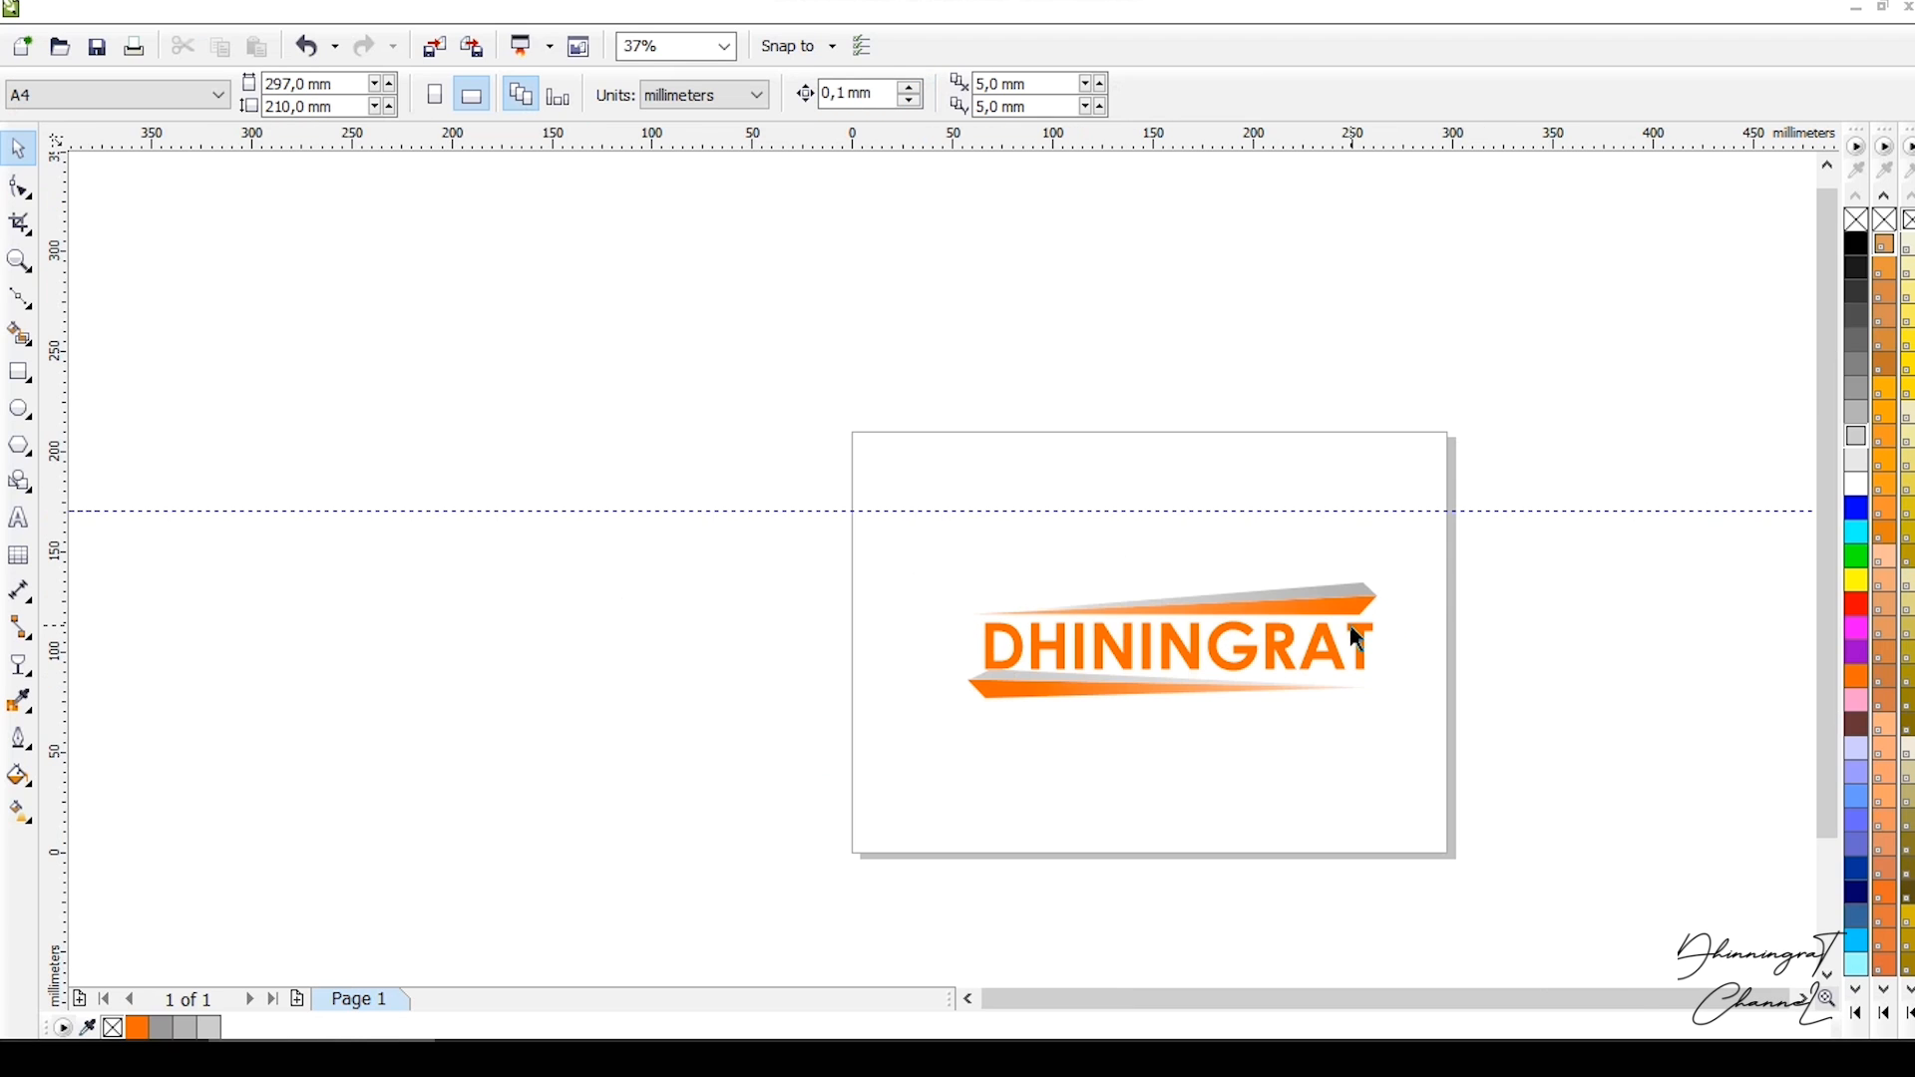
scroll(1357, 658, up, 1)
scroll(1122, 649, up, 1)
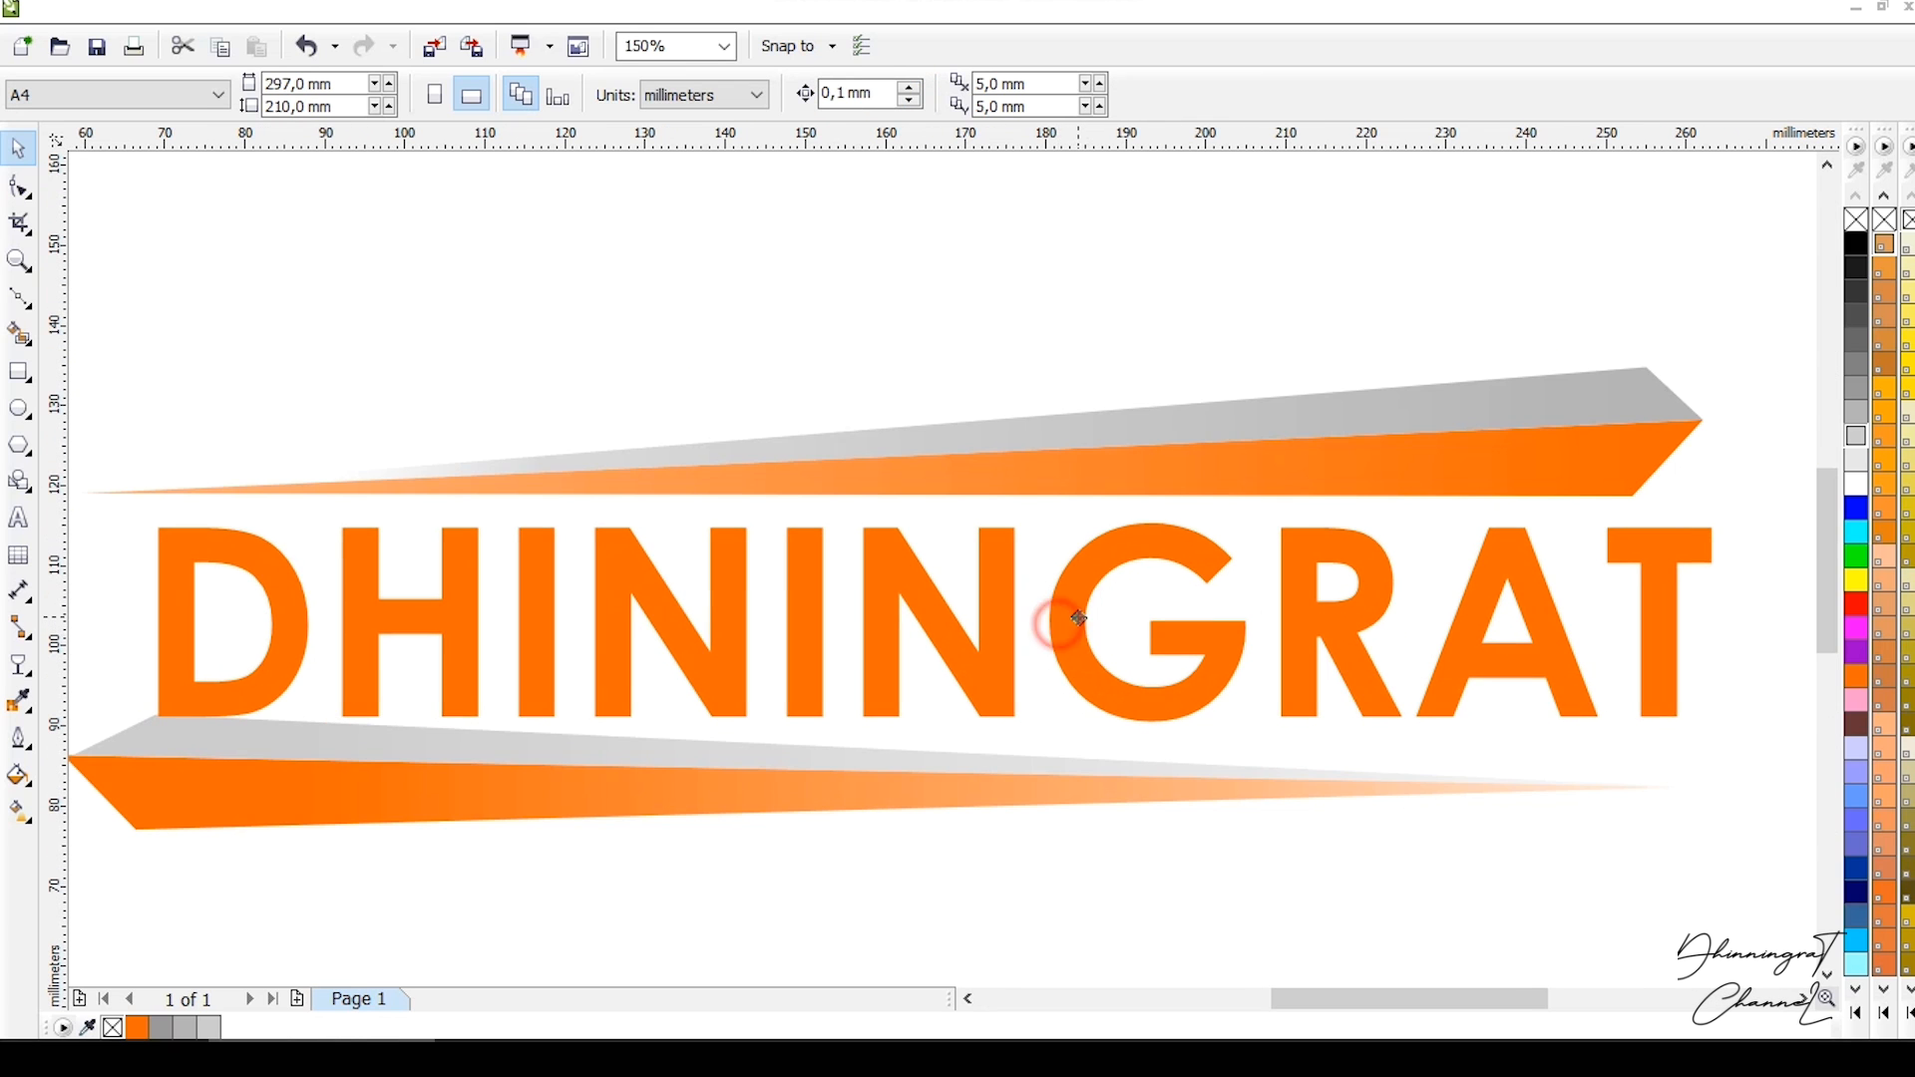
drag(1082, 617, 1083, 608)
click(1116, 403)
scroll(1116, 418, down, 1)
scroll(1114, 431, down, 1)
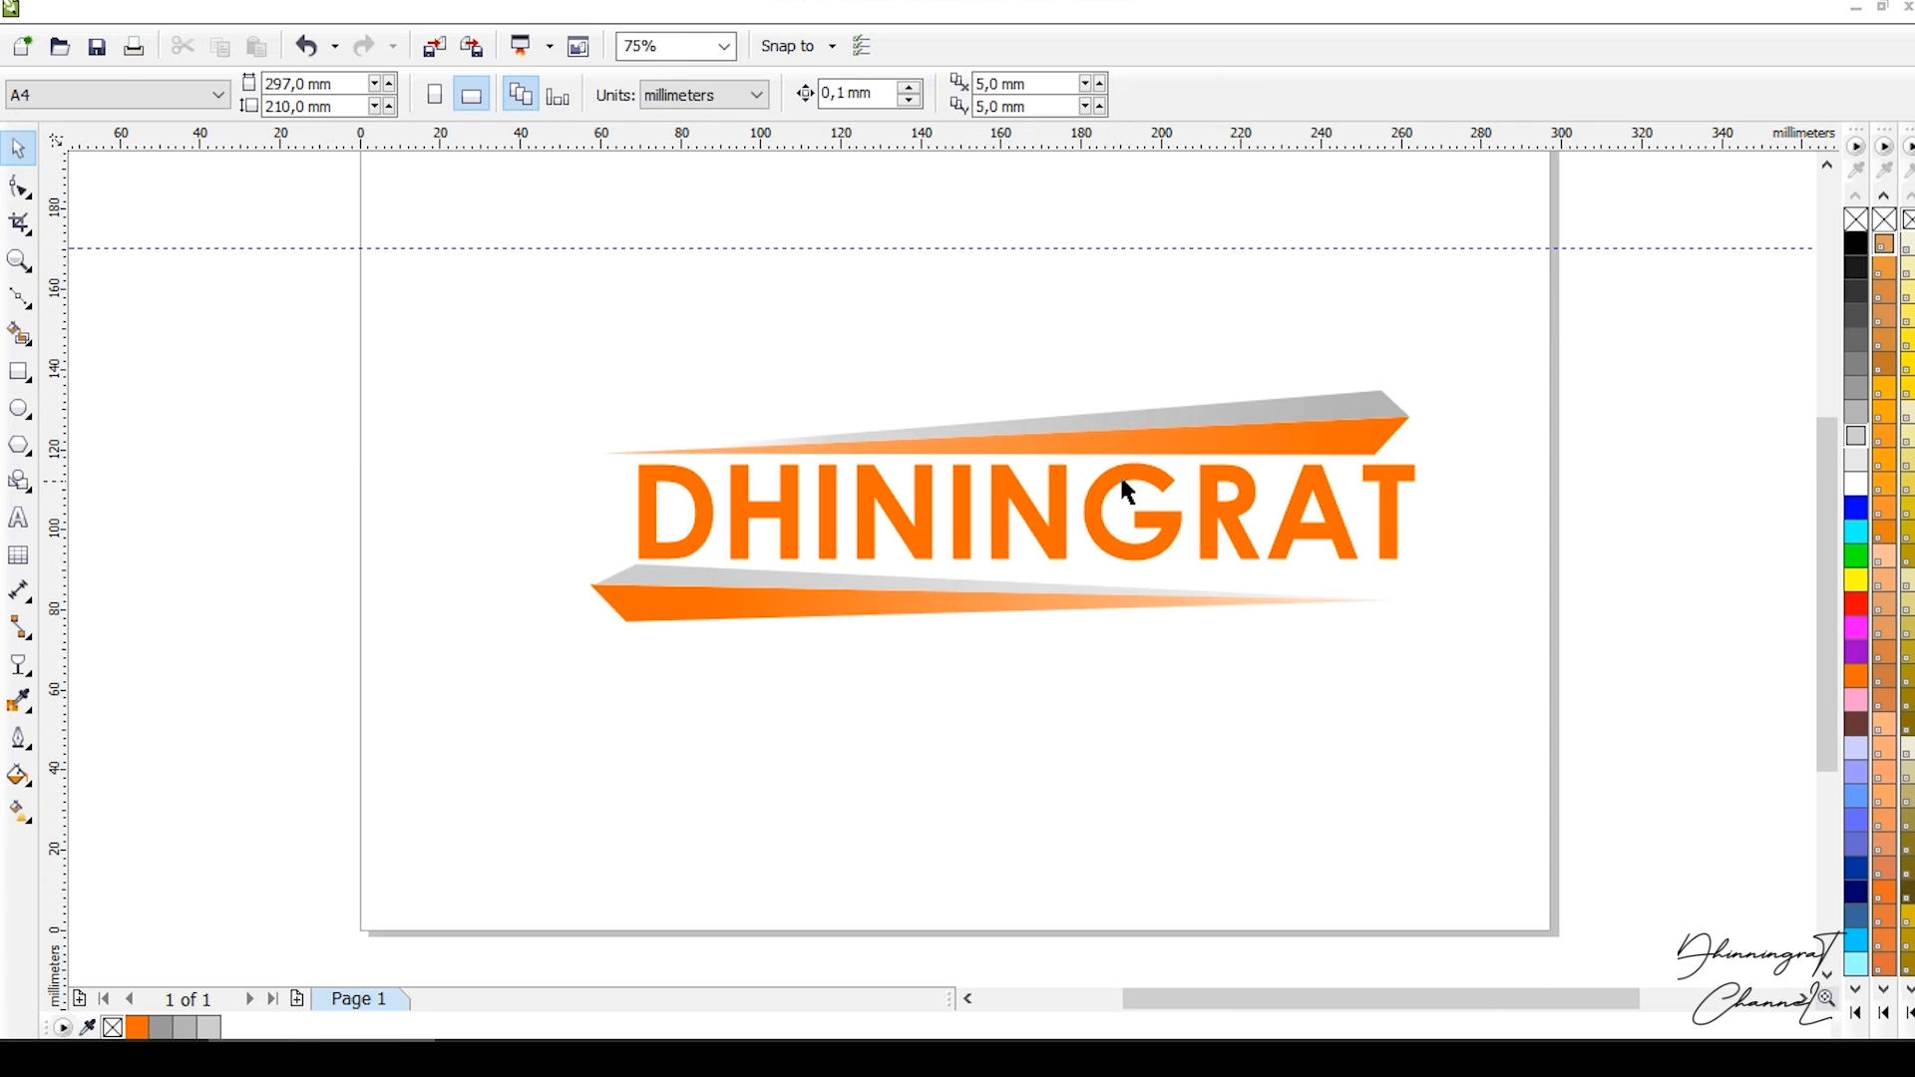
Duplicate the DHININGRAT text, place the copy exactly over the original and fill it with yellow.
click(1123, 483)
key(ctrl+d)
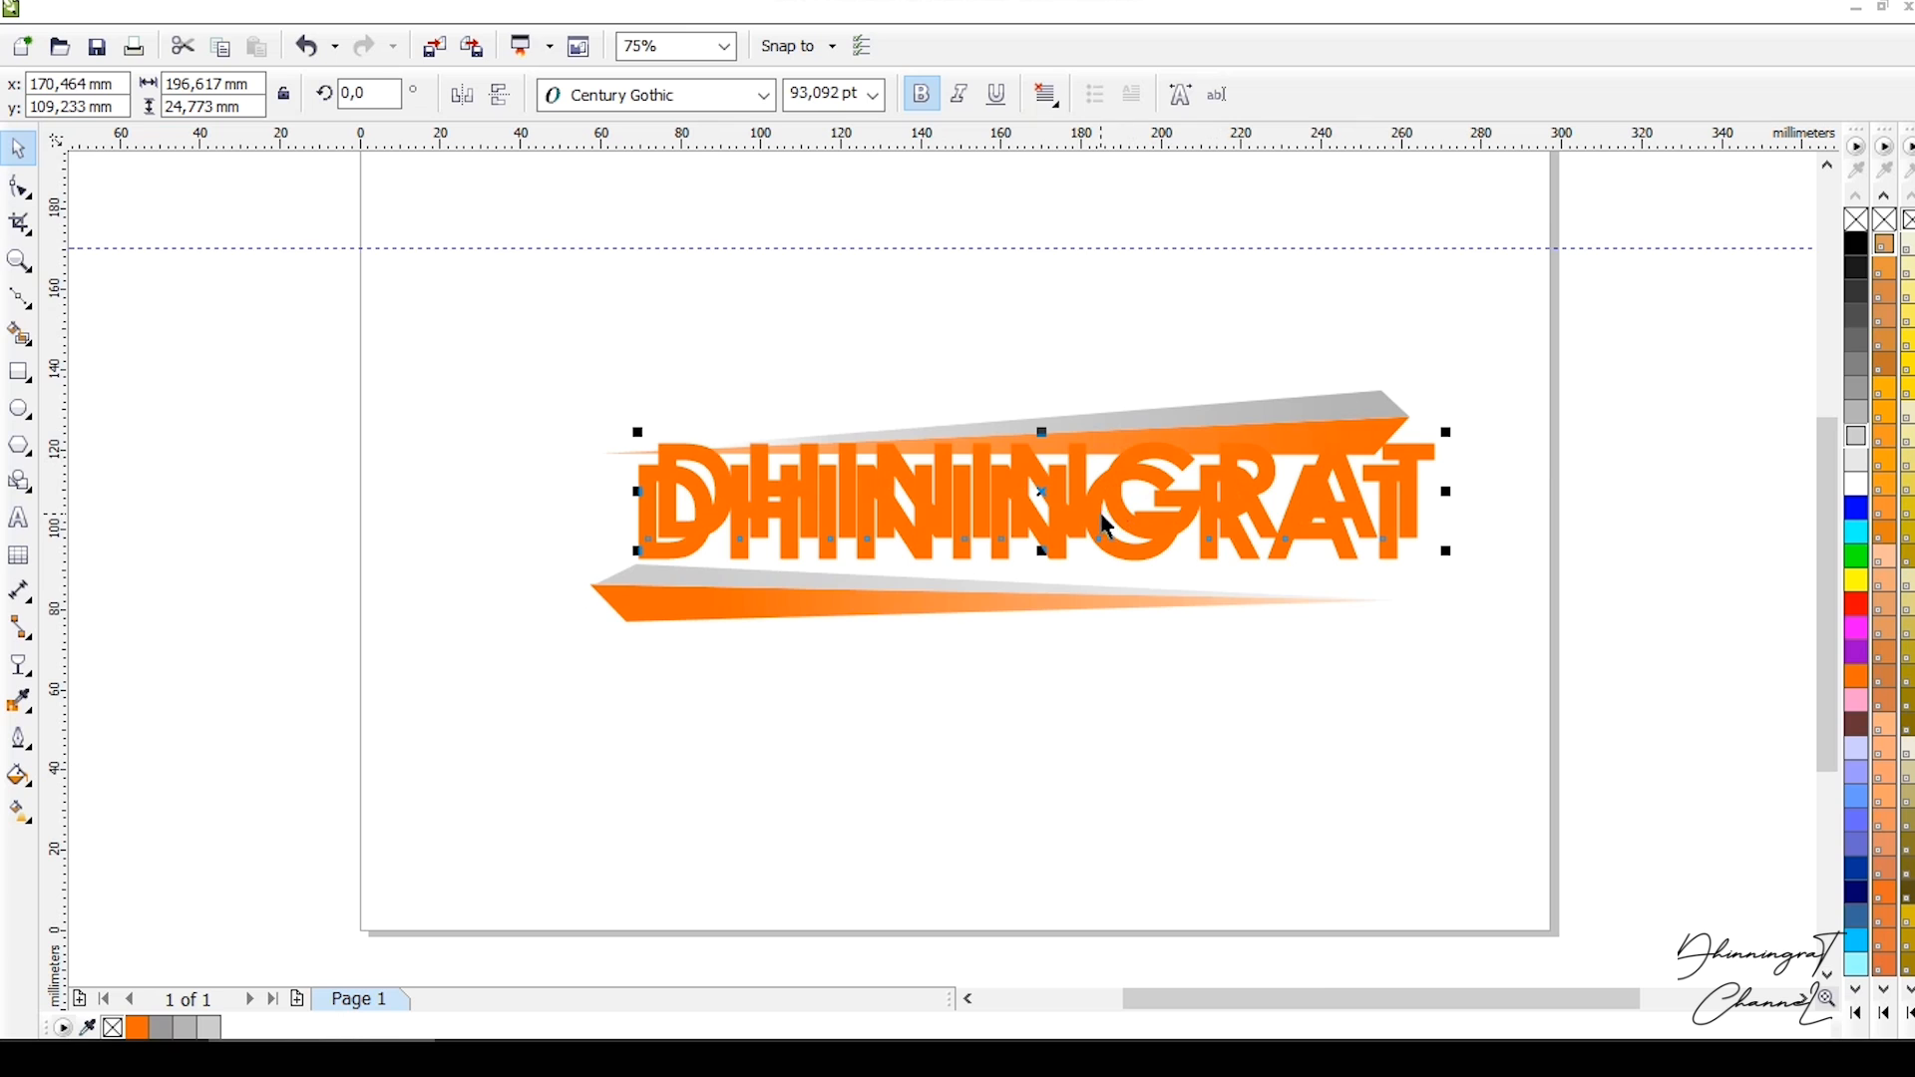
scroll(1015, 510, up, 2)
drag(1129, 442, 1049, 520)
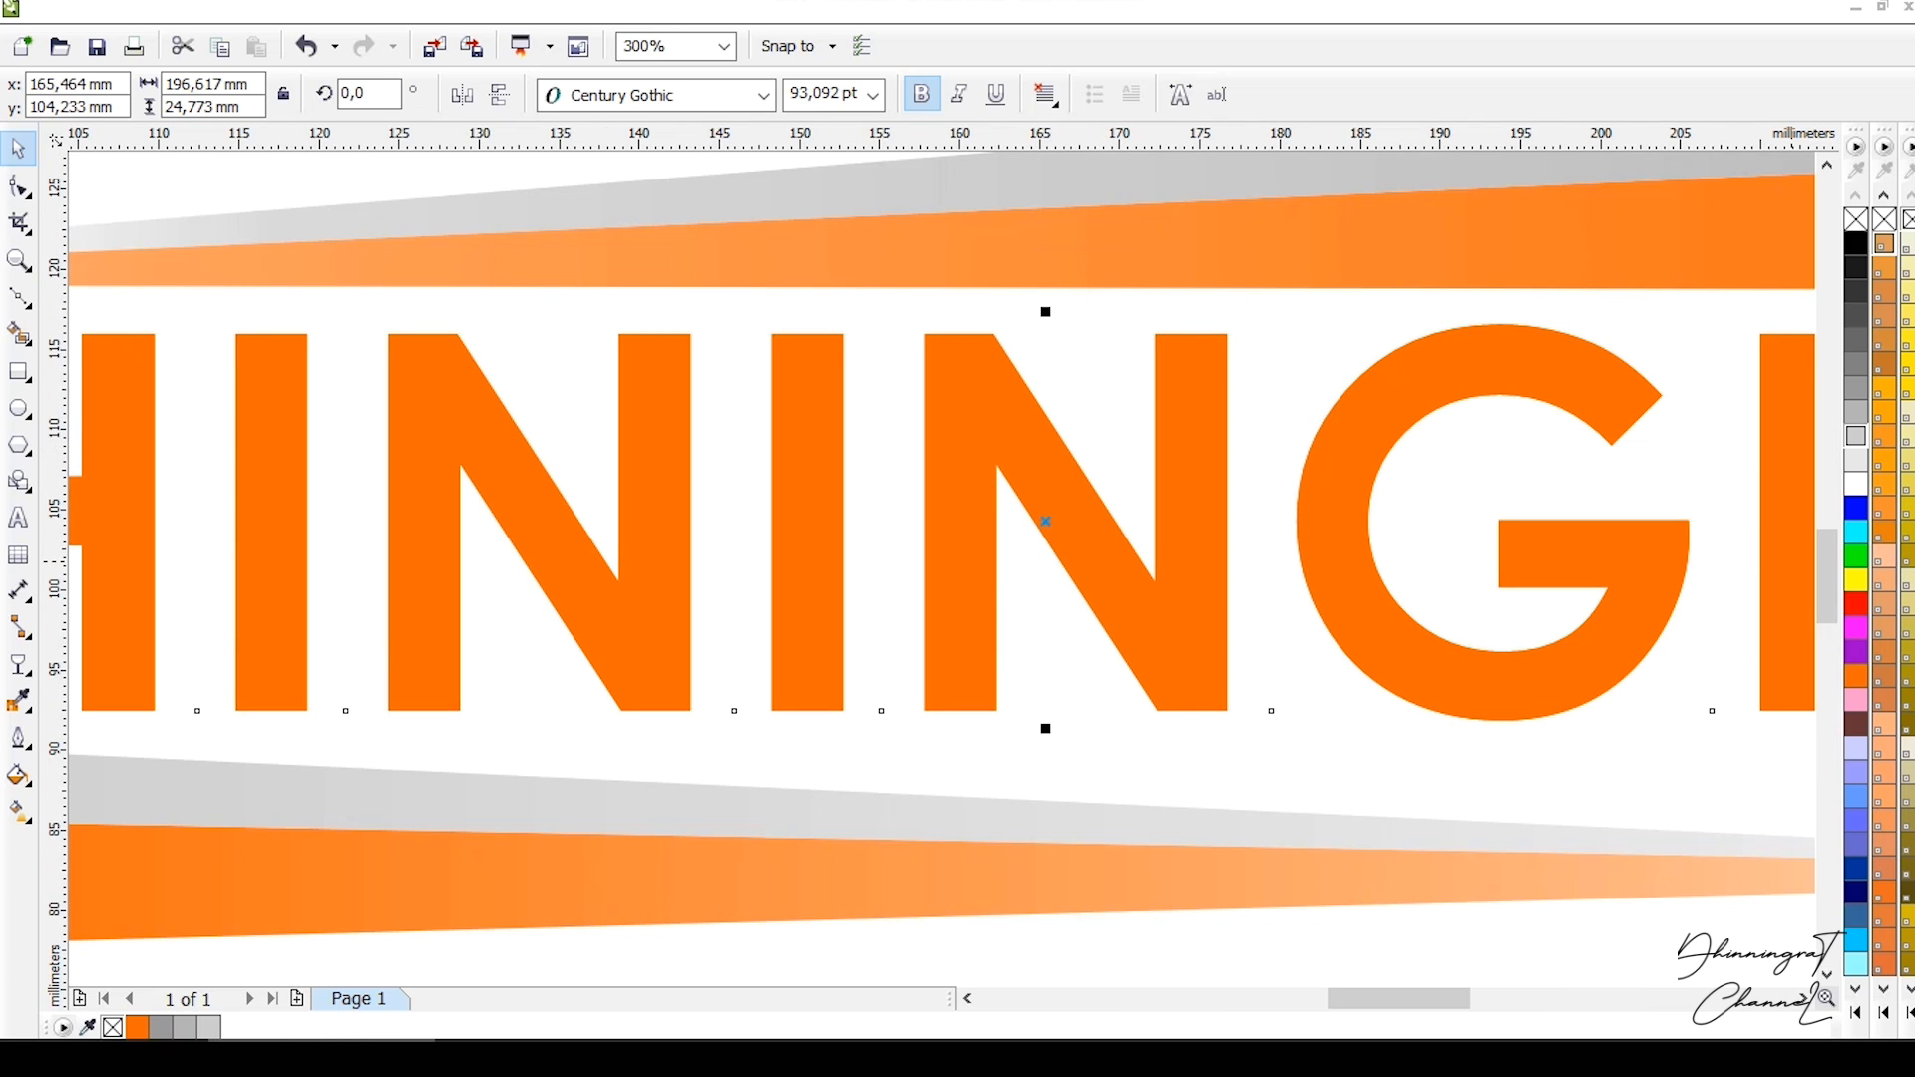
click(1906, 380)
scroll(1283, 562, down, 2)
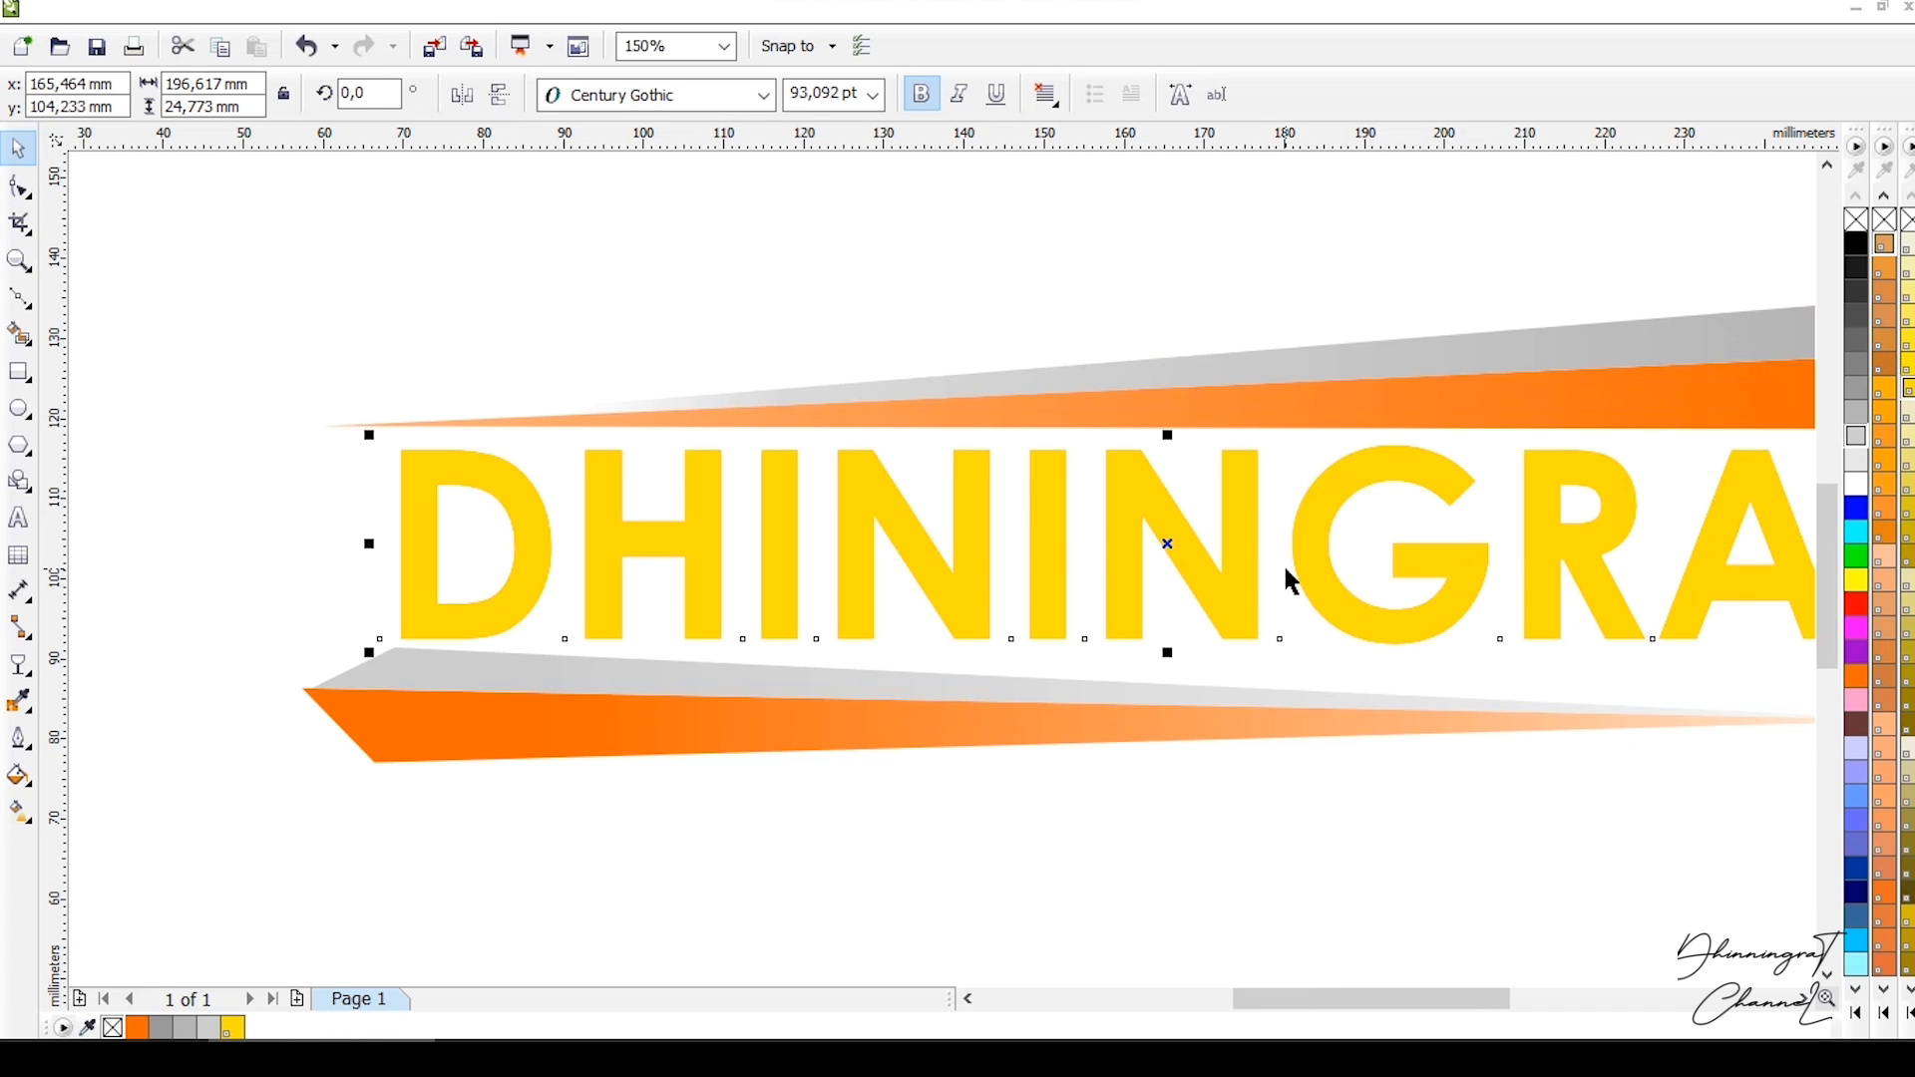
Apply a linear transparency to the yellow text copy, fading toward the first letters and extending well beyond both ends of the word.
key(t)
drag(809, 557, 1560, 573)
drag(1562, 579, 603, 551)
drag(810, 558, 1800, 568)
scroll(1474, 611, down, 2)
scroll(1458, 601, up, 2)
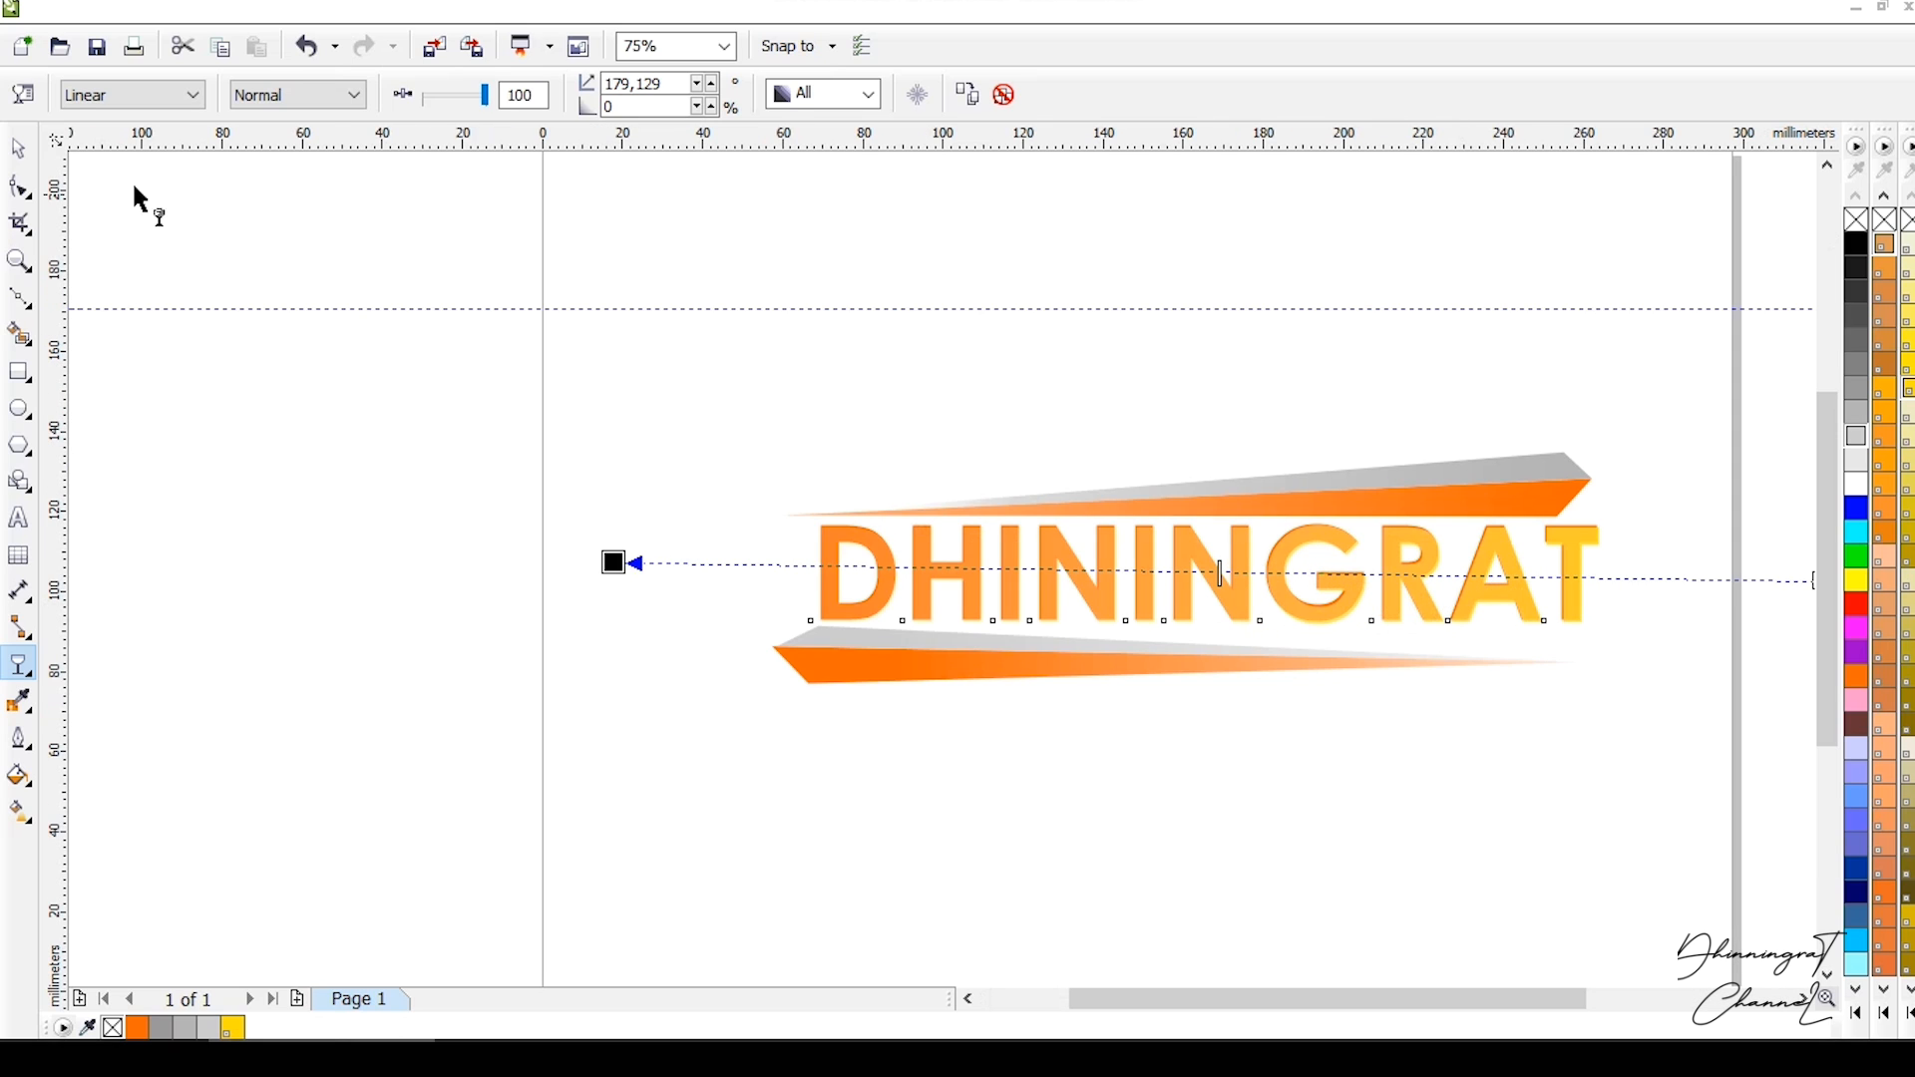
click(18, 147)
scroll(939, 524, down, 2)
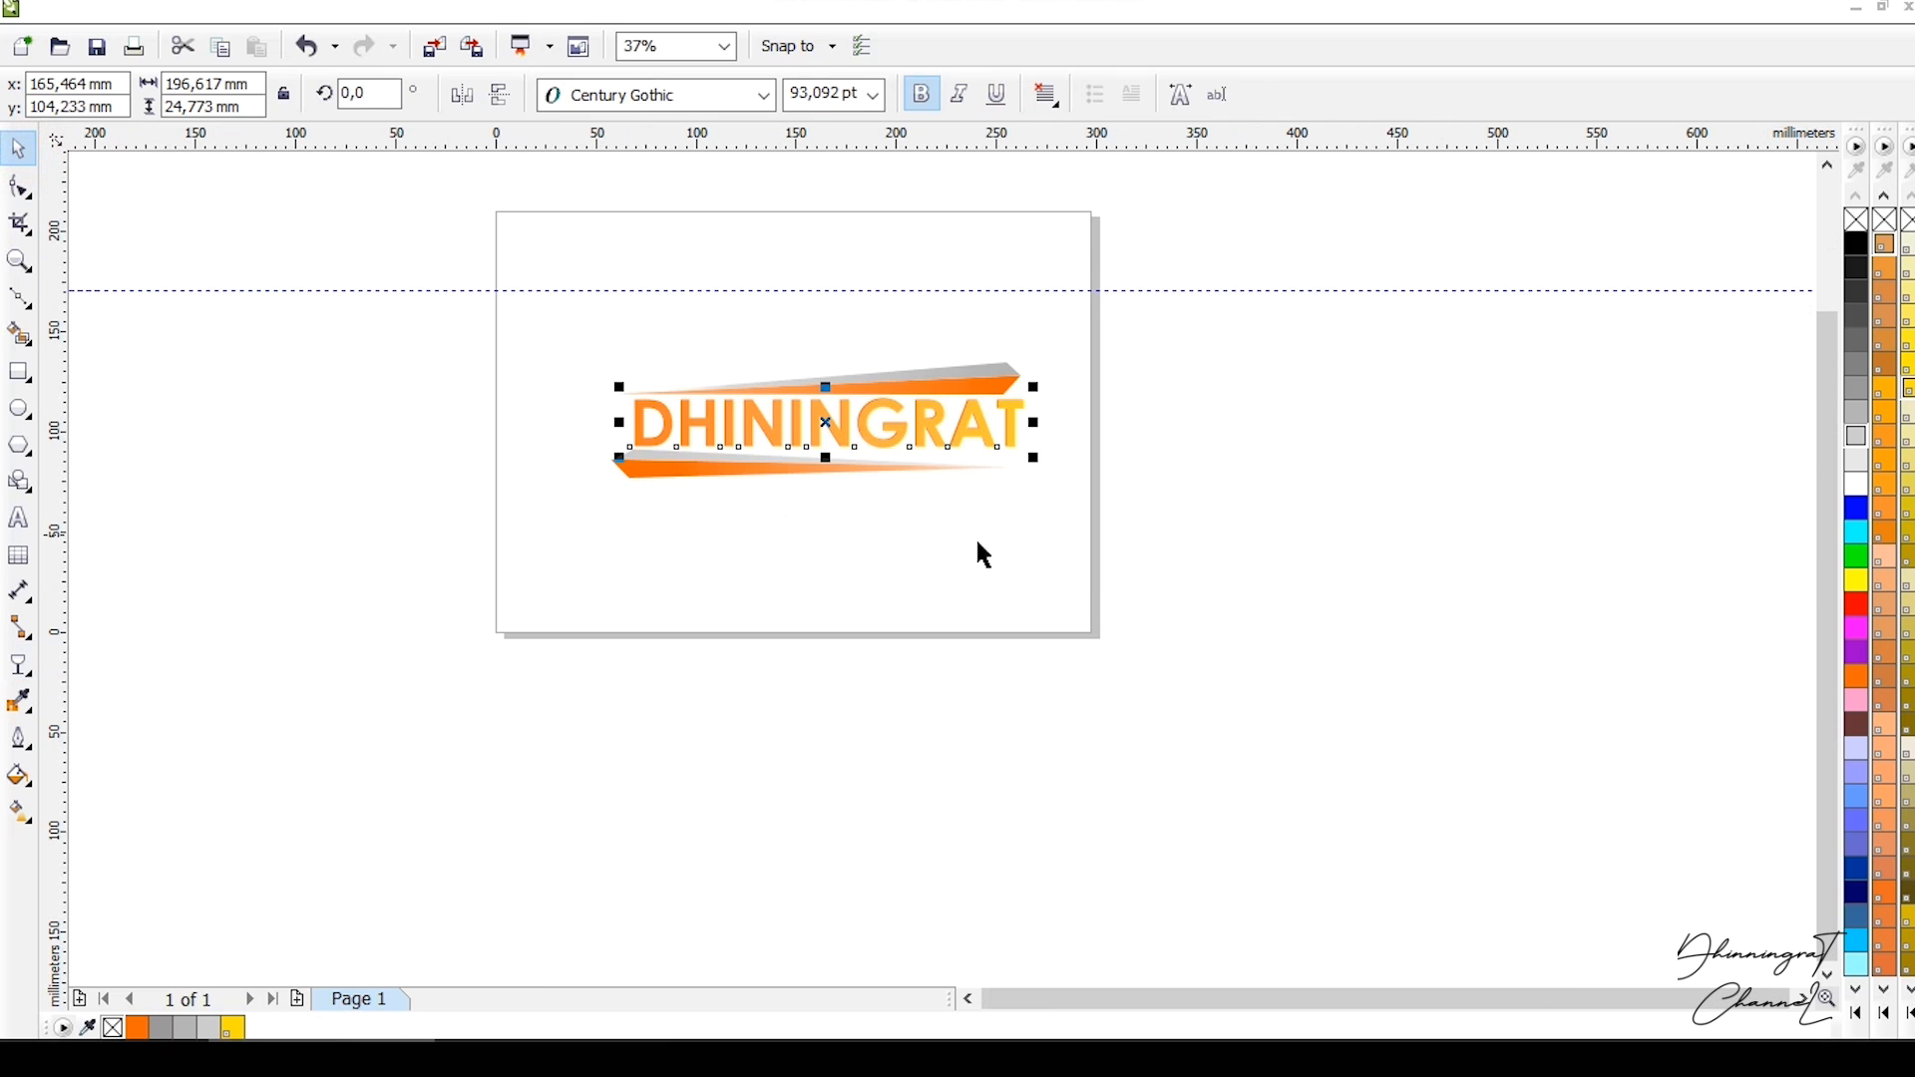
click(982, 543)
scroll(903, 451, up, 2)
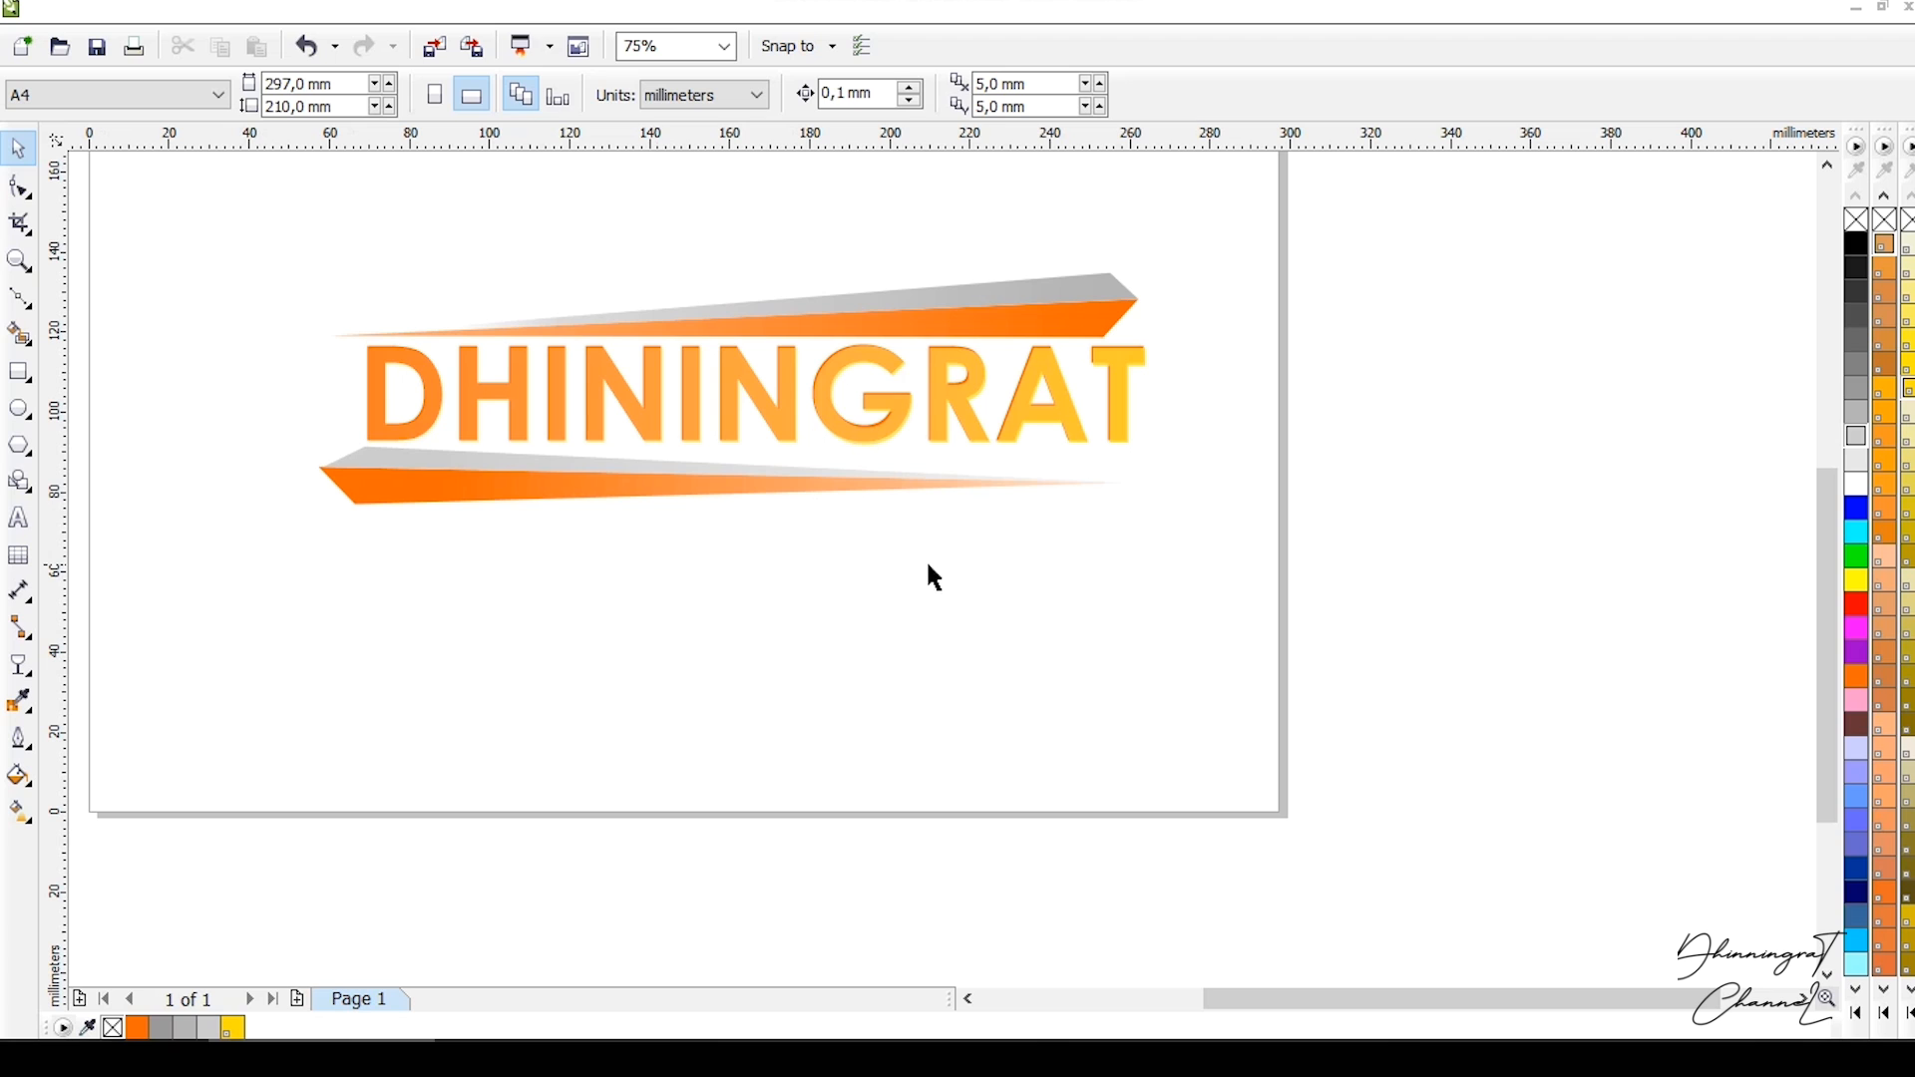
scroll(824, 497, up, 2)
scroll(218, 346, down, 2)
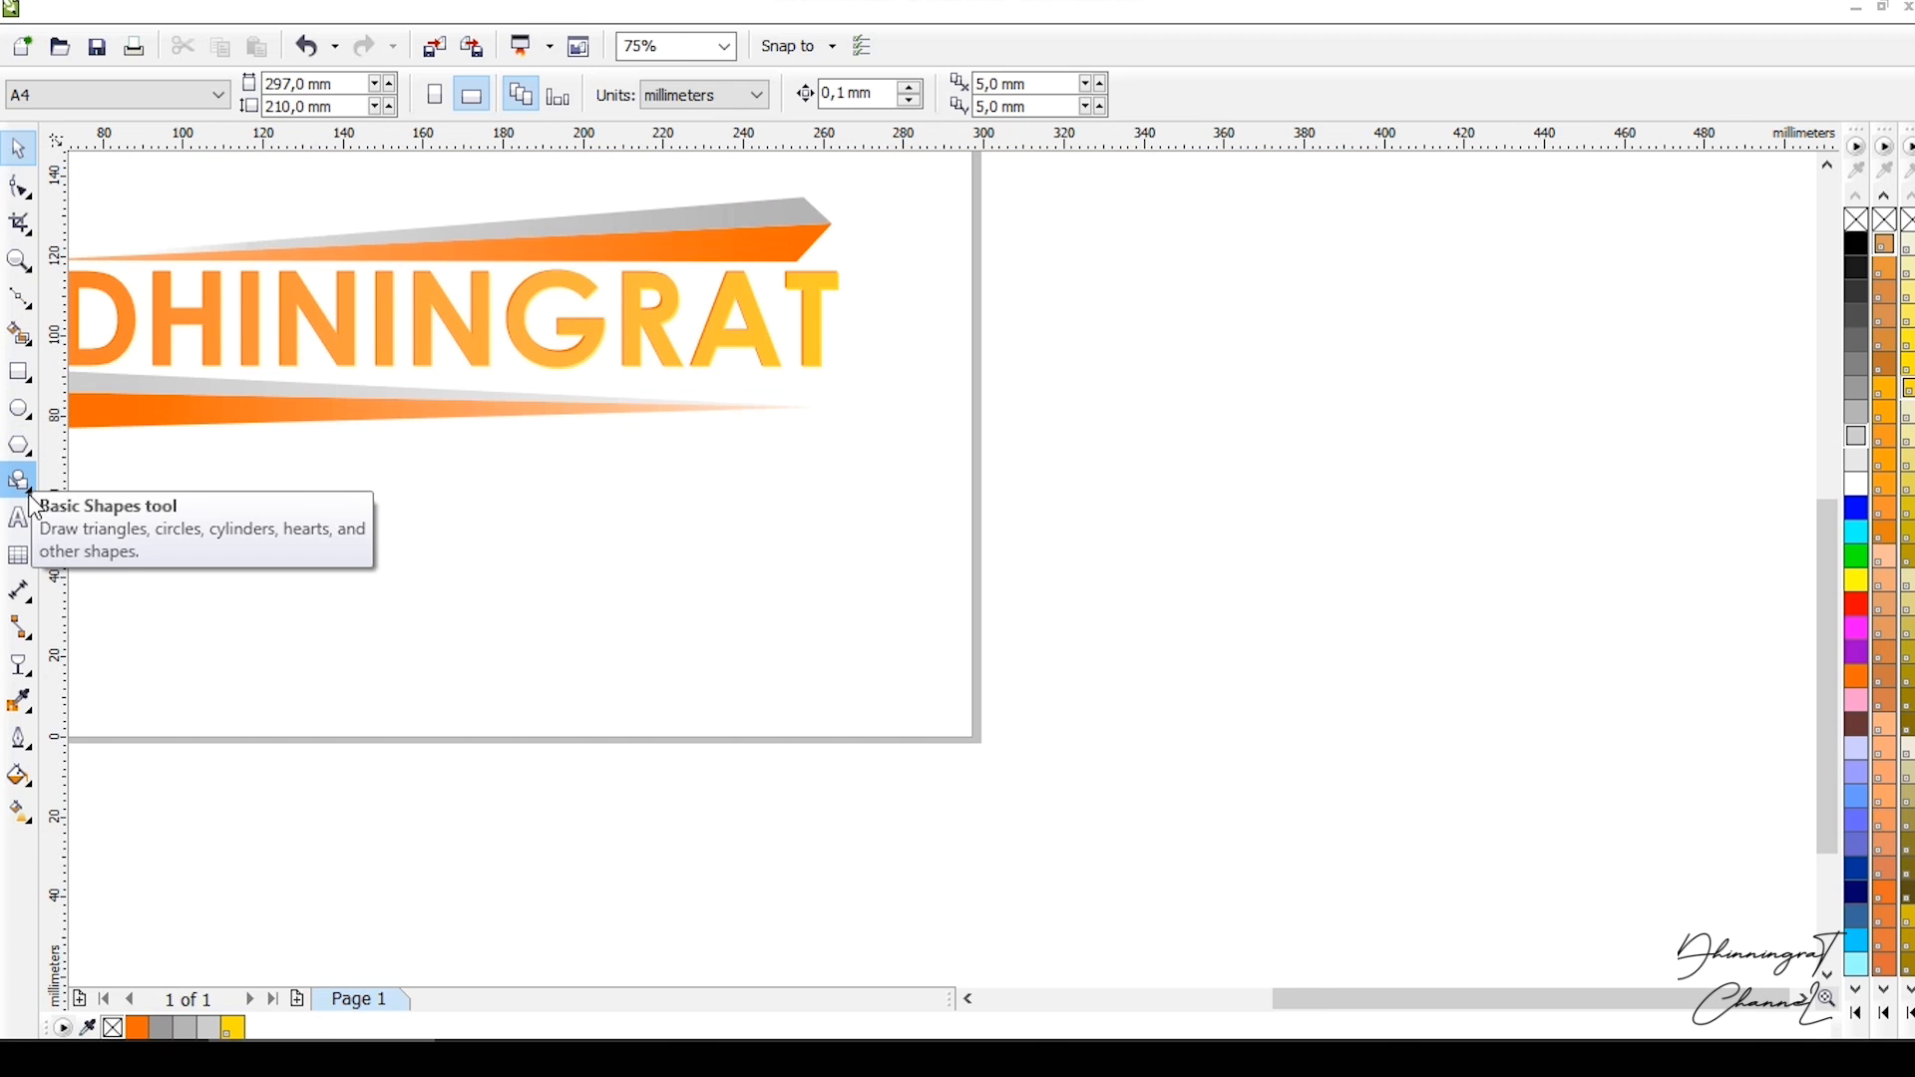
scroll(946, 369, down, 2)
scroll(947, 374, up, 2)
drag(227, 209, 1187, 651)
click(1290, 426)
Group the two upper wedges, duplicate the group and place the copy exactly over the original.
drag(1183, 349, 385, 234)
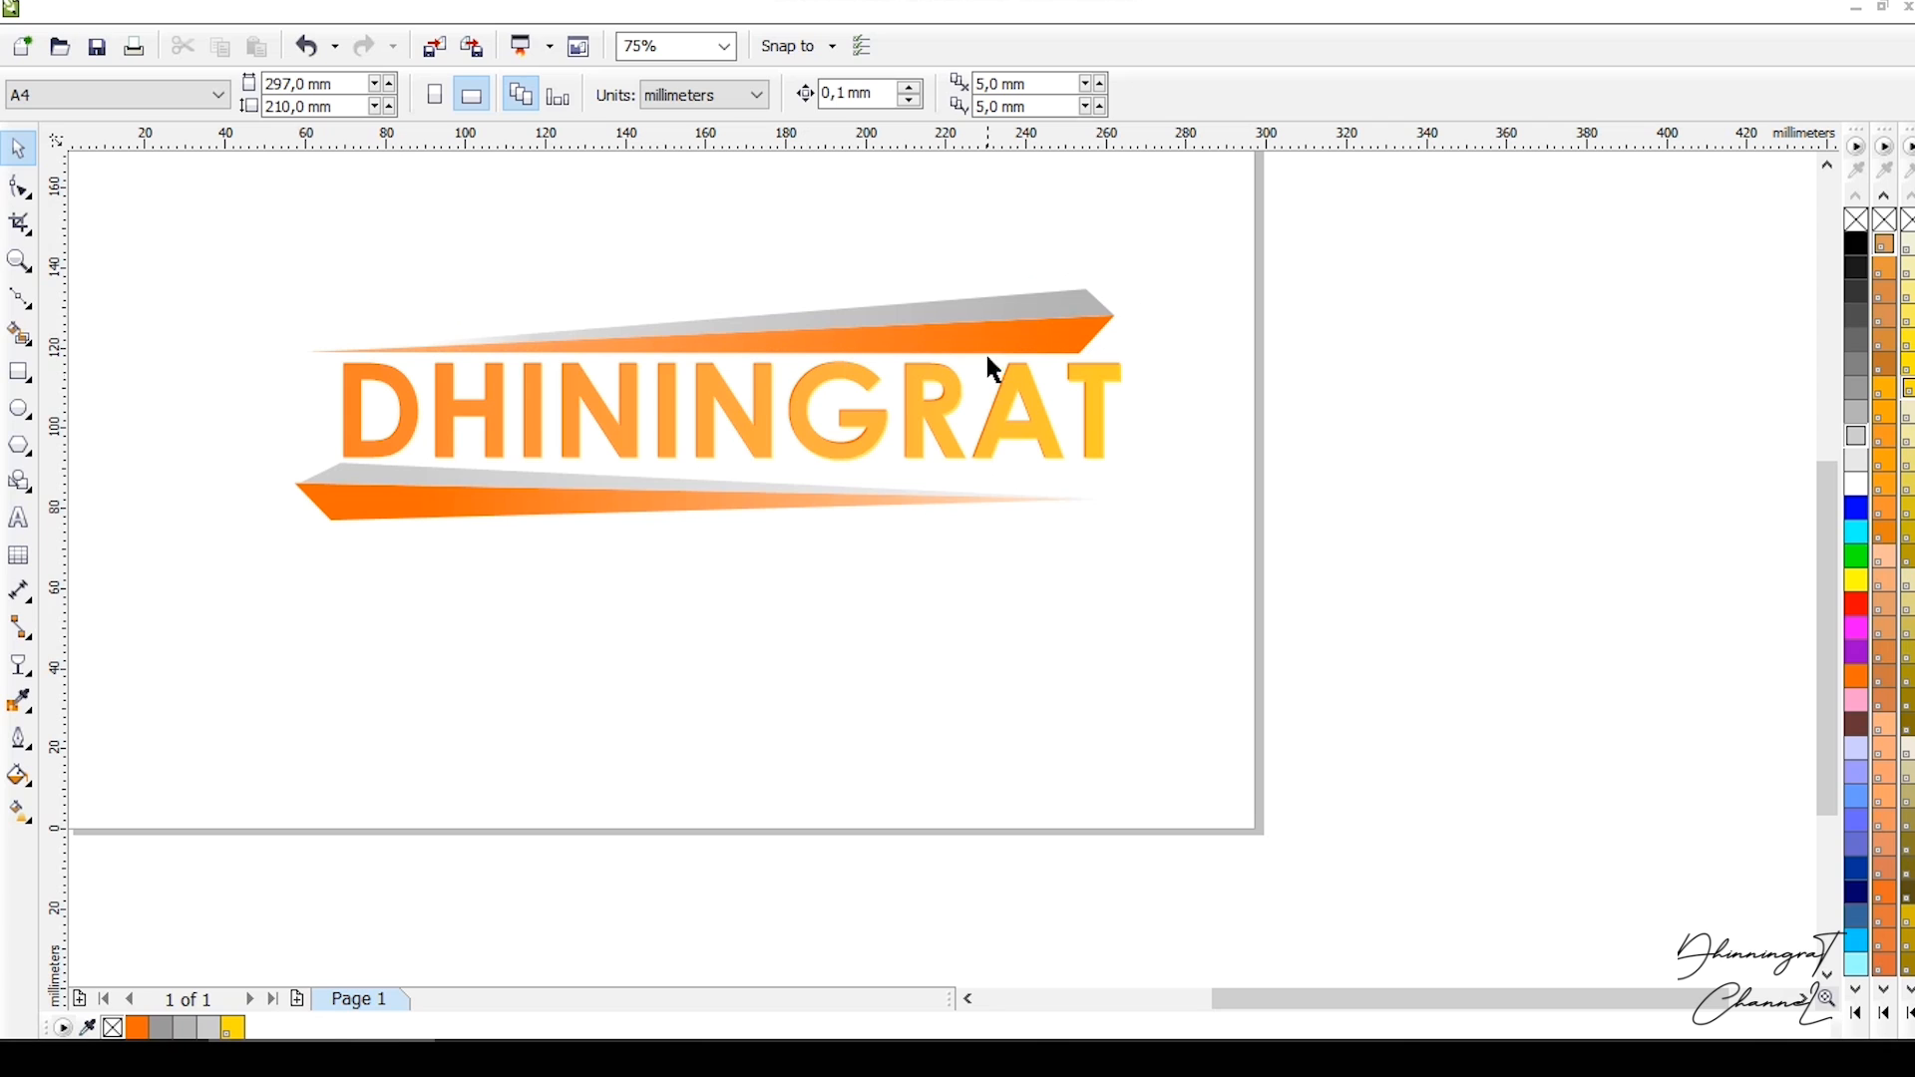
drag(1143, 344, 376, 256)
click(974, 325)
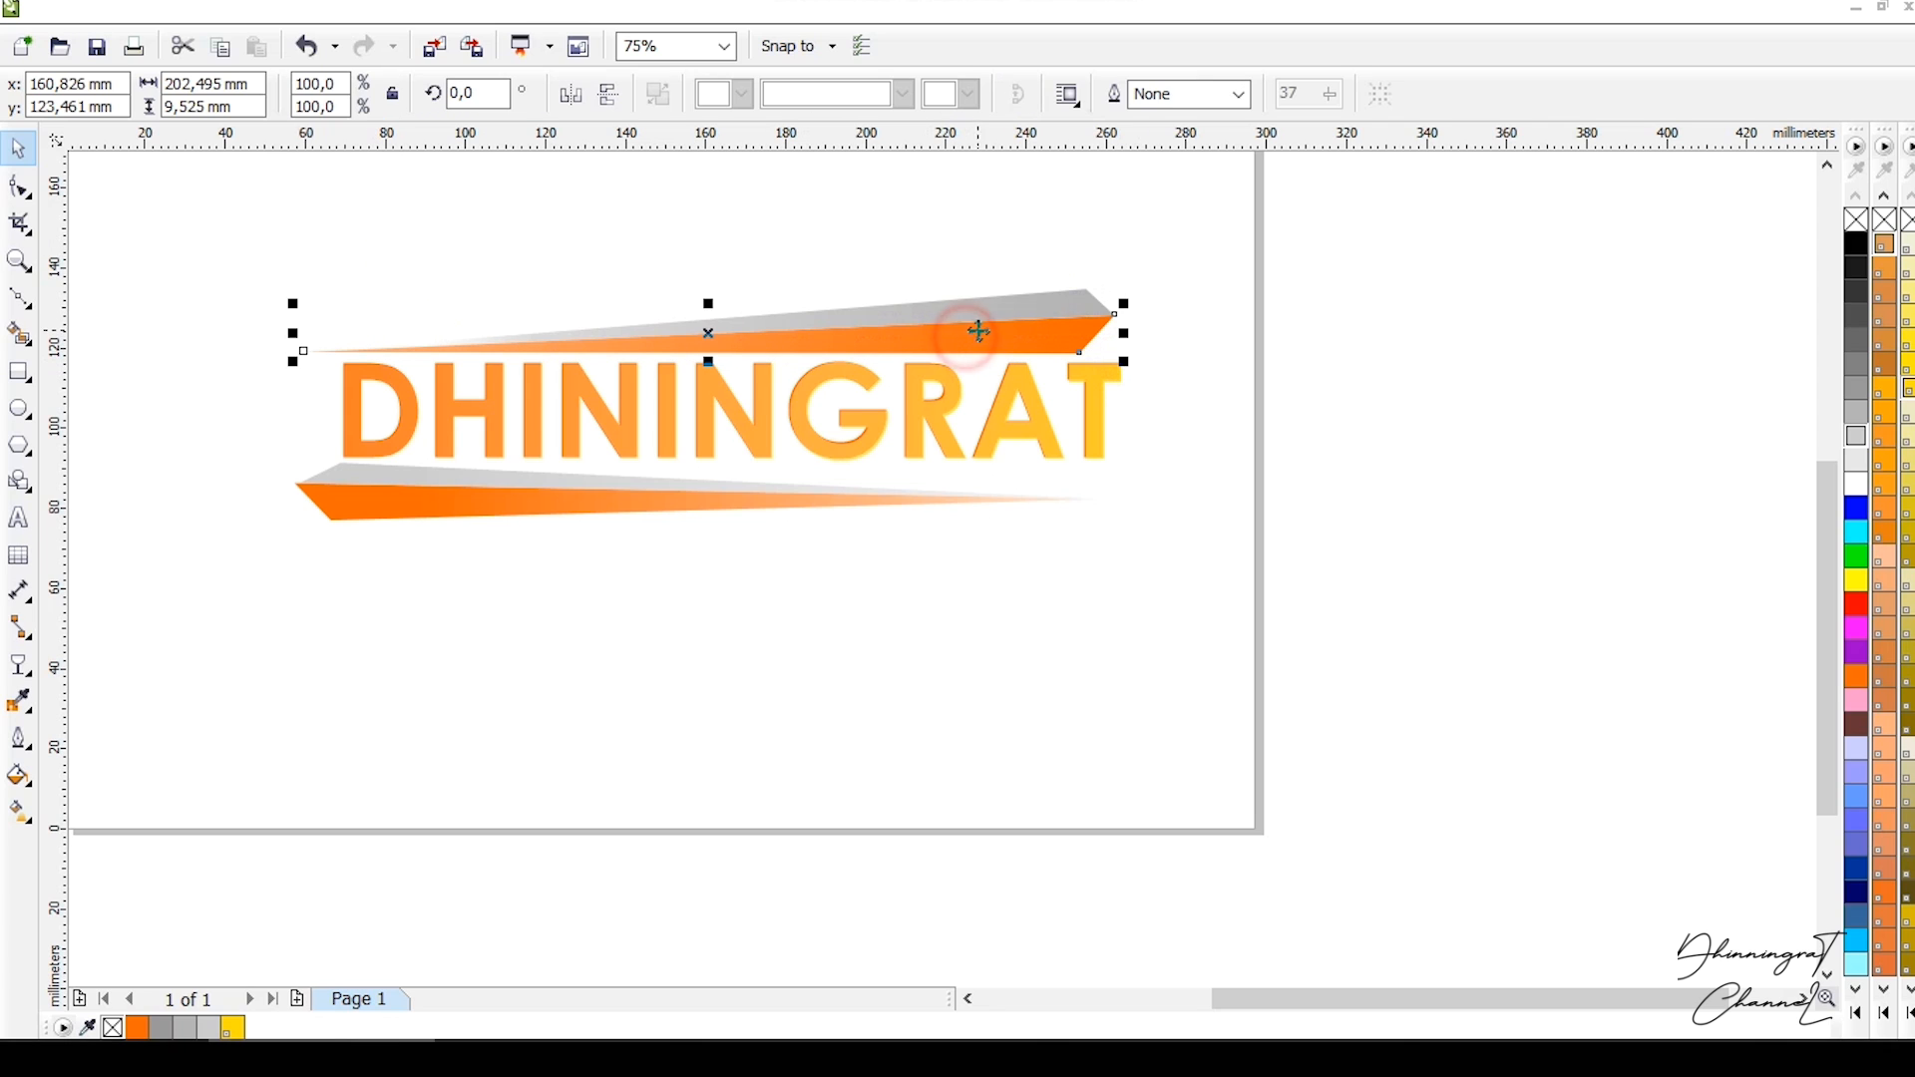
click(1016, 298)
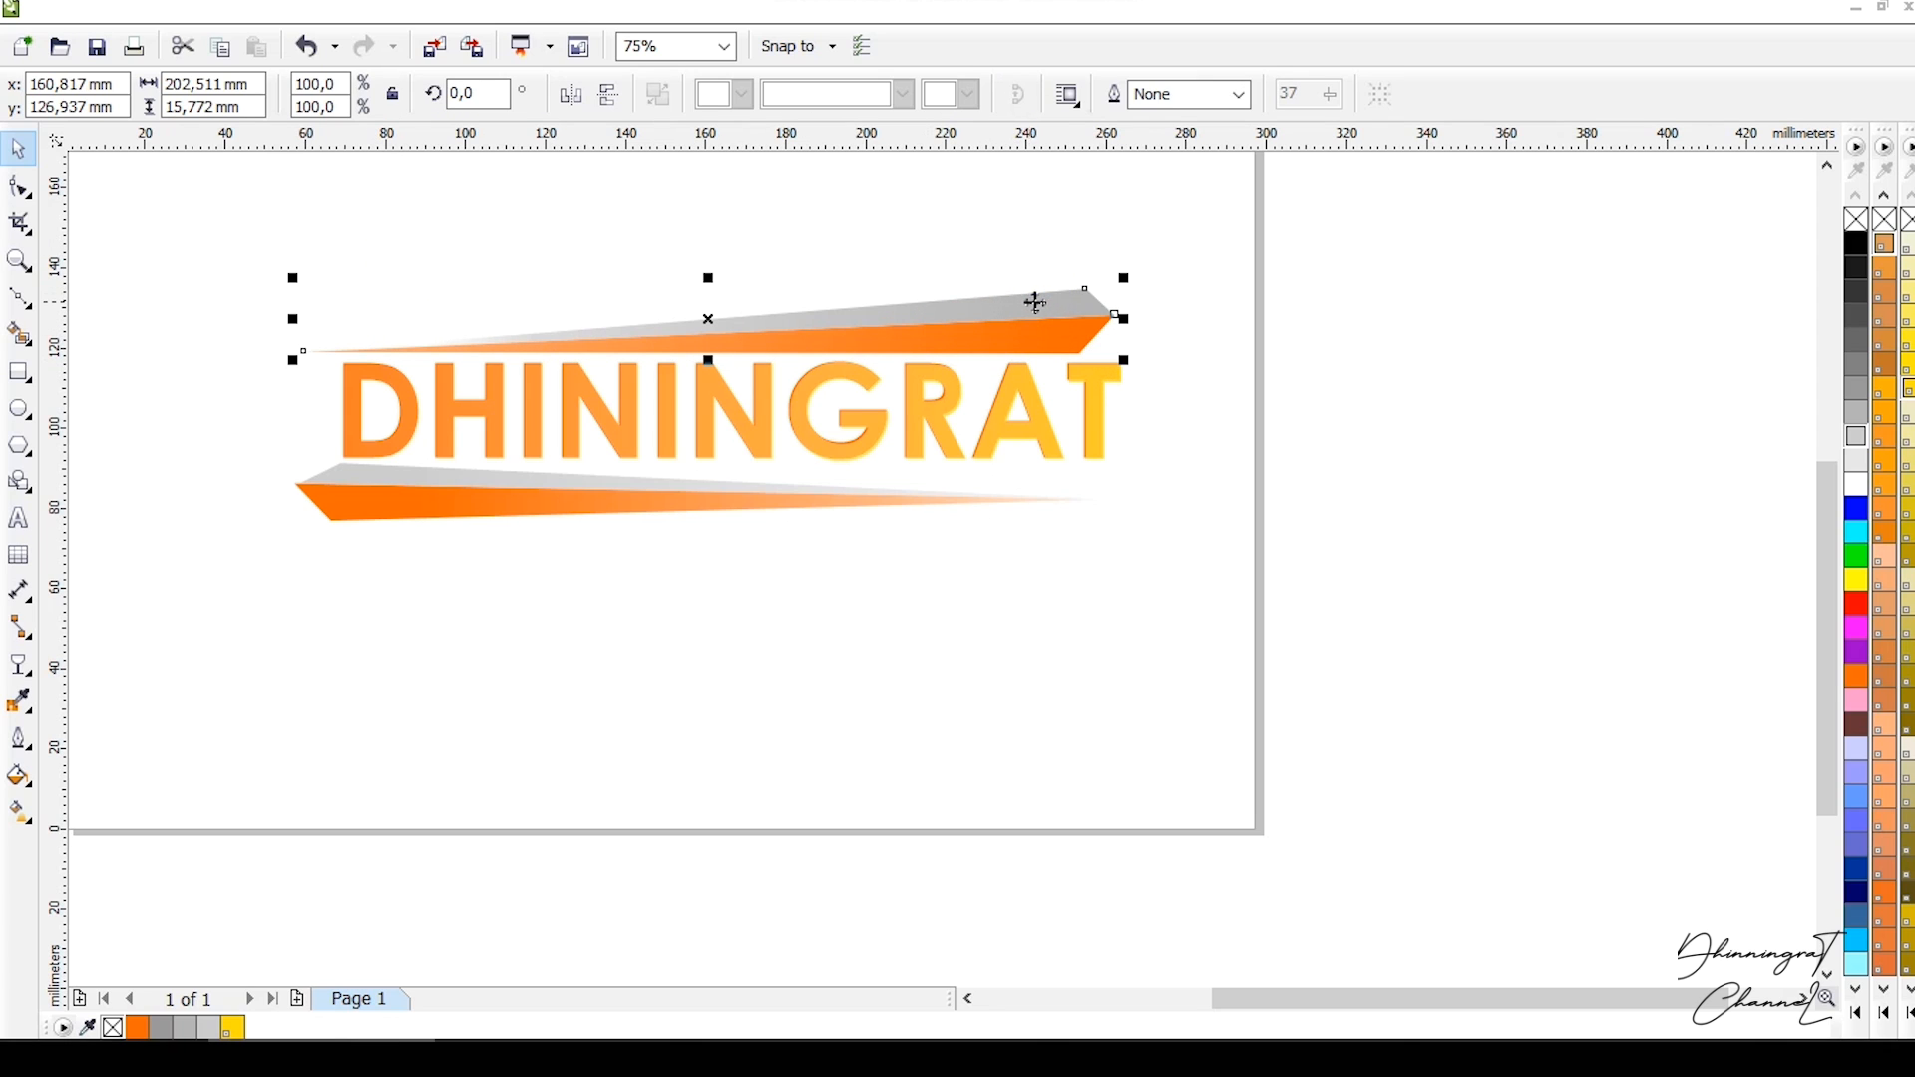
drag(1199, 387, 195, 229)
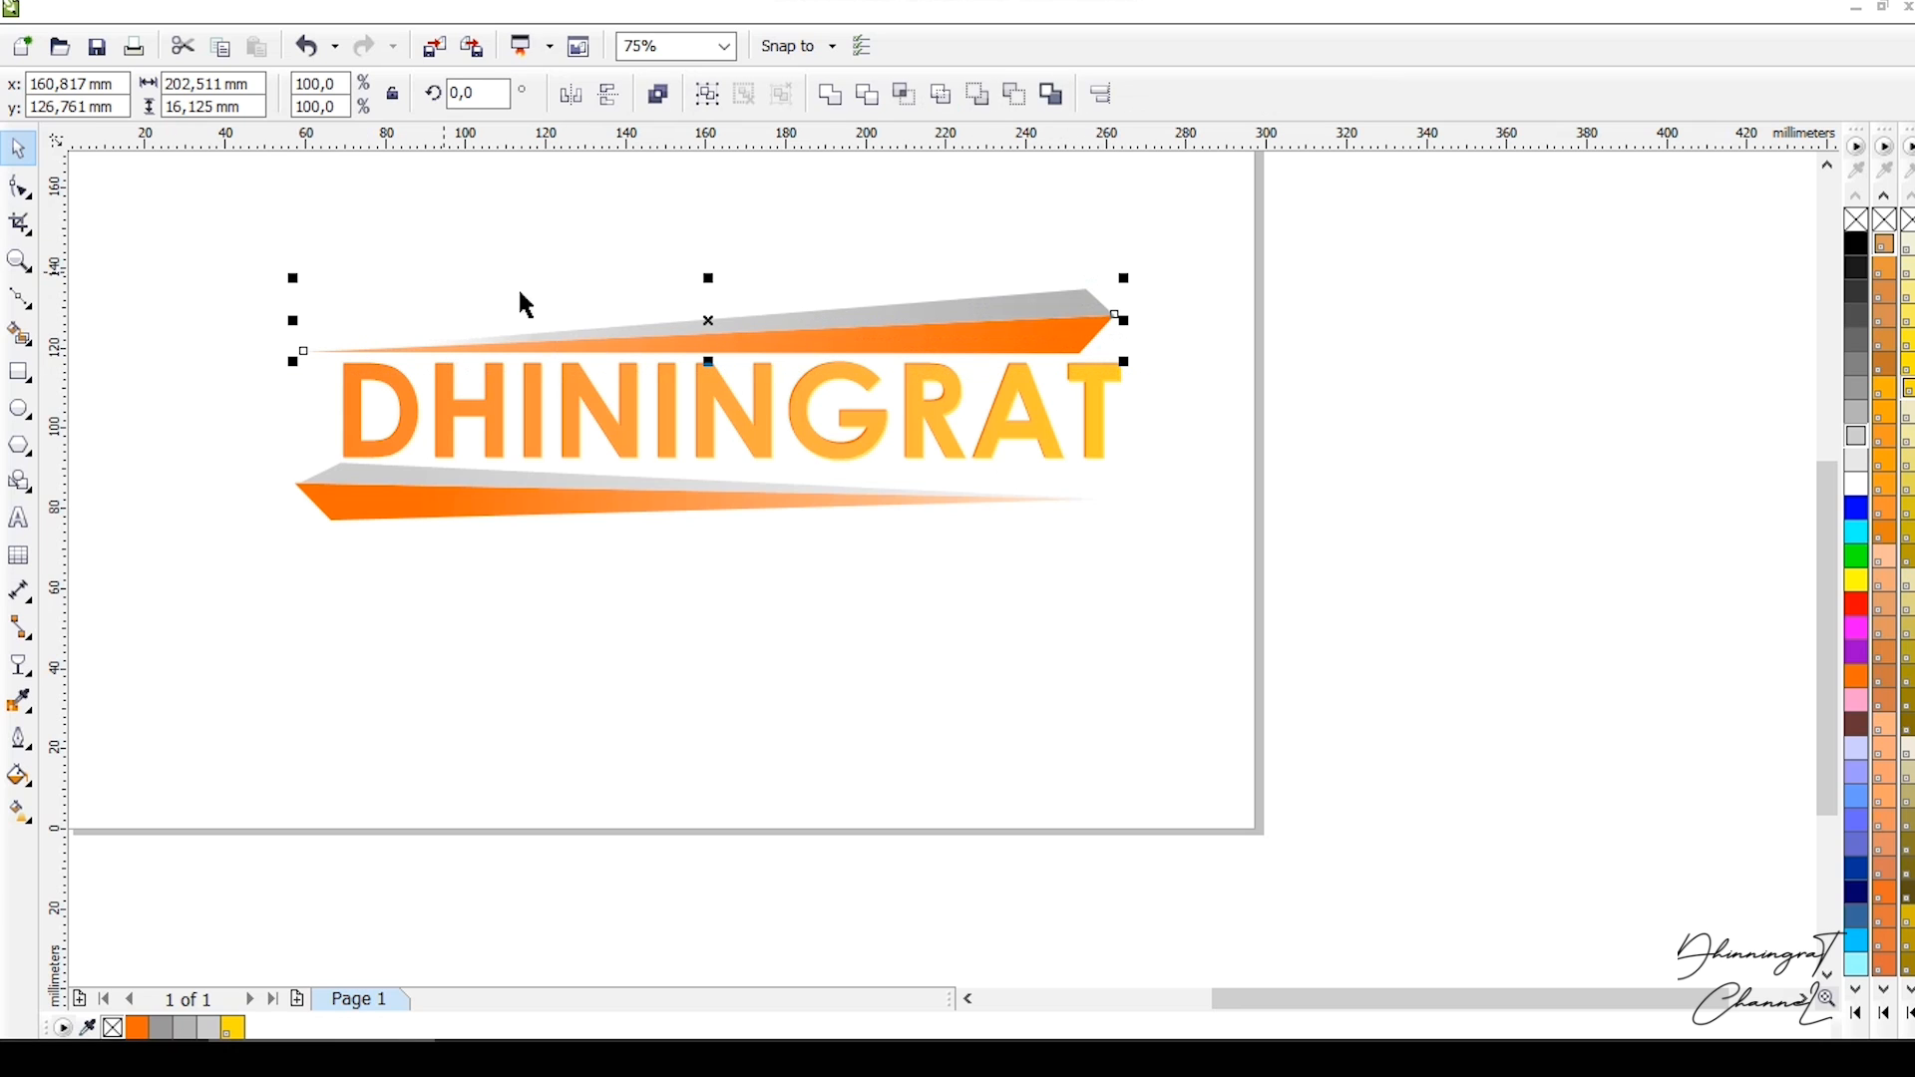
key(ctrl+g)
key(Up)
key(Right)
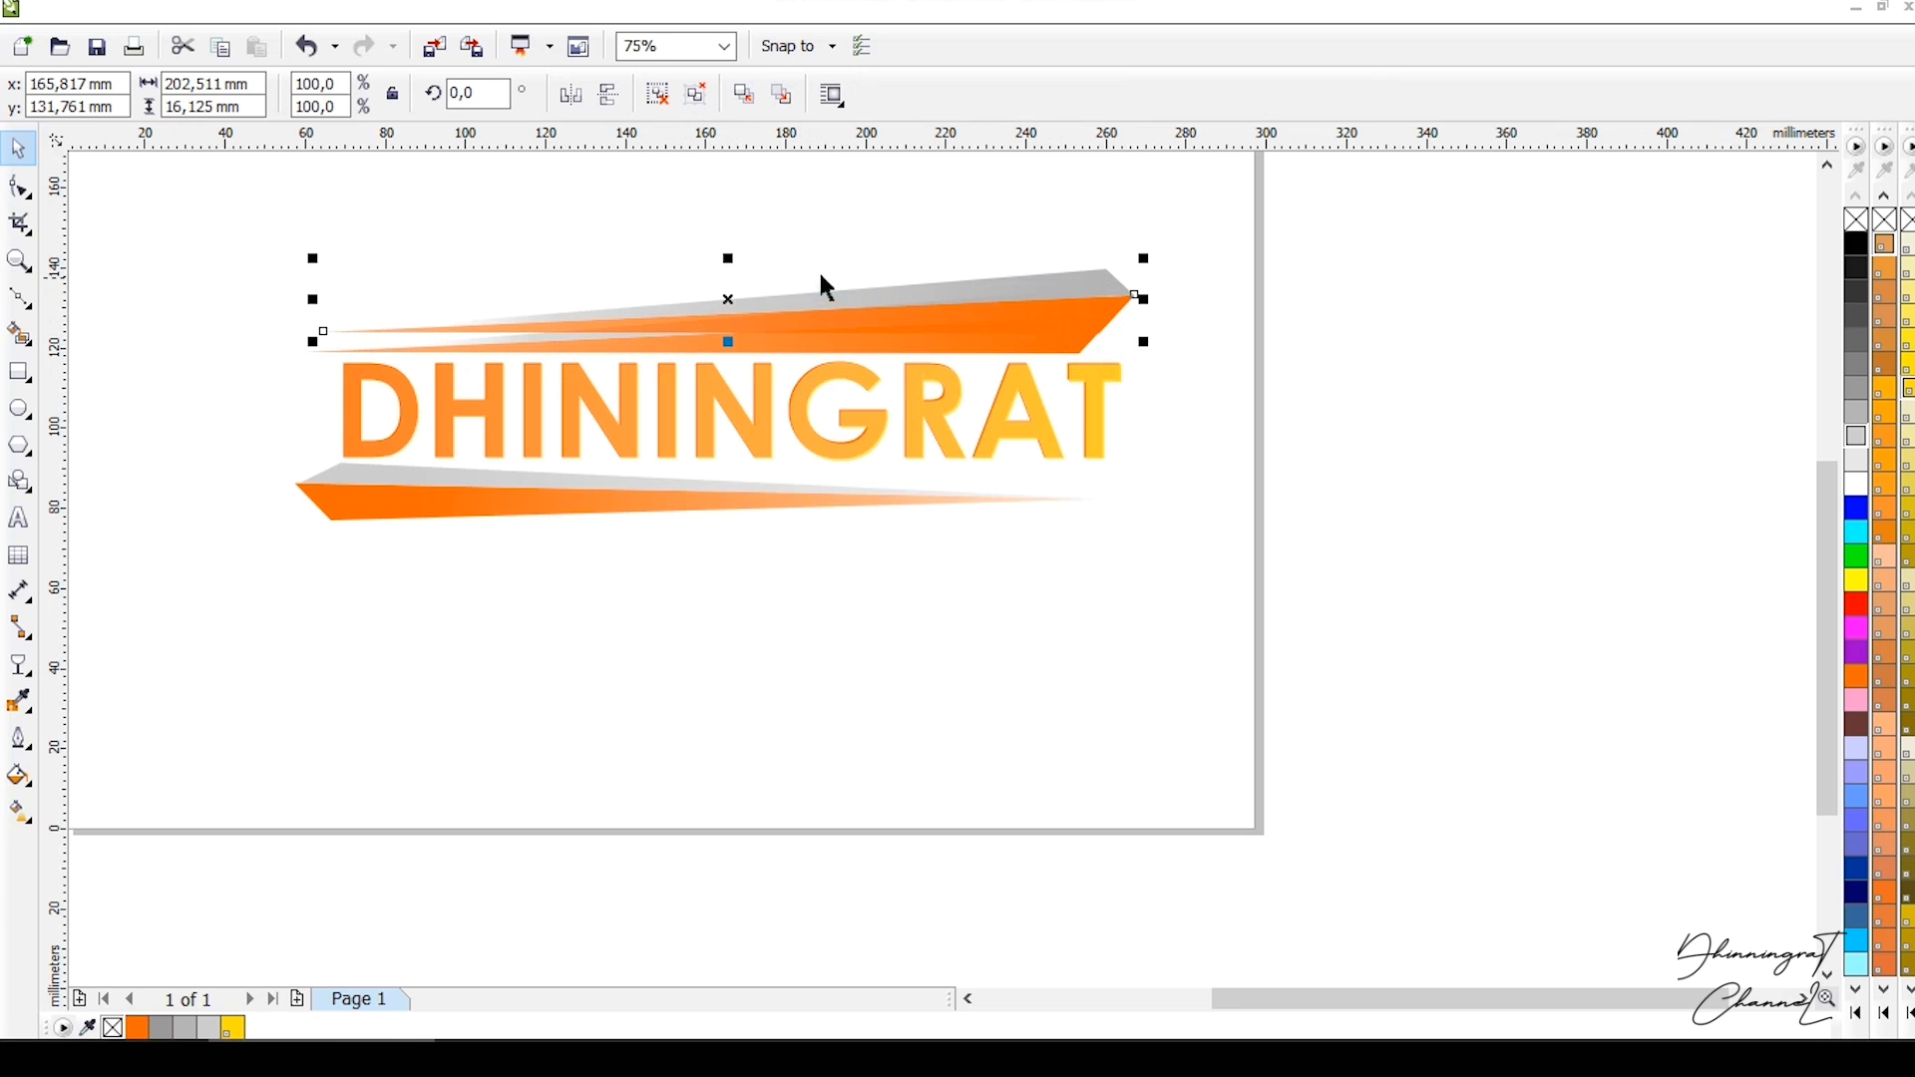
drag(727, 297, 719, 319)
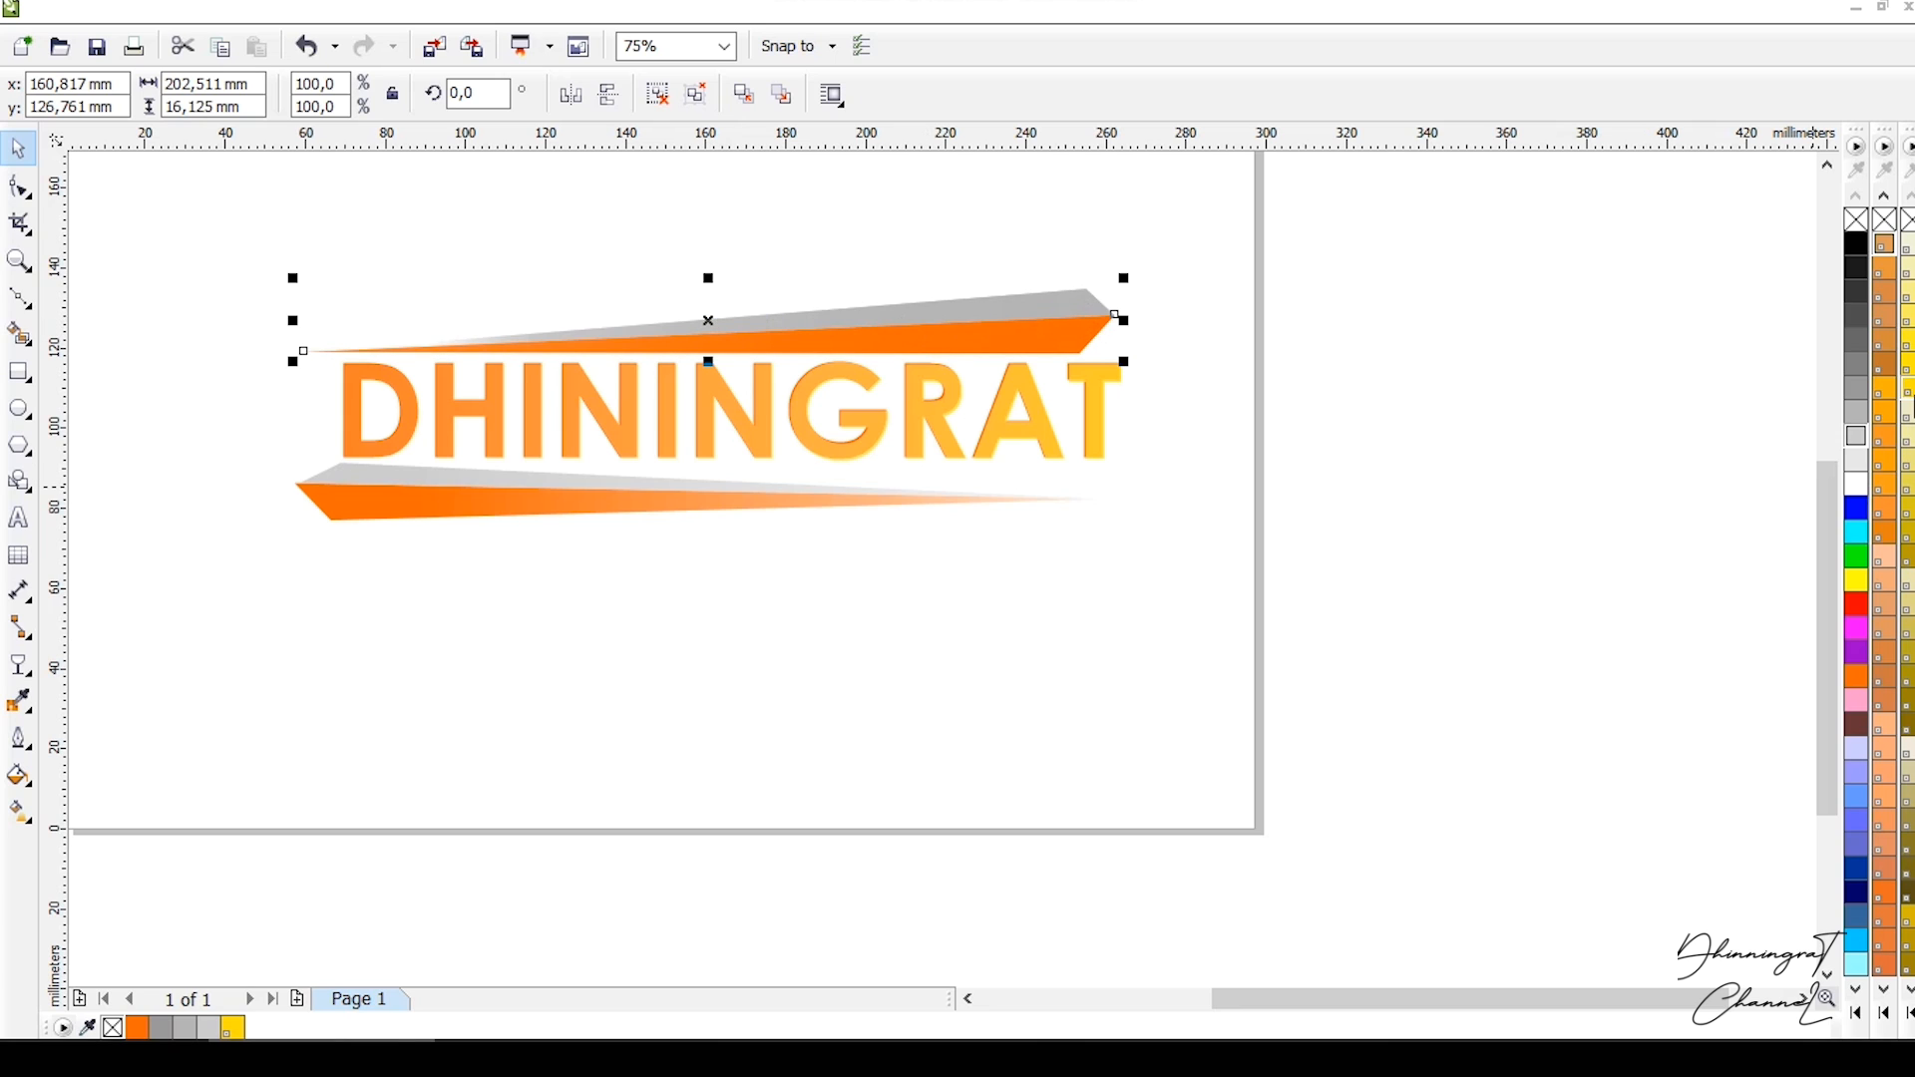
Try a yellow fill with a linear transparency fading toward the thin end on the copy of the upper wedge group.
click(1907, 393)
key(g)
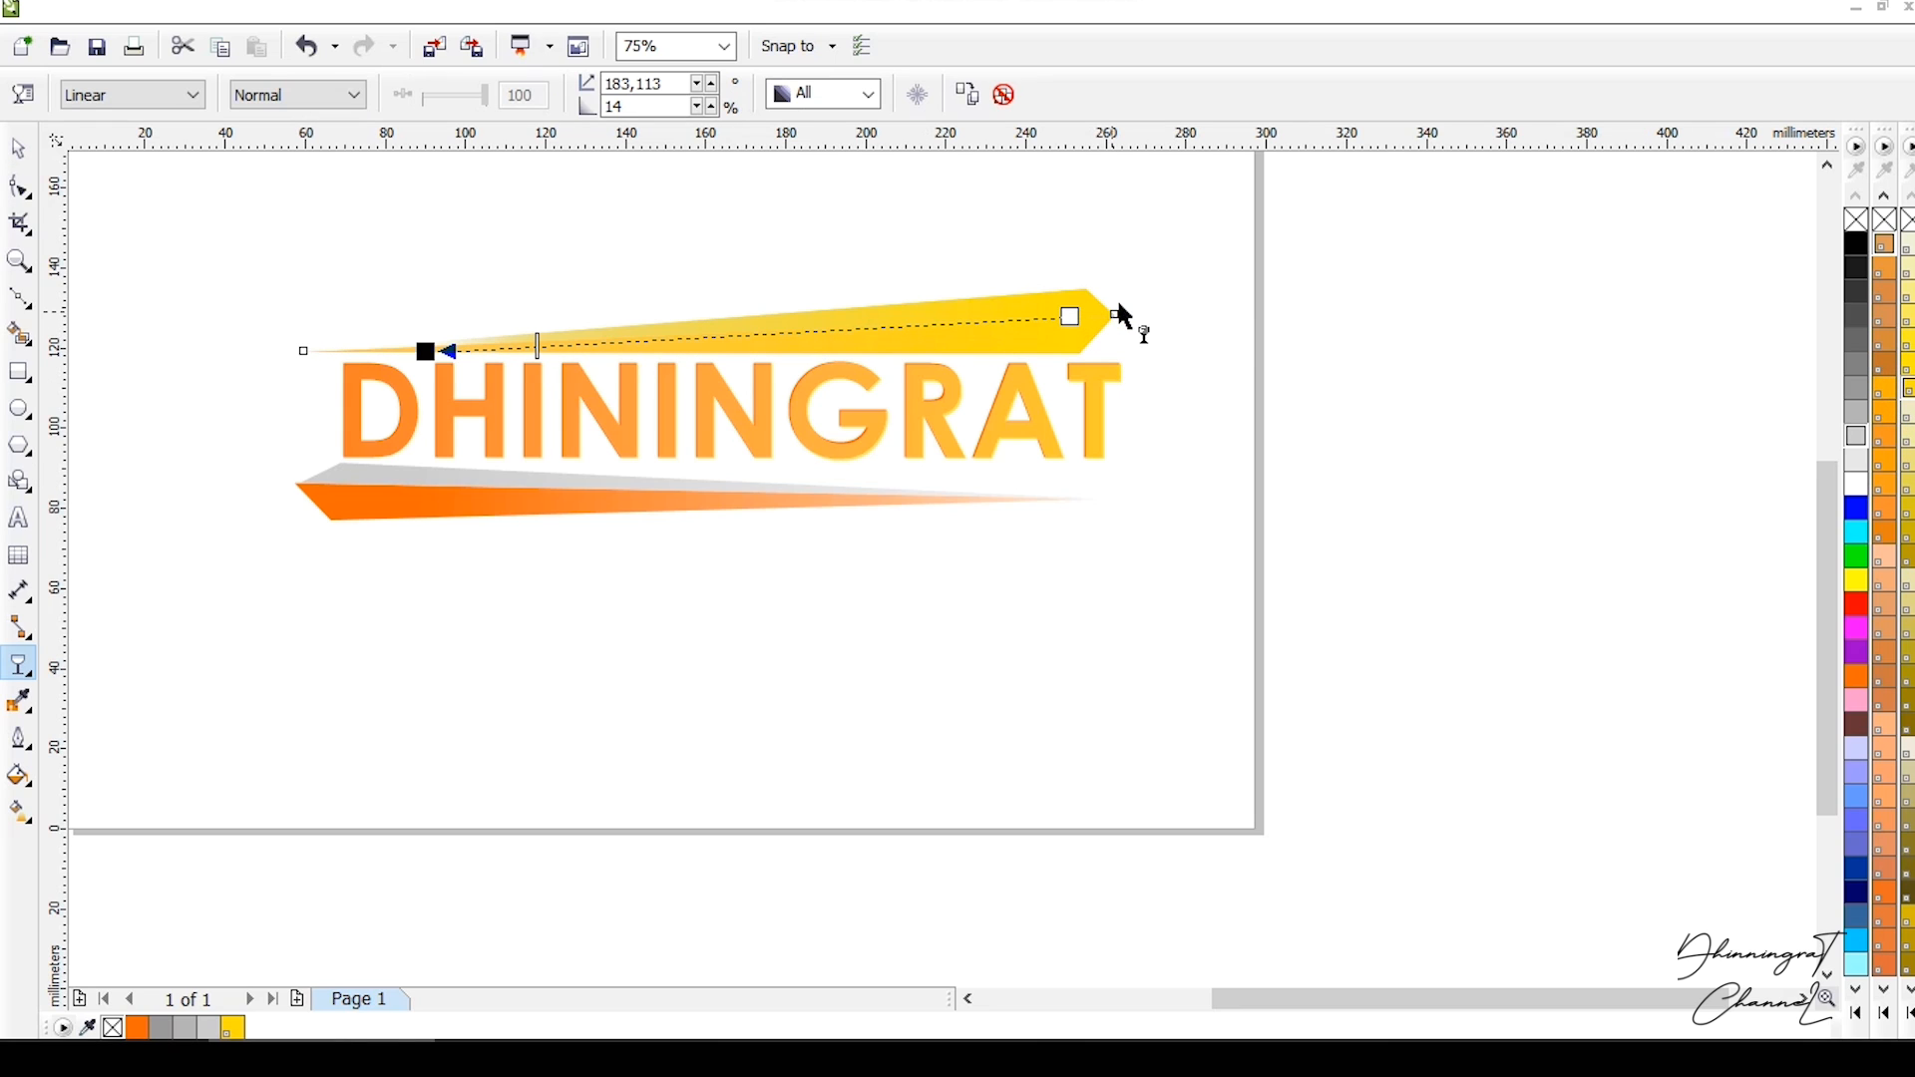
drag(1101, 300, 379, 335)
drag(1082, 304, 1245, 316)
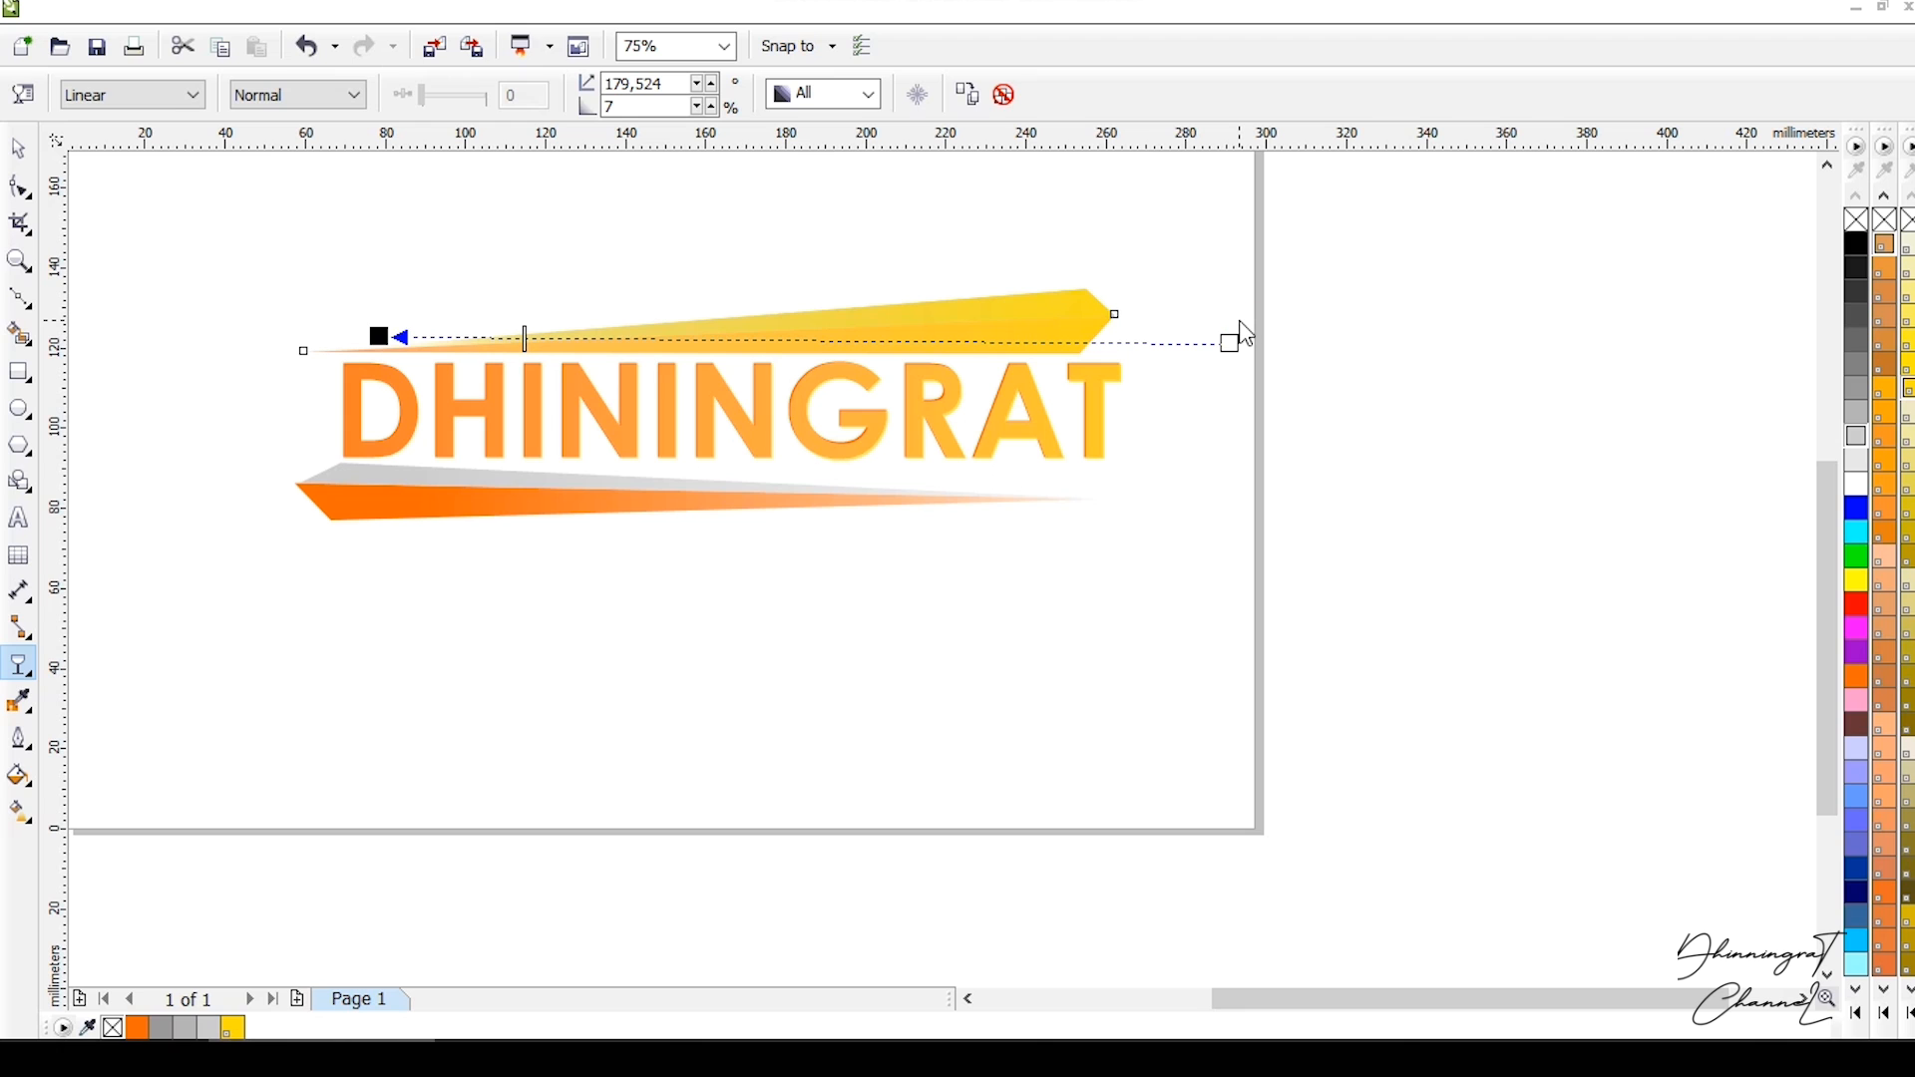
Undo the yellow fill and the linear transparency on the upper wedge copy.
key(ctrl+s)
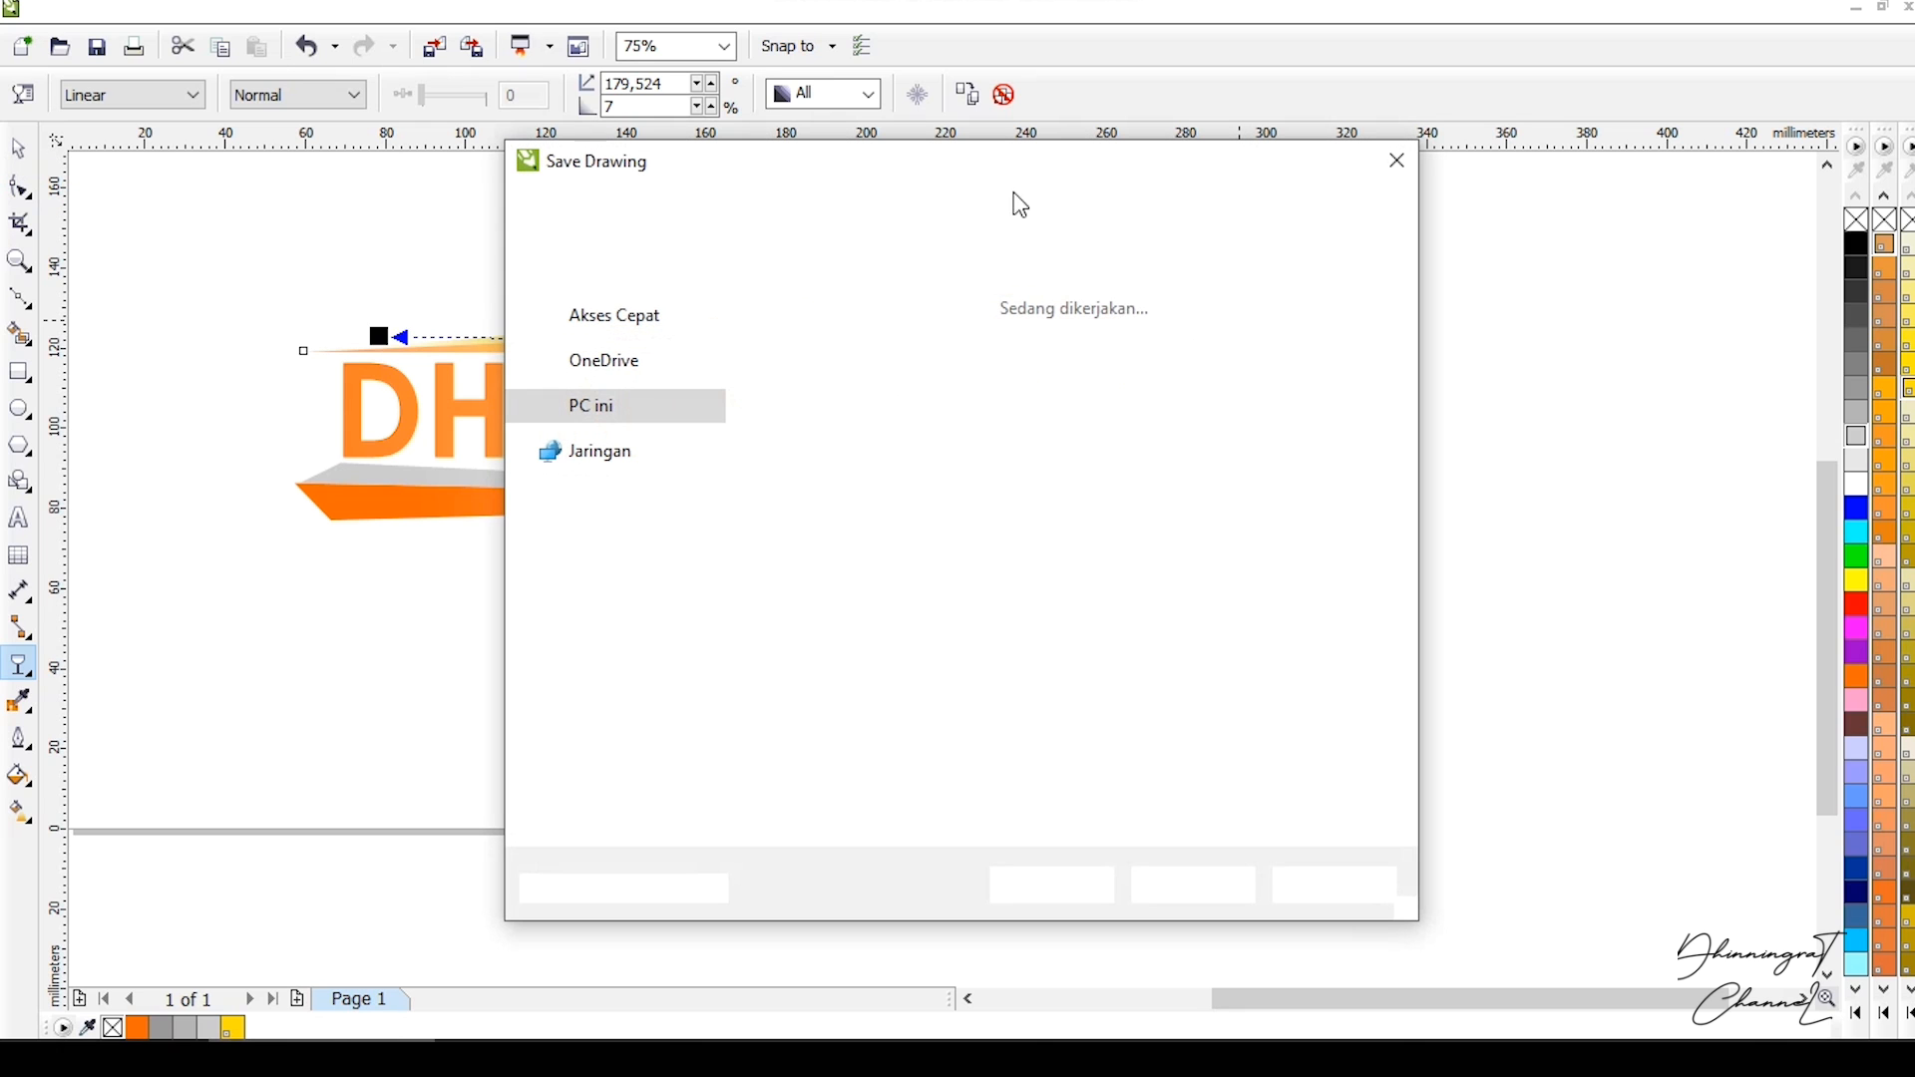
click(1398, 160)
key(ctrl+z)
key(ctrl+z)
key(ctrl+z)
key(space)
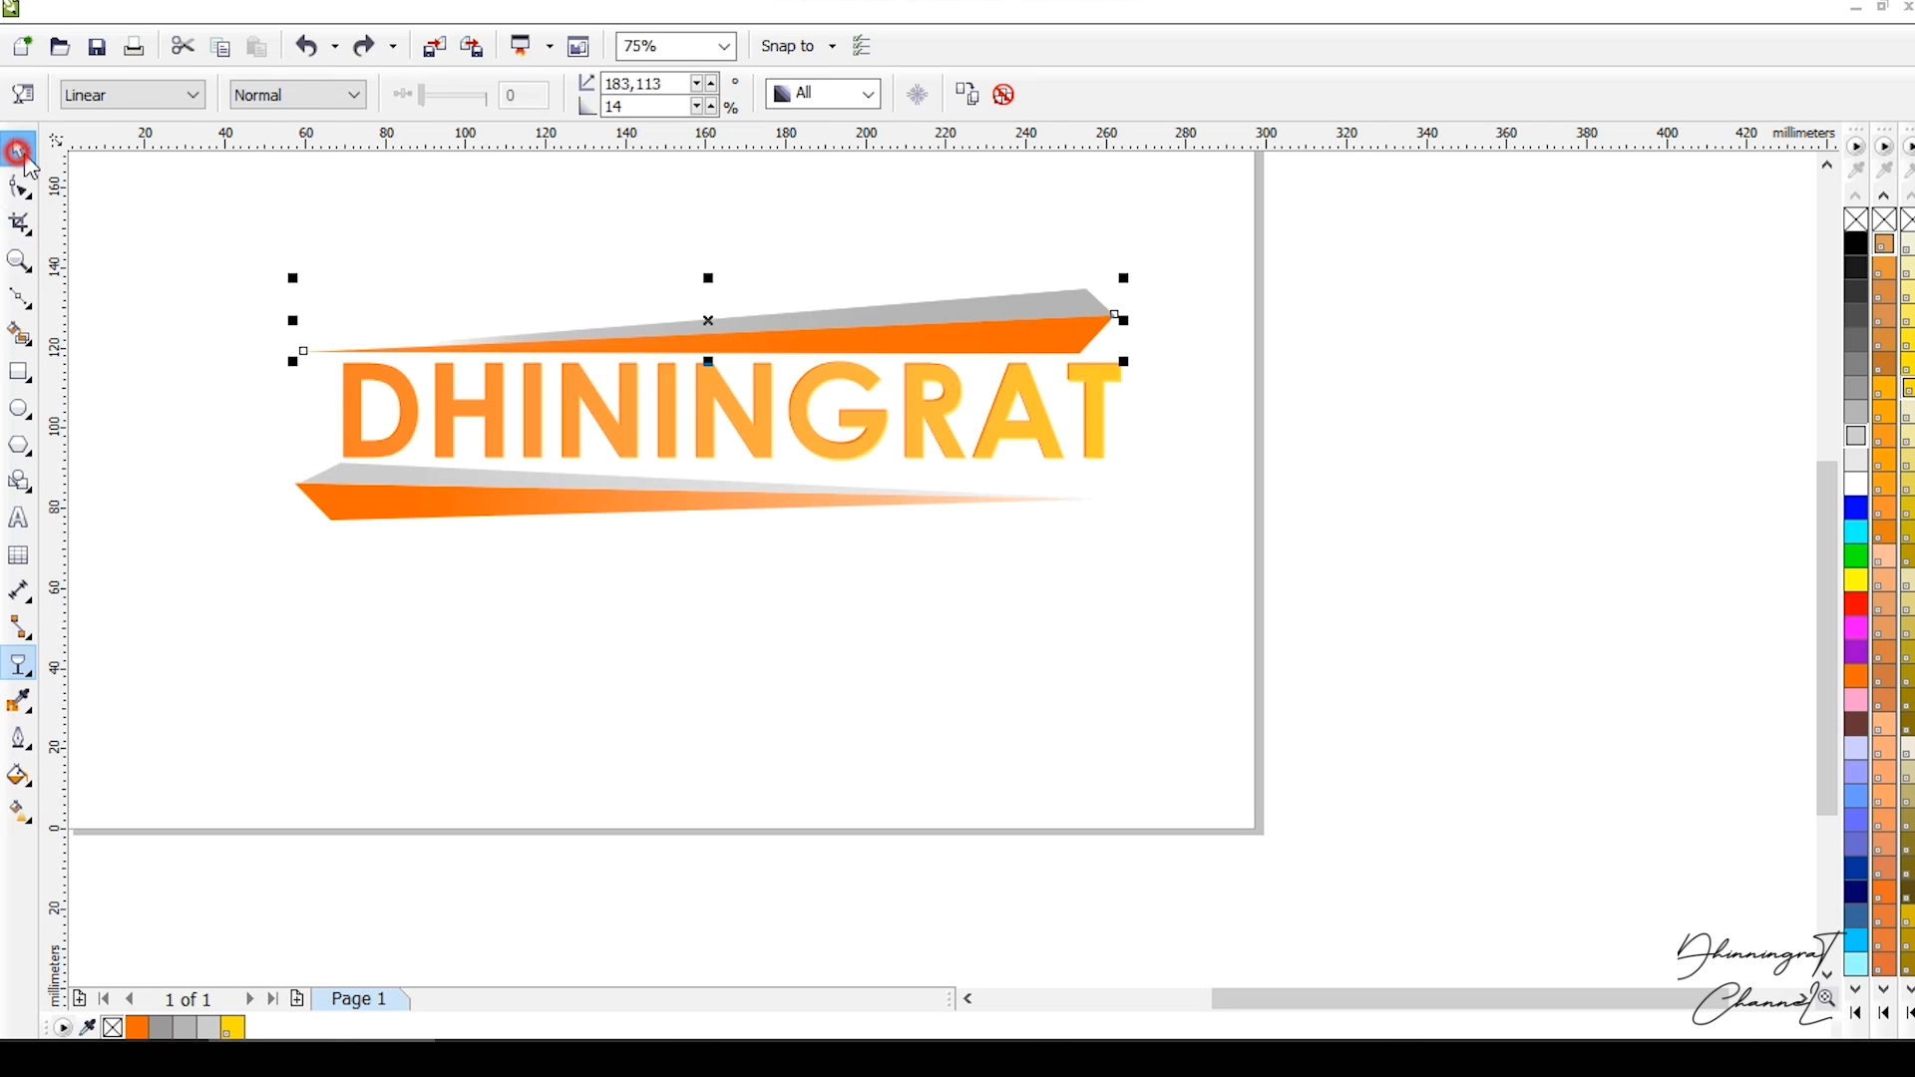
Remove the duplicate lying over the upper wedge group.
click(290, 151)
drag(905, 318, 1253, 299)
click(1227, 320)
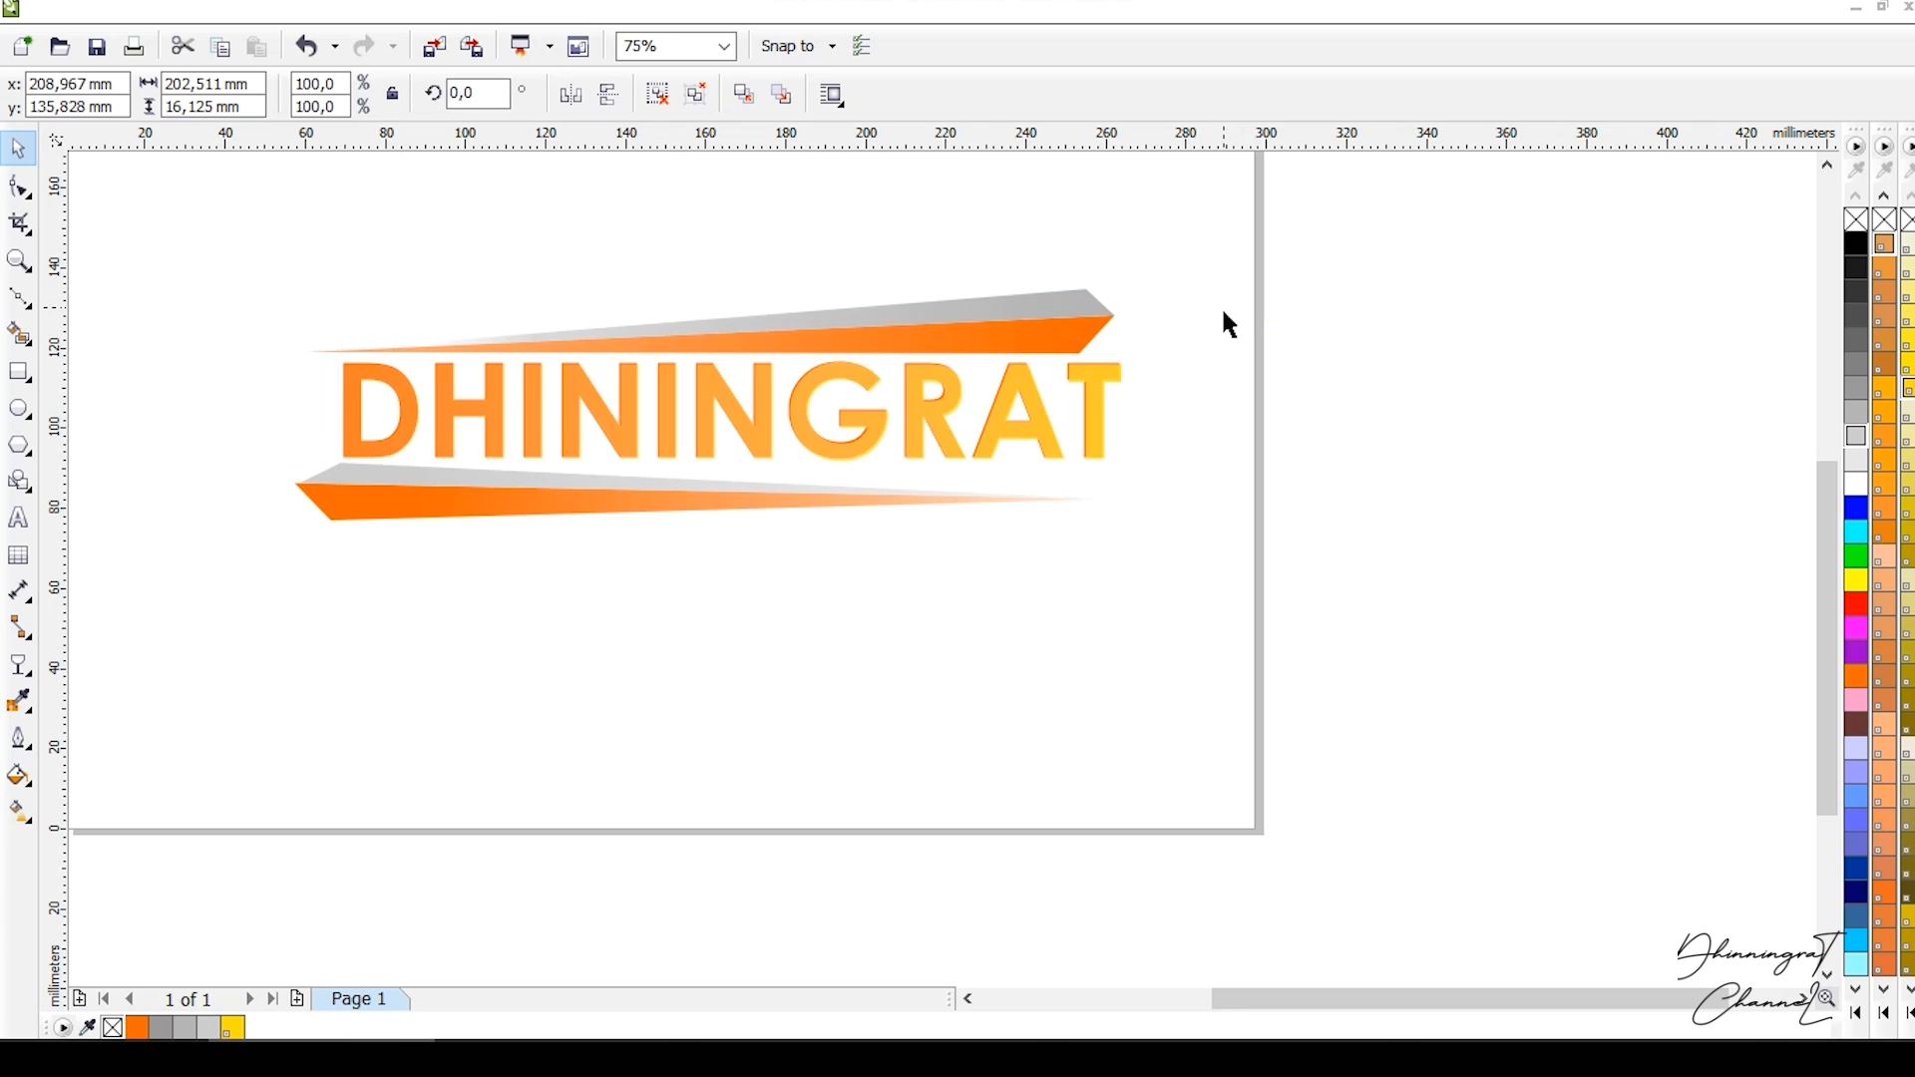
Try to shift the yellow DHININGRAT copy slightly to the left of the orange text.
scroll(1225, 369, down, 2)
scroll(1167, 380, up, 2)
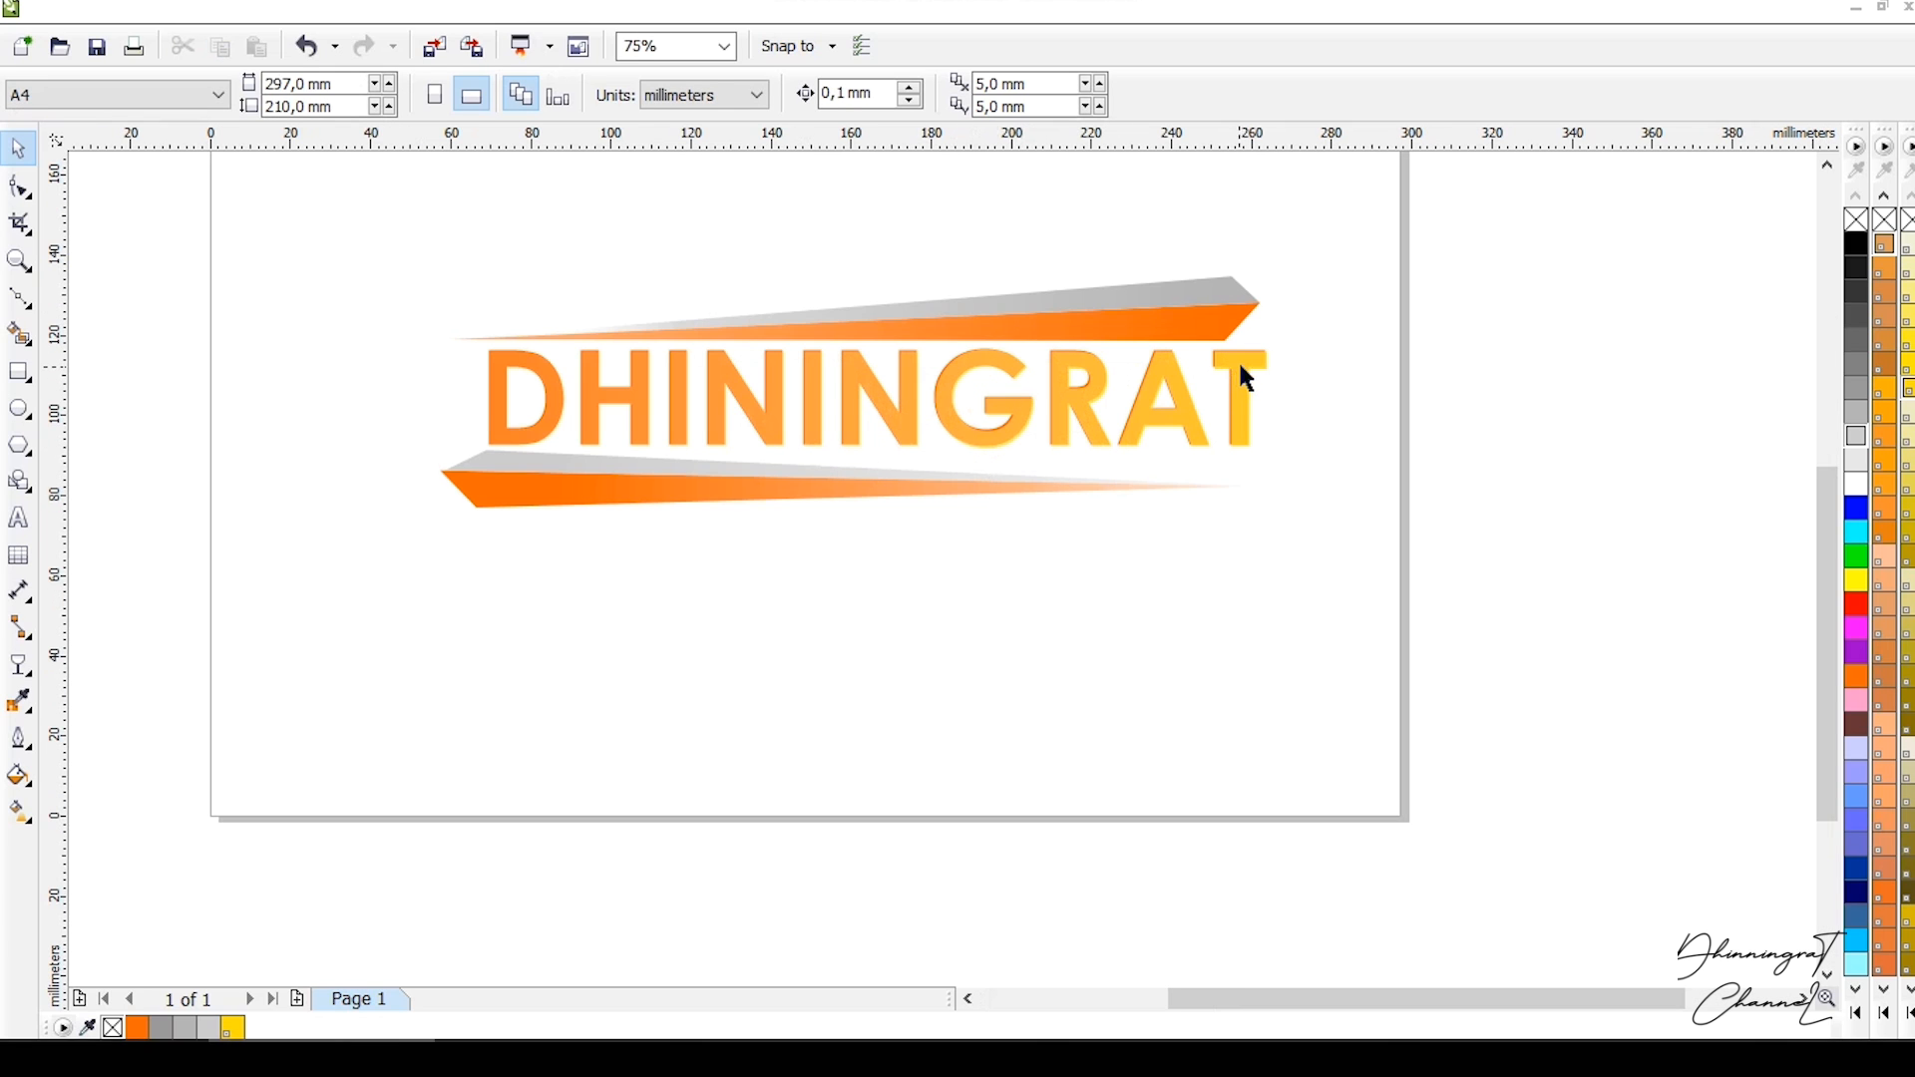
scroll(1212, 371, up, 2)
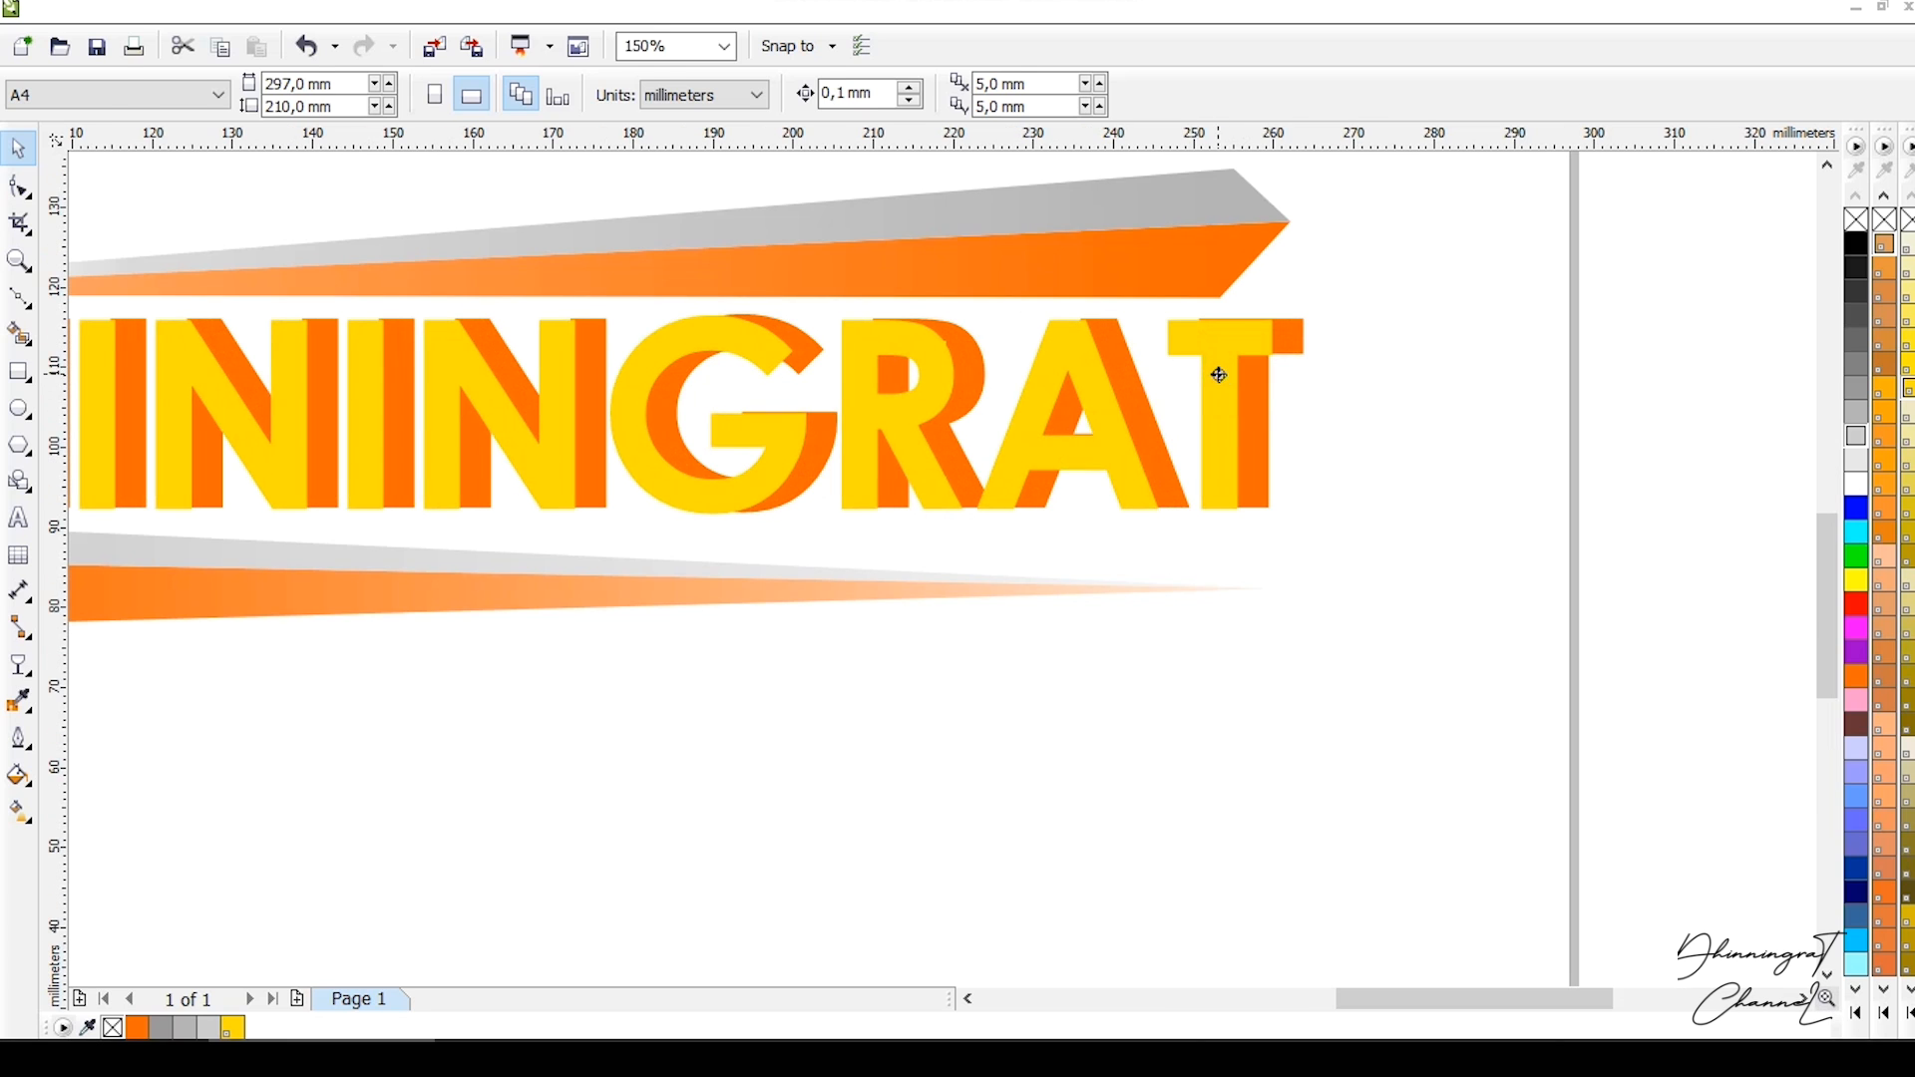
click(1219, 375)
scroll(1405, 518, down, 2)
Group the DHININGRAT text with its yellow copy and move the group about 3 mm to the left.
drag(1406, 520, 397, 385)
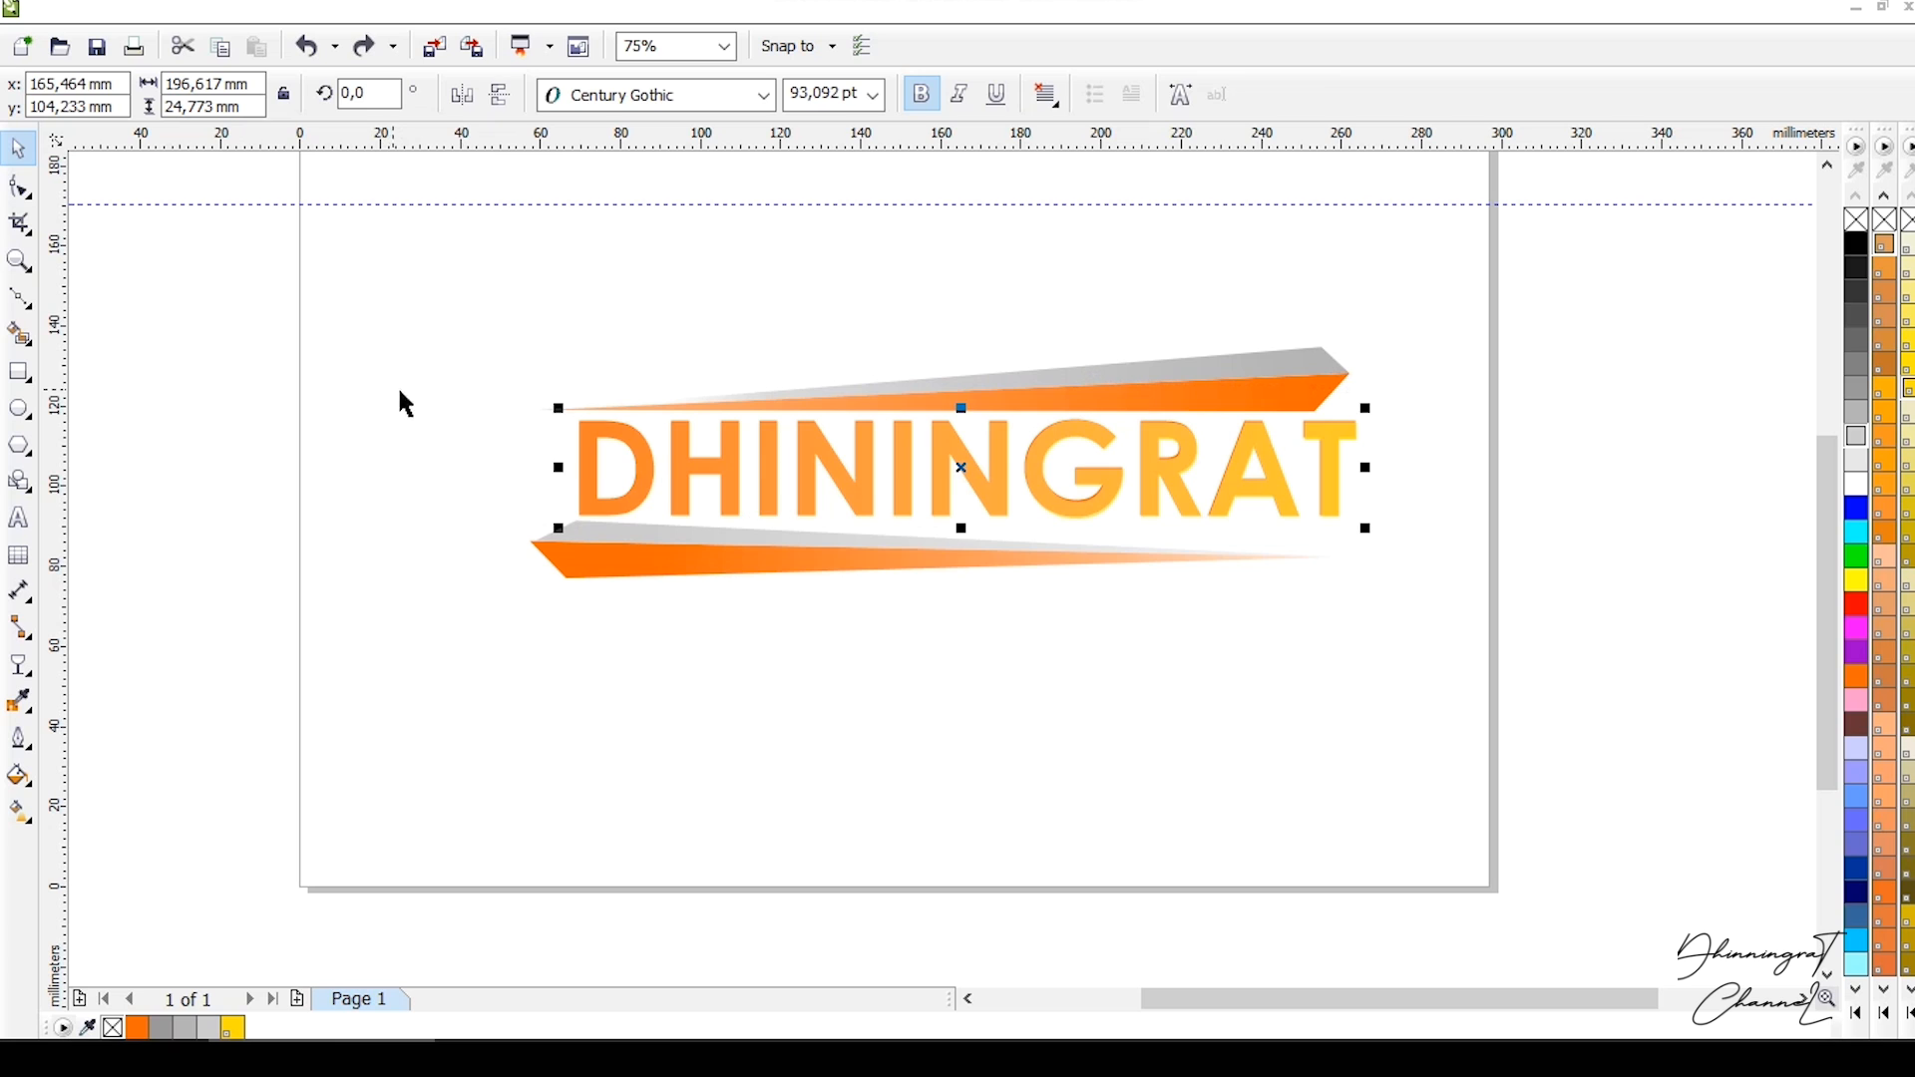
scroll(1048, 473, up, 3)
drag(1013, 458, 961, 458)
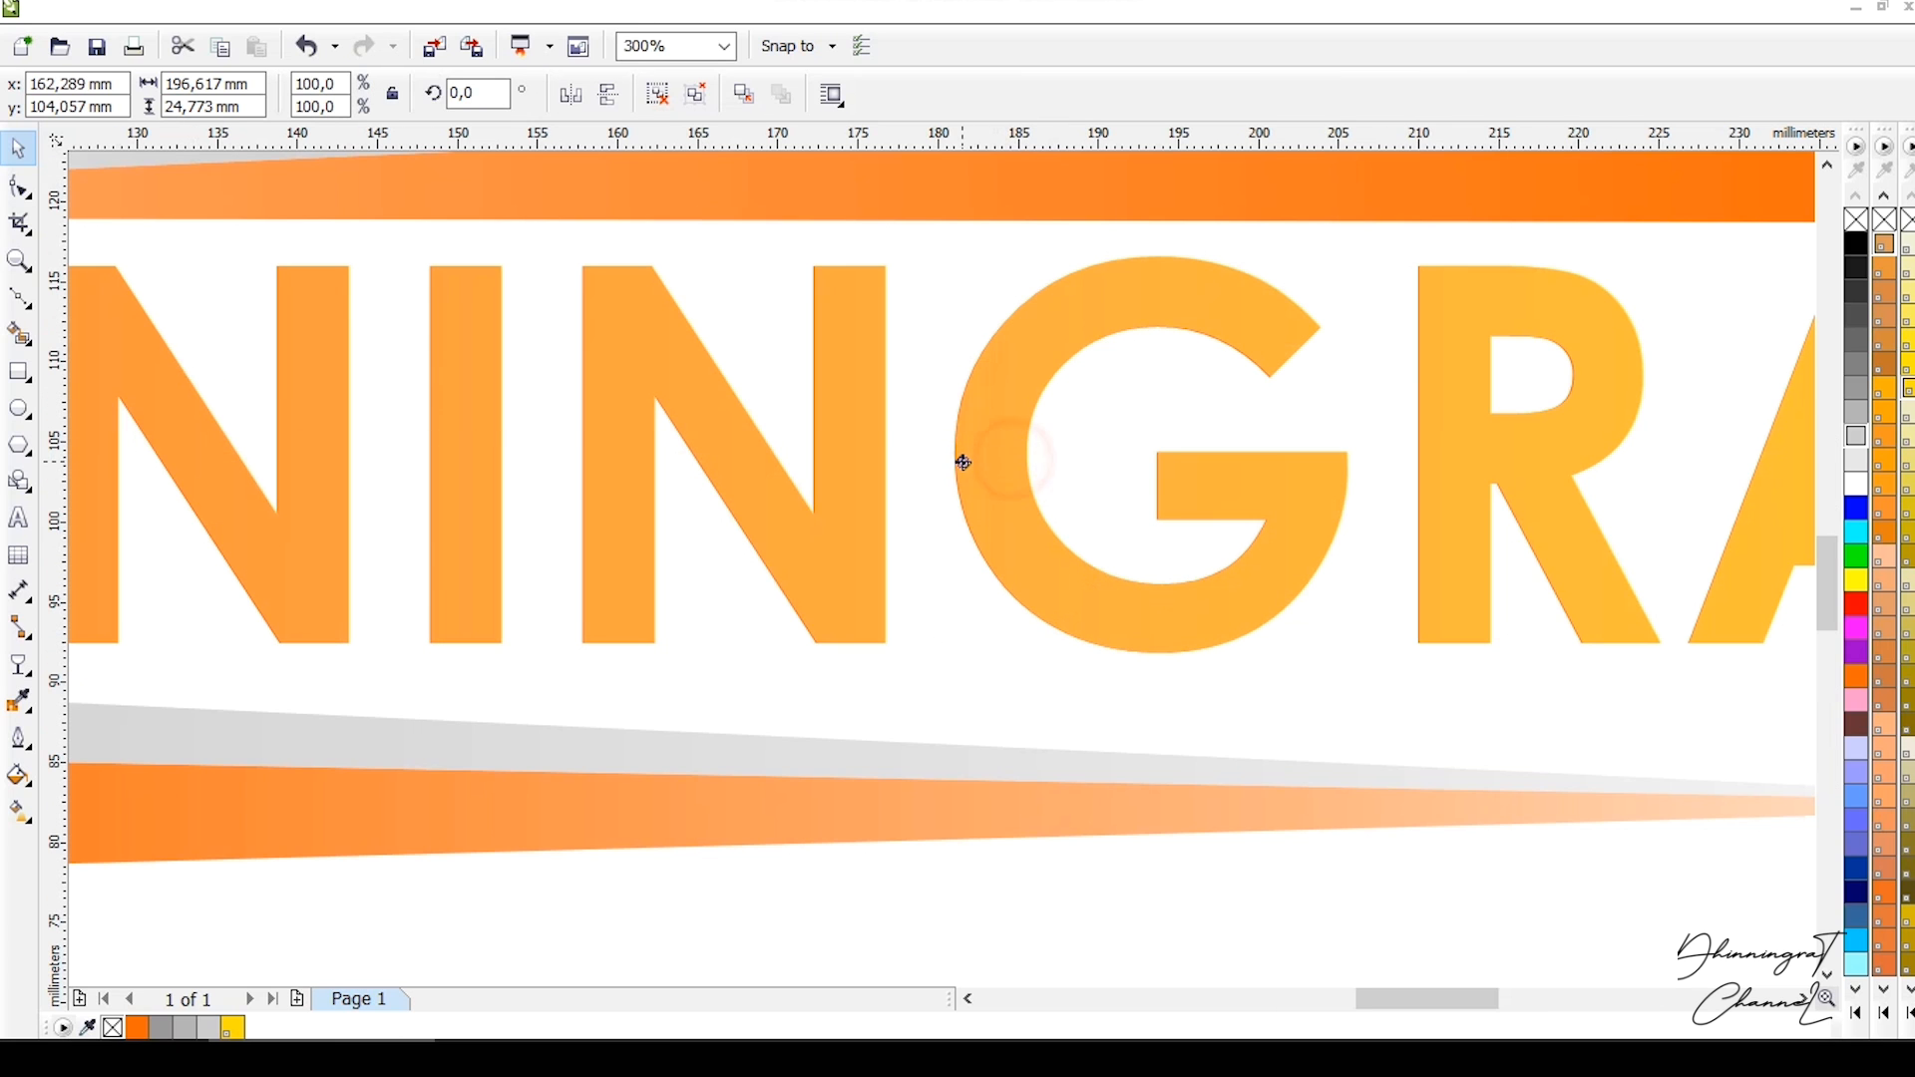
scroll(996, 459, down, 1)
scroll(1195, 655, down, 2)
click(1283, 671)
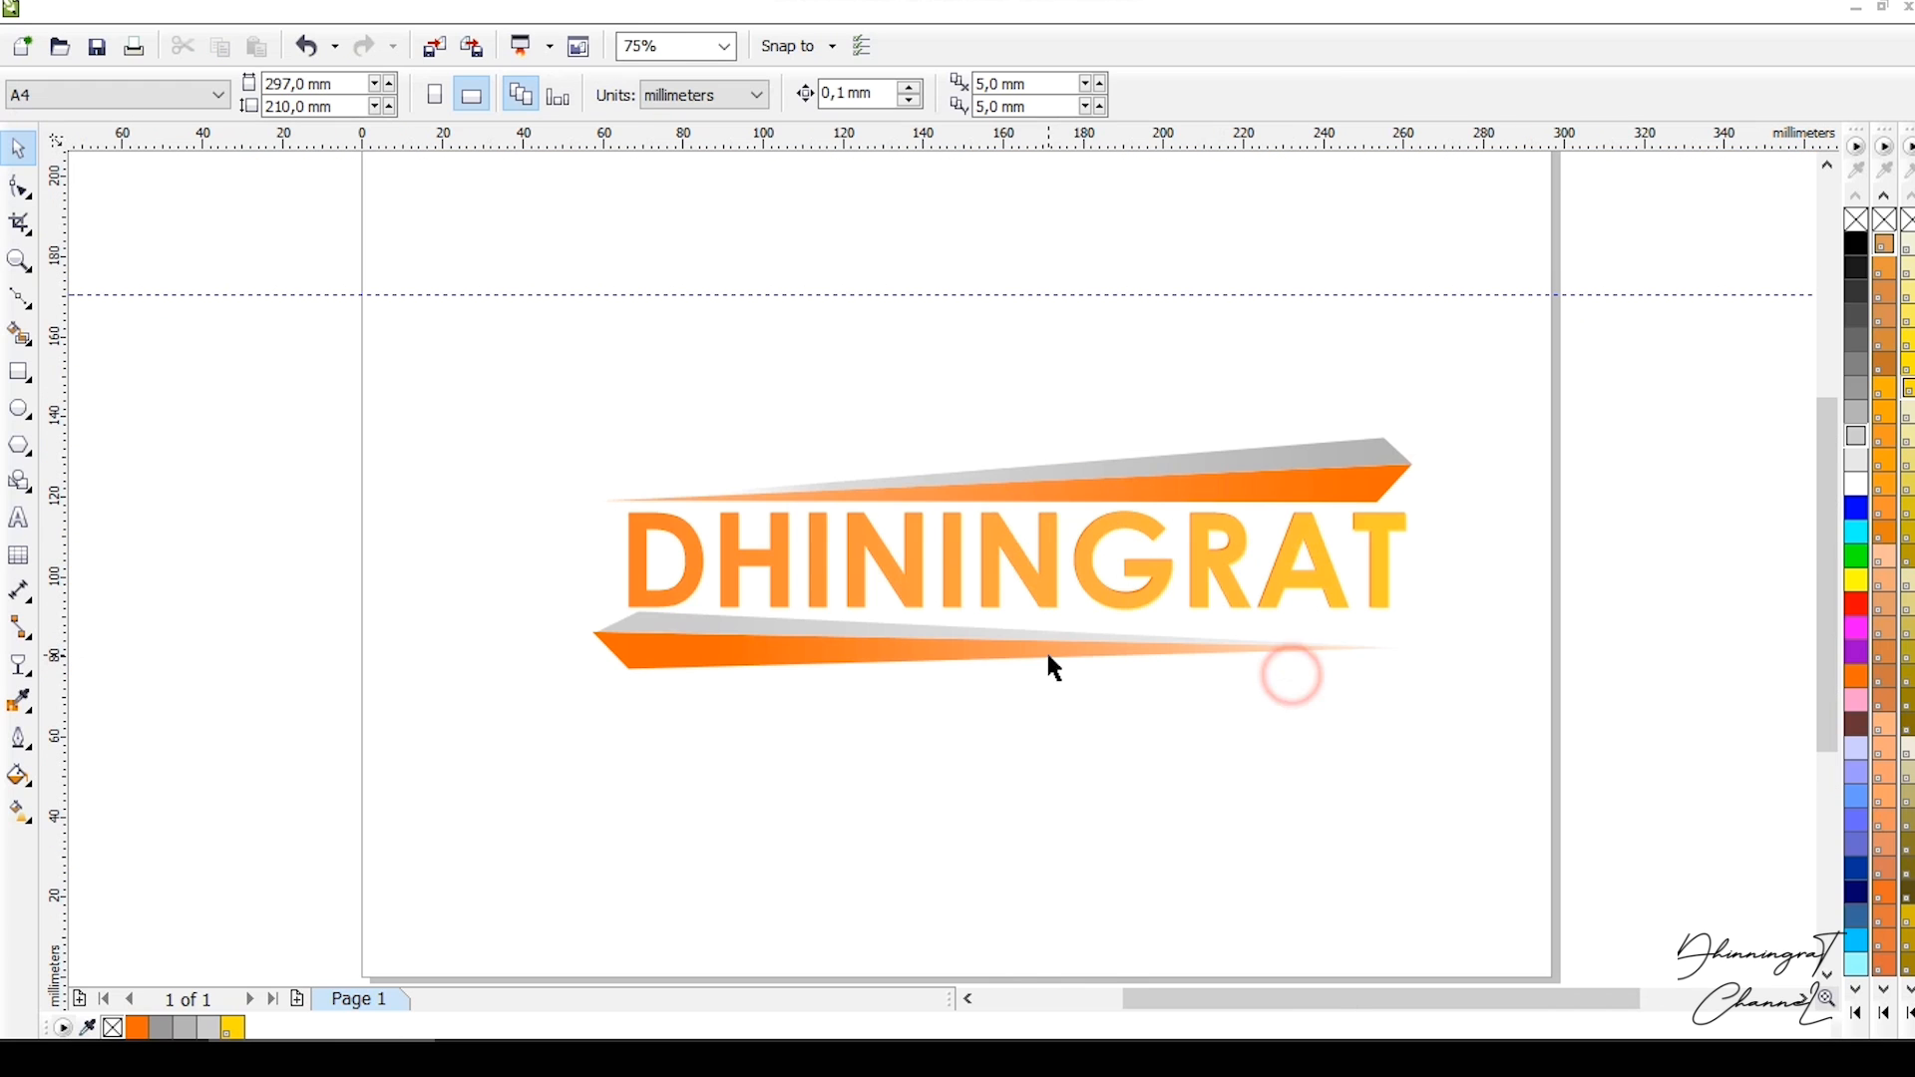
Add the text CHANNEL on the page below the lower wedge.
scroll(1041, 664, down, 2)
scroll(1039, 654, up, 2)
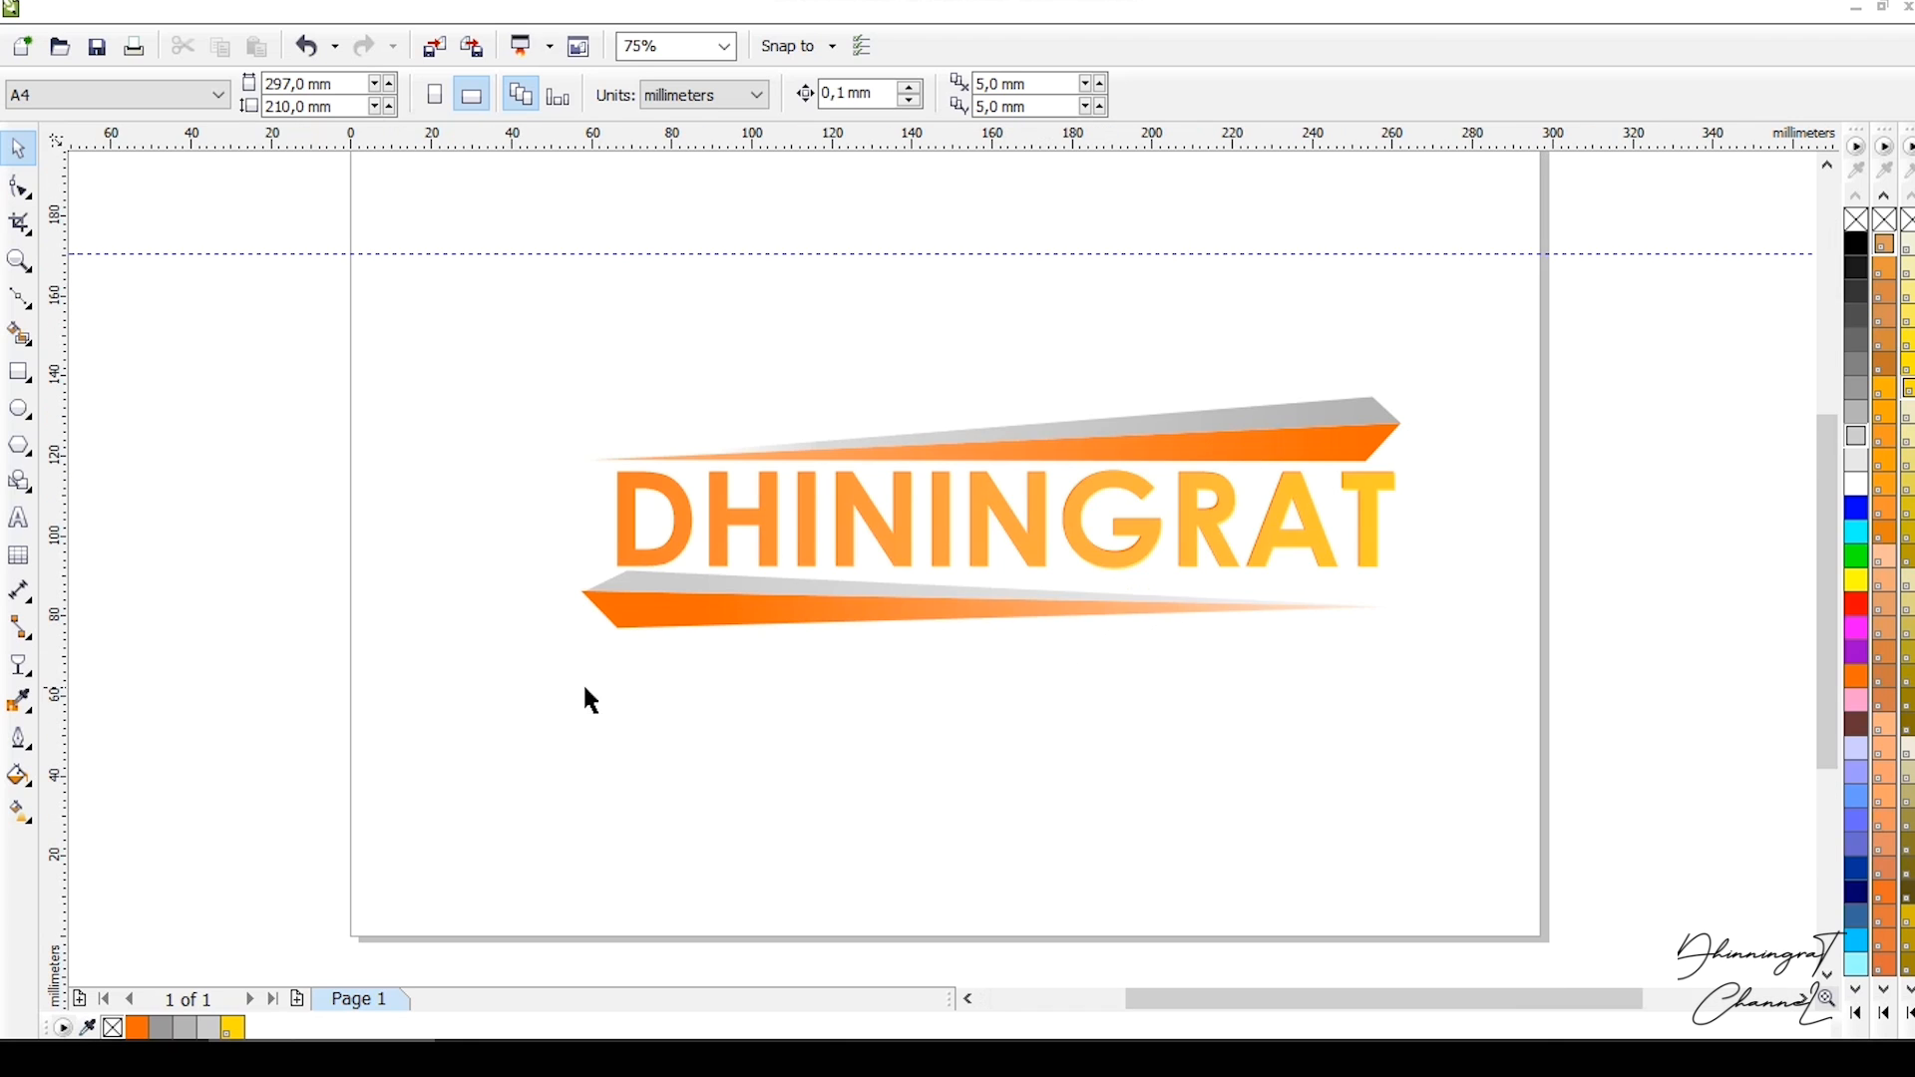
scroll(344, 658, down, 2)
scroll(571, 667, up, 2)
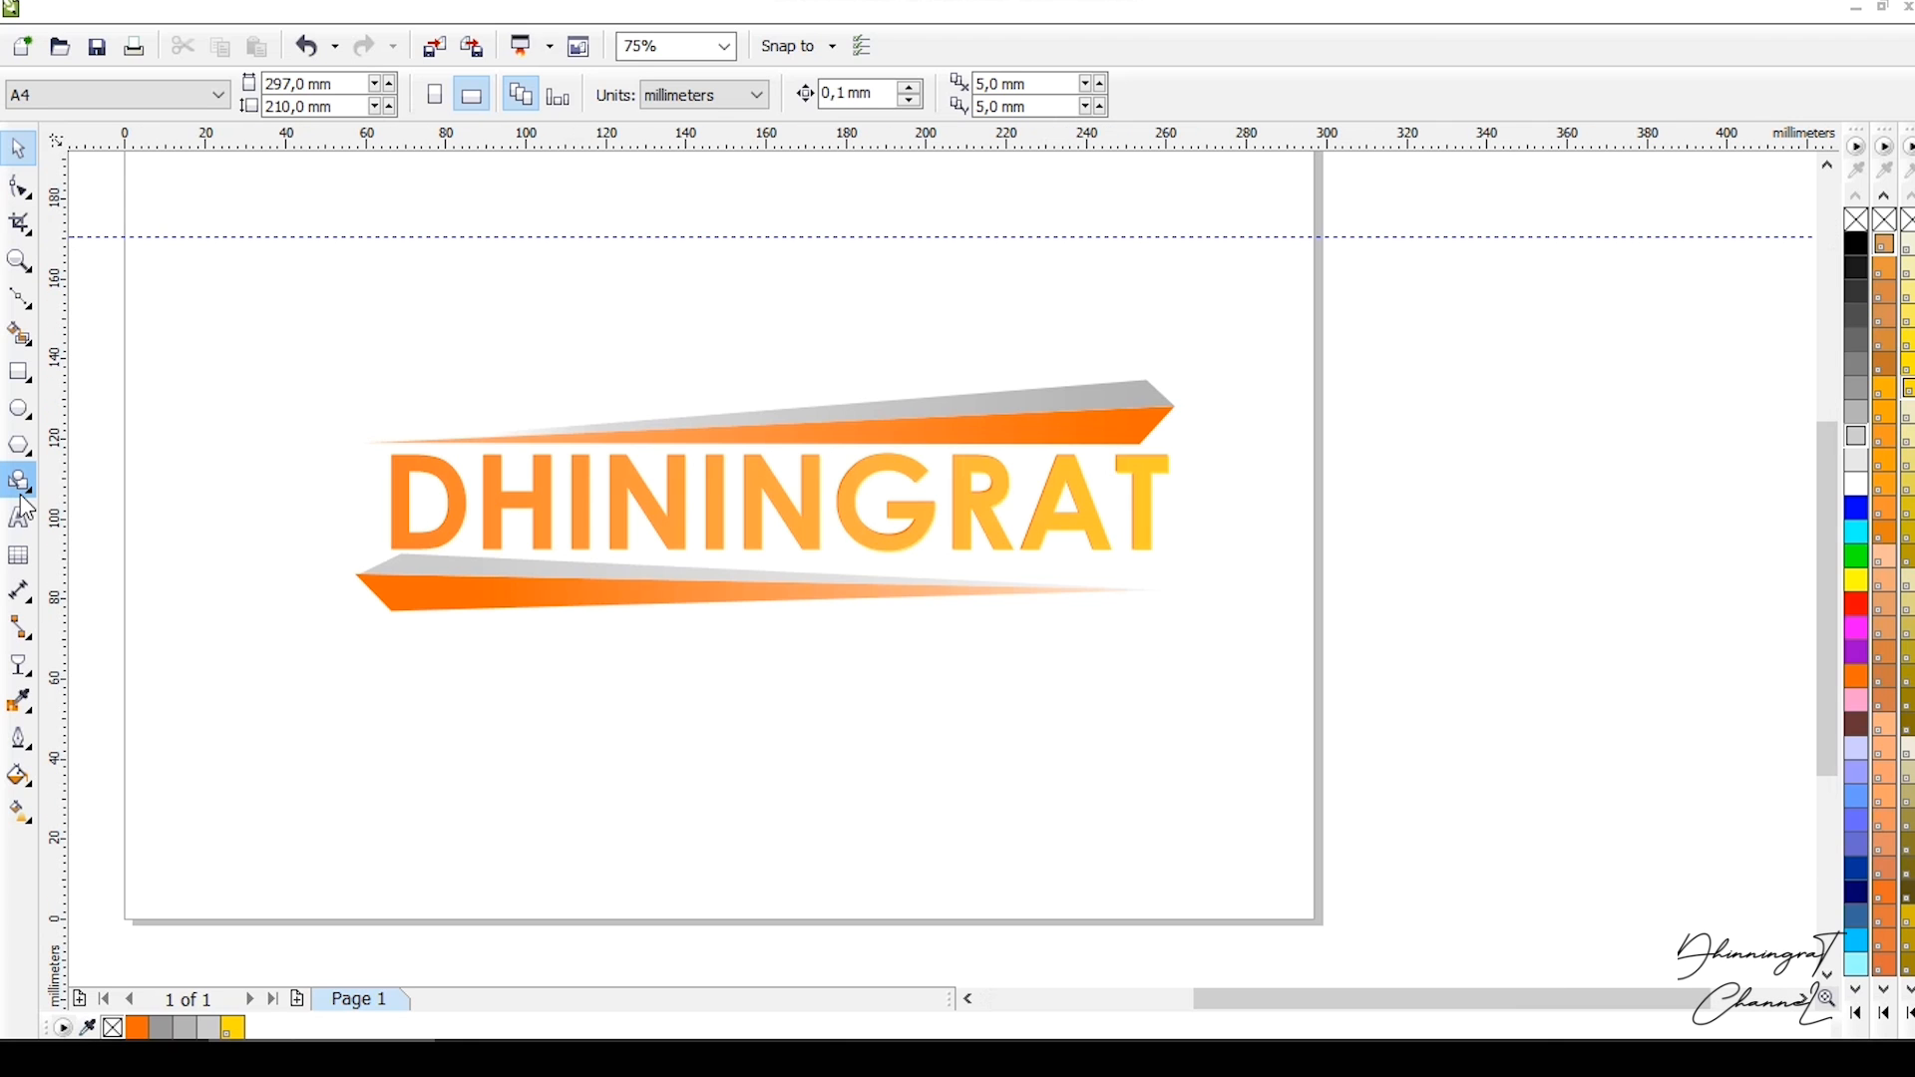
click(38, 523)
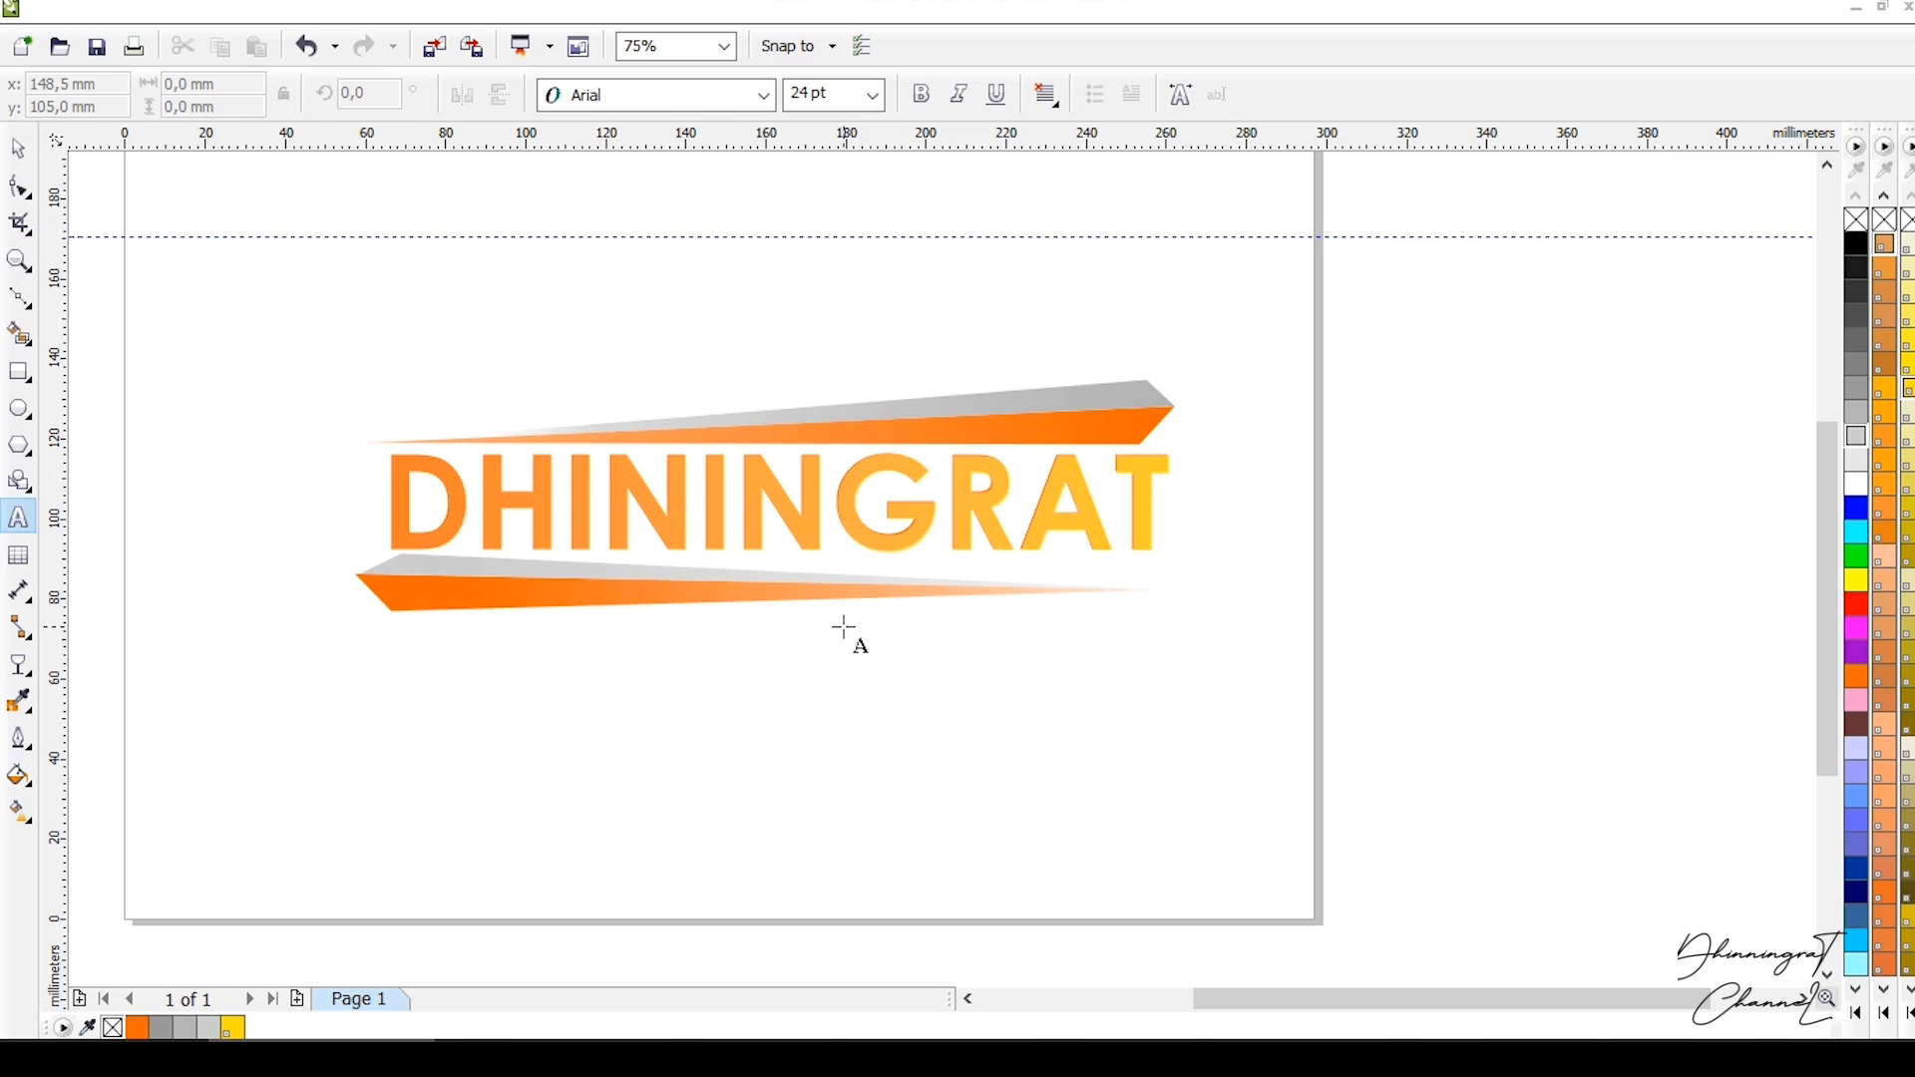
click(873, 674)
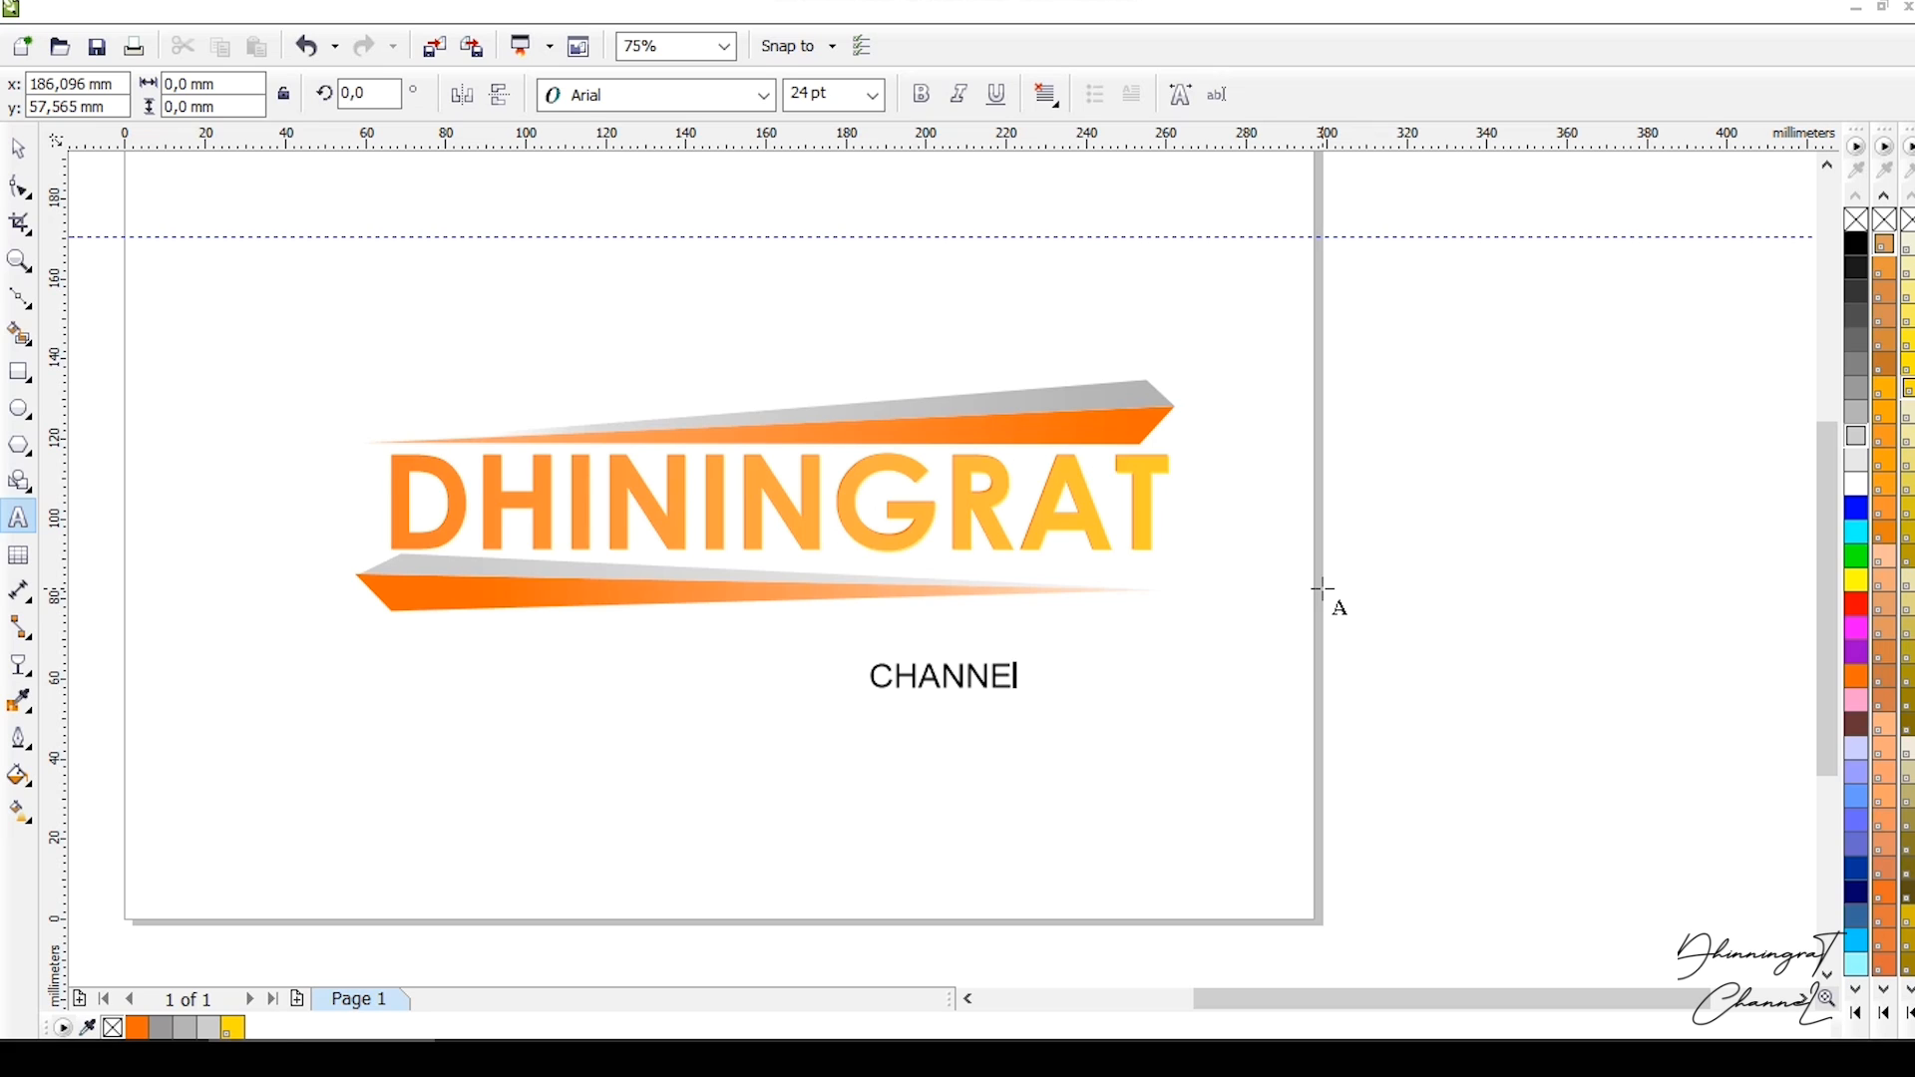
Format the CHANNEL text in orange, bold Century Gothic.
key(ctrl+a)
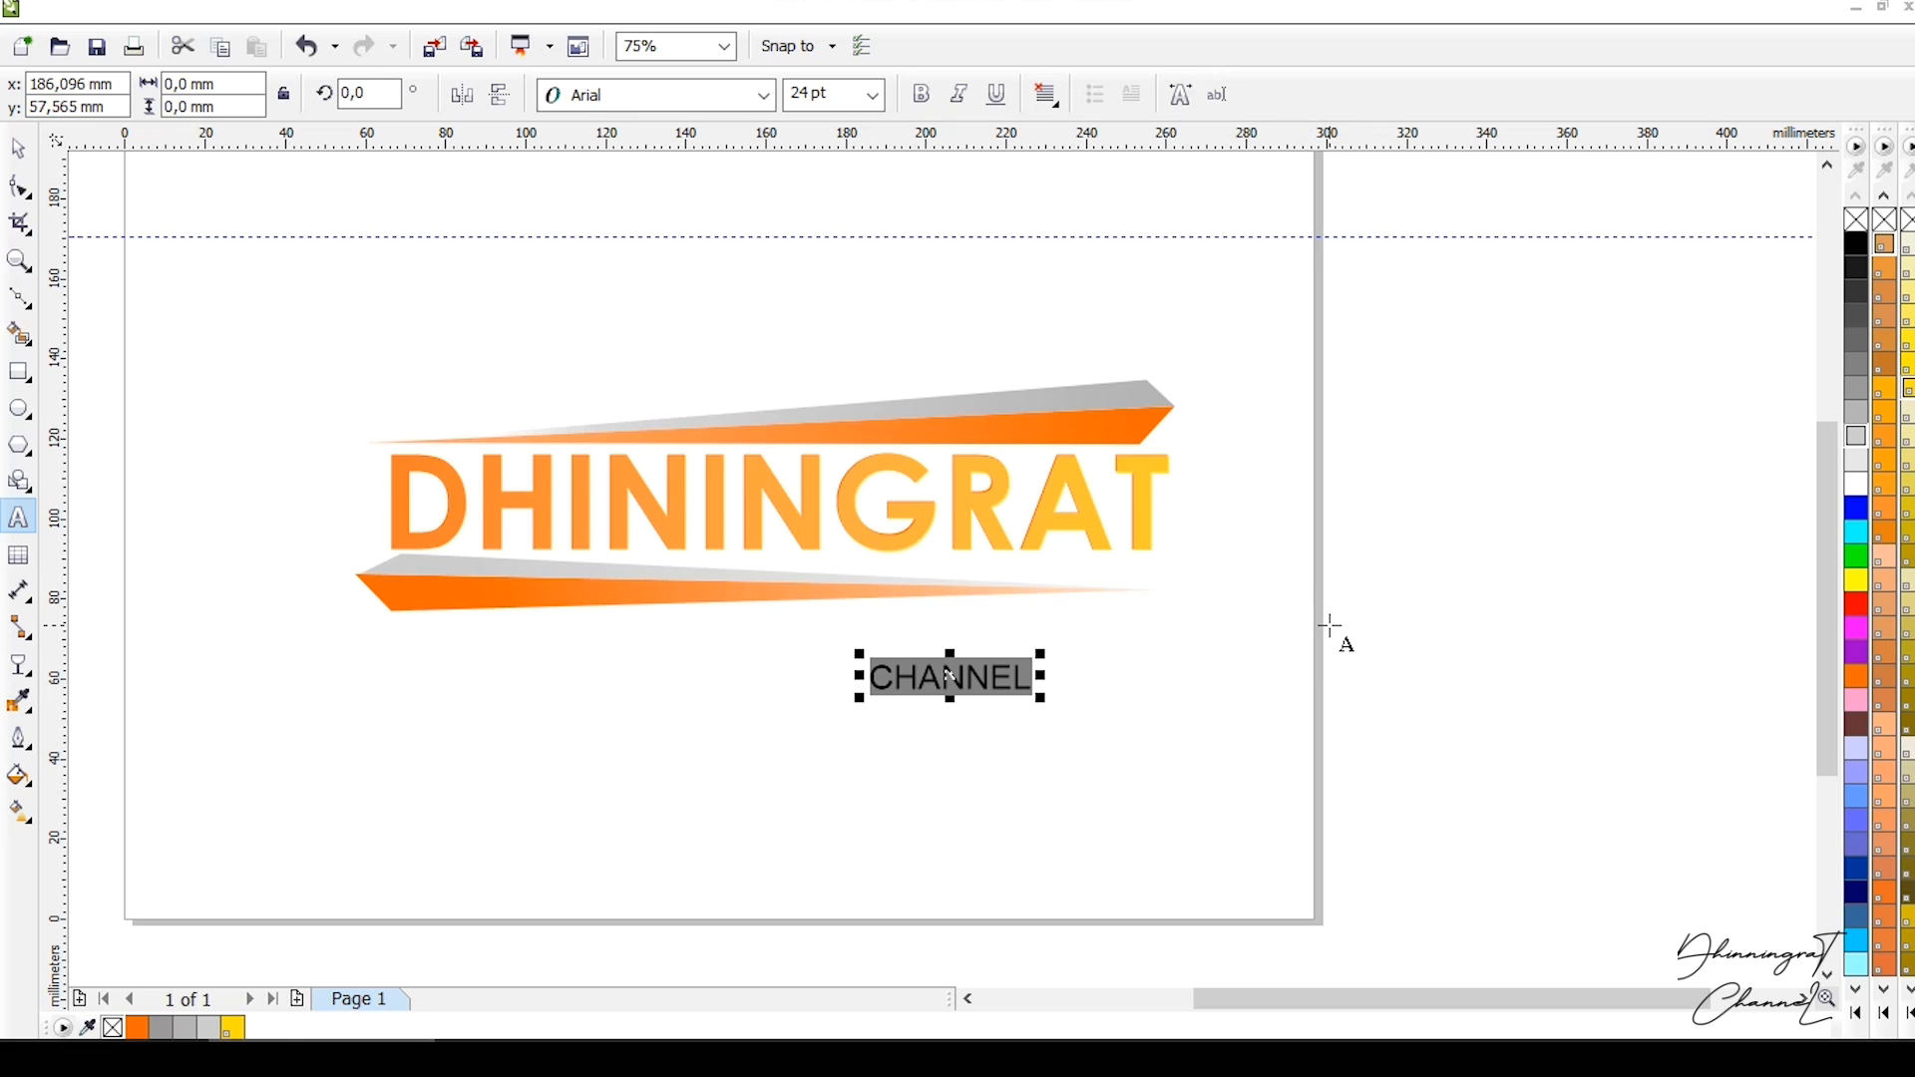
click(1856, 677)
click(922, 93)
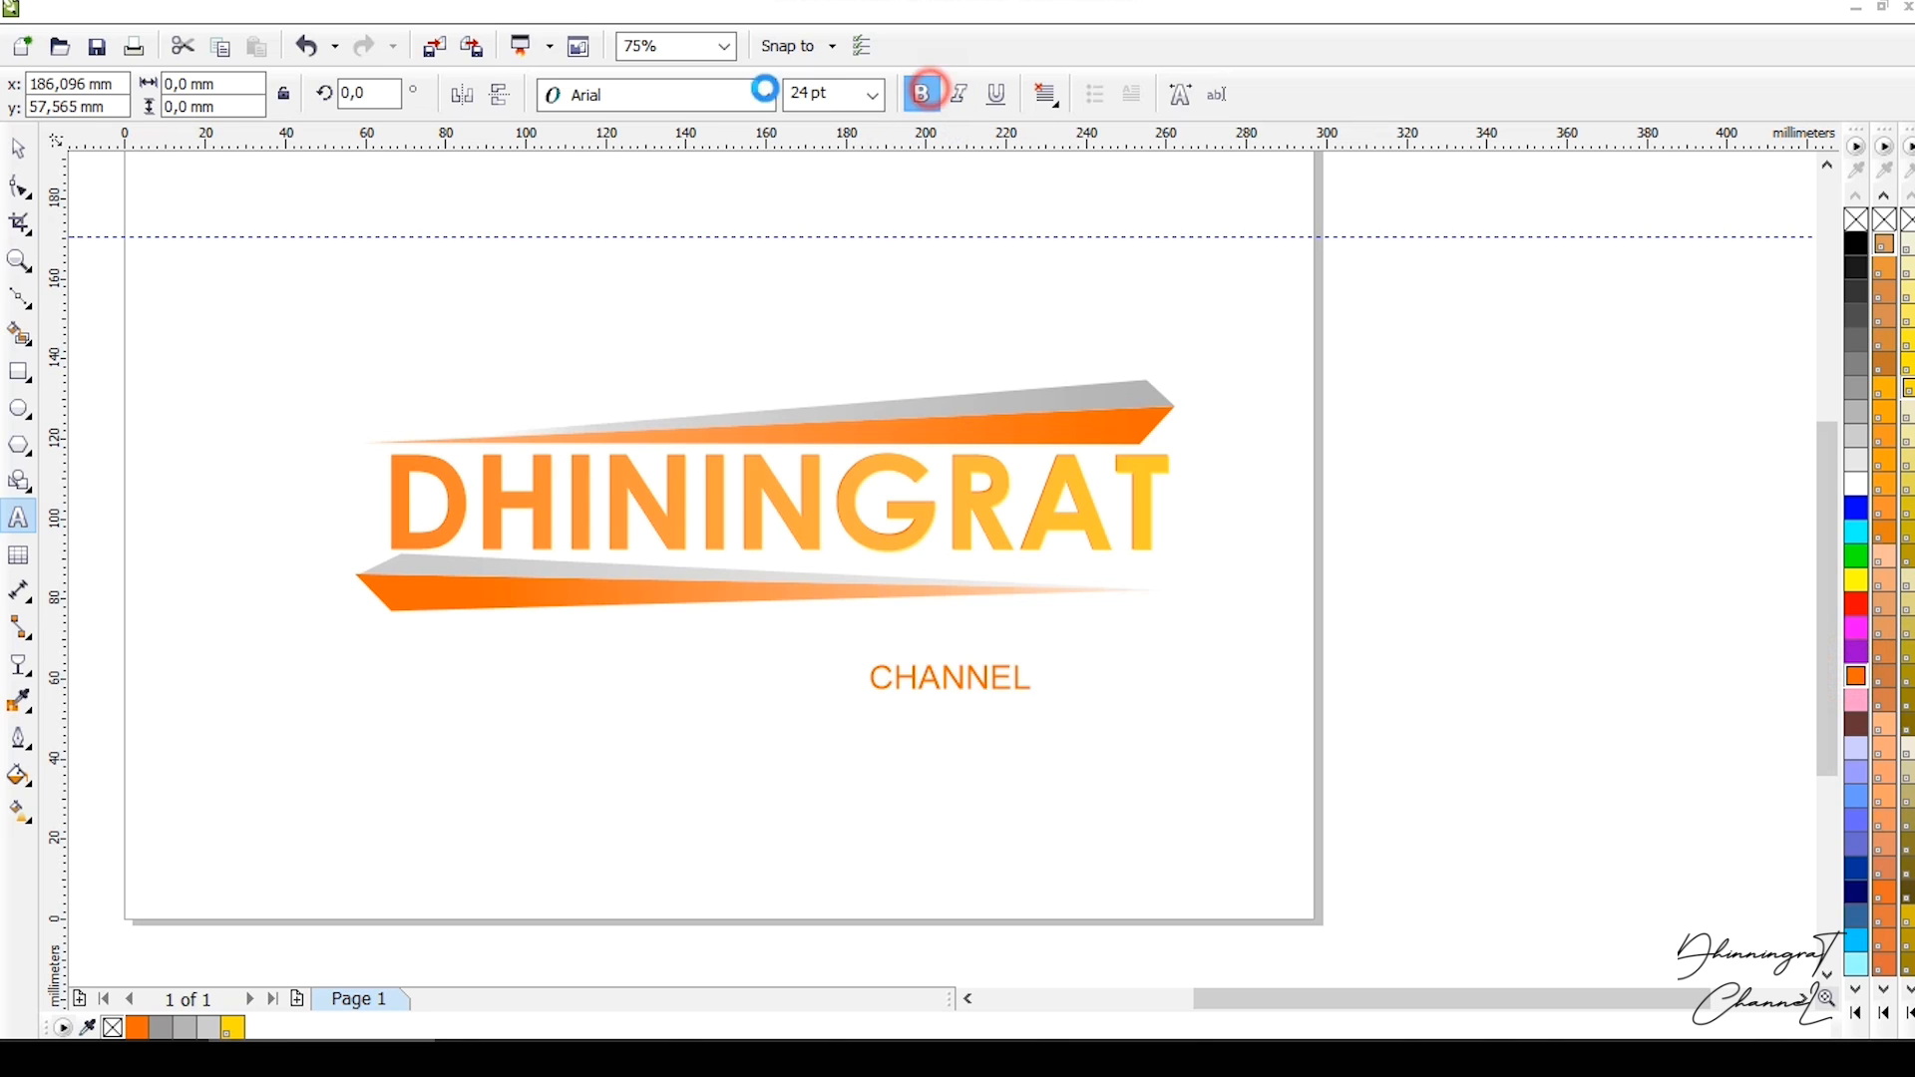
click(764, 95)
click(706, 157)
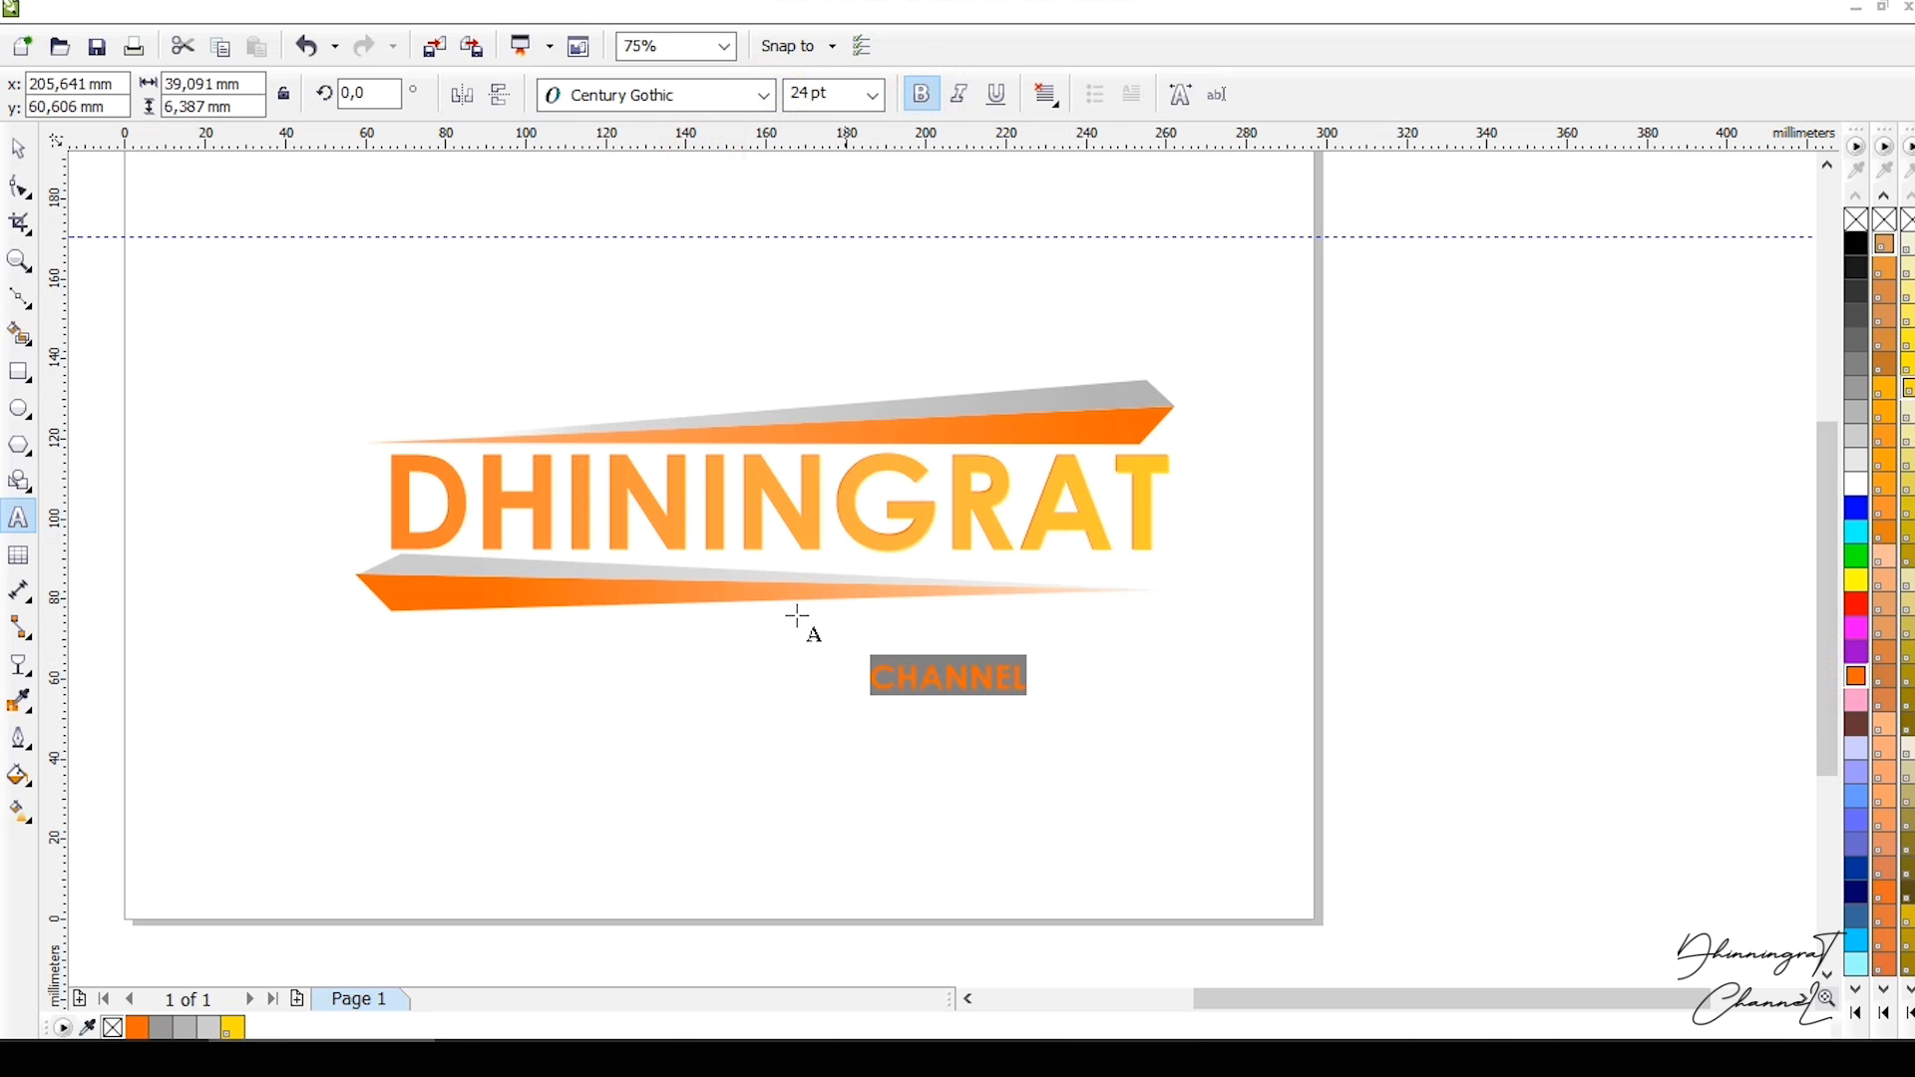
click(15, 148)
Duplicate the CHANNEL text exactly over the original and fill the copy with yellow.
scroll(957, 693, up, 3)
click(937, 653)
click(1065, 629)
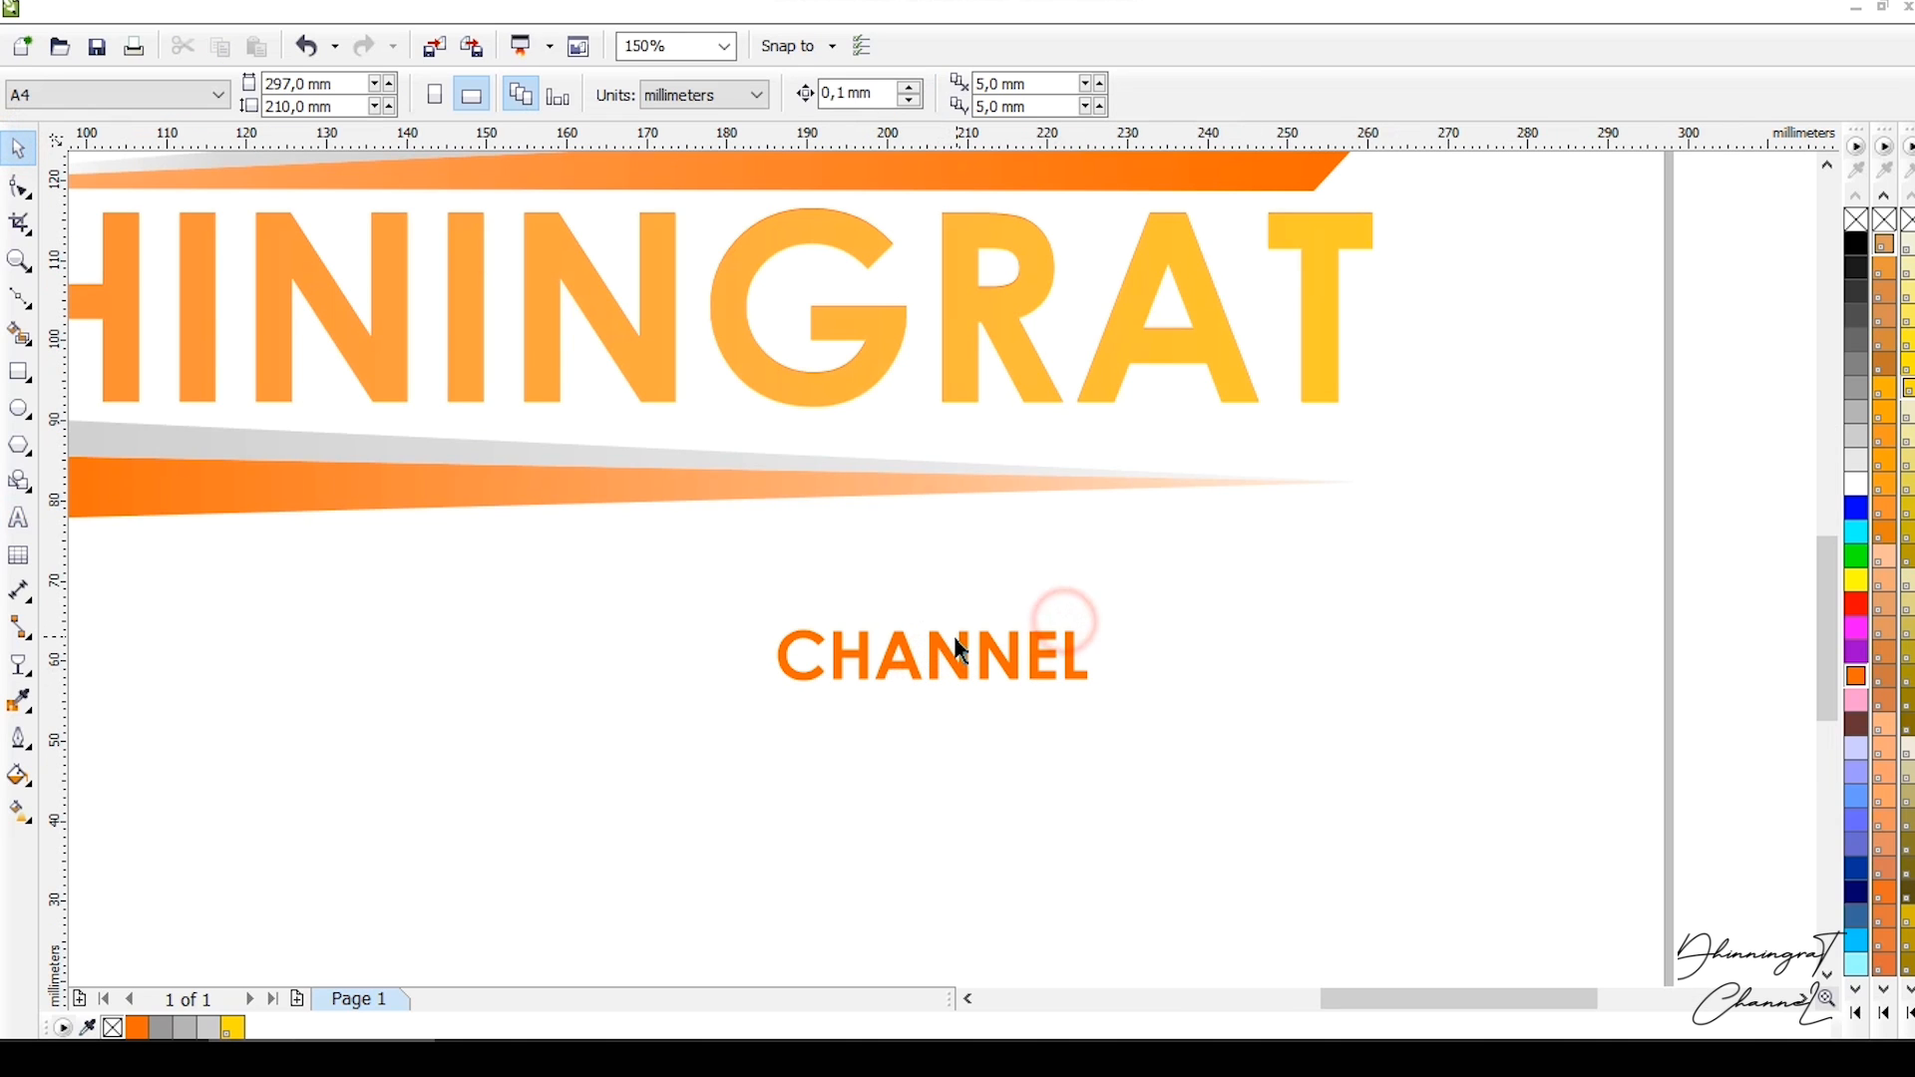
click(990, 668)
key(ctrl+d)
scroll(951, 660, up, 2)
drag(916, 618, 835, 699)
click(1868, 580)
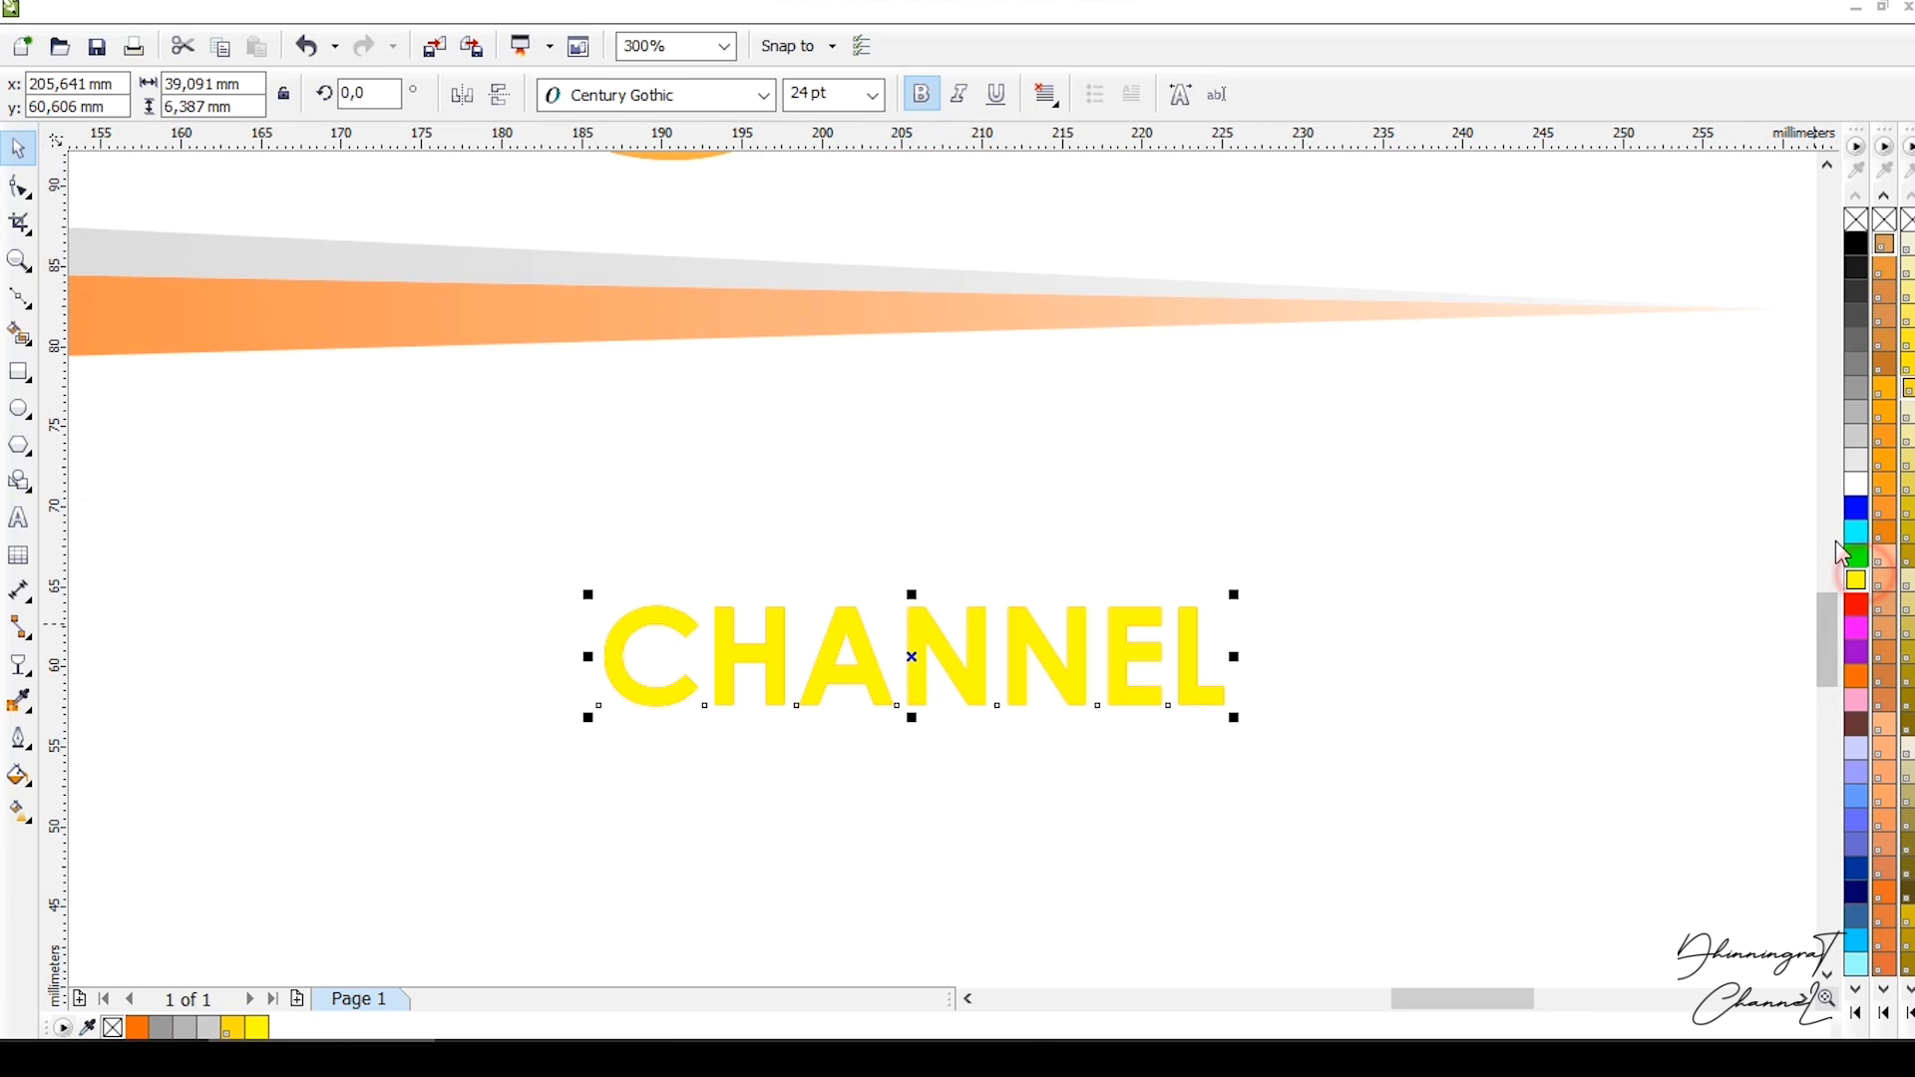
Apply a linear transparency to the yellow CHANNEL copy, fading toward the first letters and extending beyond both ends of the word.
key(b)
drag(618, 656, 1359, 654)
scroll(1240, 628, down, 2)
scroll(1001, 631, up, 2)
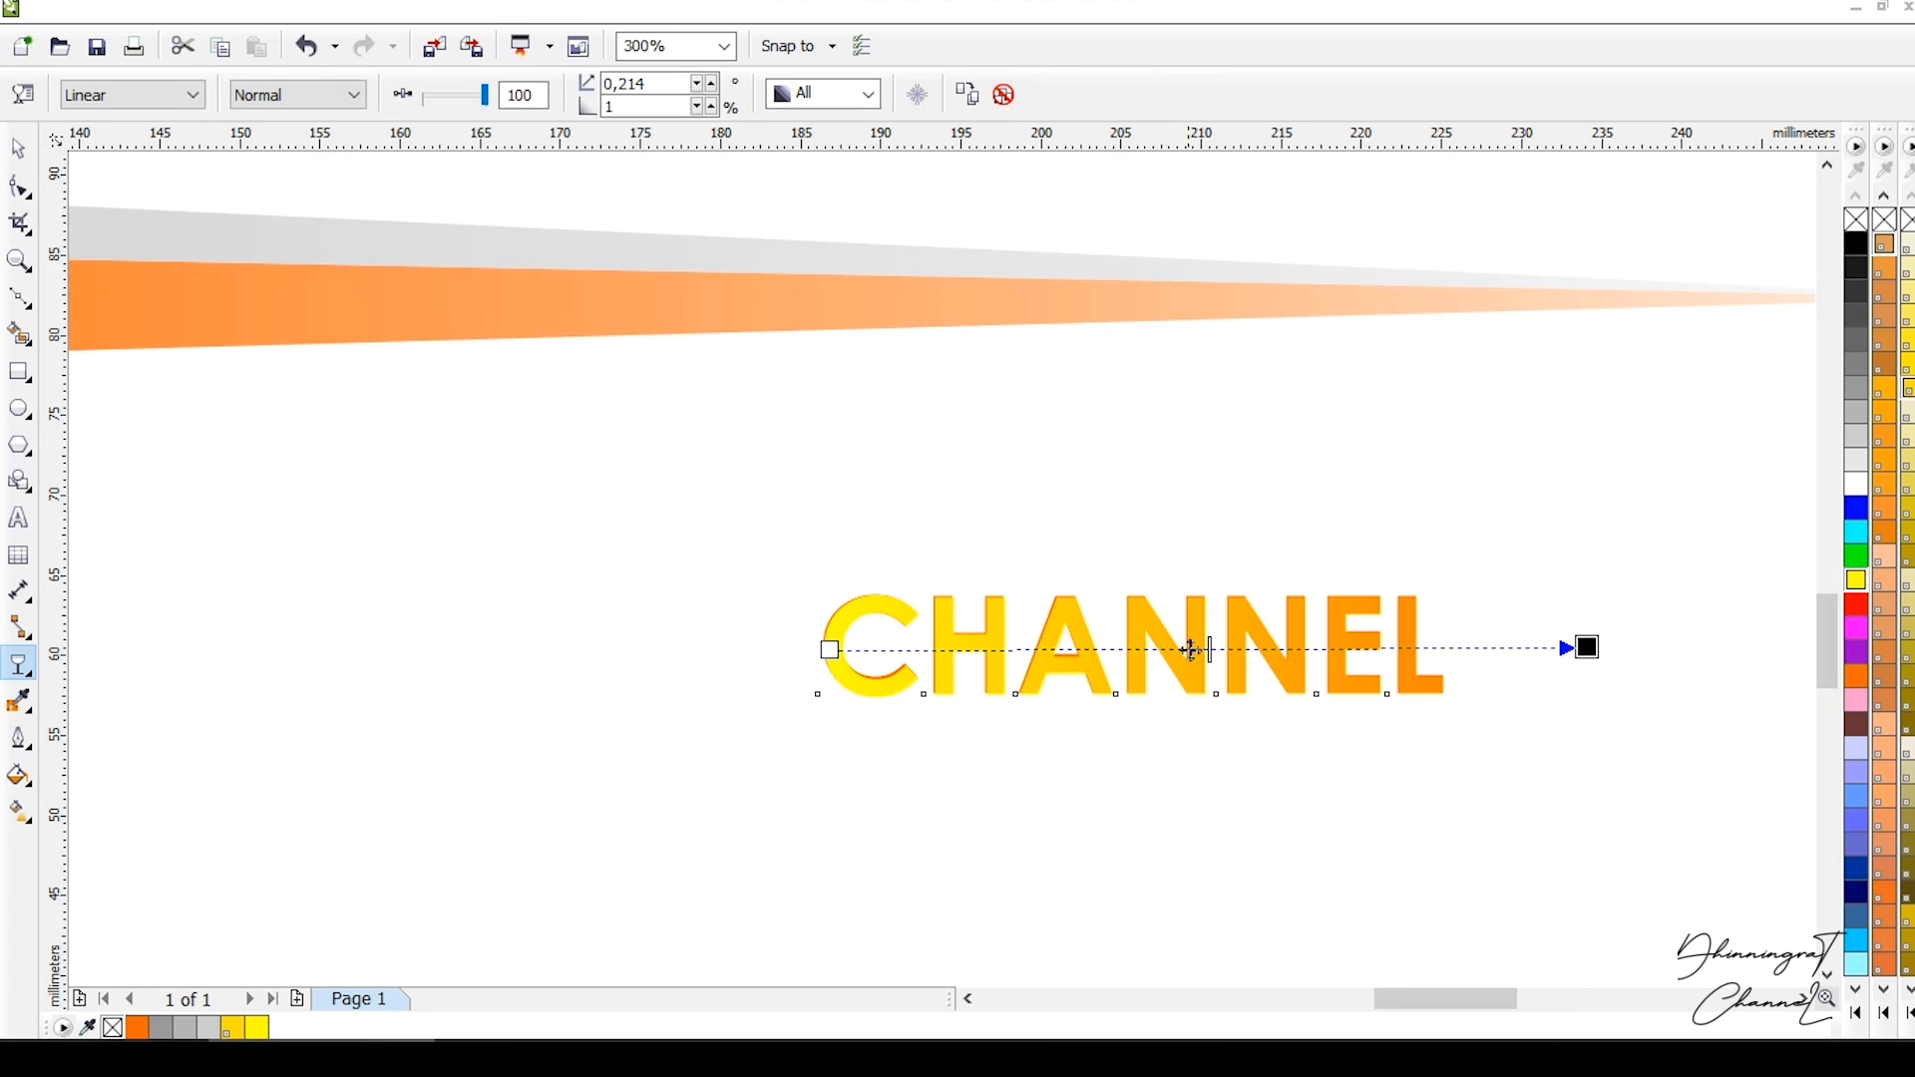
drag(1587, 647, 688, 628)
drag(829, 650, 1696, 642)
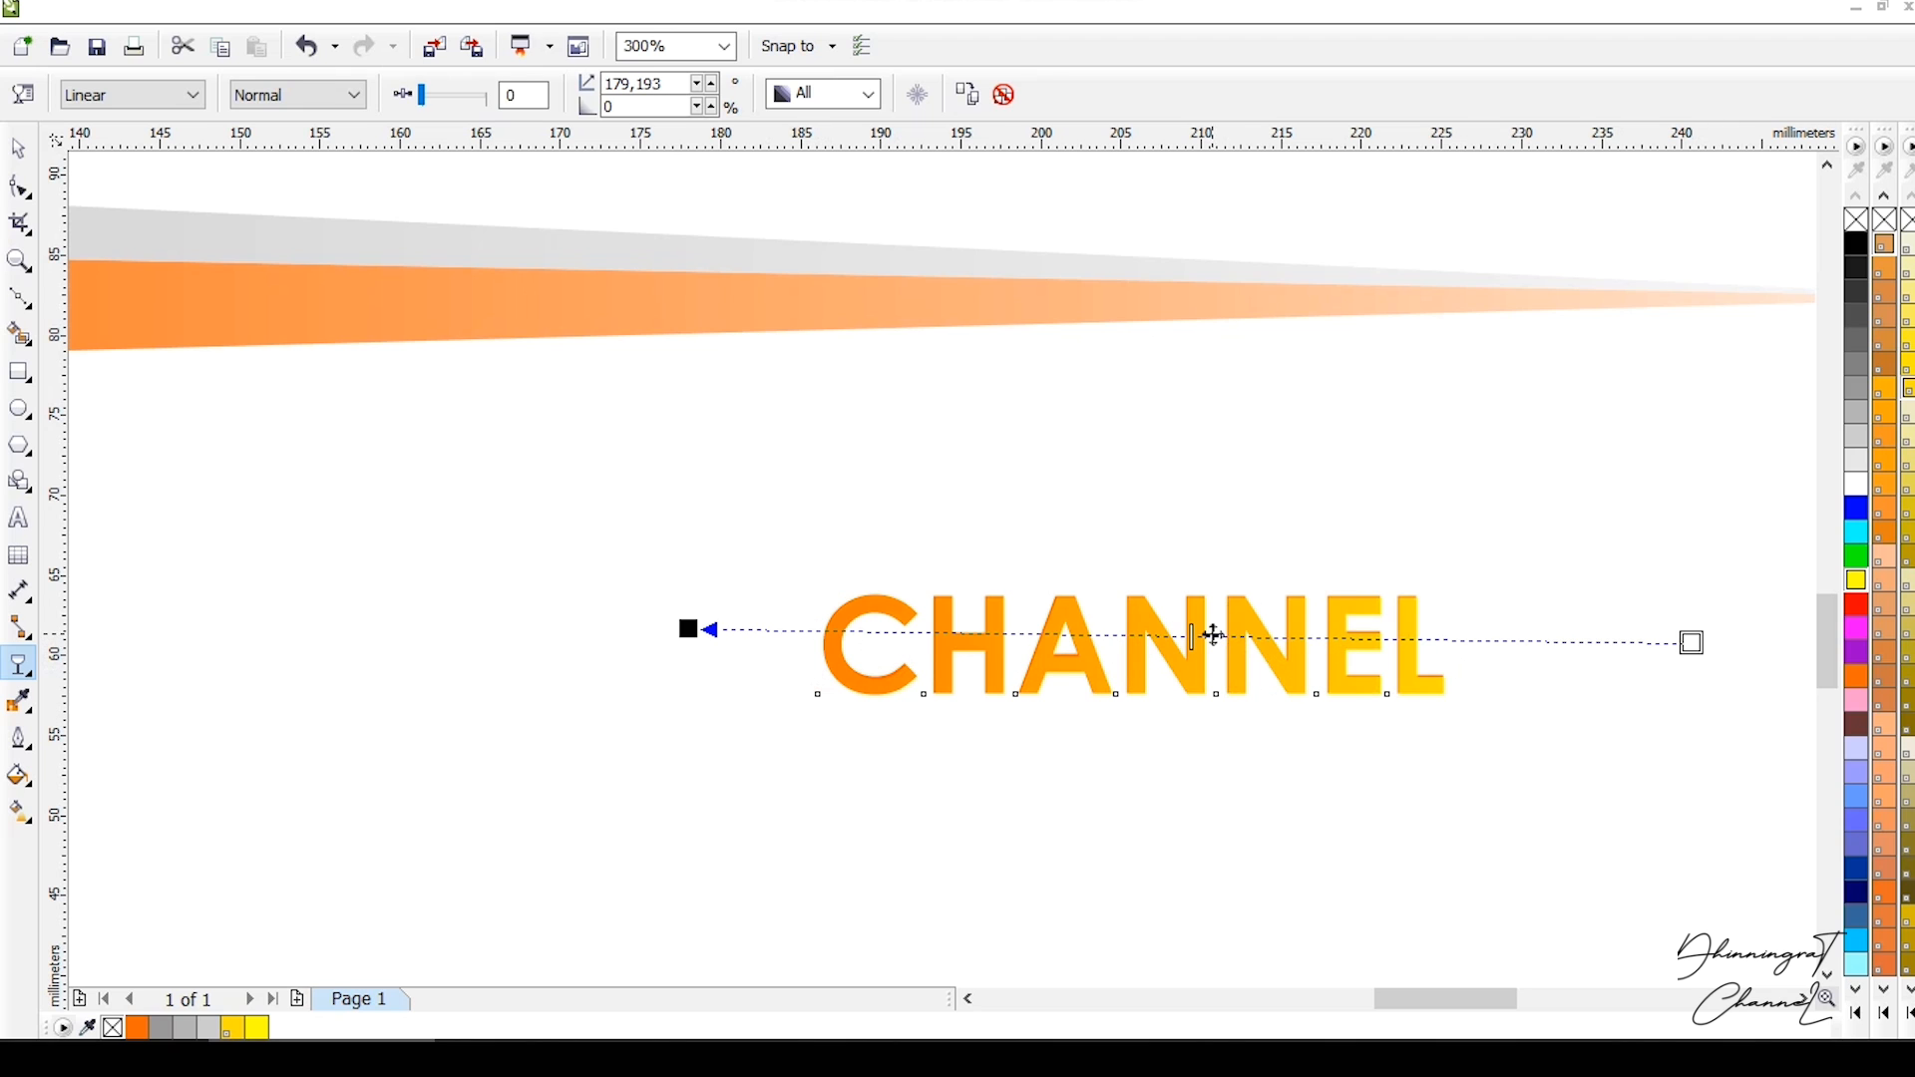
scroll(1236, 588, down, 2)
click(18, 147)
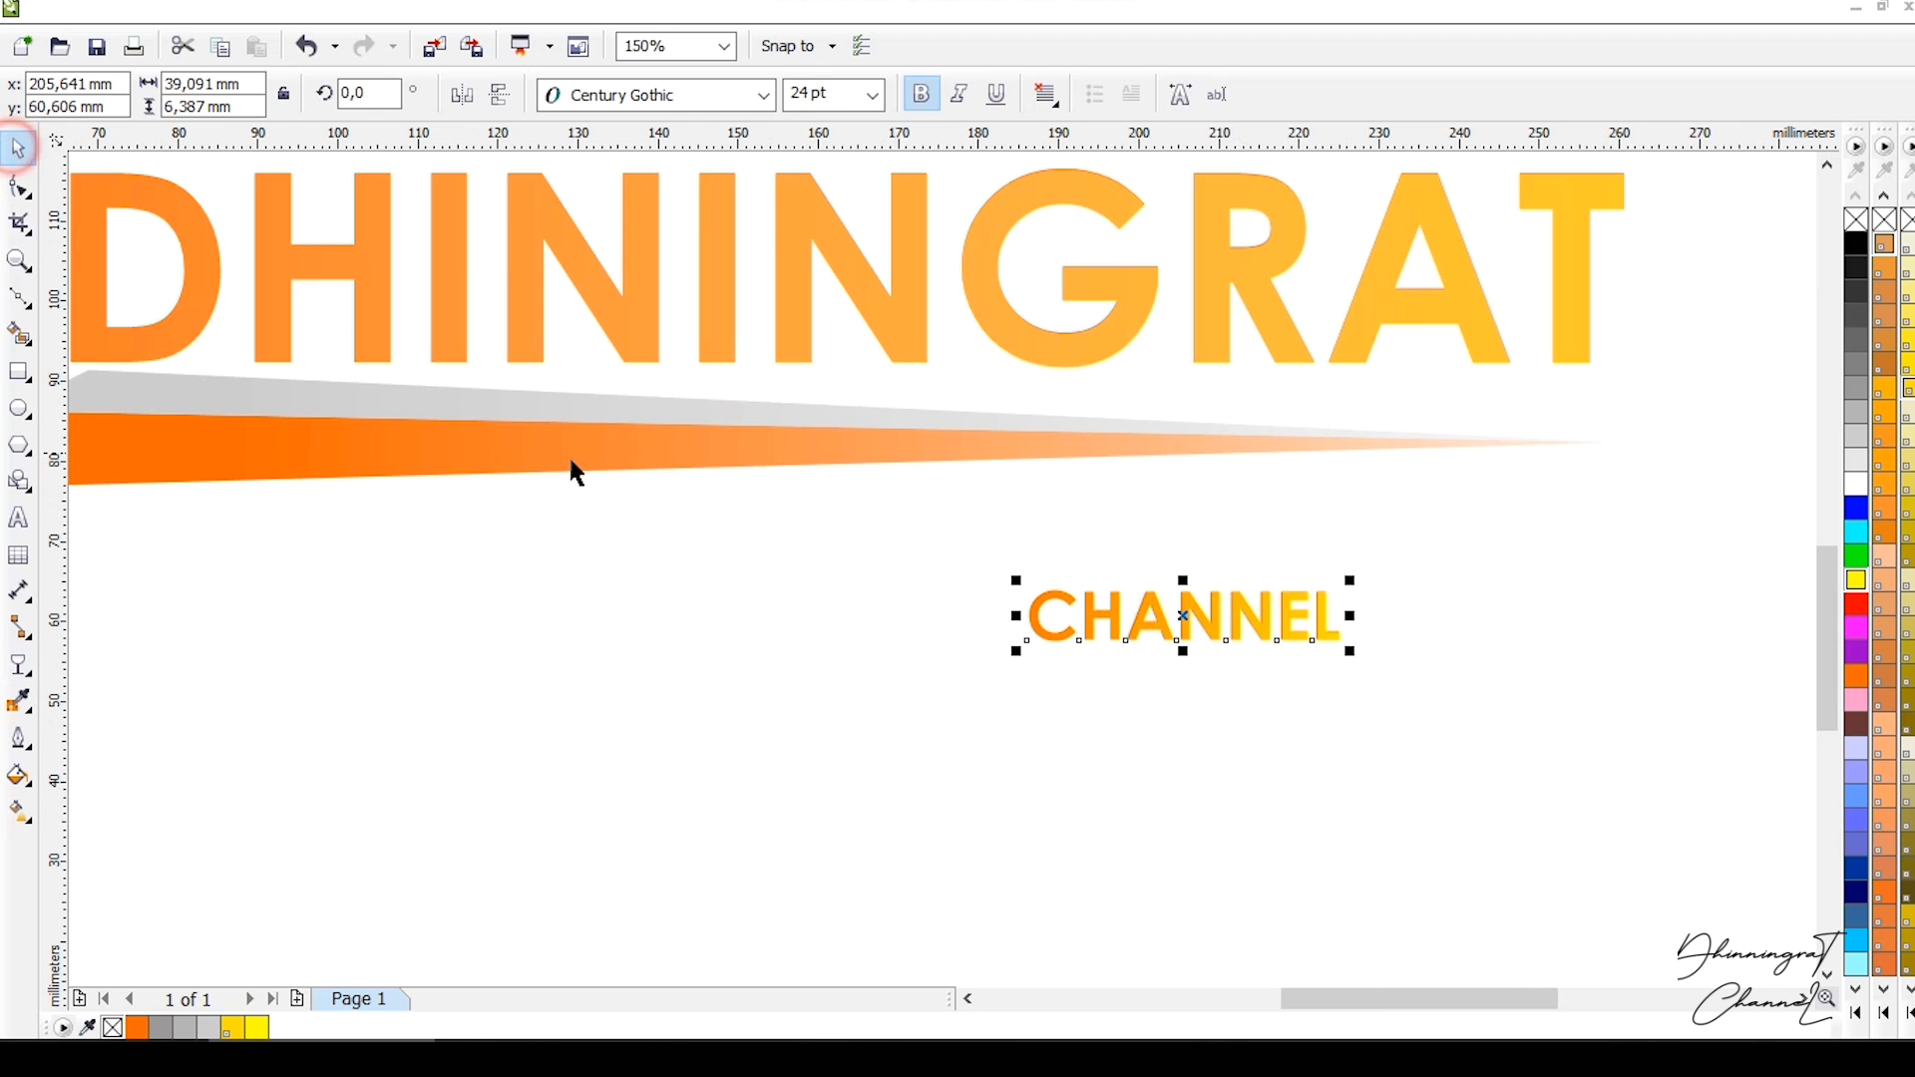
Group the CHANNEL text with its yellow copy.
drag(1174, 605, 1186, 396)
key(ctrl+z)
click(1452, 746)
click(1187, 634)
key(ctrl+g)
Move the CHANNEL group directly below DHININGRAT onto the lower wedge's tapering end and scale it to 111.4 %.
drag(1187, 634, 1197, 404)
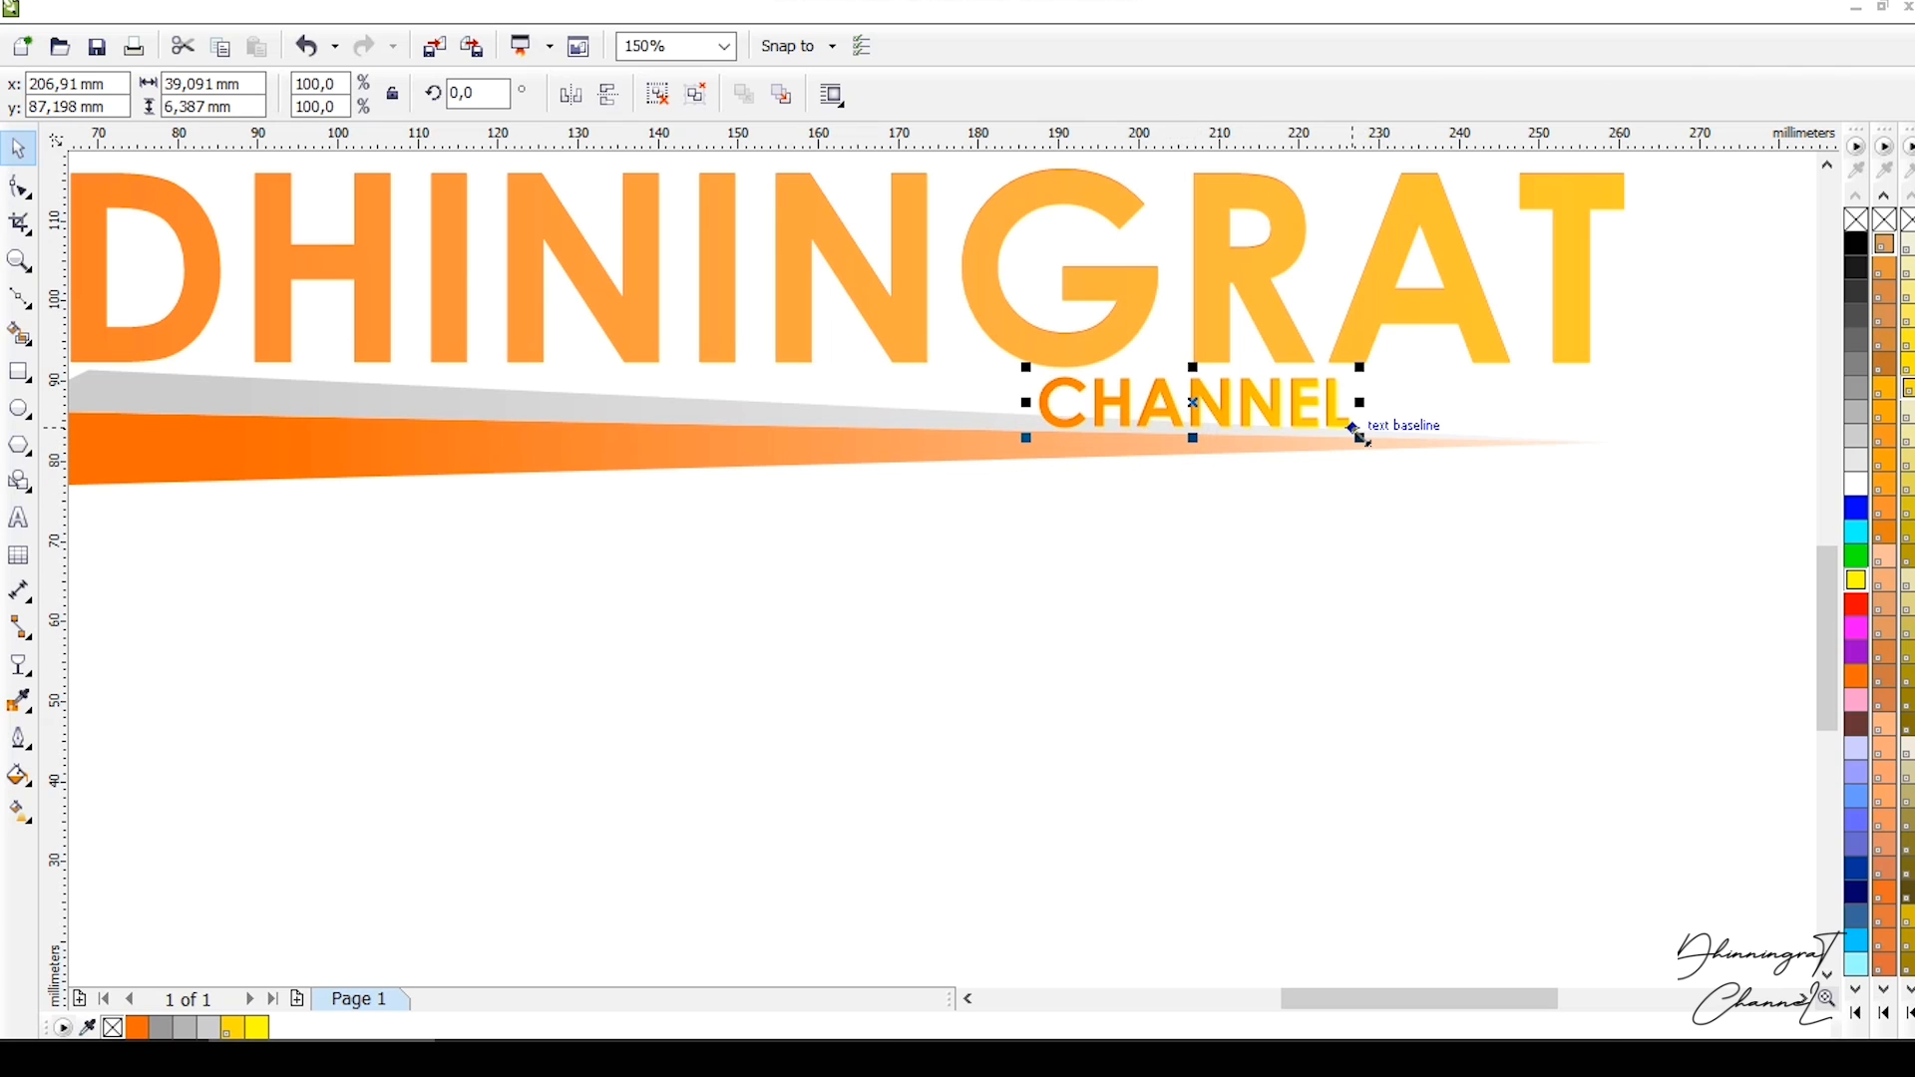
drag(1362, 438, 1396, 444)
key(F3)
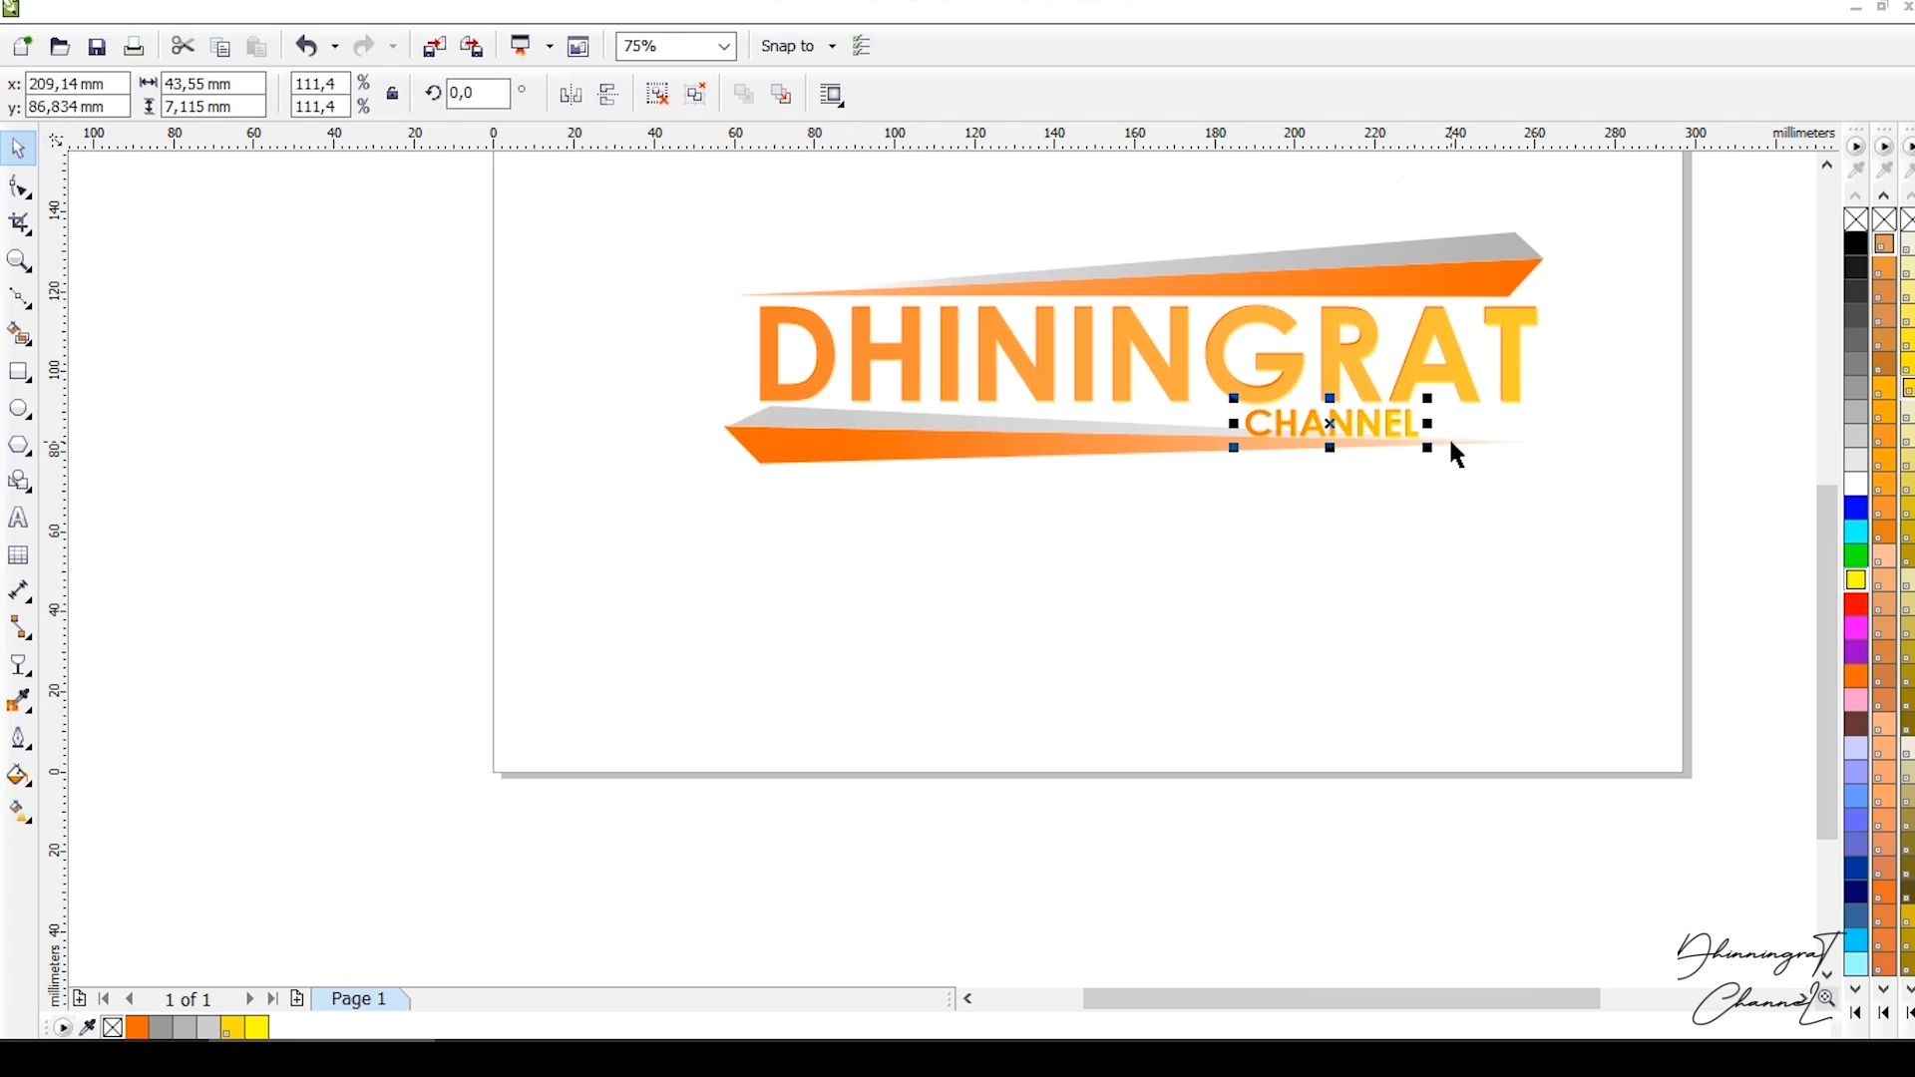
Move the DHININGRAT text group about 3 mm to the left between the wedges.
scroll(1347, 345, up, 2)
click(1333, 336)
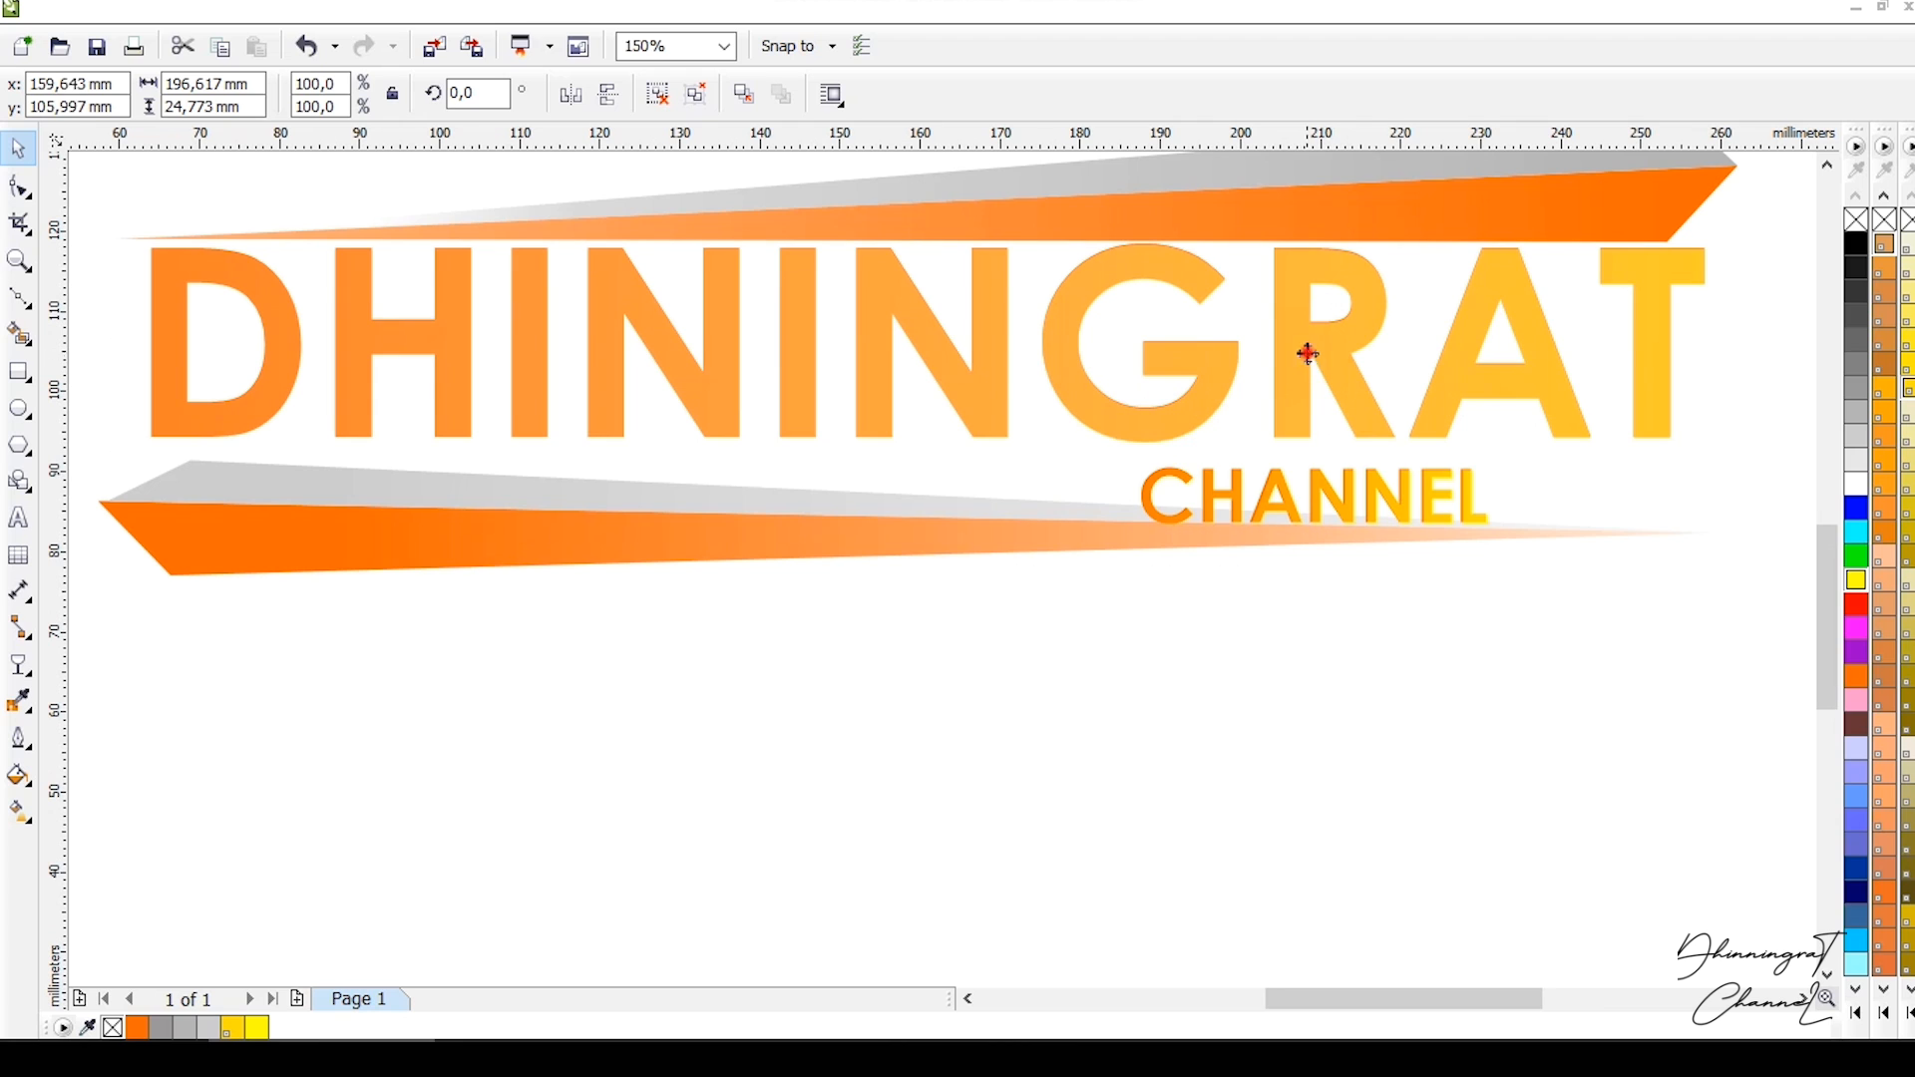
drag(1295, 342, 1294, 357)
Move the CHANNEL group about 17 mm to the right, beneath the last letters of DHININGRAT.
scroll(1380, 549, up, 2)
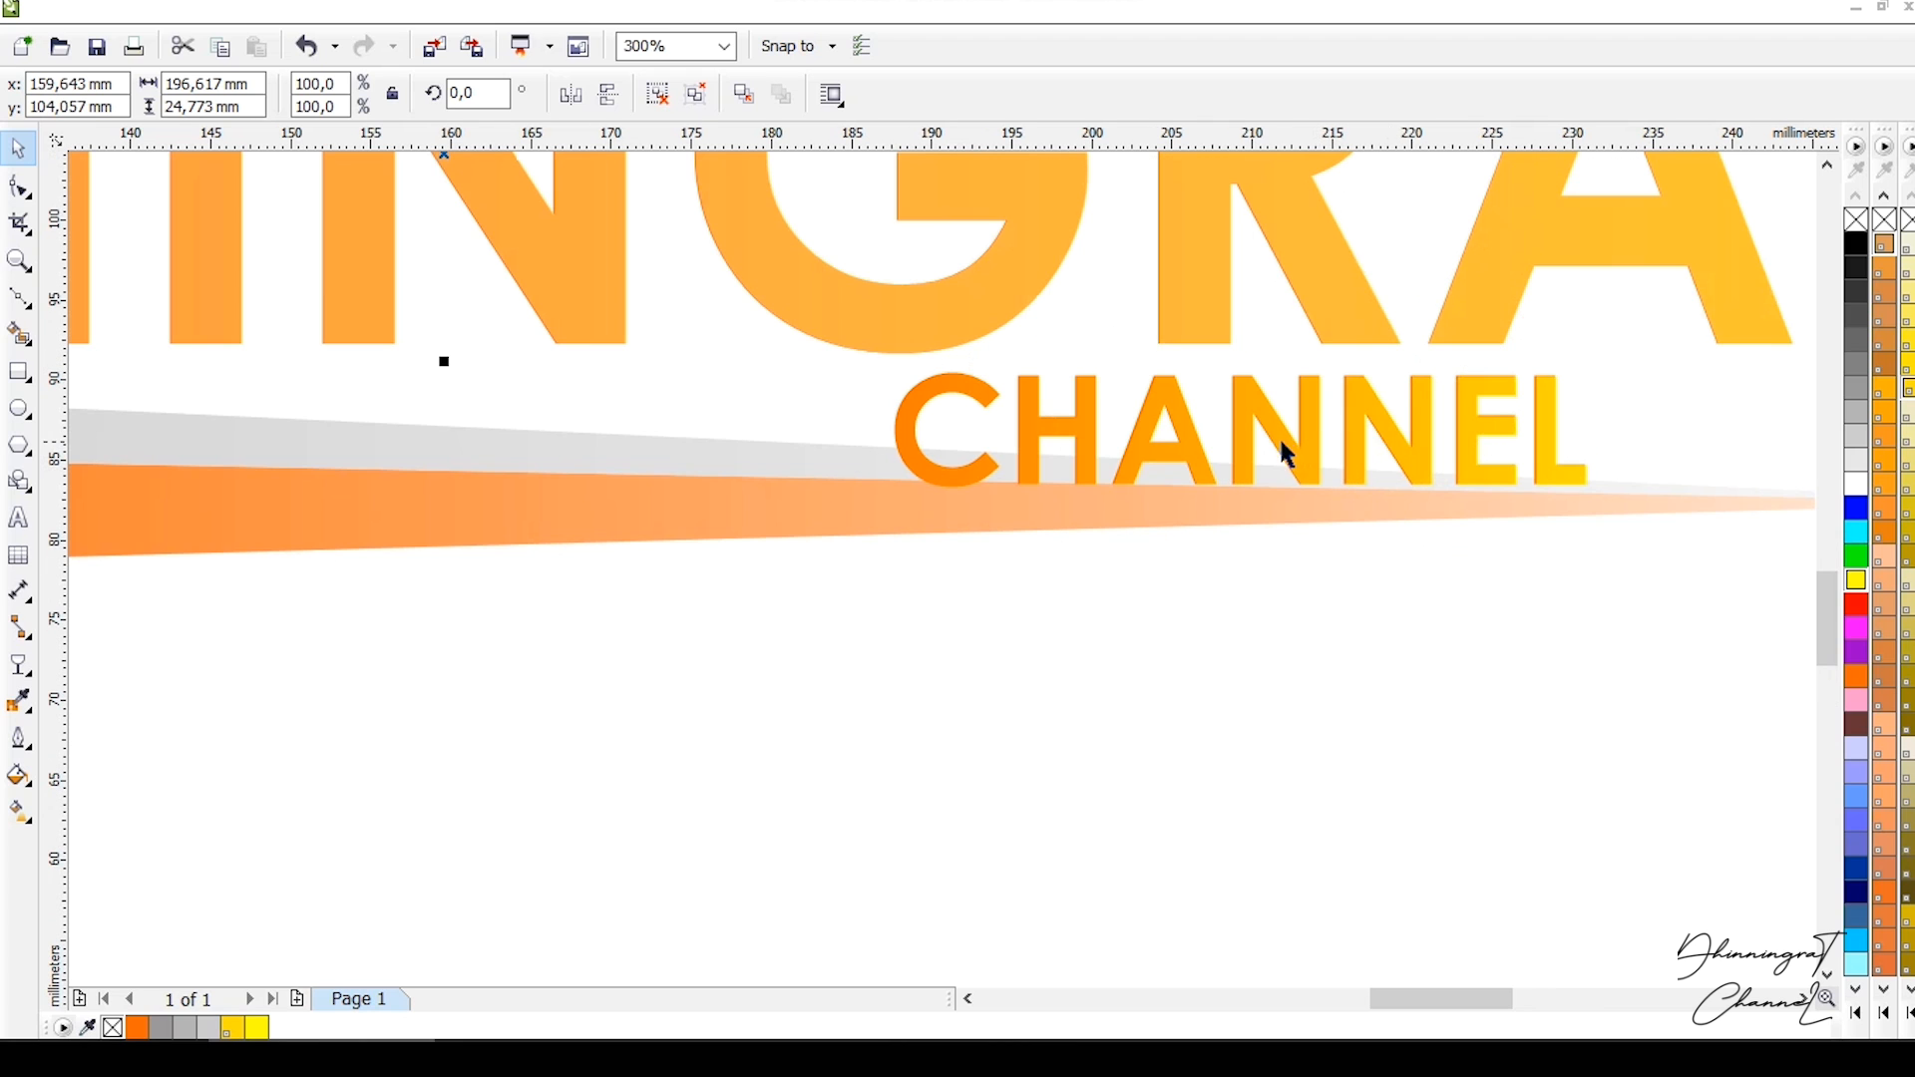
drag(1247, 430, 1446, 432)
scroll(1252, 444, down, 2)
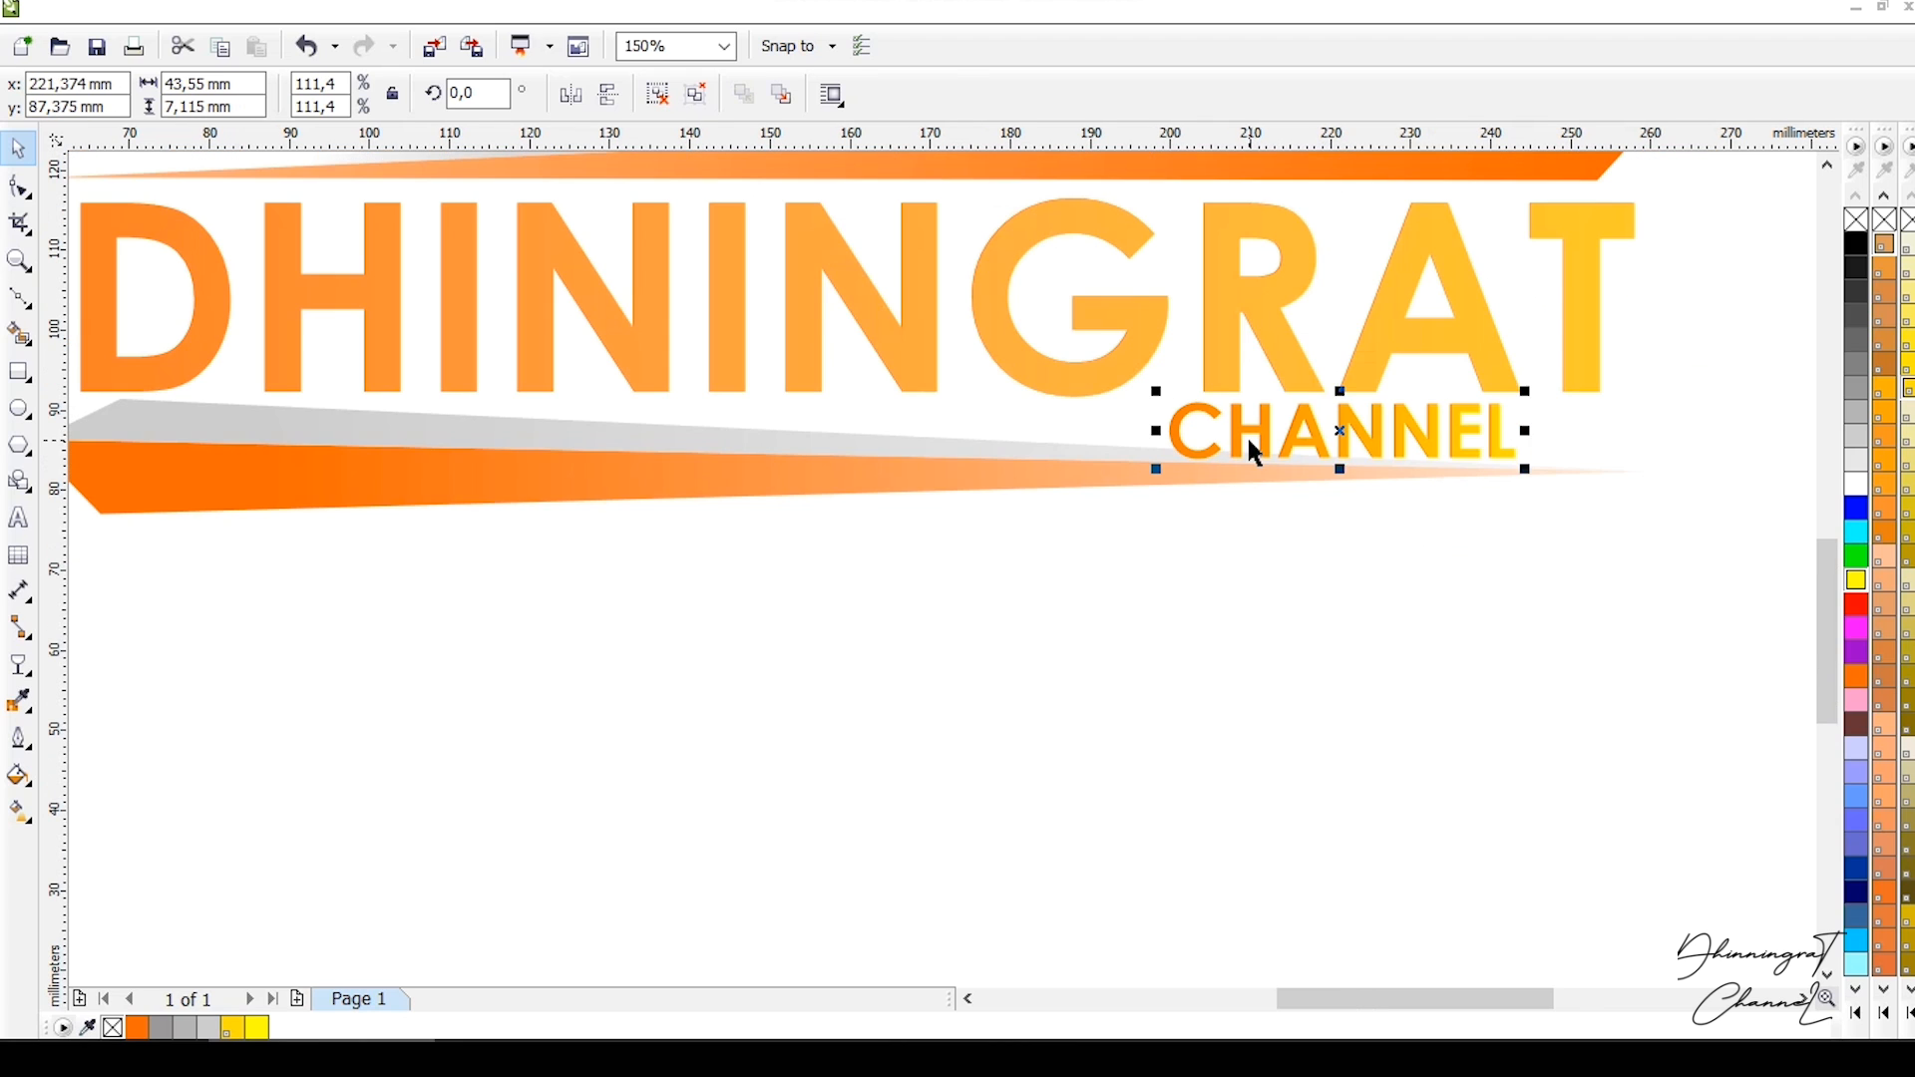
click(1361, 487)
scroll(1462, 503, down, 2)
scroll(1327, 531, up, 4)
click(1309, 532)
scroll(1356, 558, down, 2)
click(1372, 683)
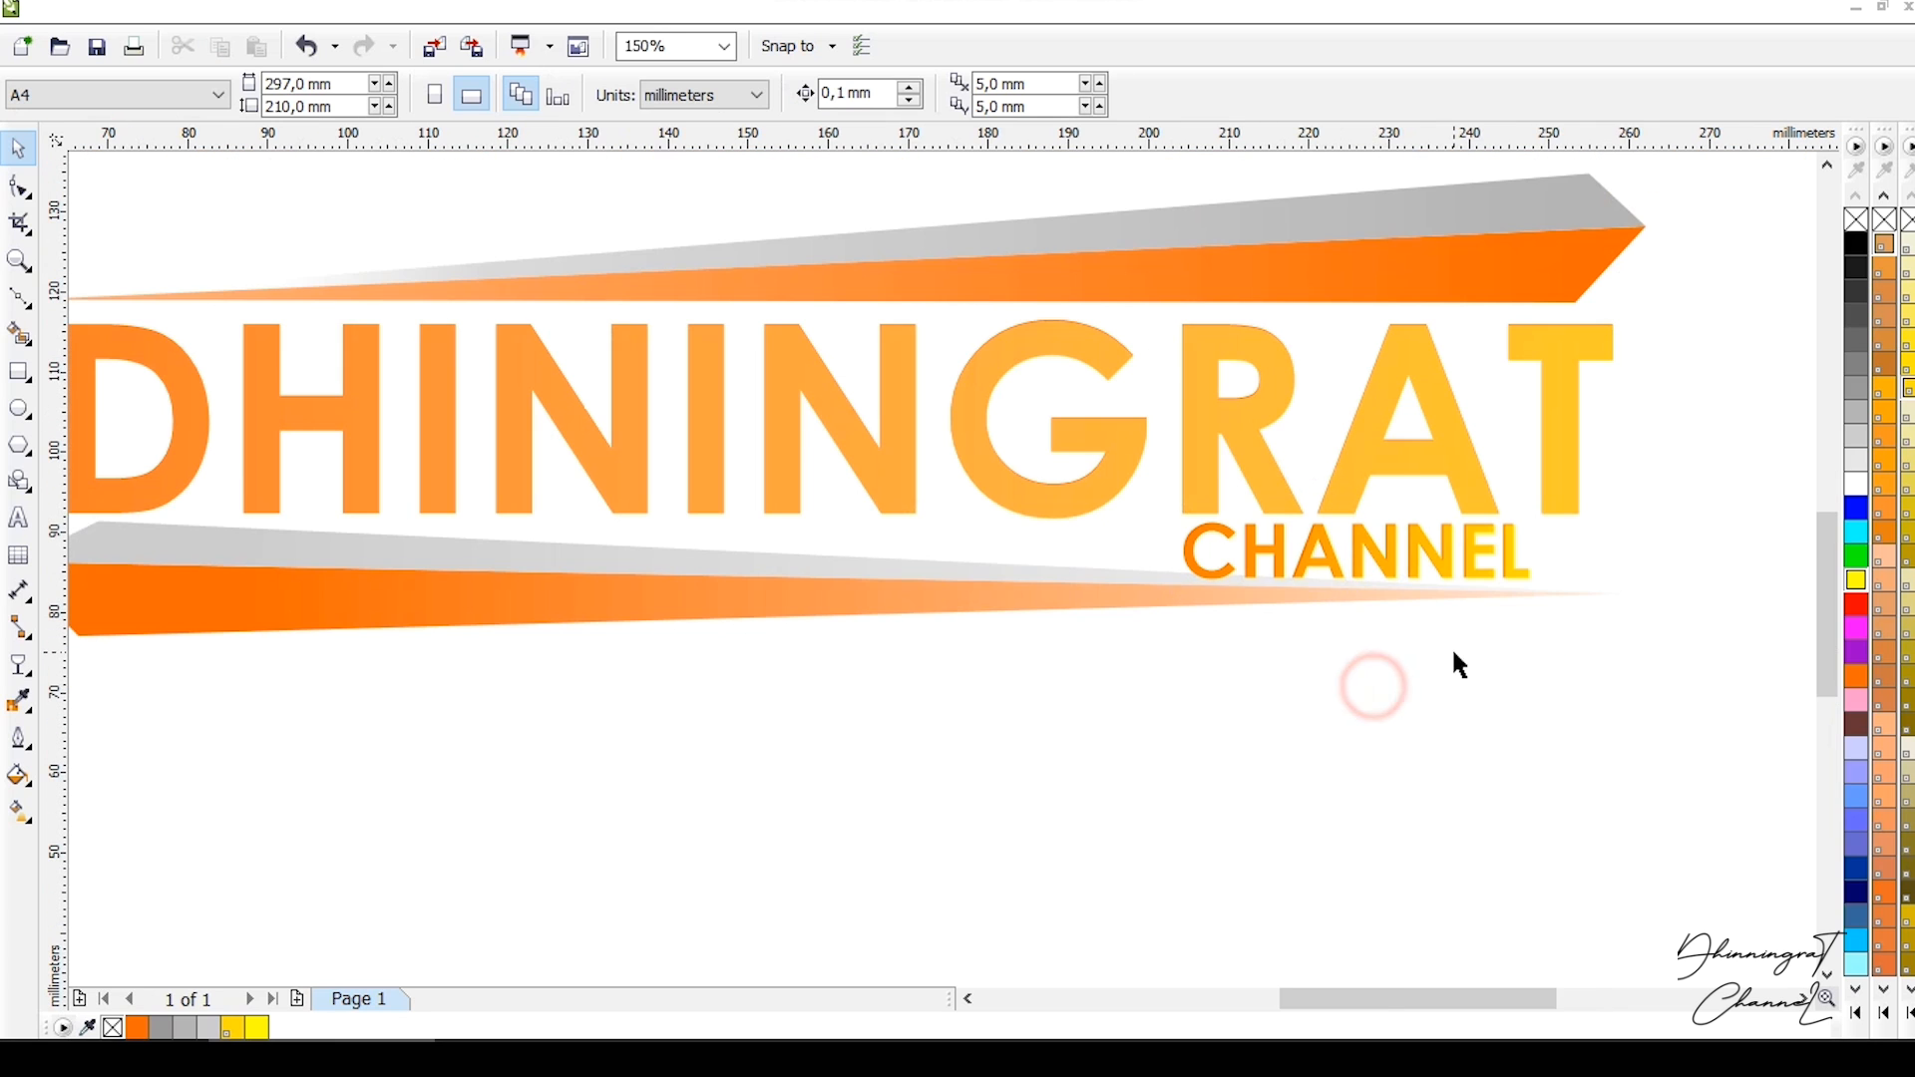
Move the CHANNEL group about 17 mm back to the left along the lower wedge.
scroll(1451, 642, down, 2)
scroll(1448, 629, up, 2)
drag(1318, 587, 1187, 593)
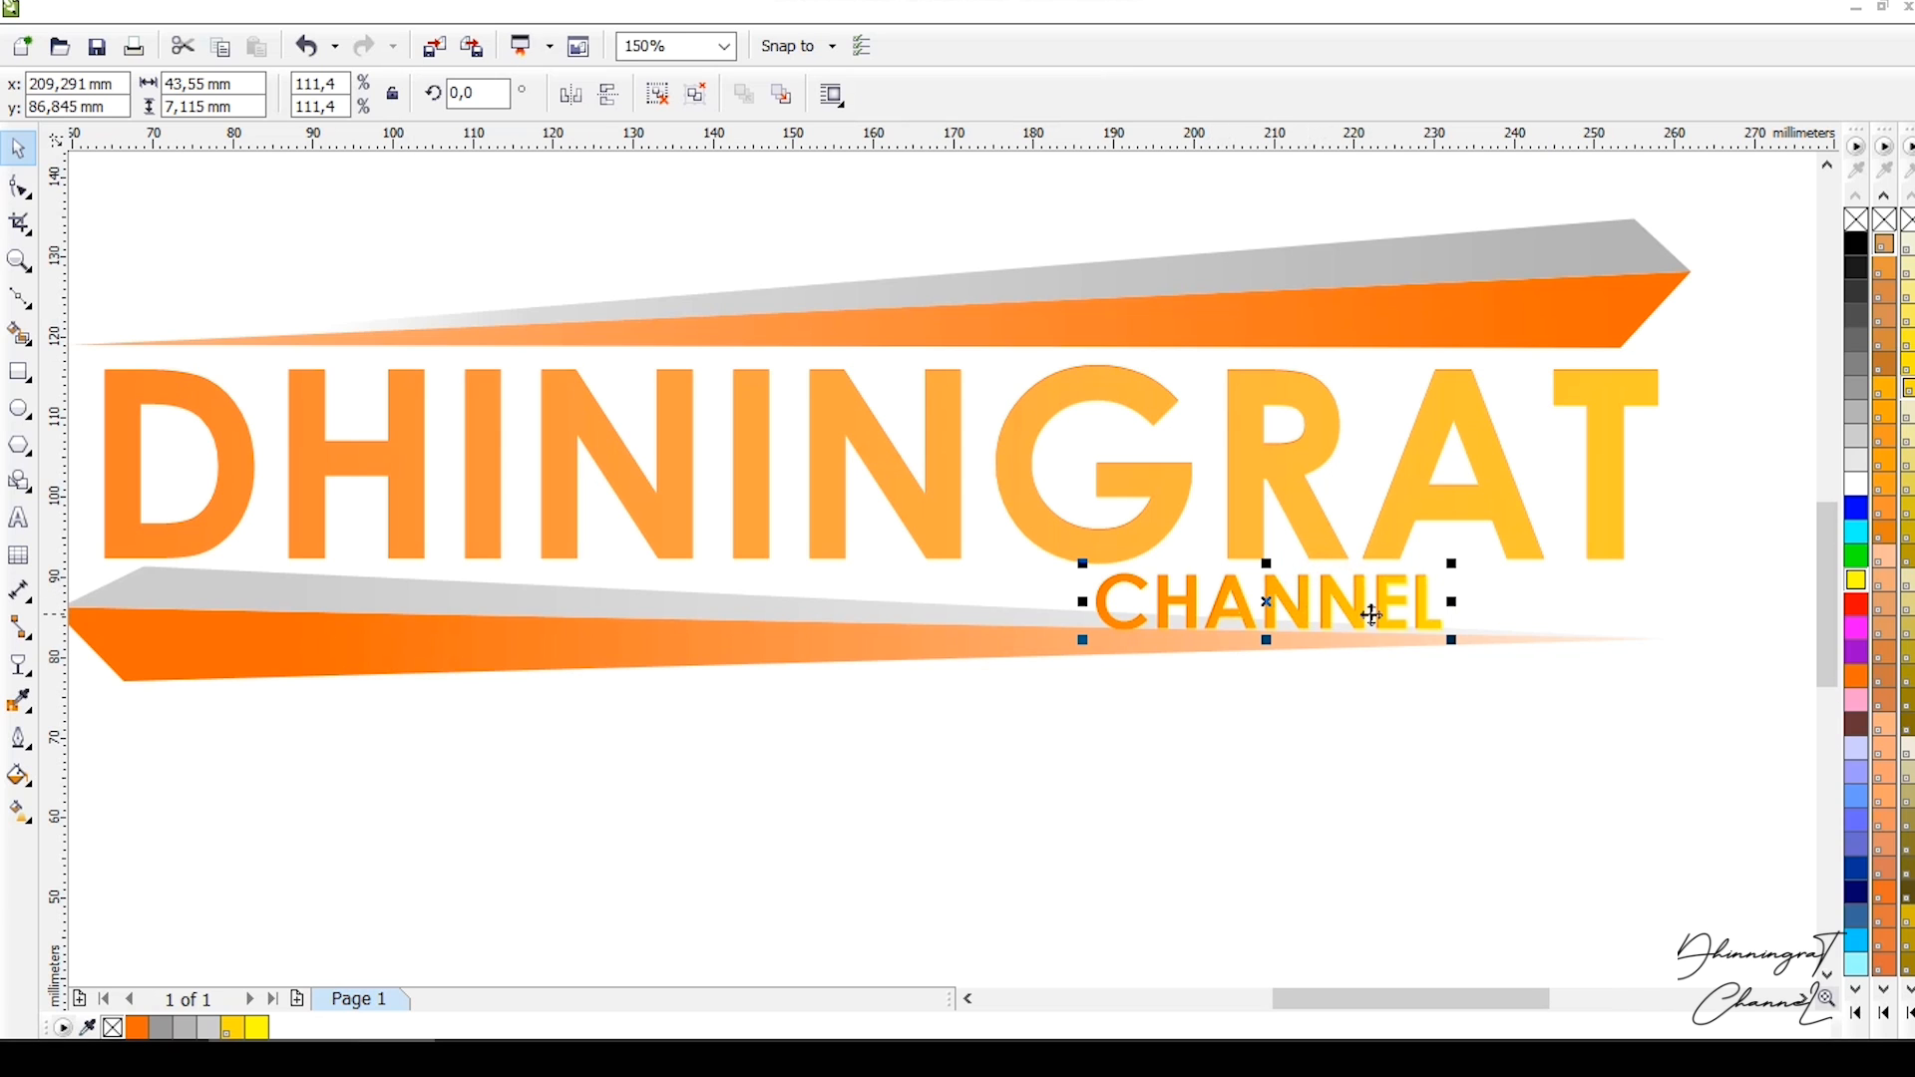
scroll(1483, 726, down, 2)
click(1484, 725)
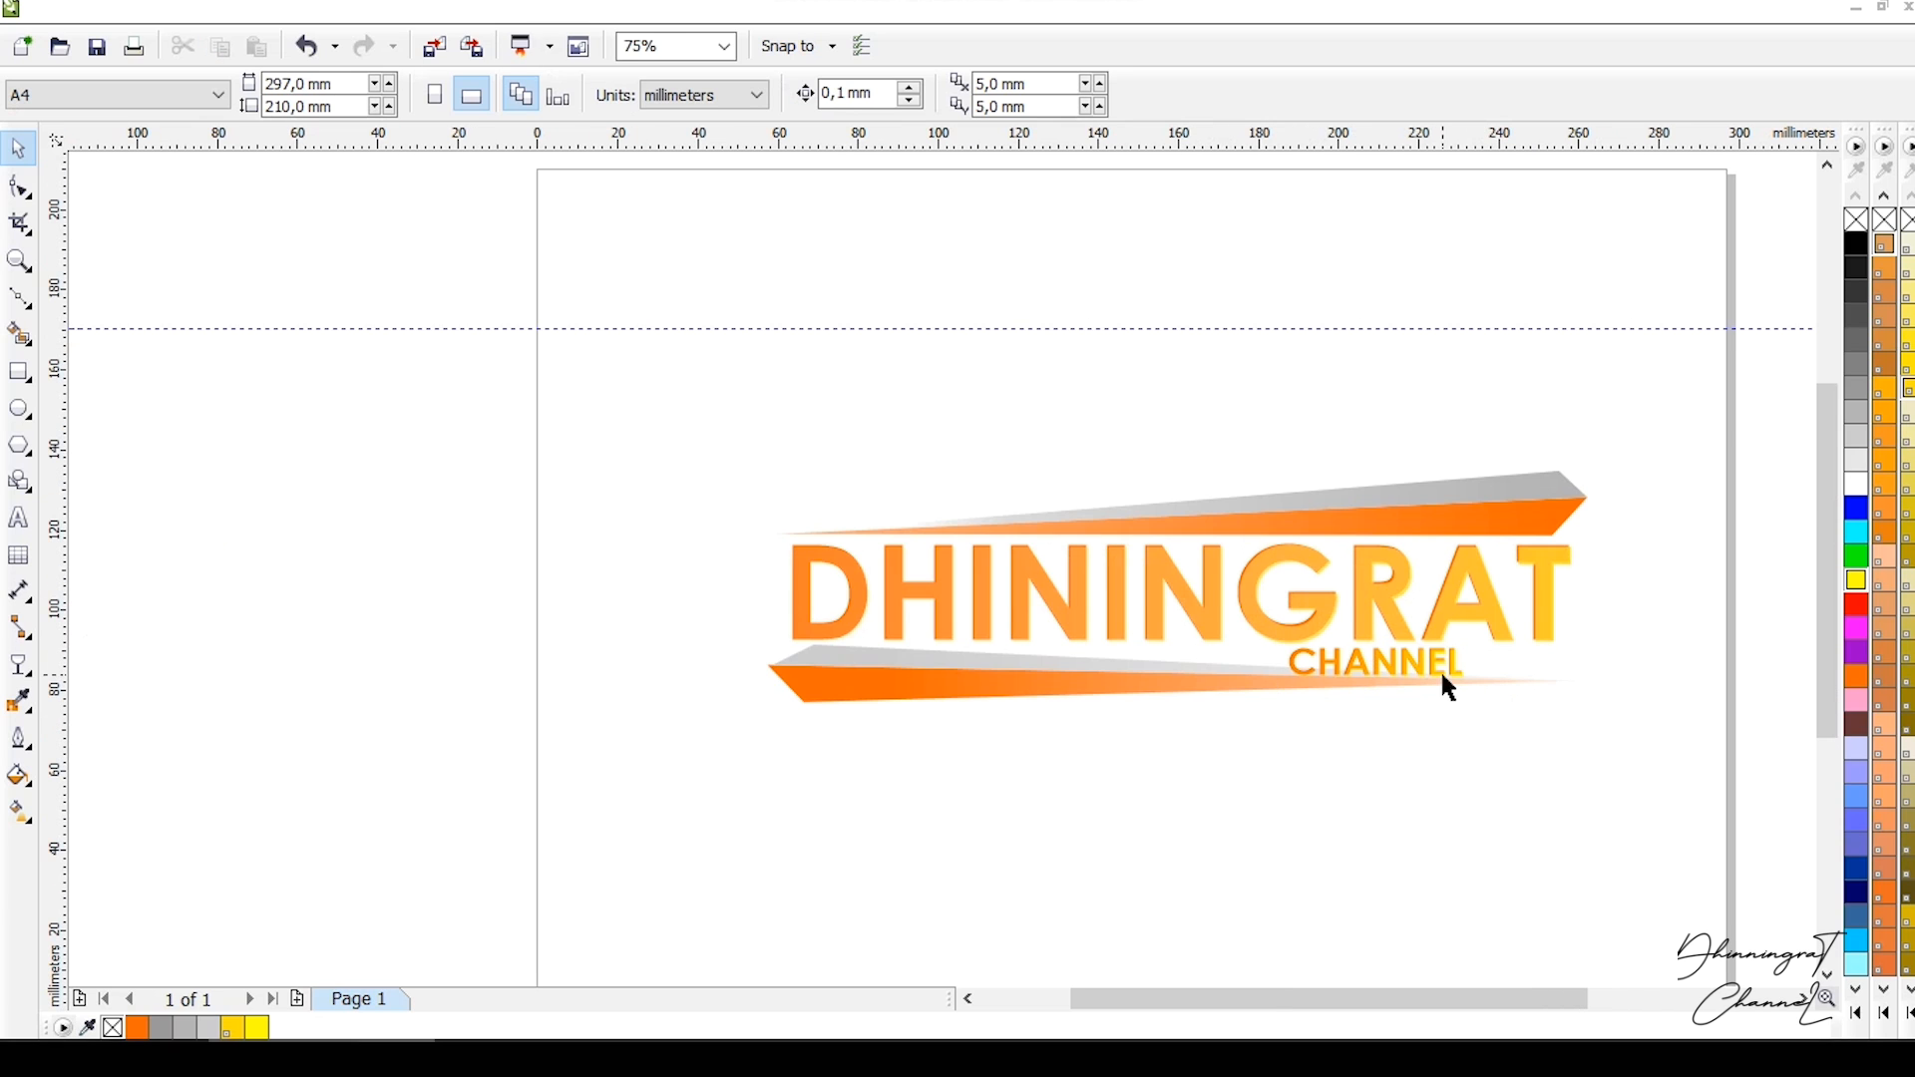
Move the CHANNEL group about 14 mm to the right, beneath the letters RAT.
scroll(1437, 667, up, 2)
scroll(1337, 658, up, 2)
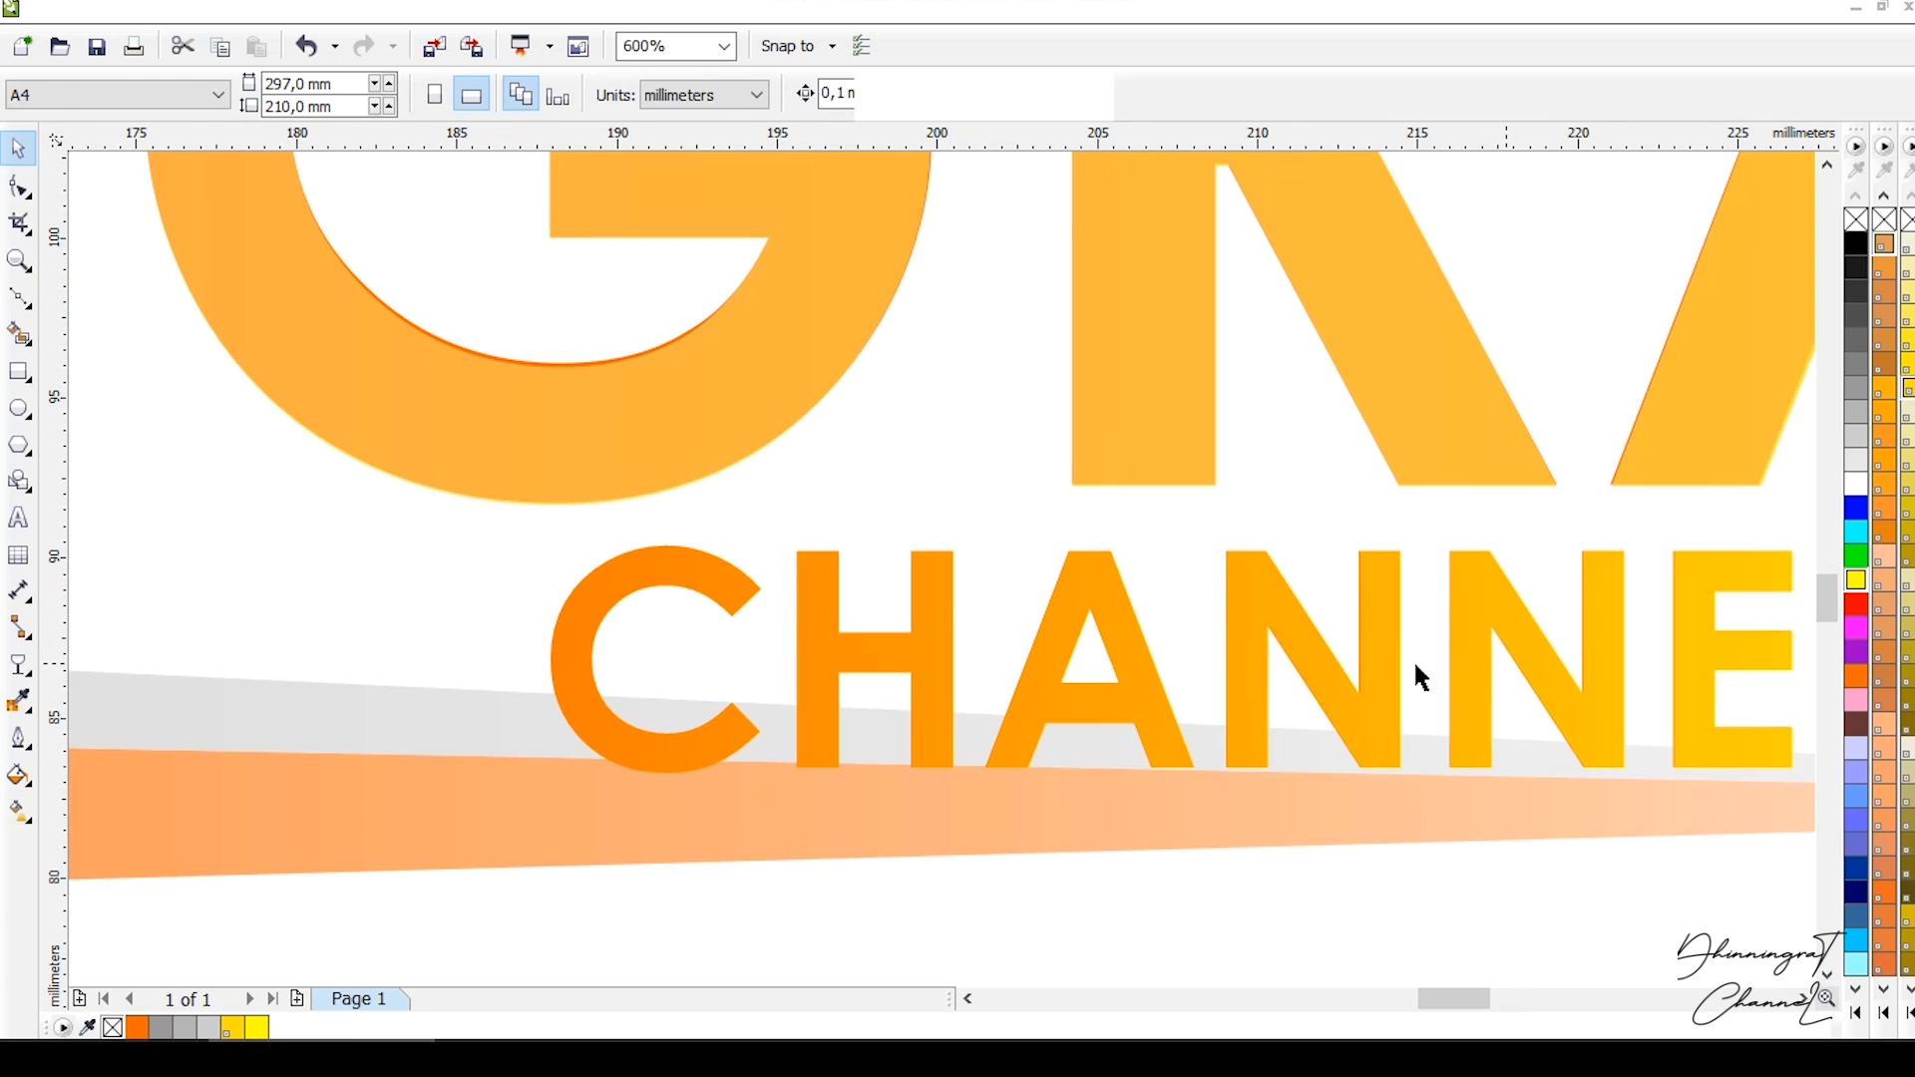
click(1224, 663)
scroll(1225, 664, down, 2)
drag(1301, 666, 1351, 662)
scroll(1351, 662, down, 2)
click(1462, 753)
scroll(1403, 668, up, 2)
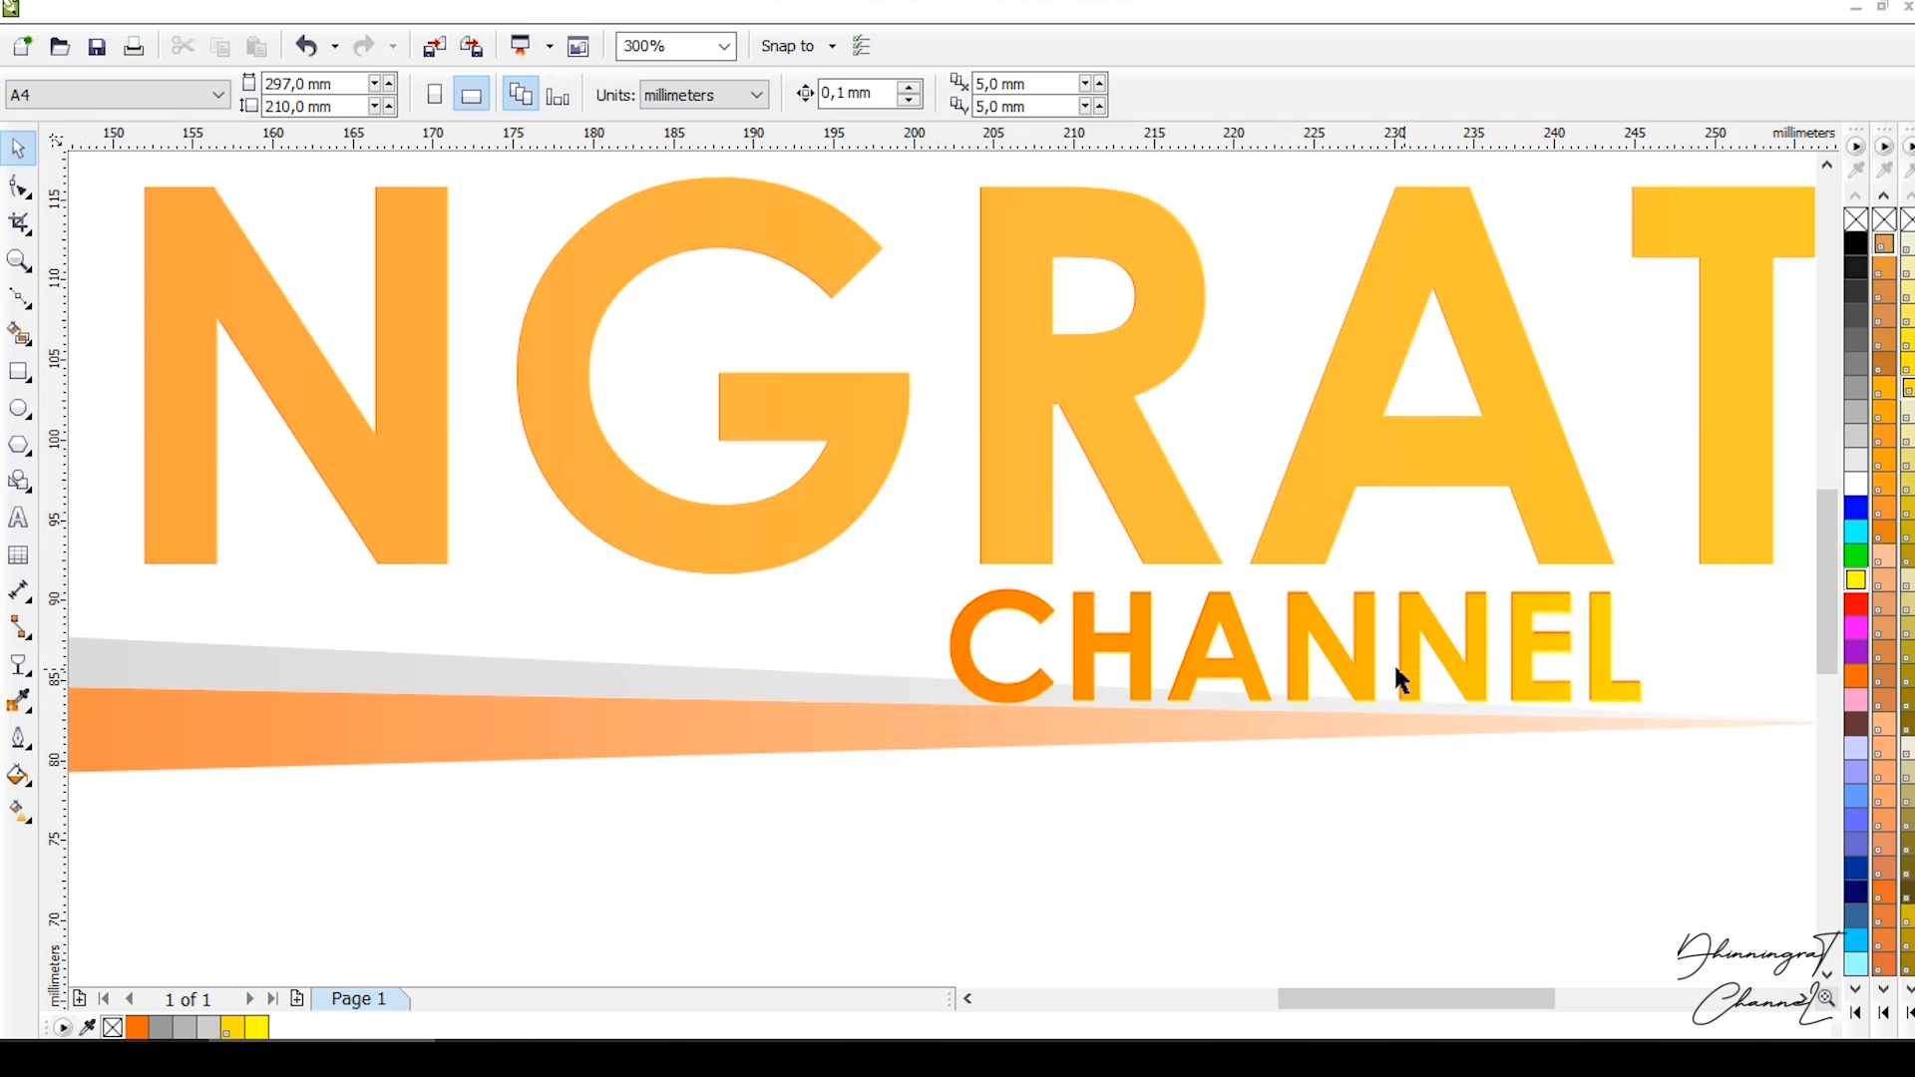
Shift the CHANNEL group further right and scale it to 131.5 % so it ends near the T's outer edge.
scroll(1540, 690, down, 2)
click(1558, 664)
drag(1559, 665, 1650, 699)
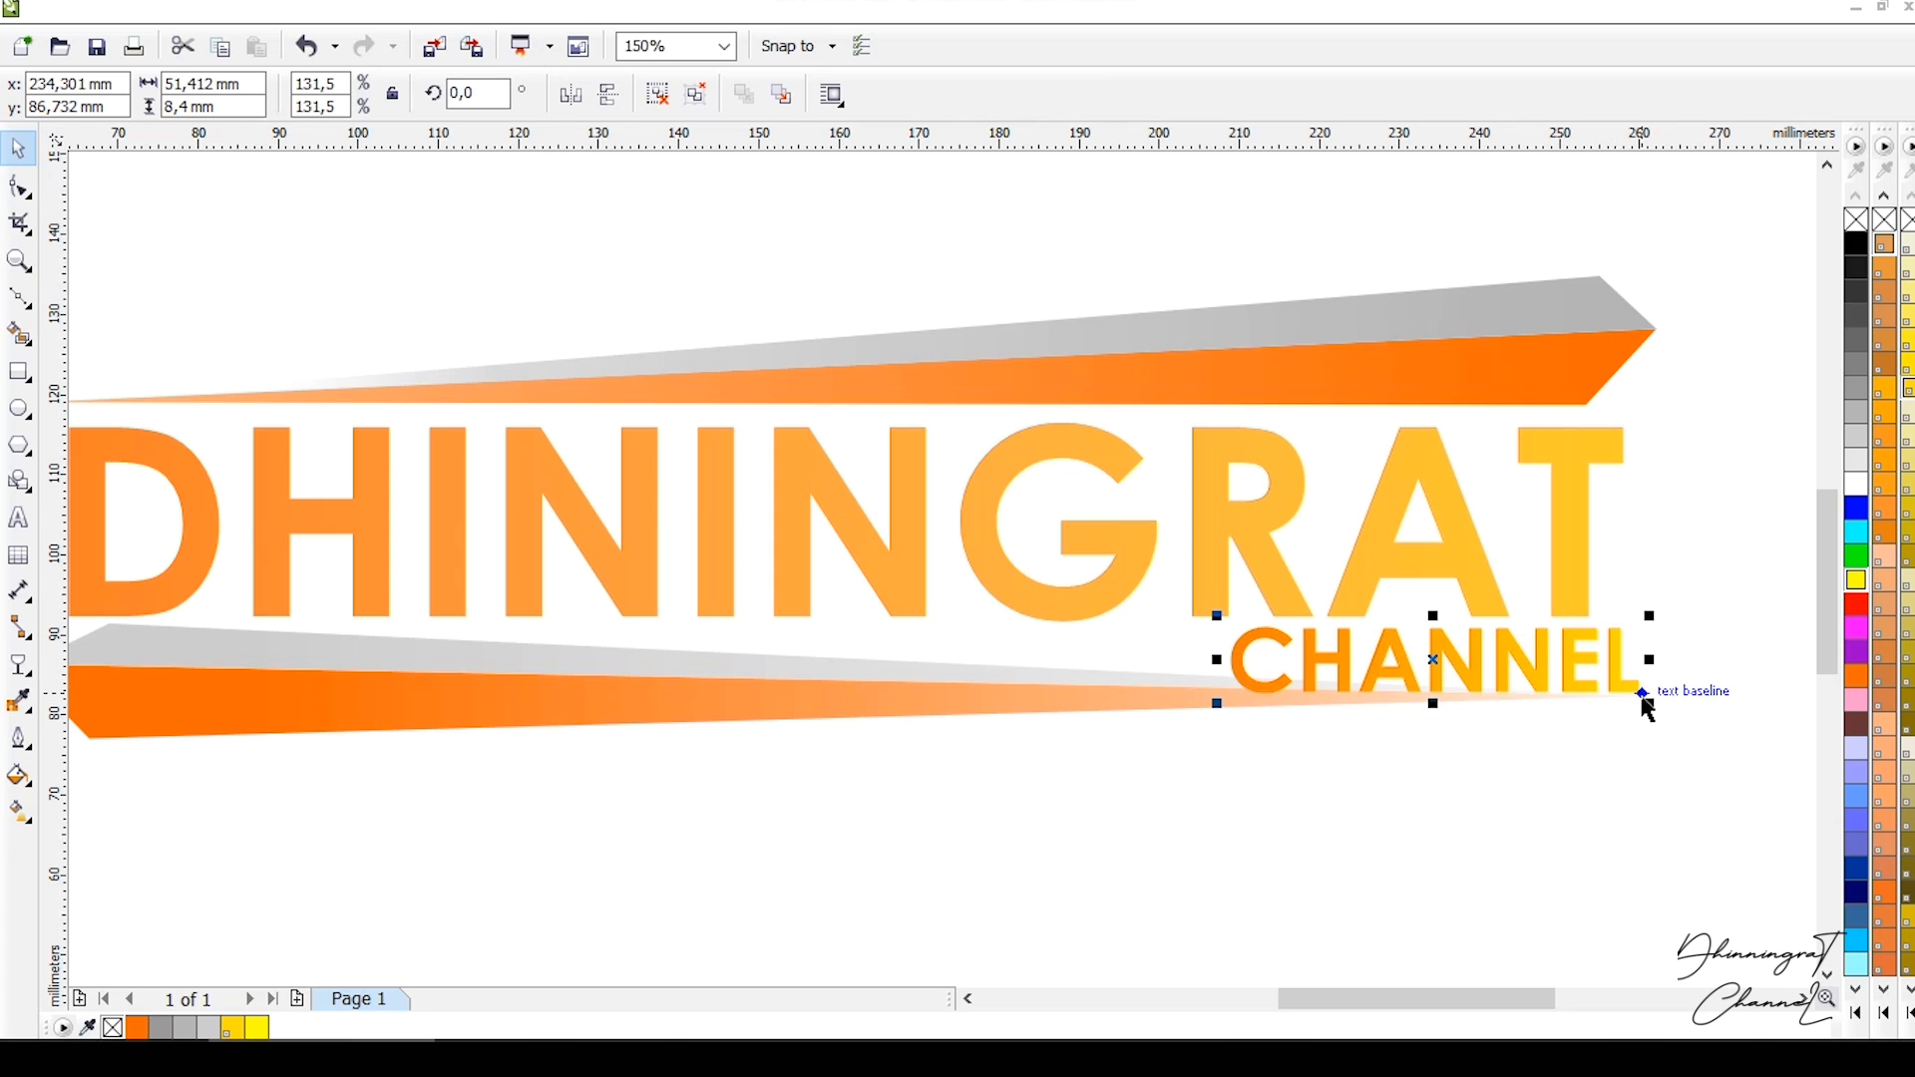
click(1442, 674)
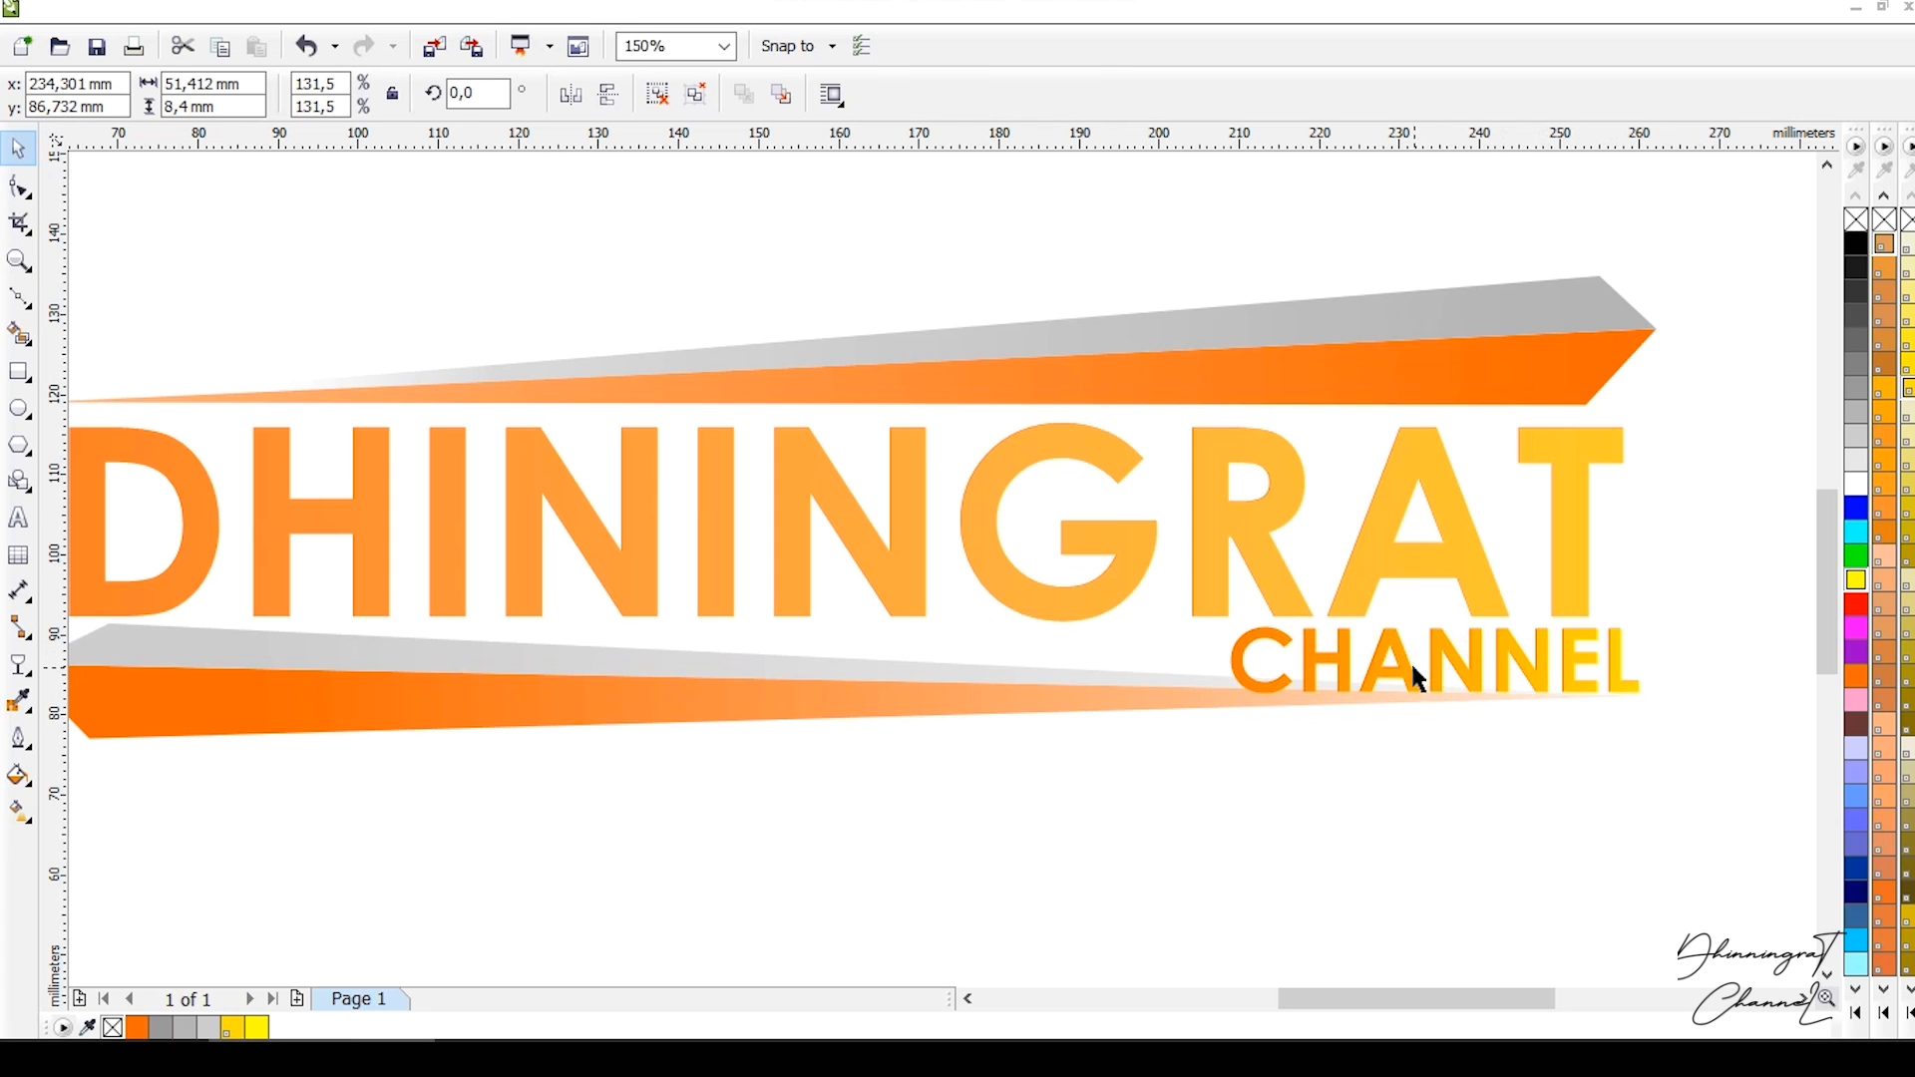
click(1686, 660)
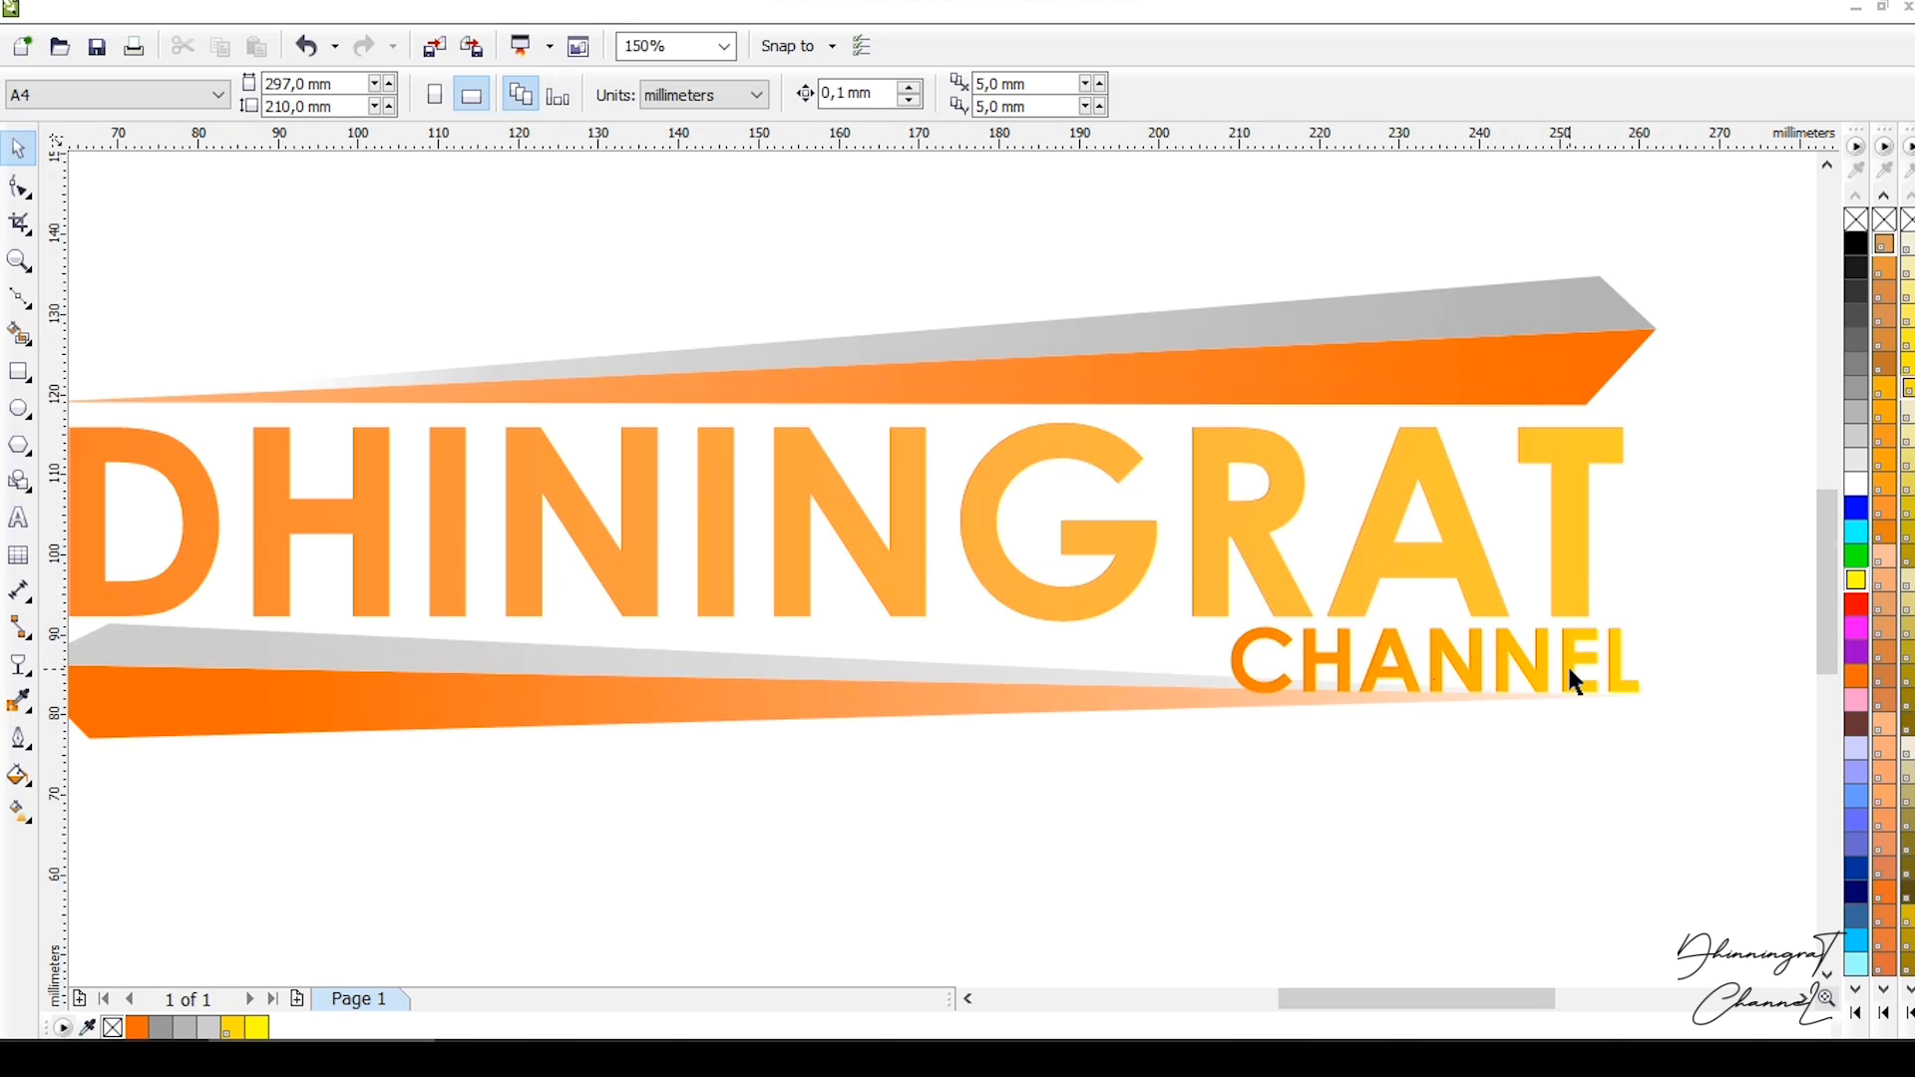
Move the CHANNEL group slightly left so its final L ends beneath the outer edge of the T's stem.
scroll(1566, 662, up, 2)
click(1524, 640)
drag(1472, 643, 1432, 639)
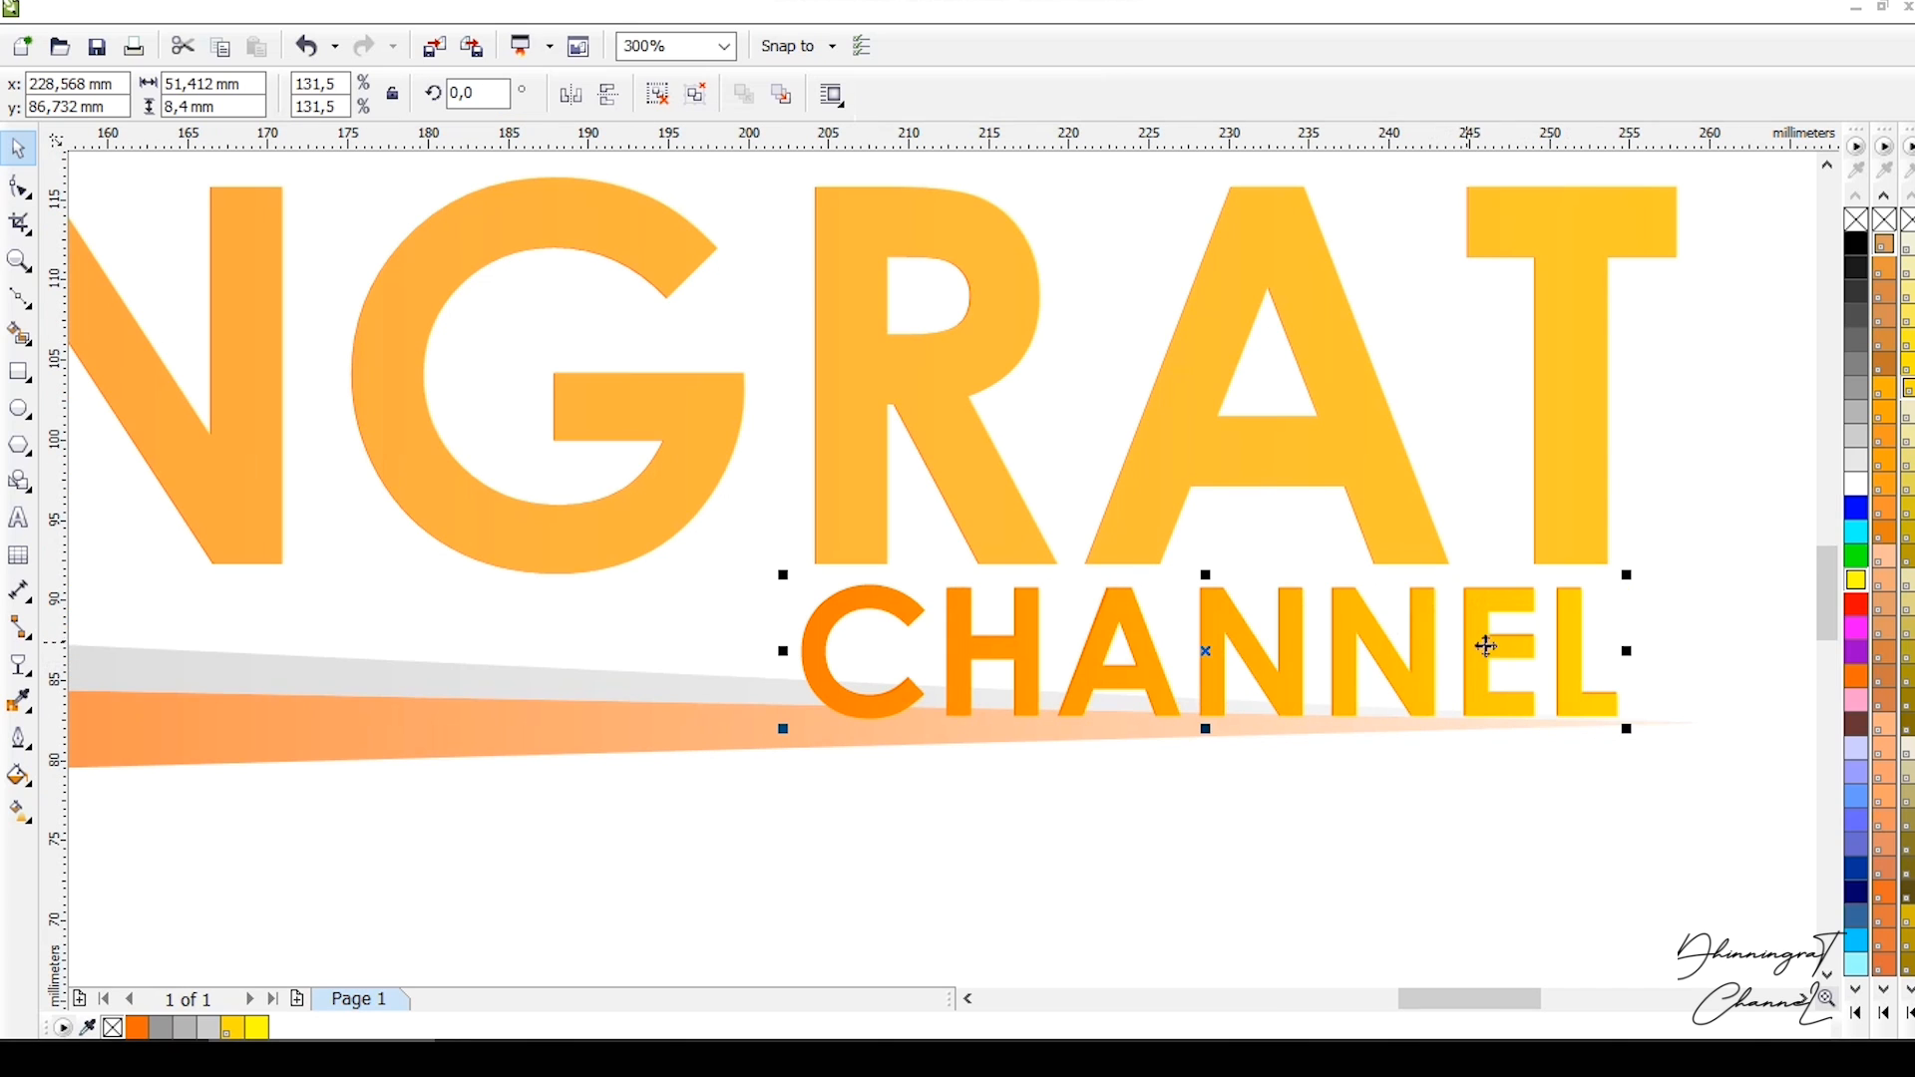
click(1672, 618)
scroll(1462, 716, down, 4)
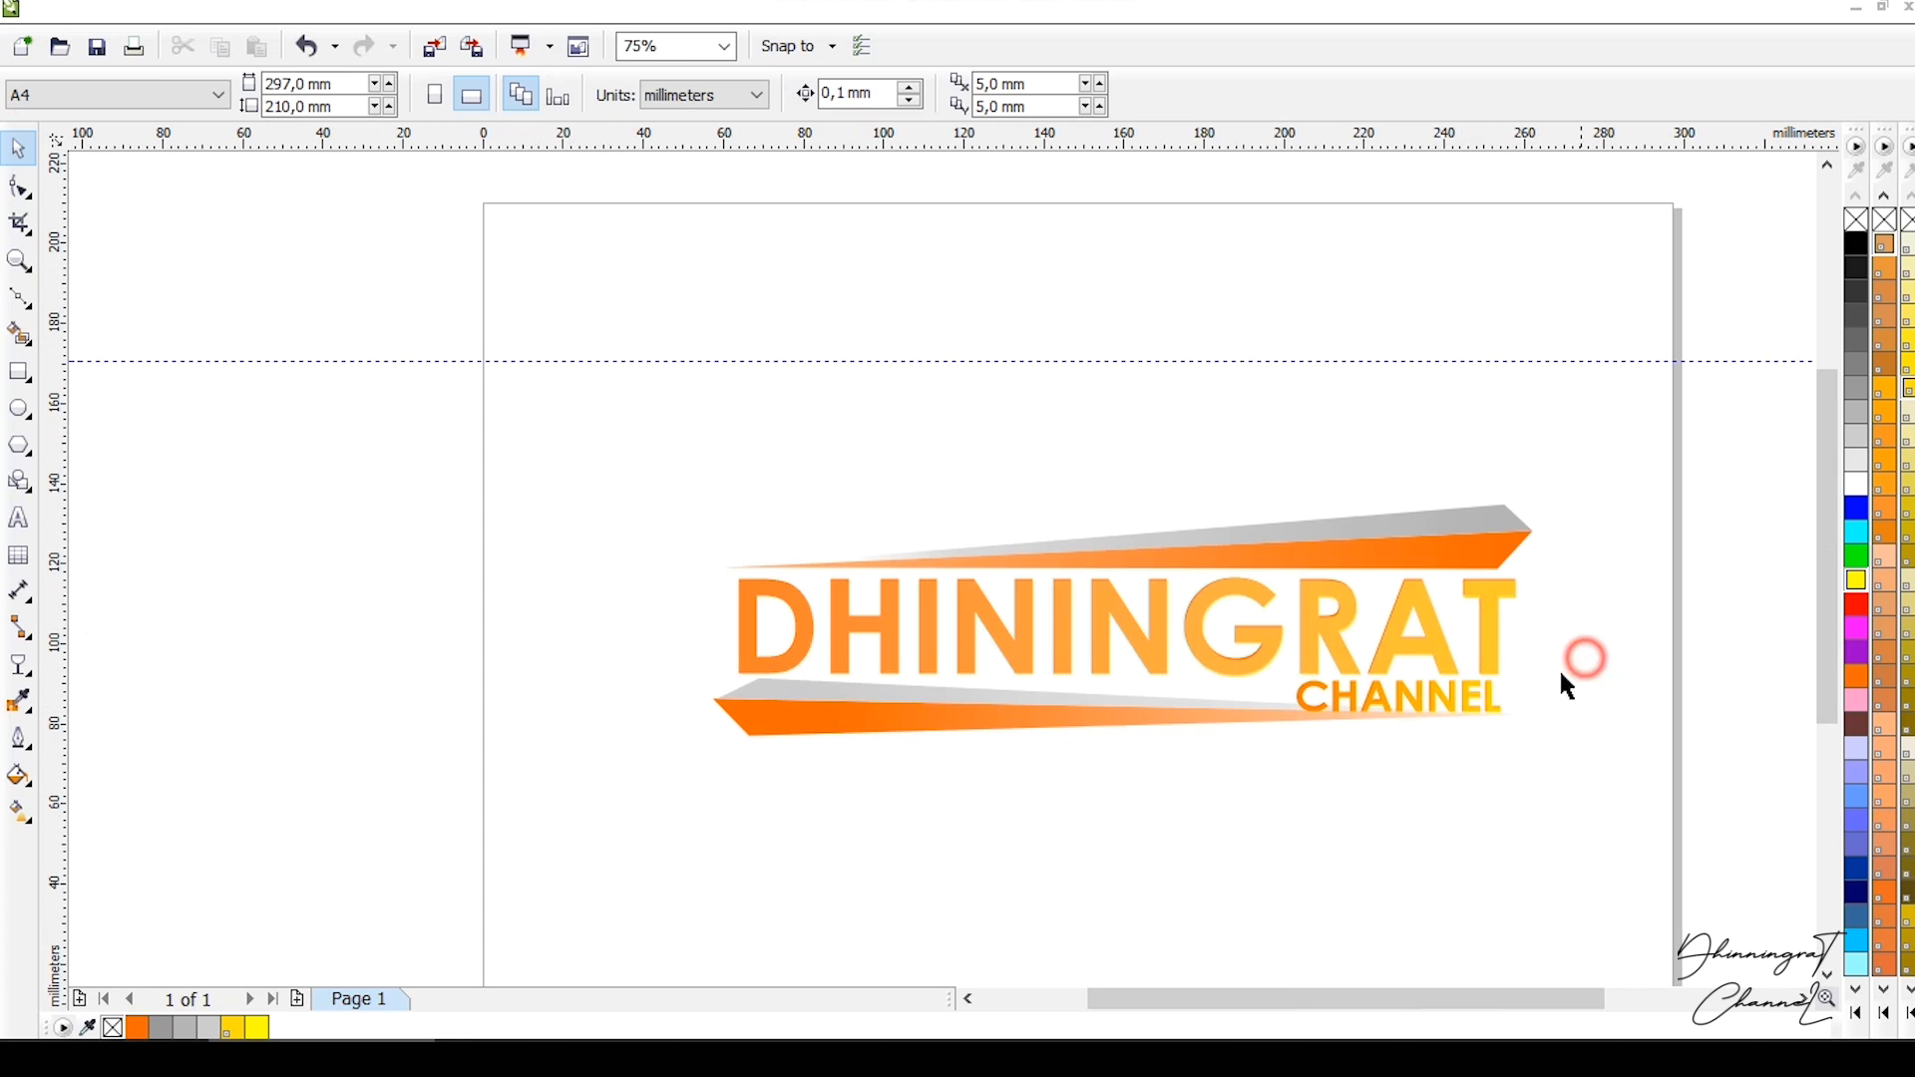
Draw a 297 × 210 mm rectangle covering the whole page behind the logo and fill it with light grey.
scroll(1465, 728, down, 2)
scroll(1438, 760, up, 2)
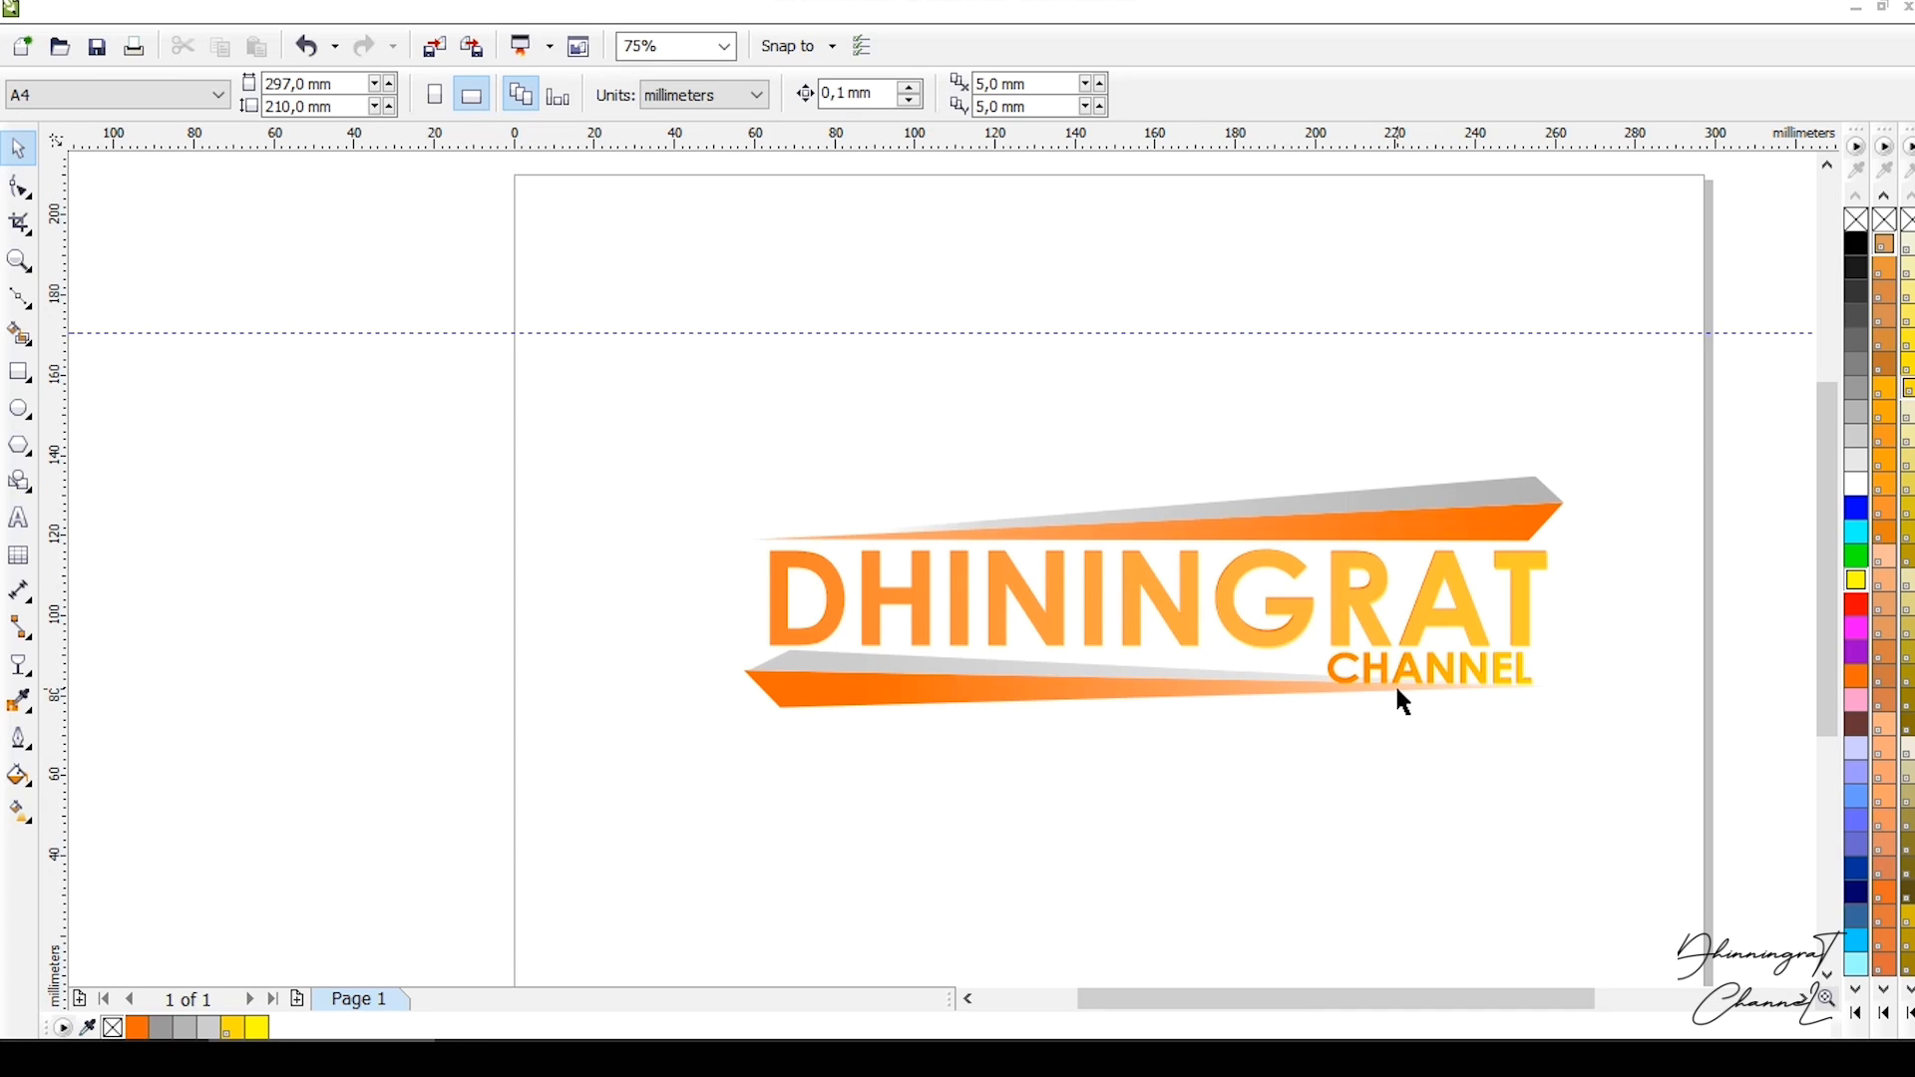
scroll(1386, 748, down, 2)
click(19, 372)
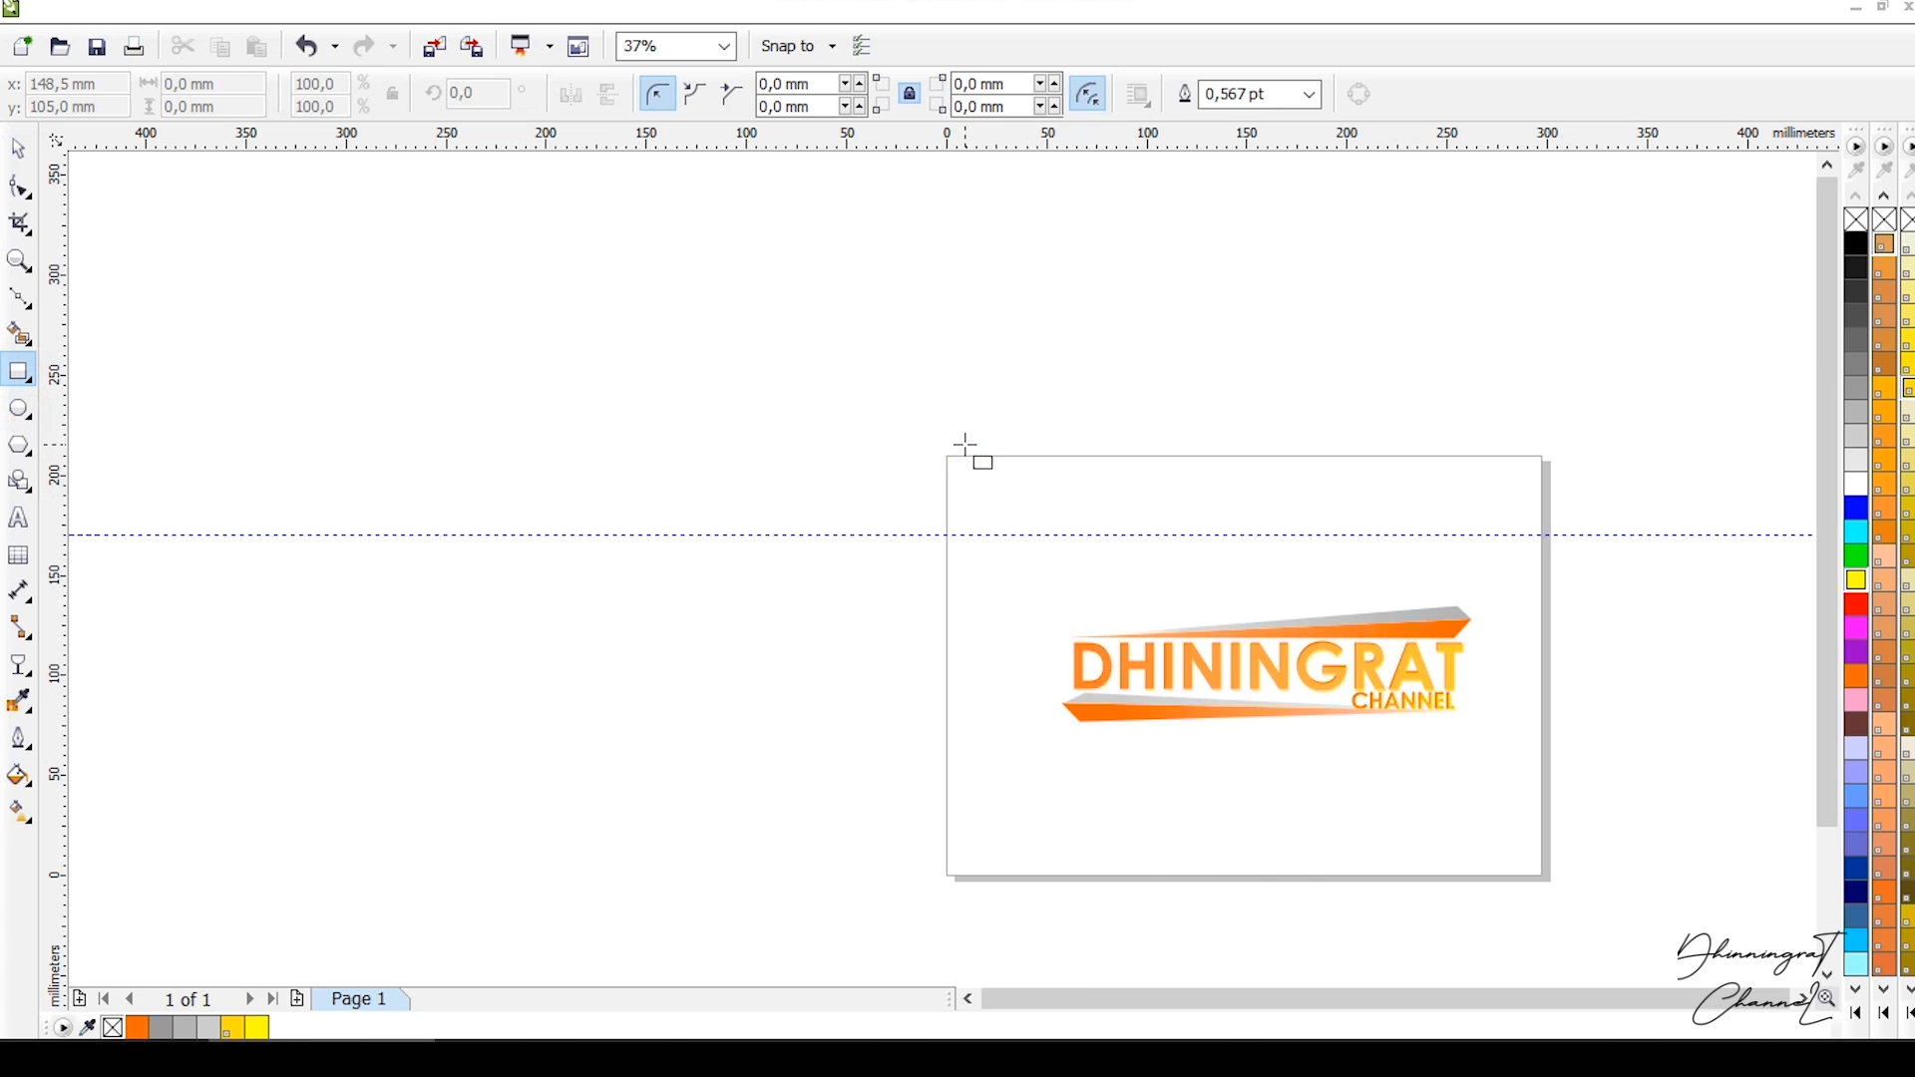
drag(947, 457, 1549, 880)
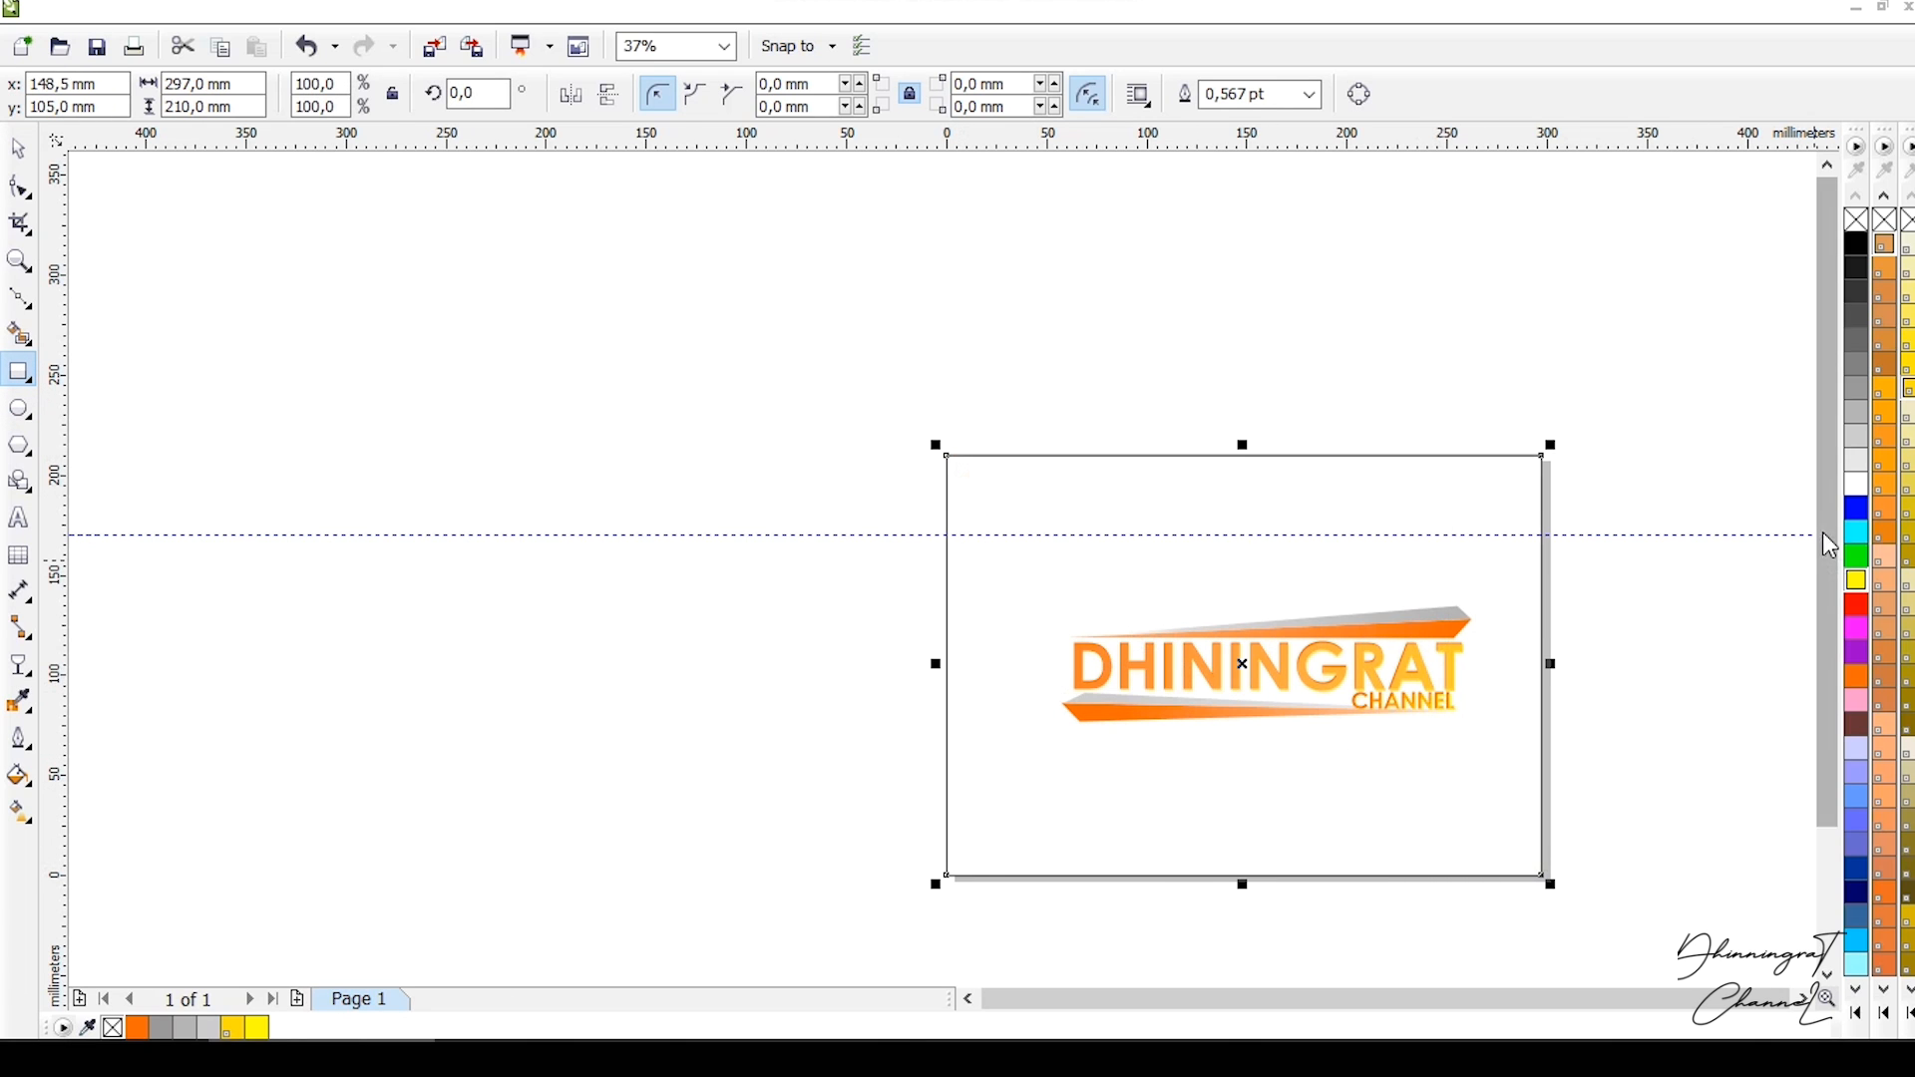
click(1860, 438)
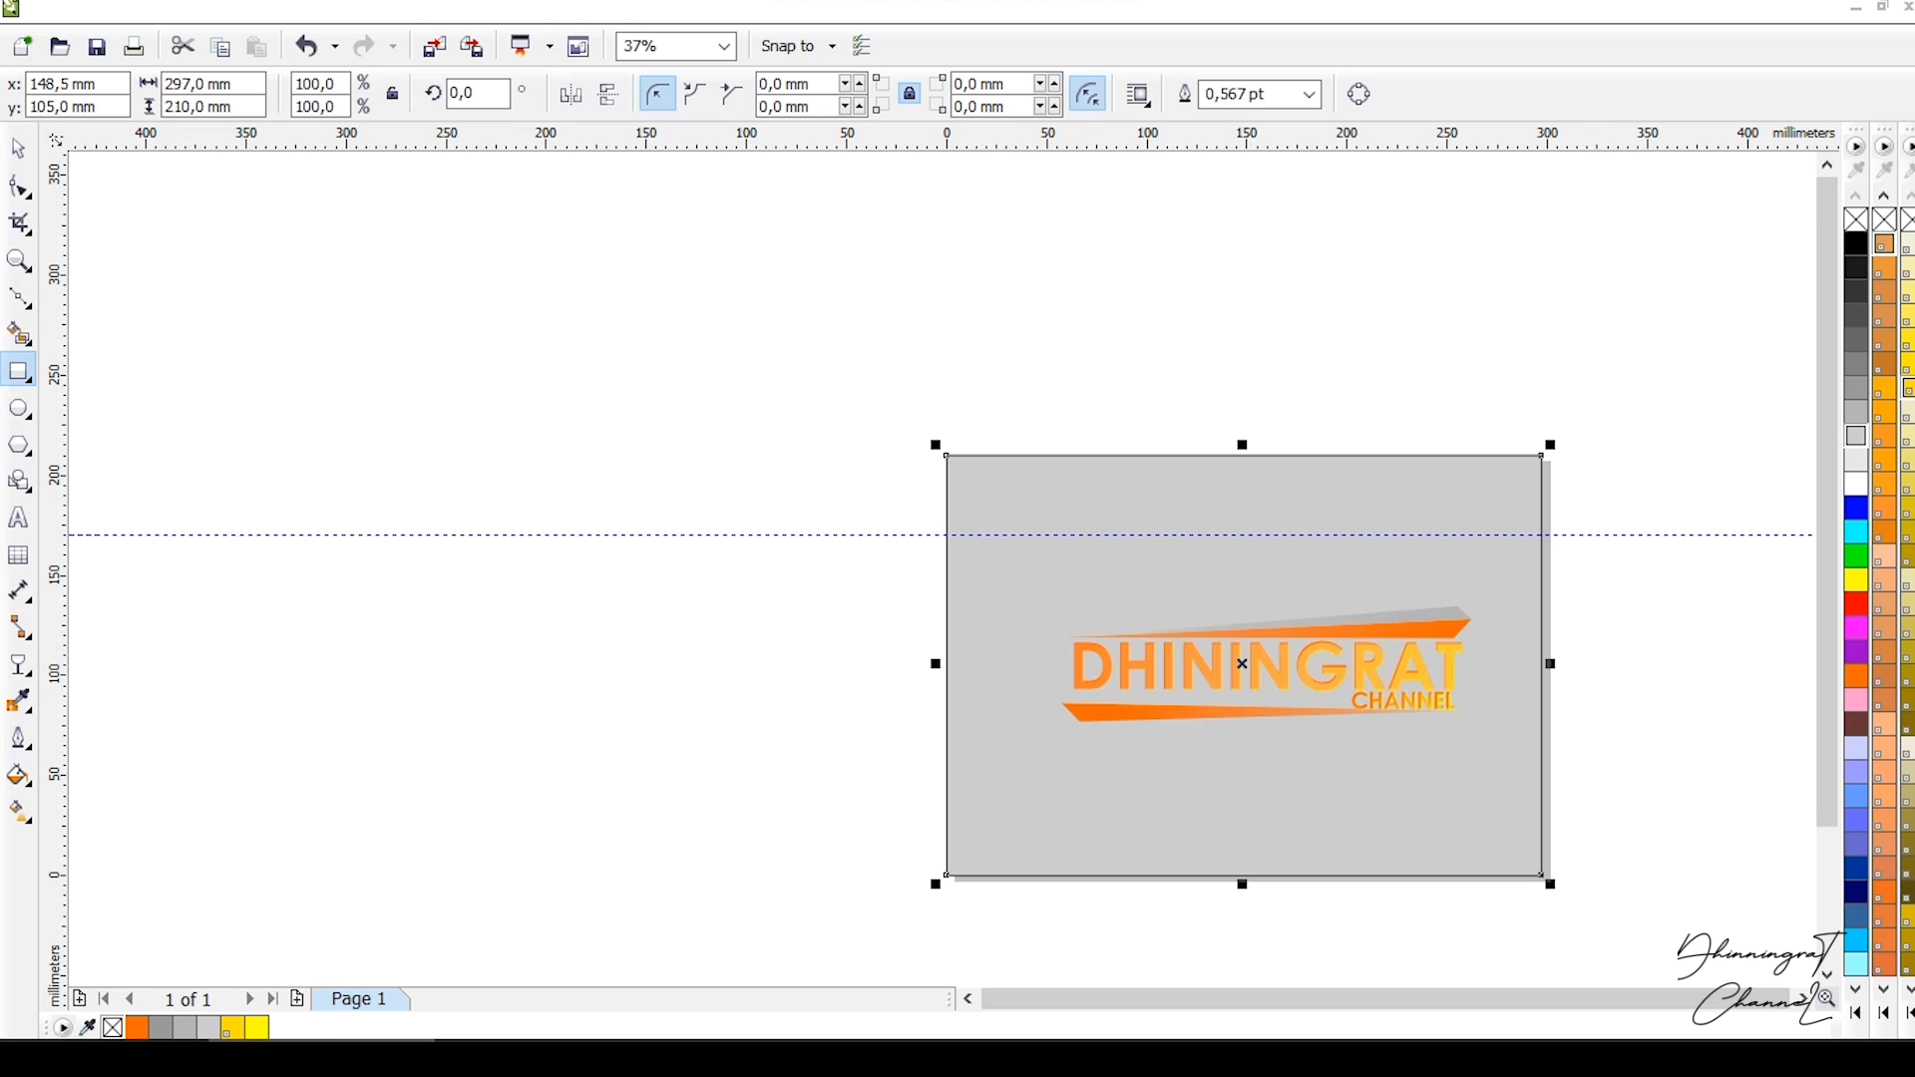
click(18, 147)
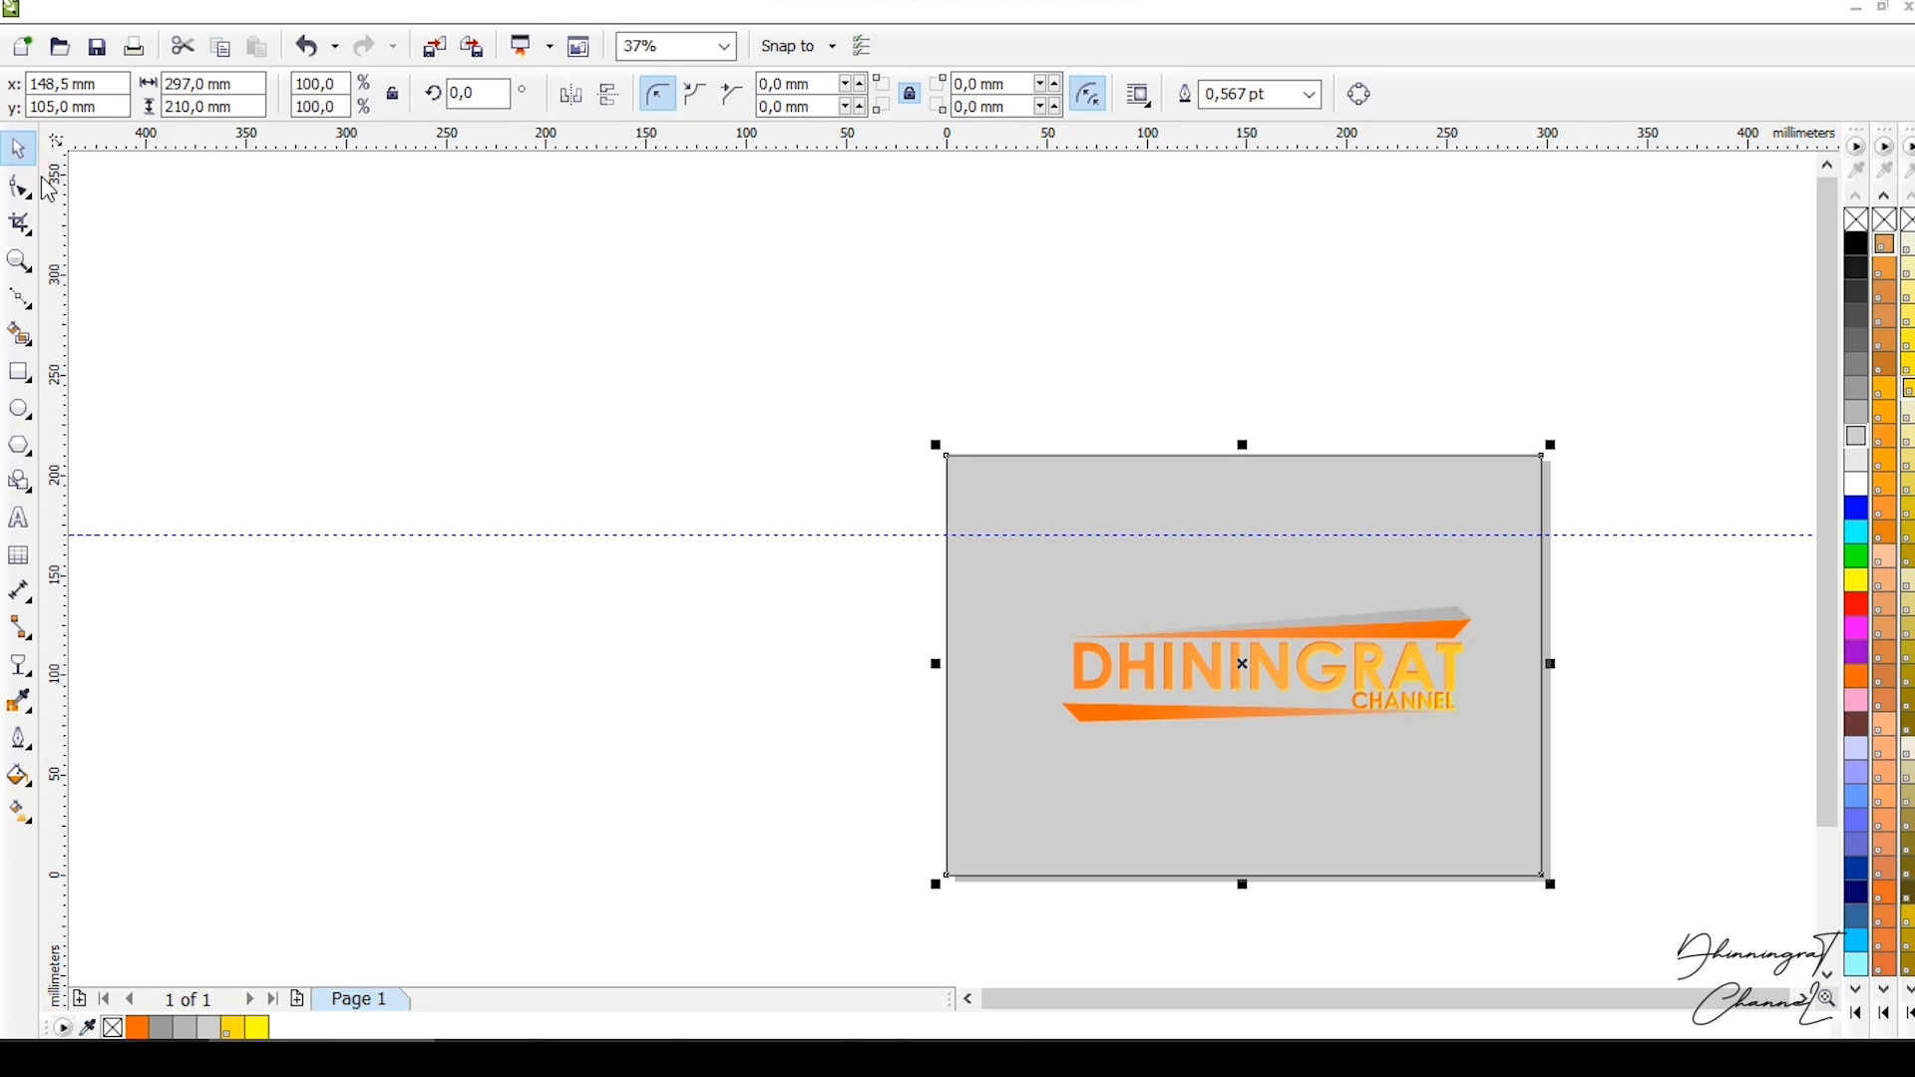
Apply a Uniform transparency of 73 to the grey background rectangle.
click(18, 666)
click(193, 95)
click(144, 141)
drag(457, 97, 471, 94)
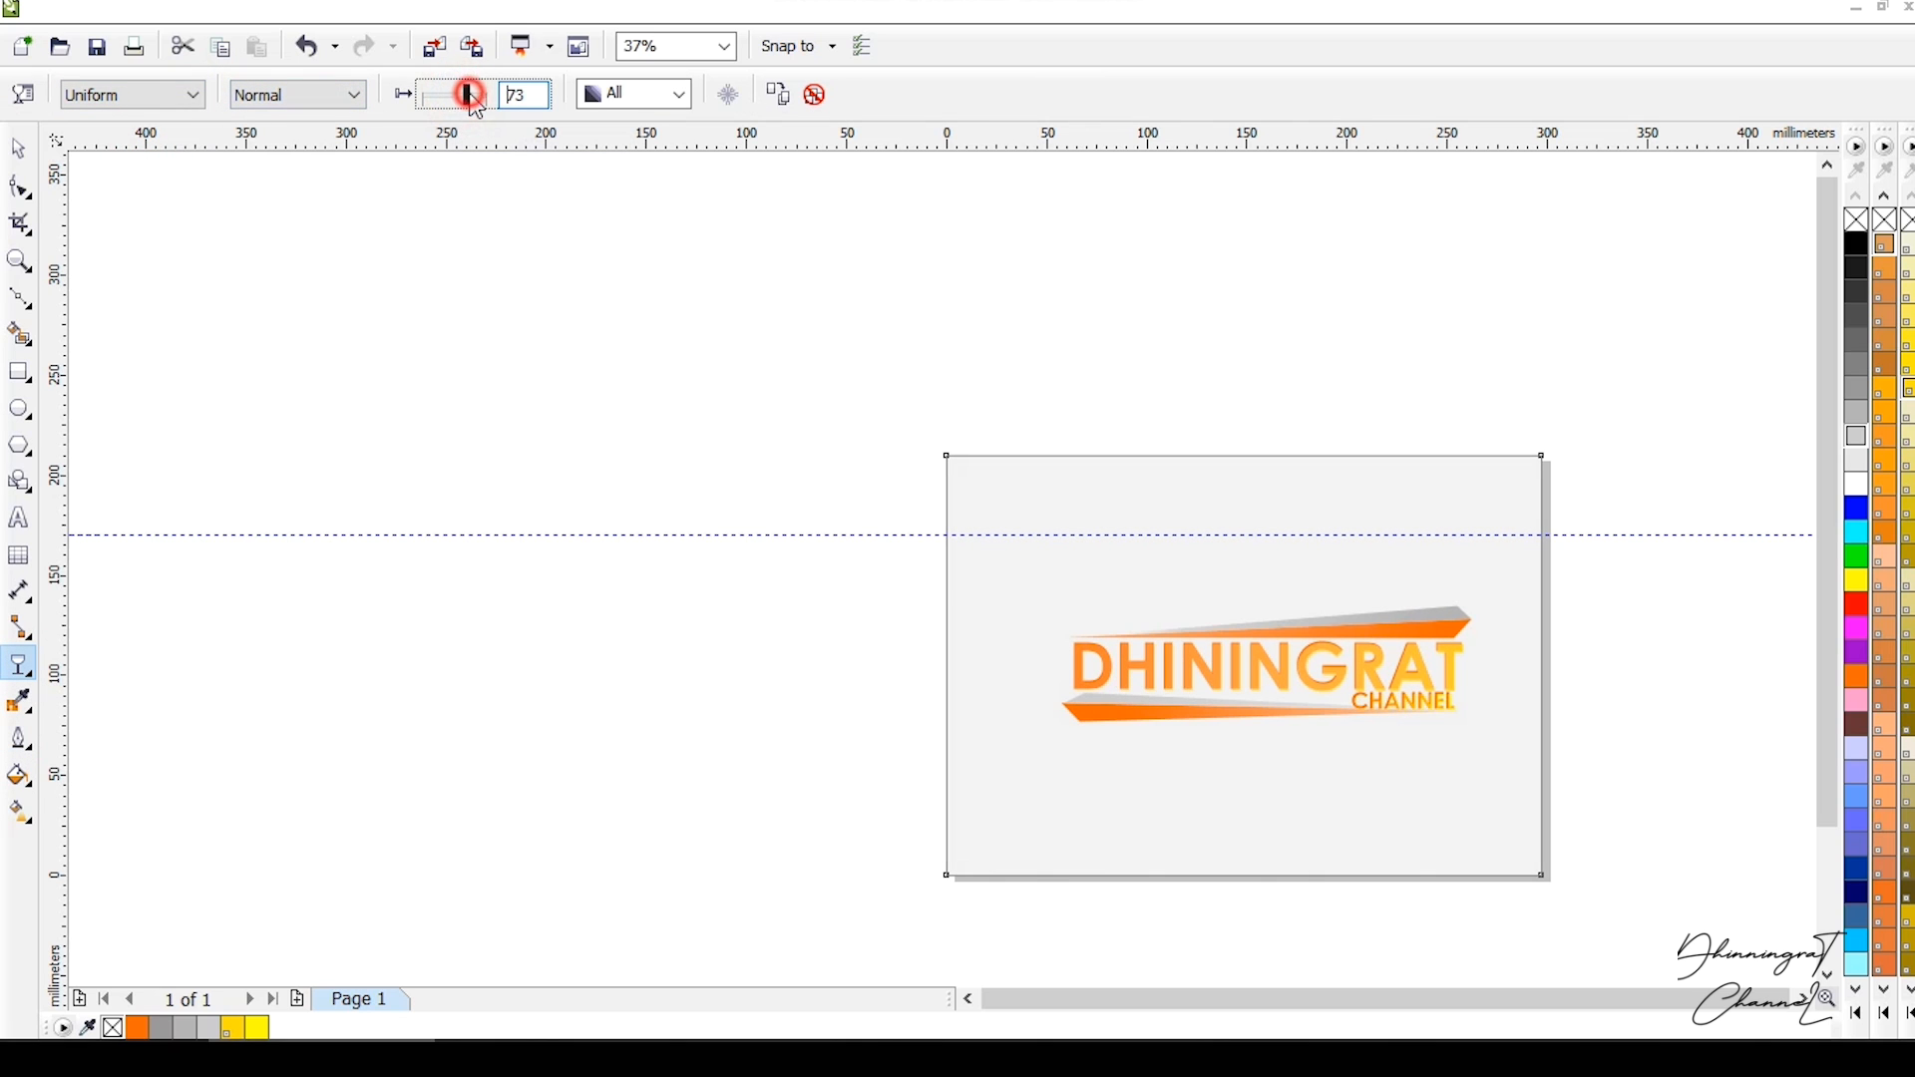
Move the horizontal guideline off the design, to well above the page's upper edge.
click(25, 152)
click(727, 598)
drag(735, 535, 1159, 309)
Group all the logo objects and scale the group to 111.3 %, centred on the page.
drag(821, 518, 1516, 778)
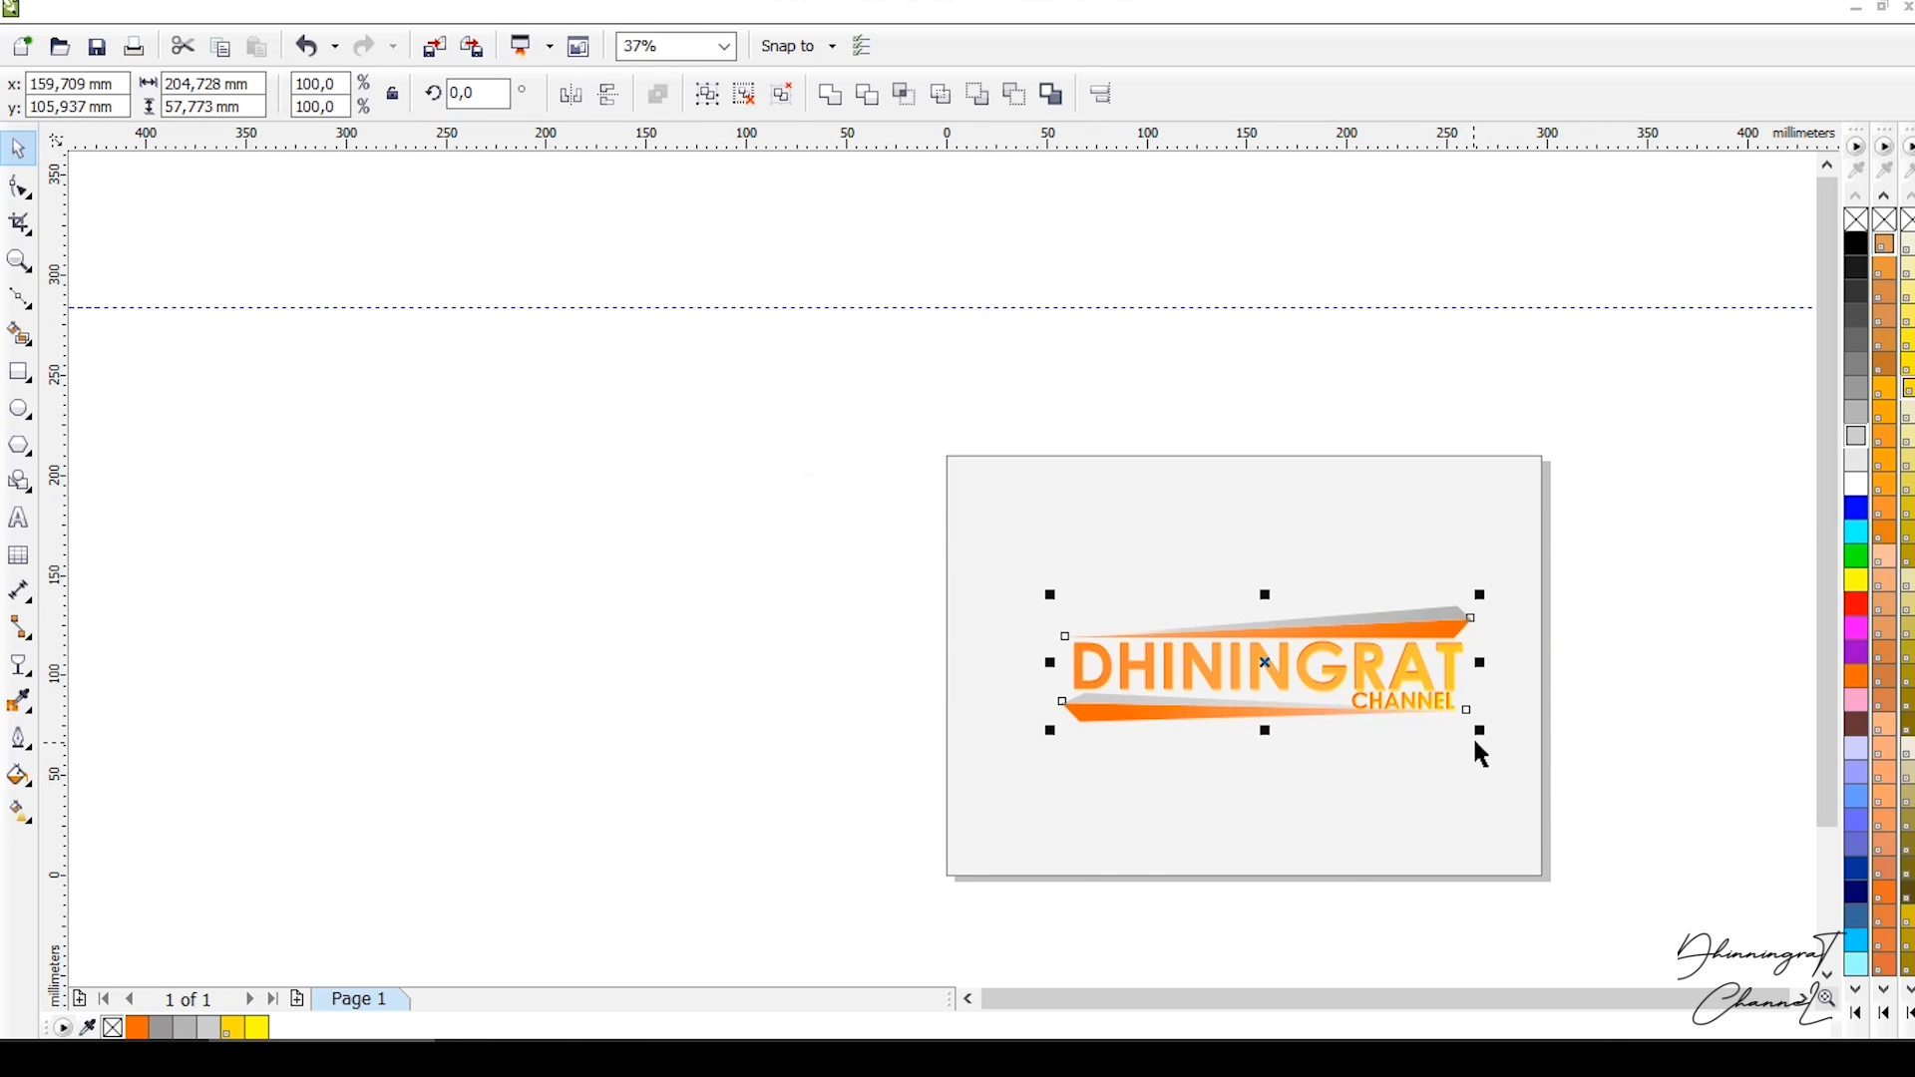
key(ctrl+g)
drag(1483, 732, 1517, 774)
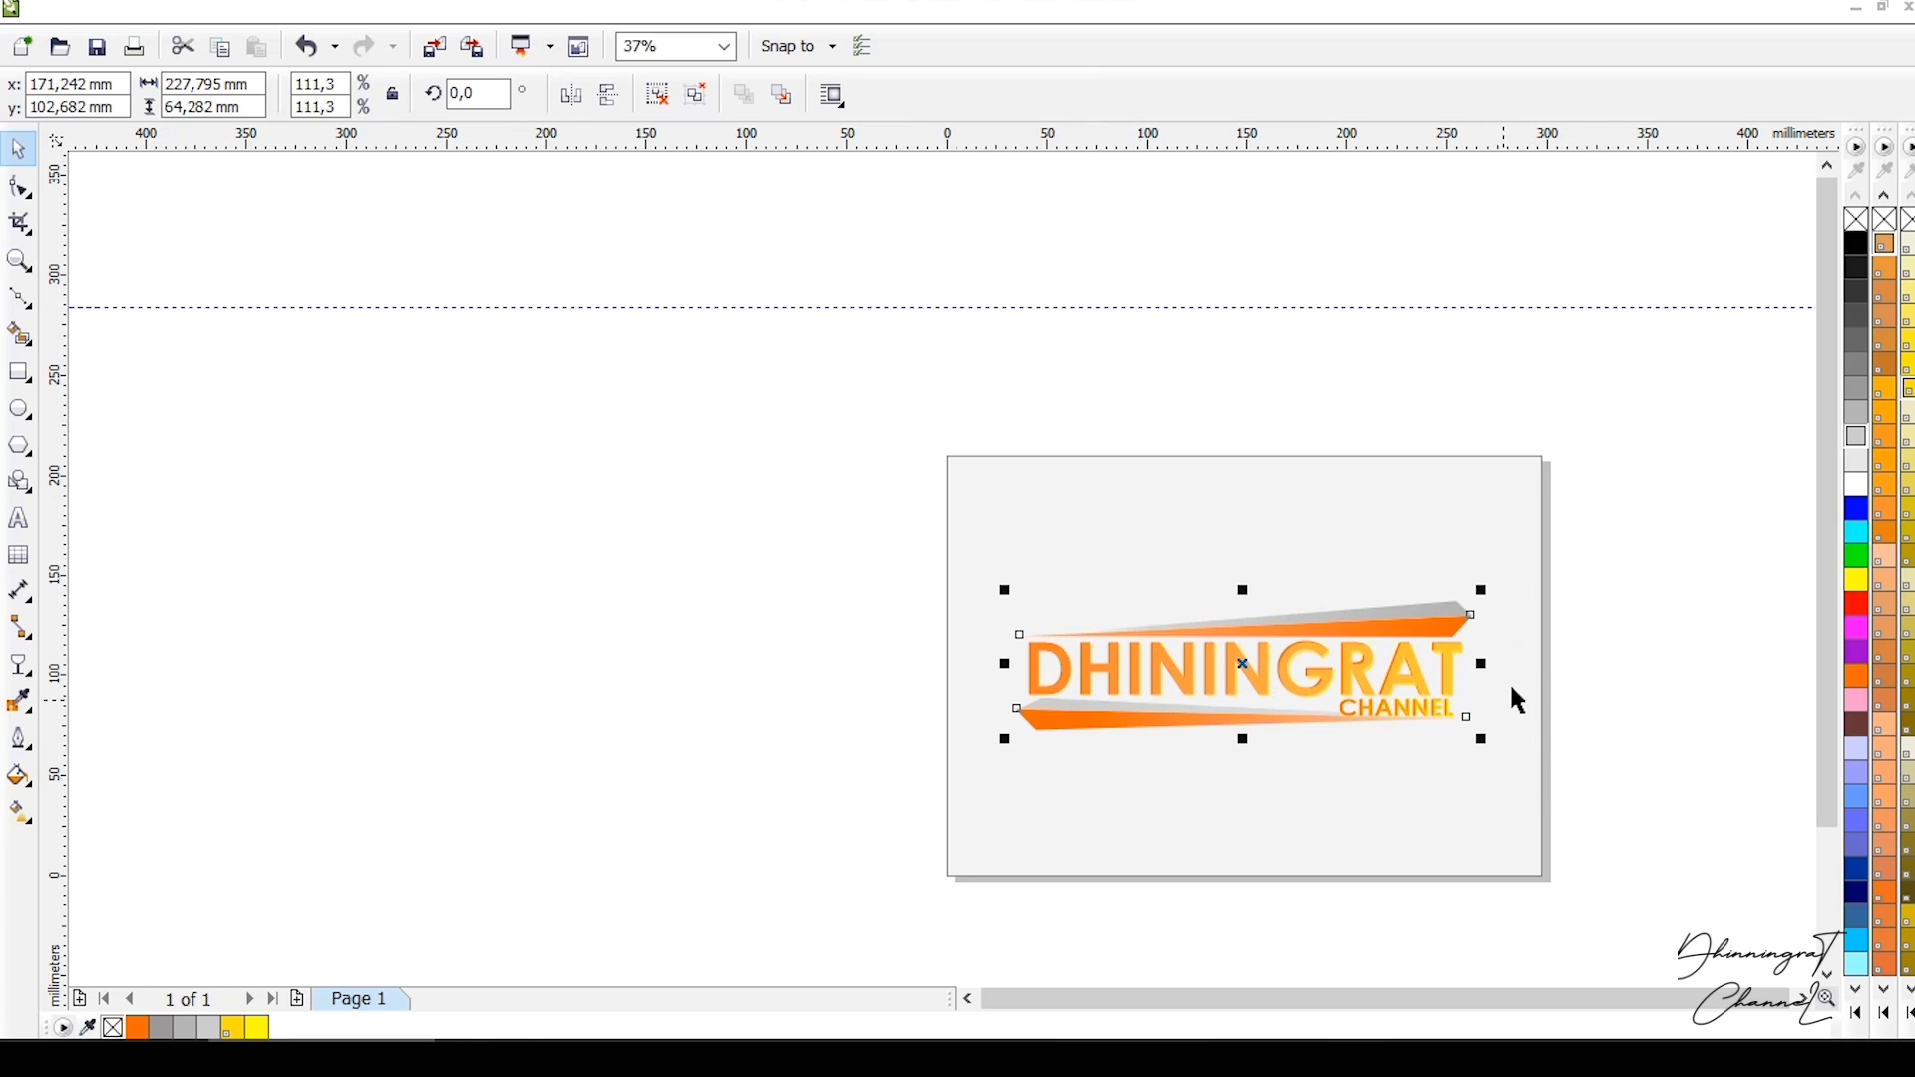
click(1476, 604)
Open the Fountain Fill settings for the background rectangle and choose the Radial type with a Custom colour blend.
click(1496, 534)
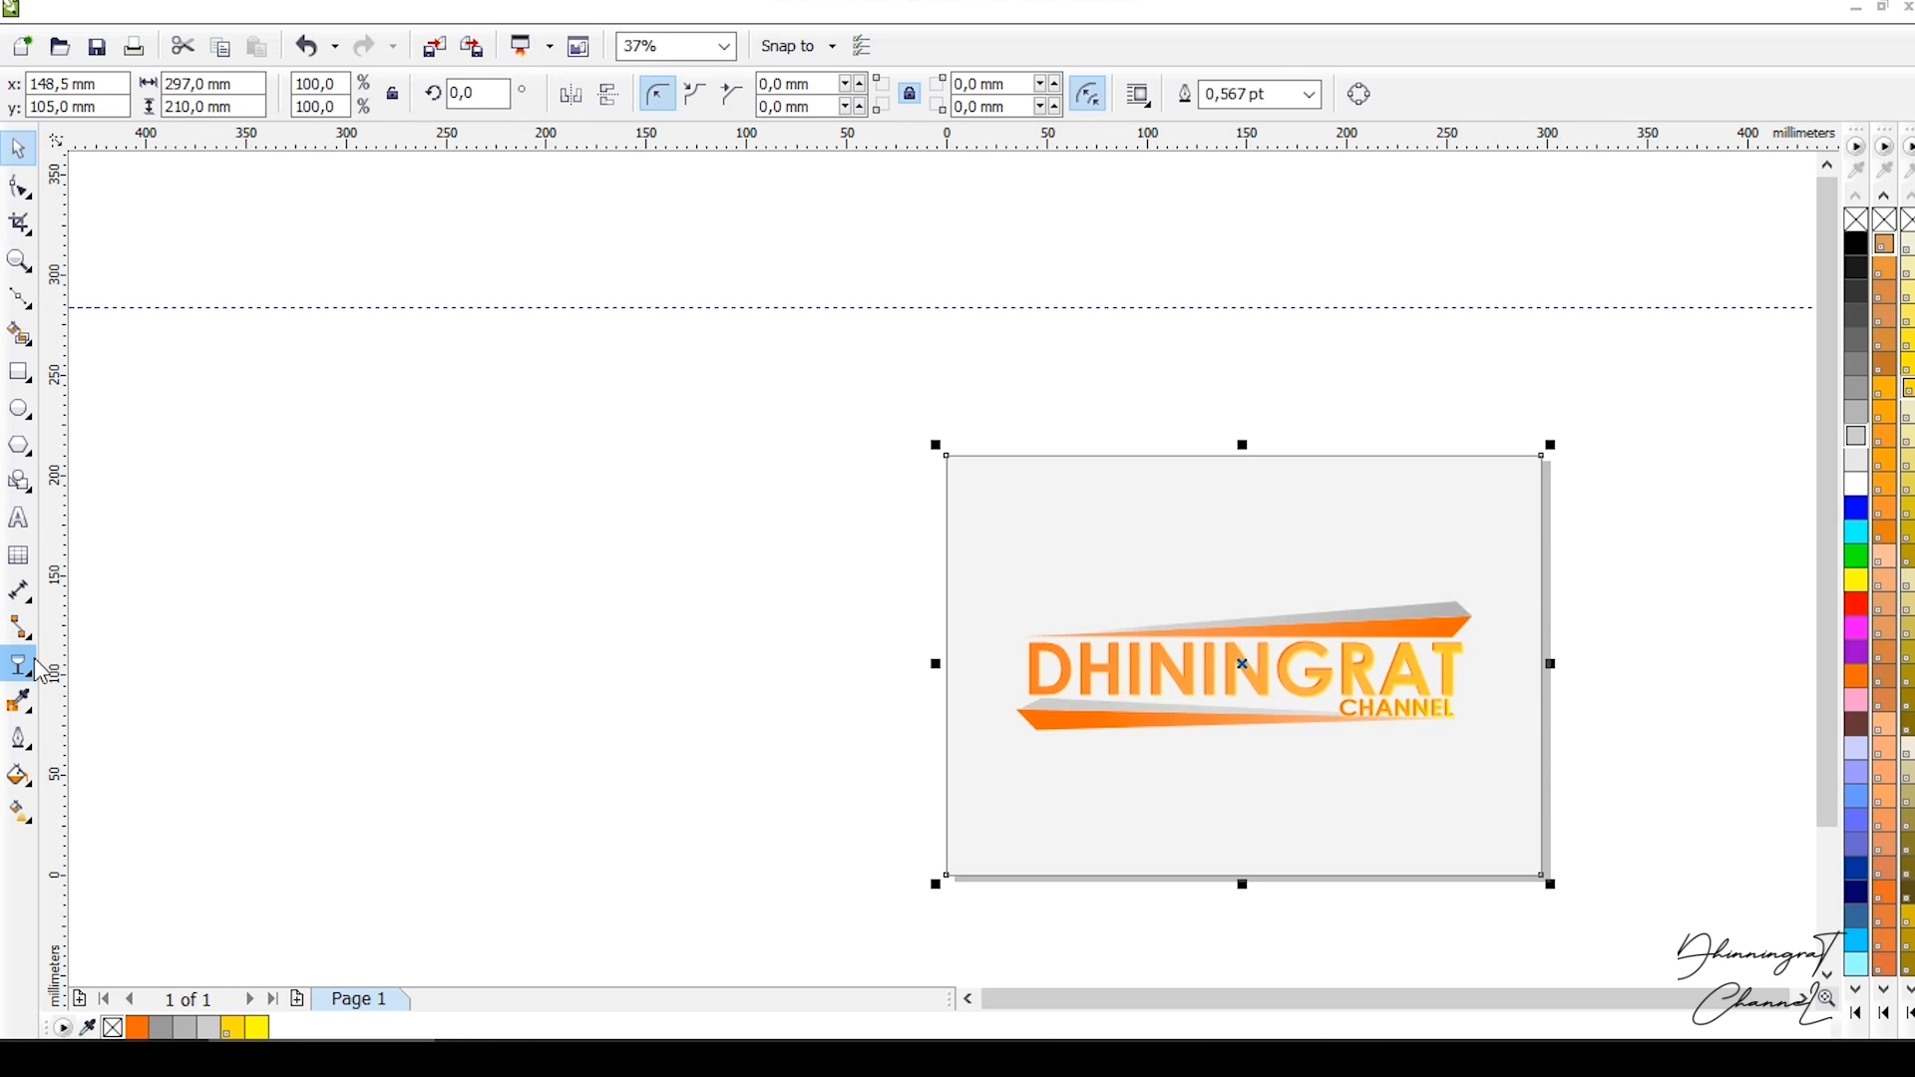
click(37, 791)
click(109, 799)
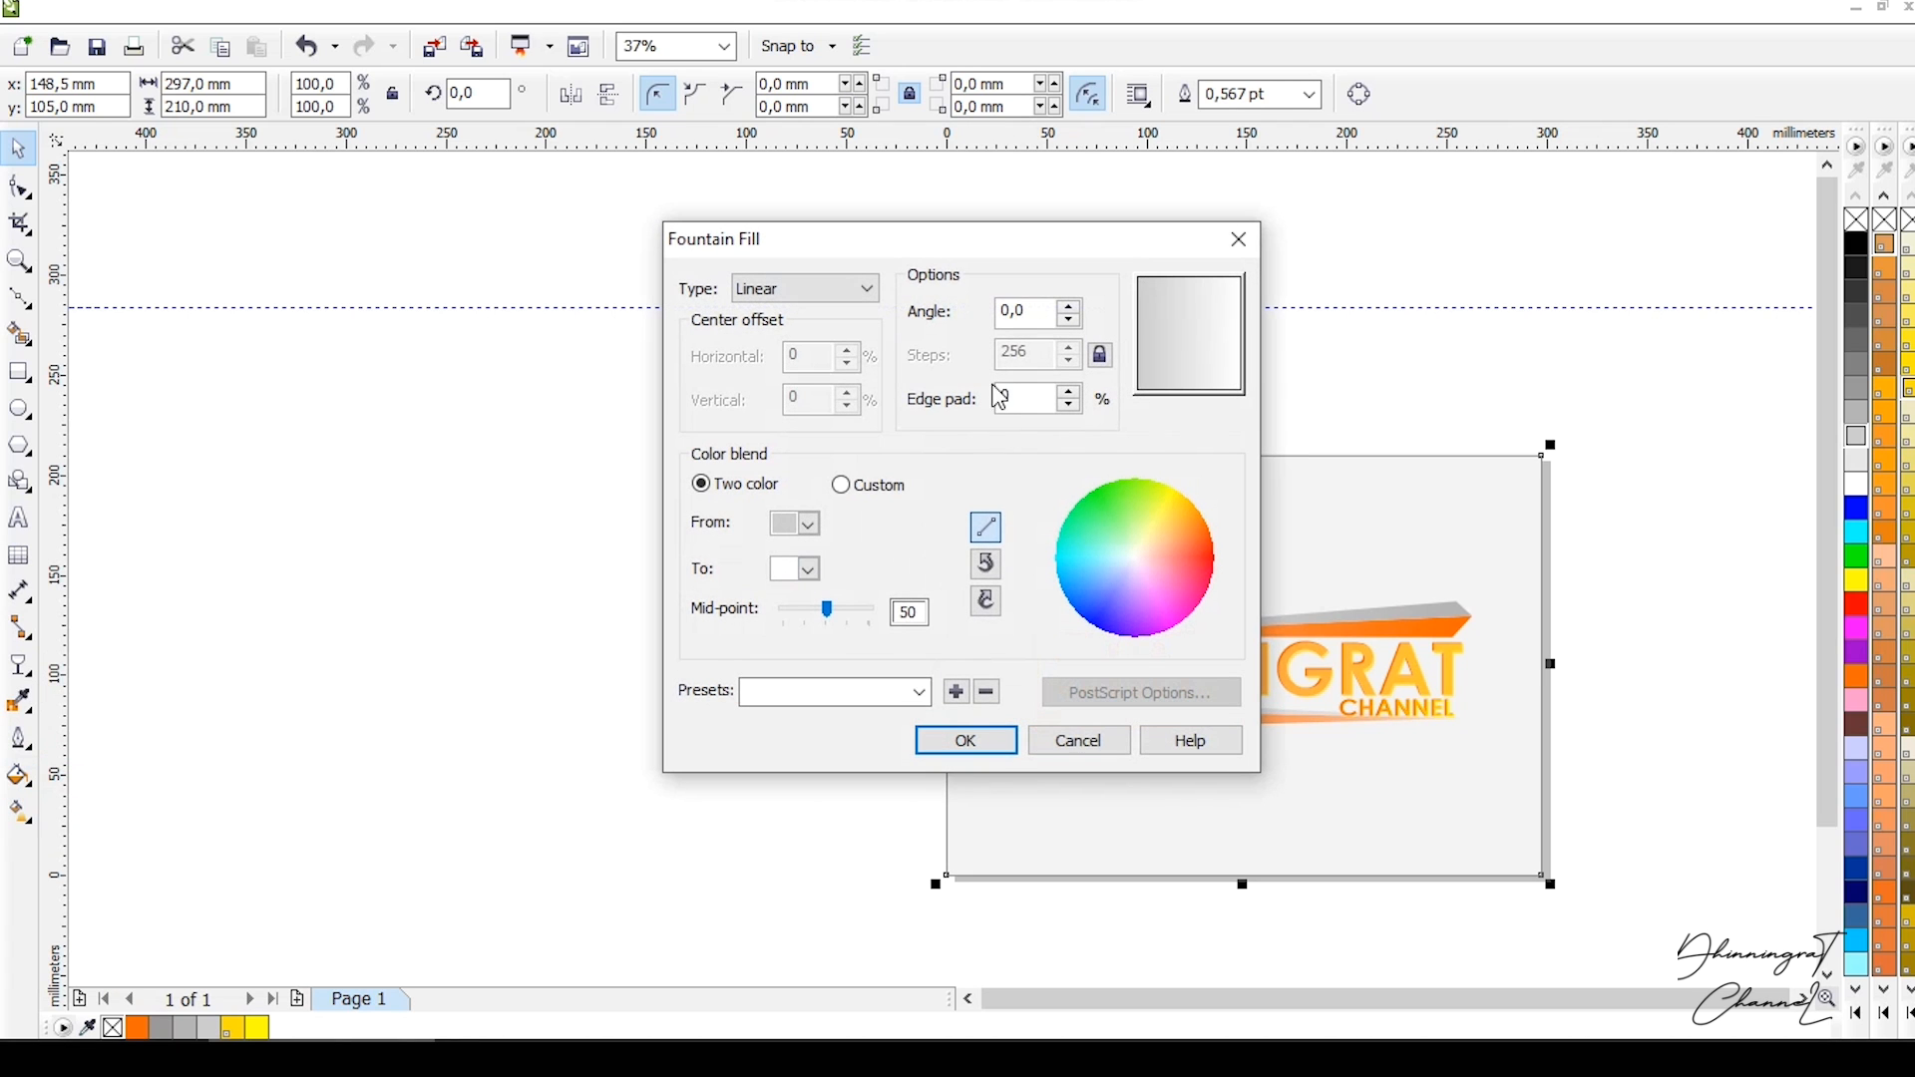
click(859, 288)
click(788, 323)
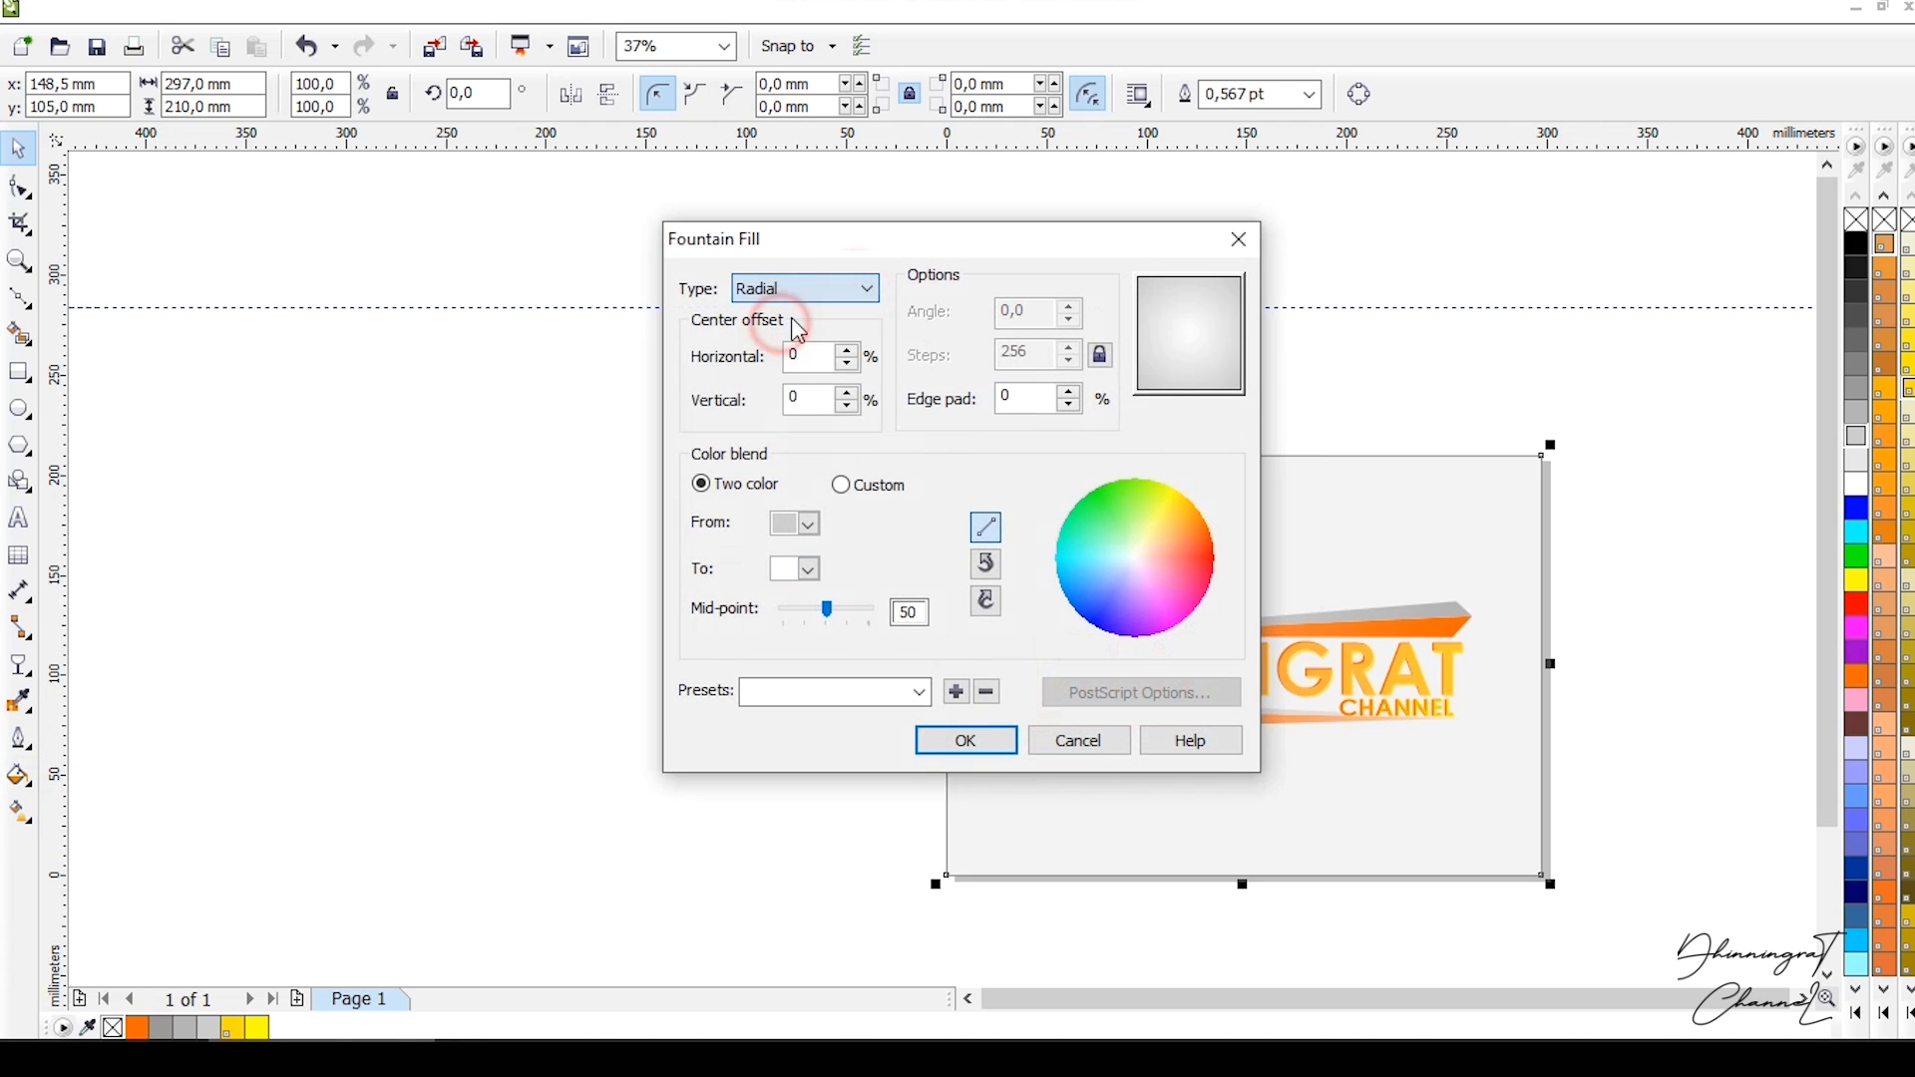
click(843, 486)
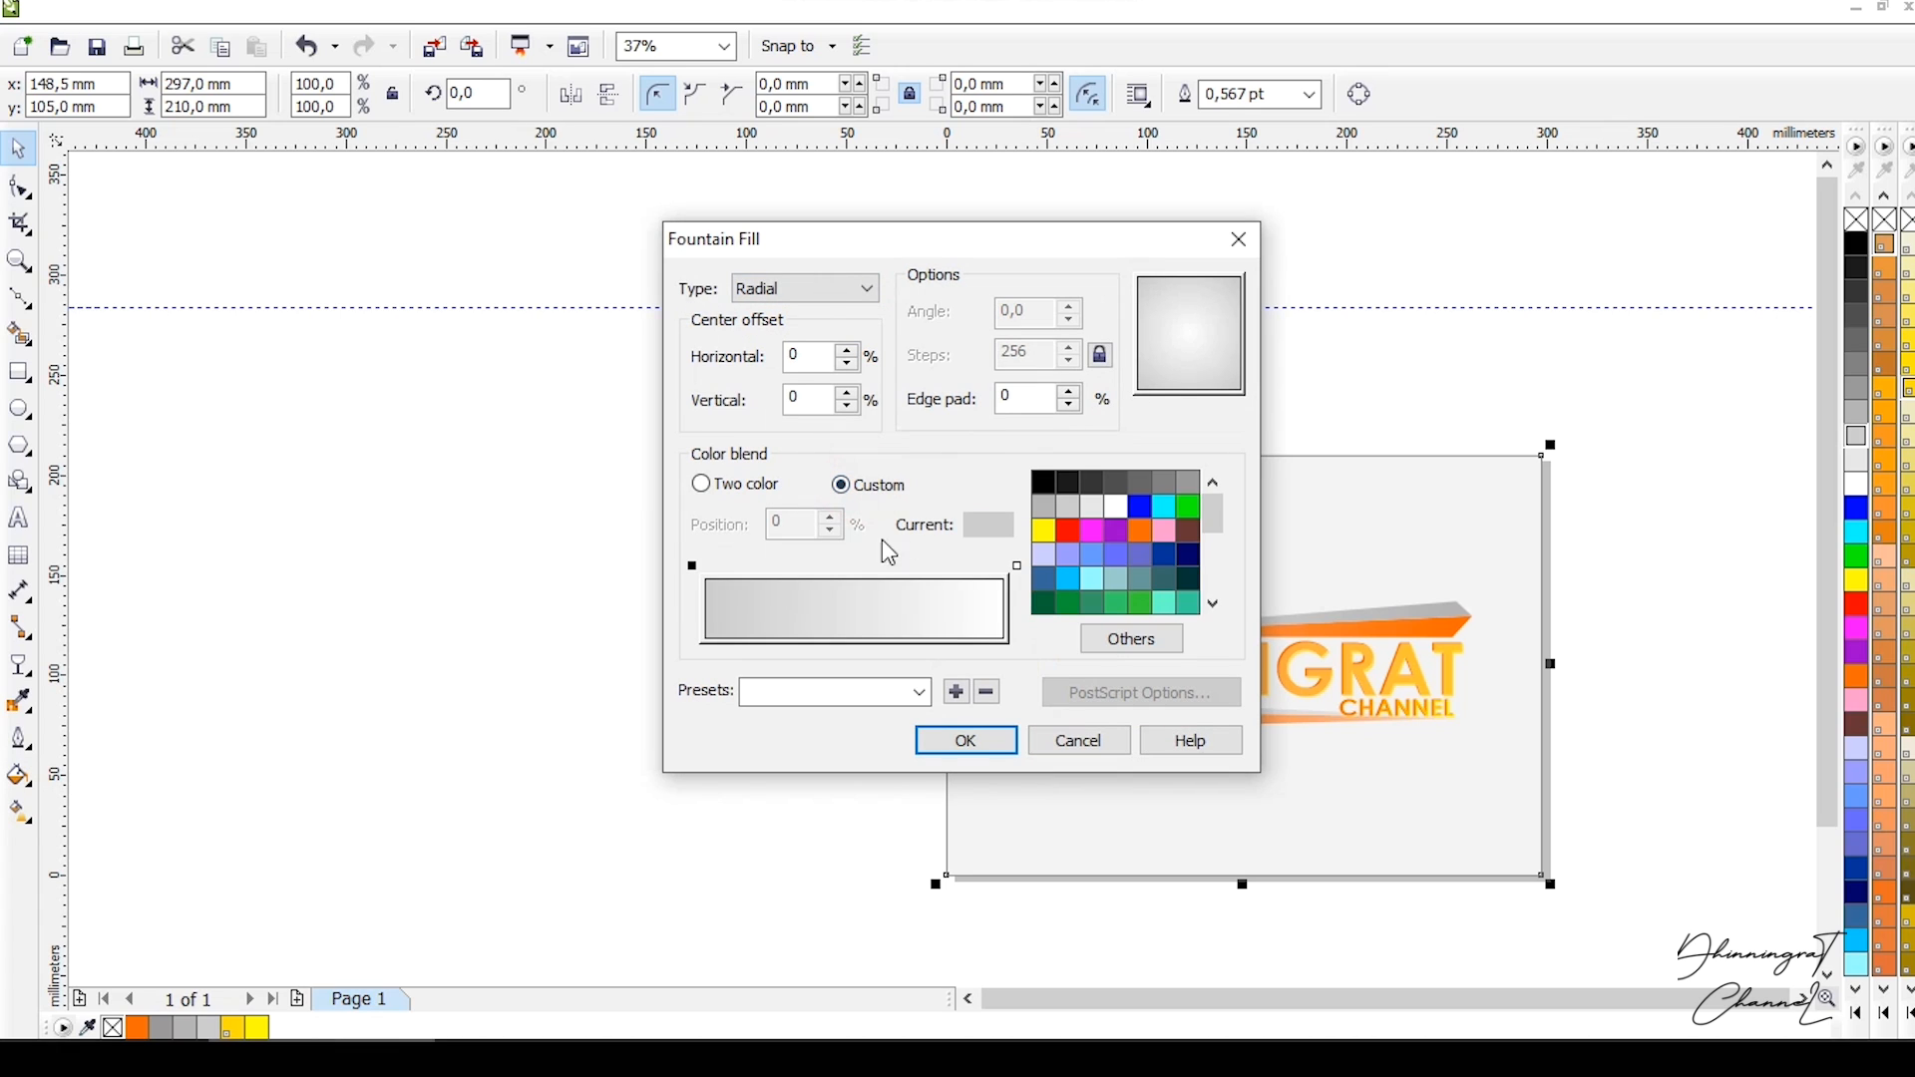
Add an intermediate stop at 50 %, colour the blend's end stop grey, and apply the radial fill to the background.
double_click(948, 579)
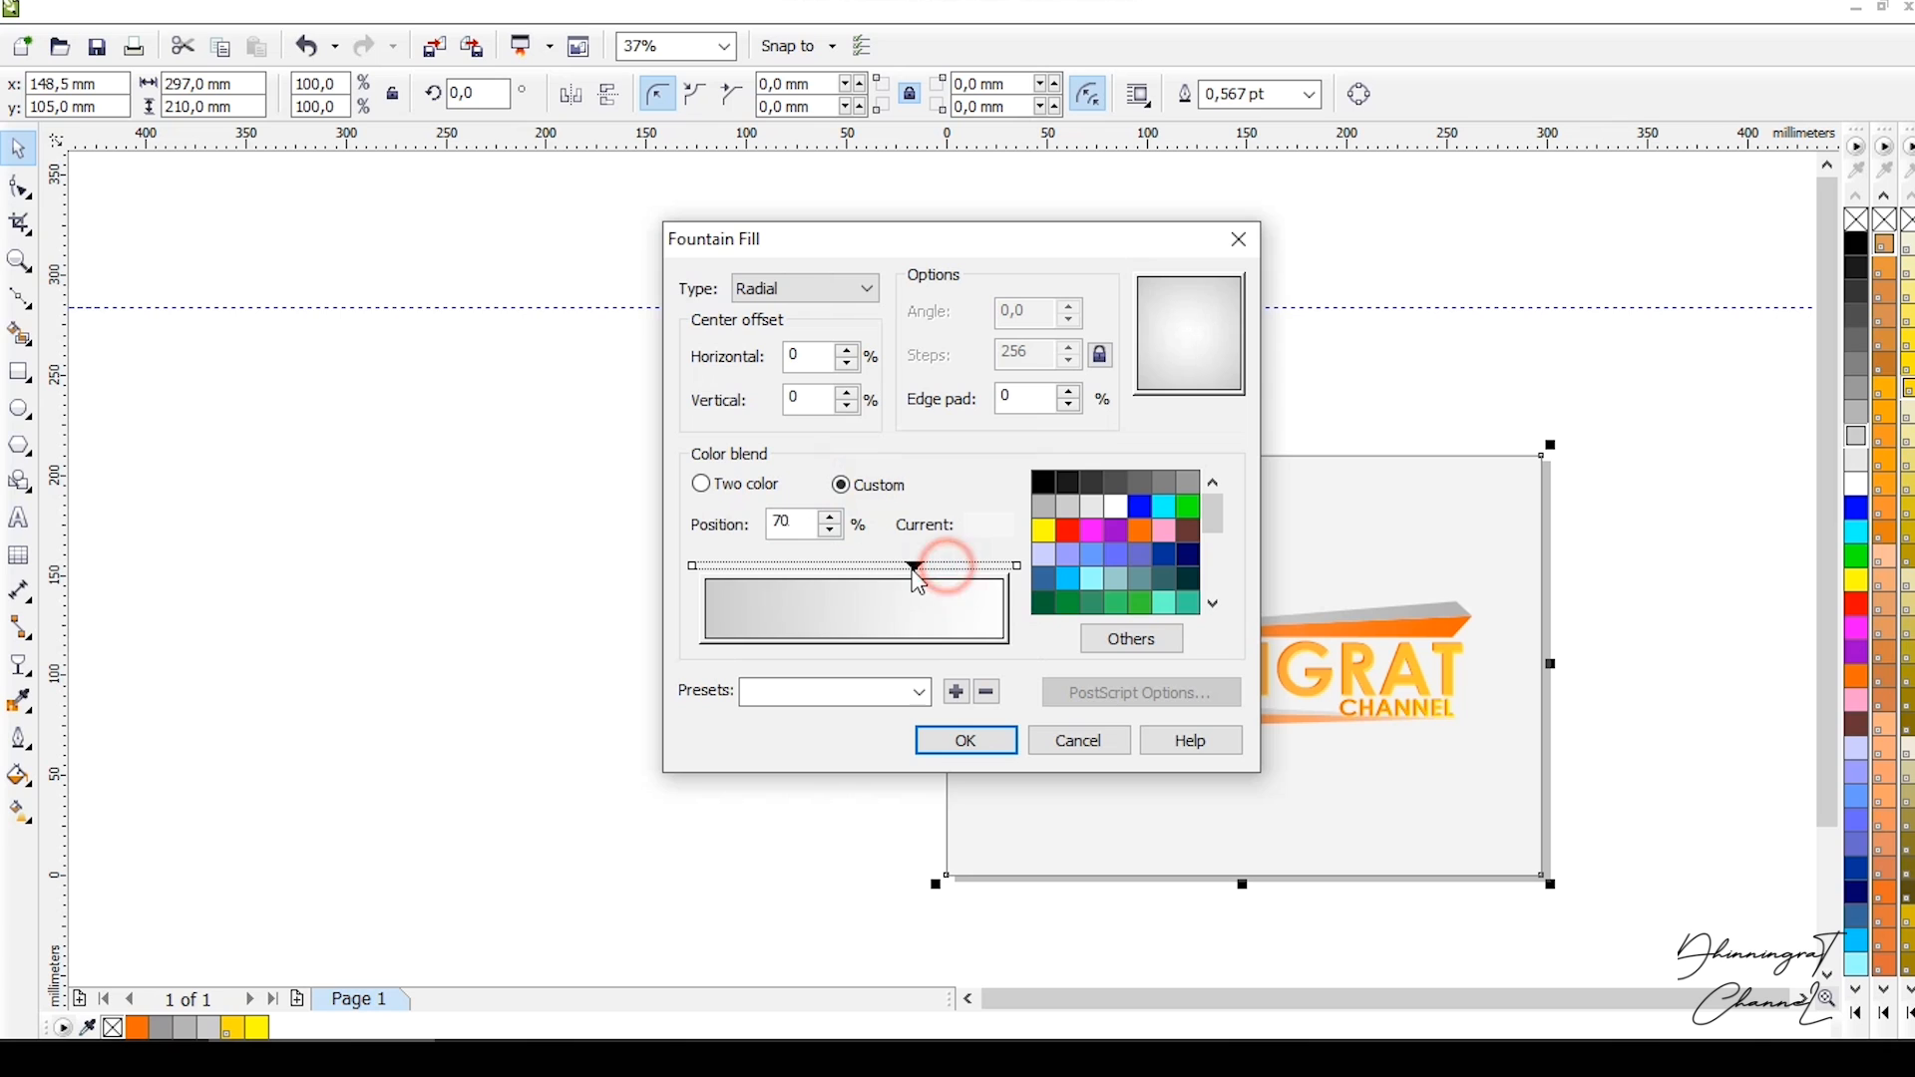
click(1018, 567)
click(1048, 506)
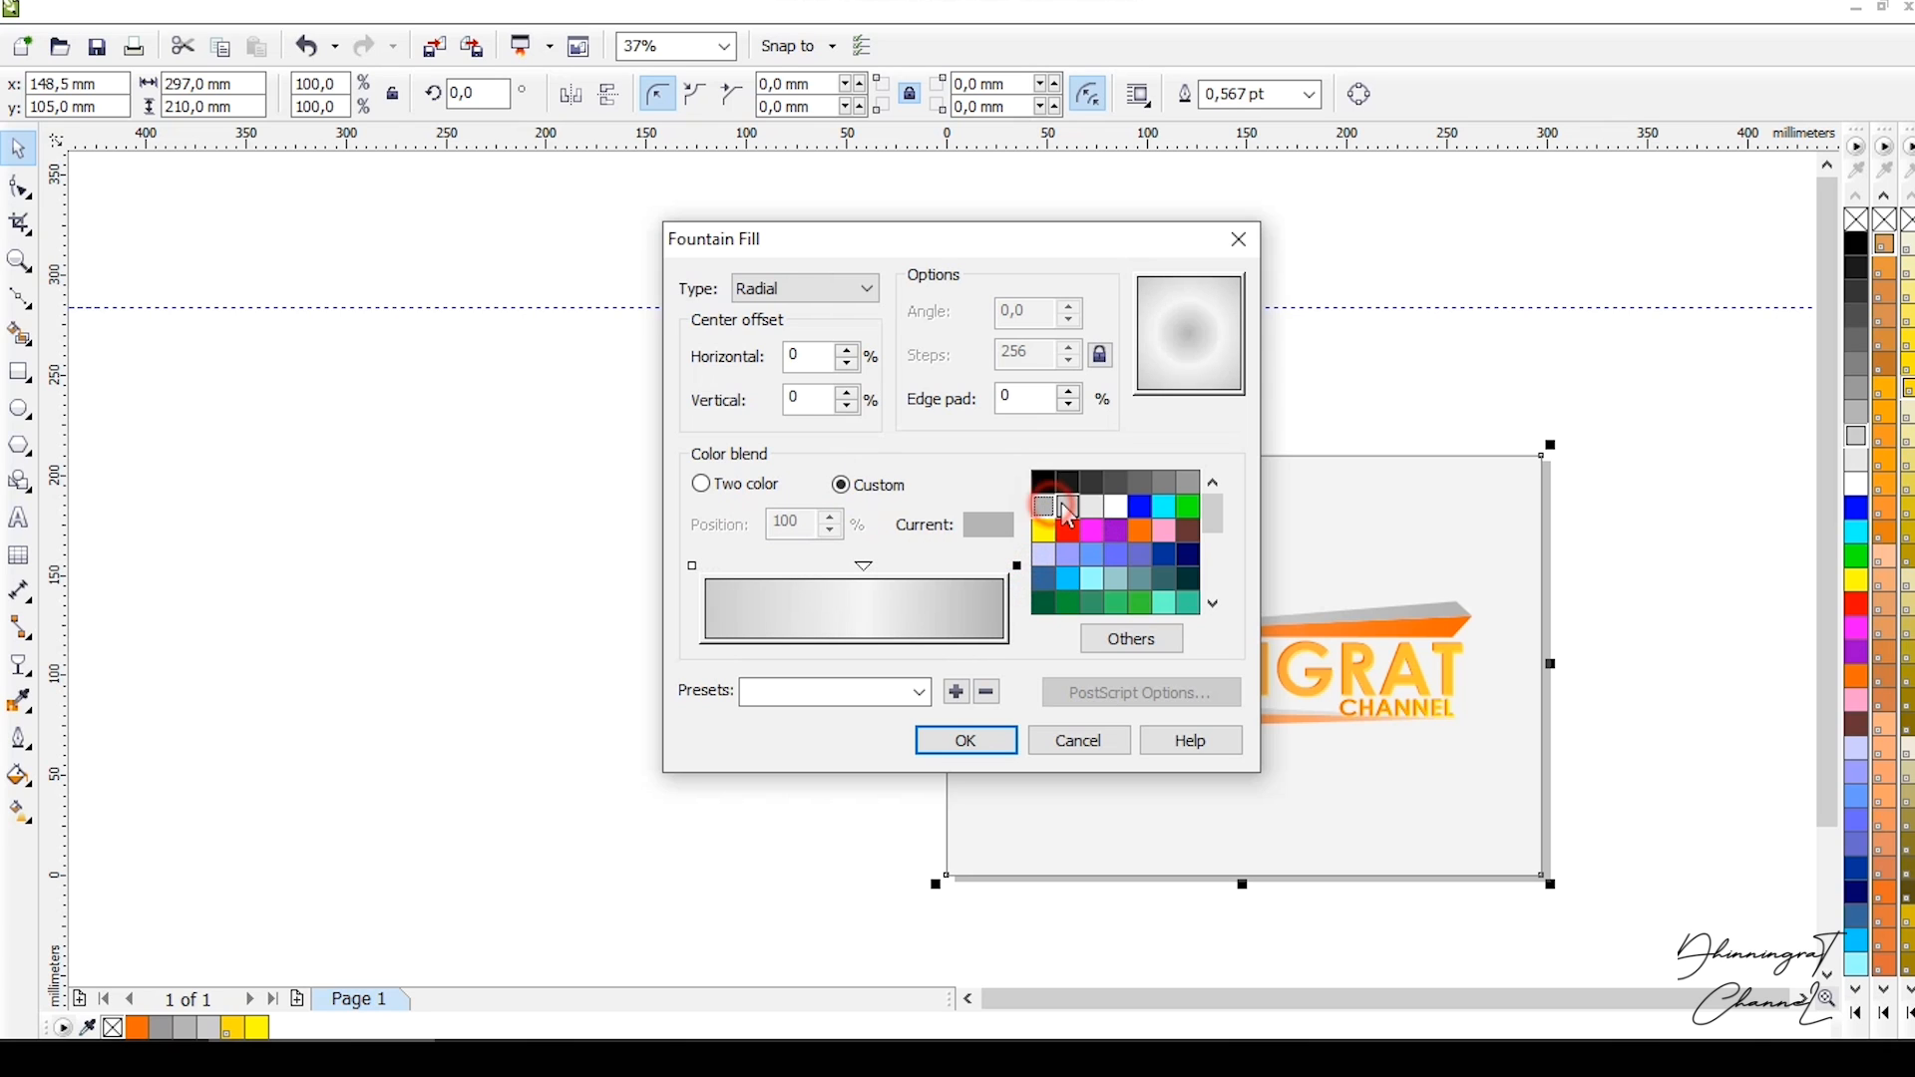
double_click(868, 567)
mouse_move(867, 567)
mouse_down()
mouse_move(886, 560)
mouse_move(826, 571)
mouse_up()
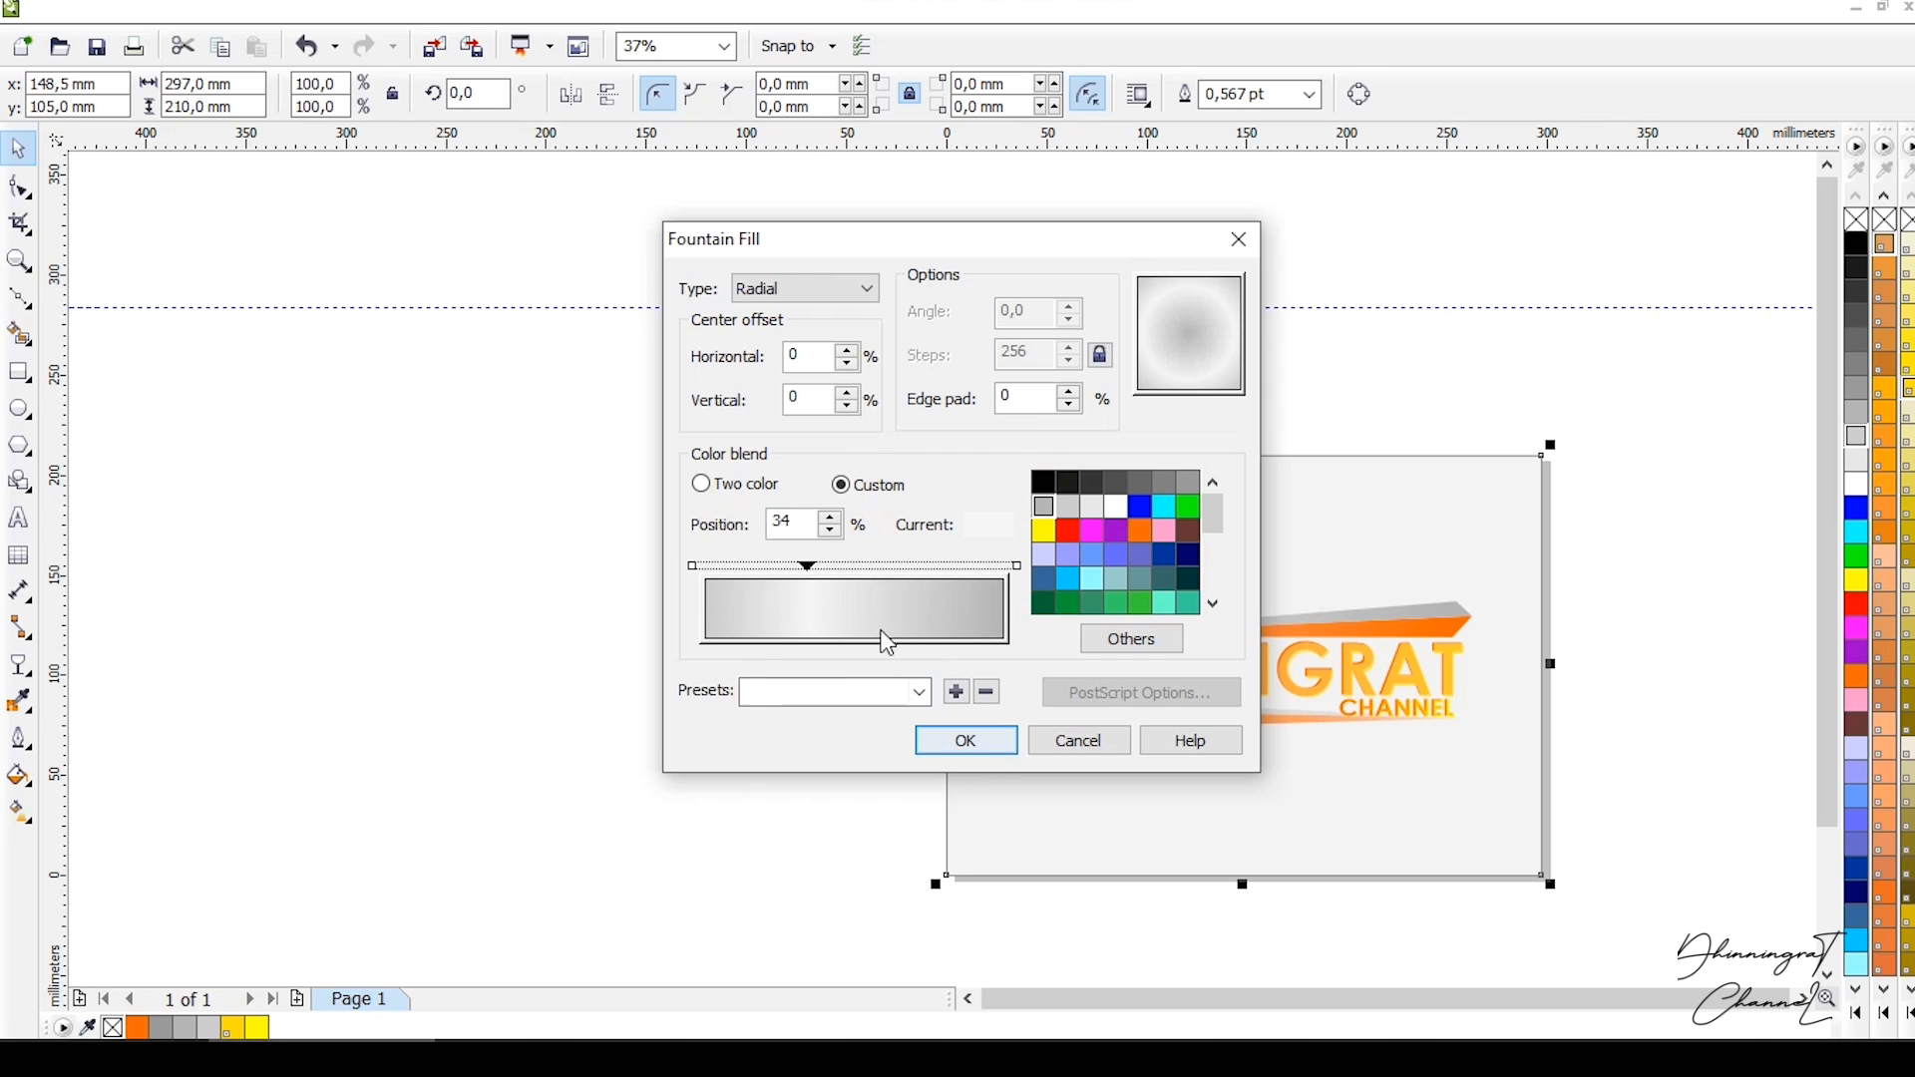
drag(855, 581, 865, 582)
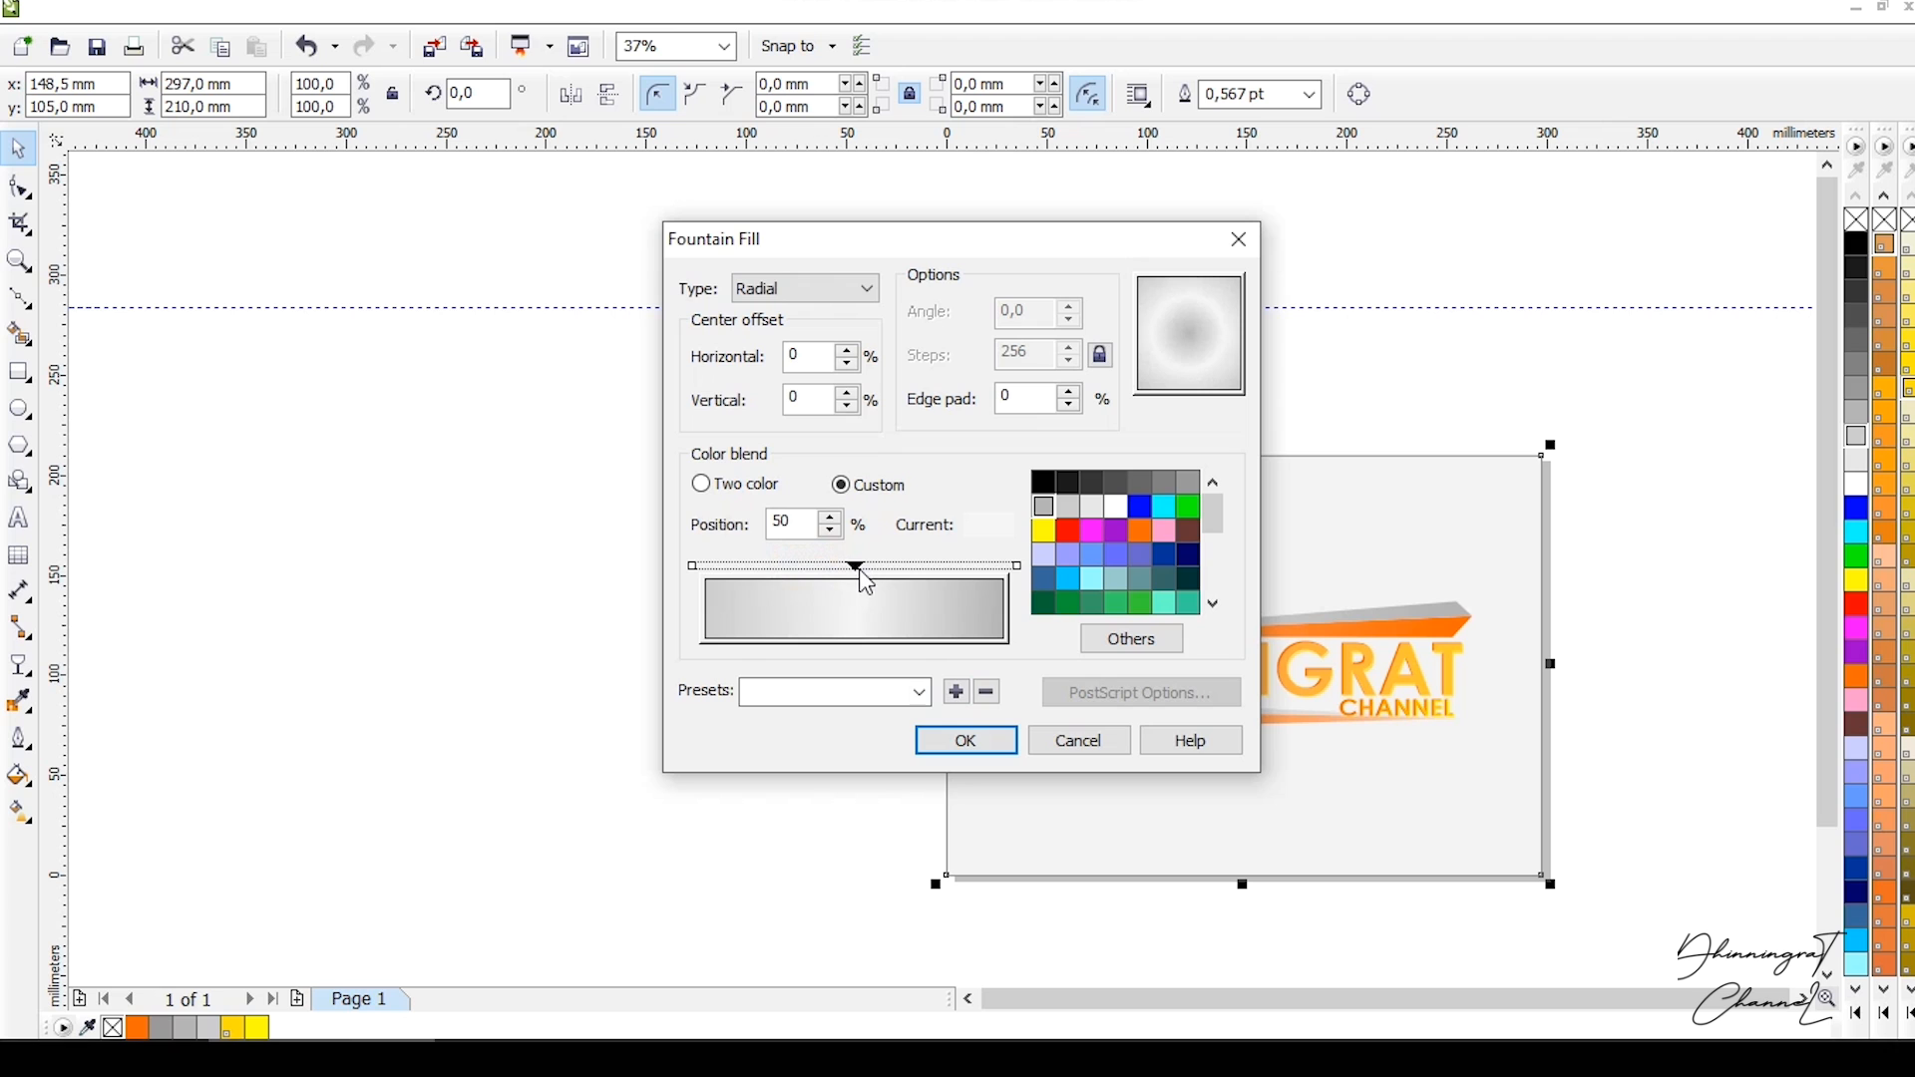
click(1000, 743)
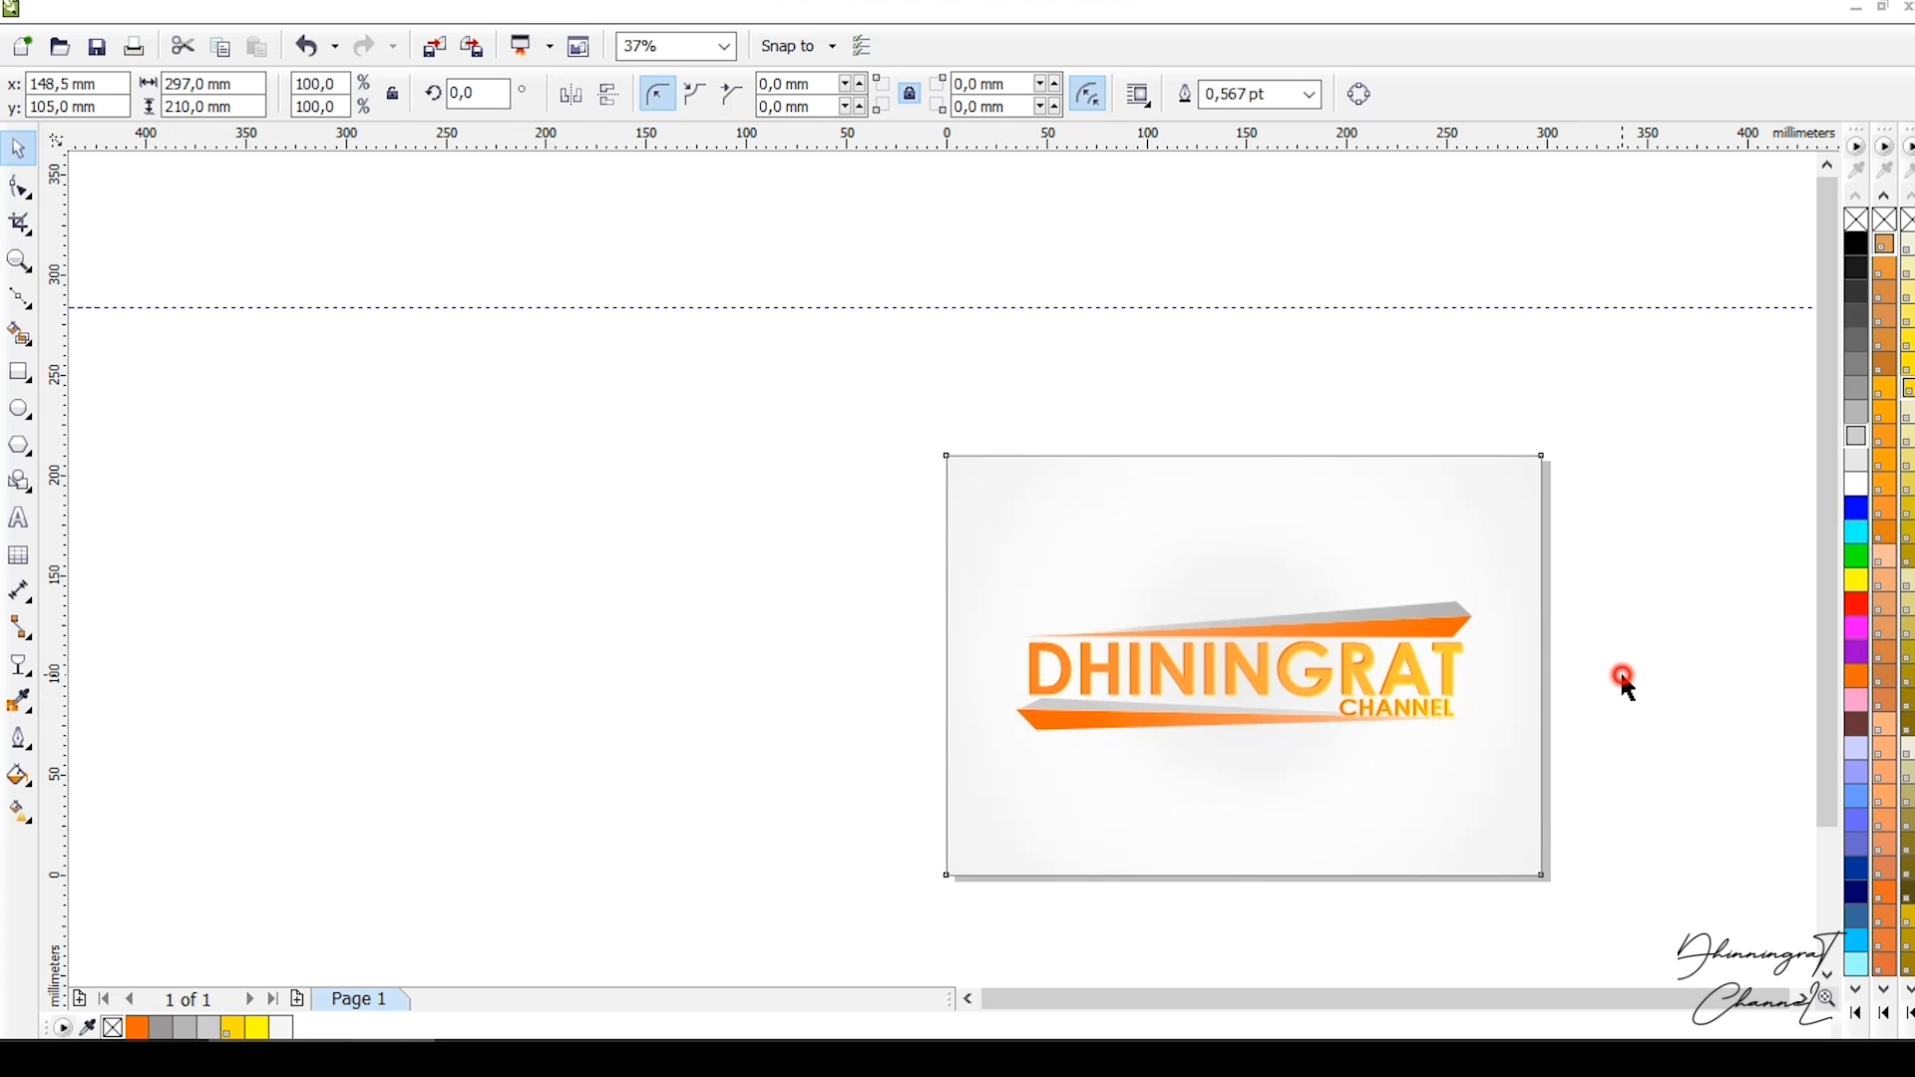
click(1628, 689)
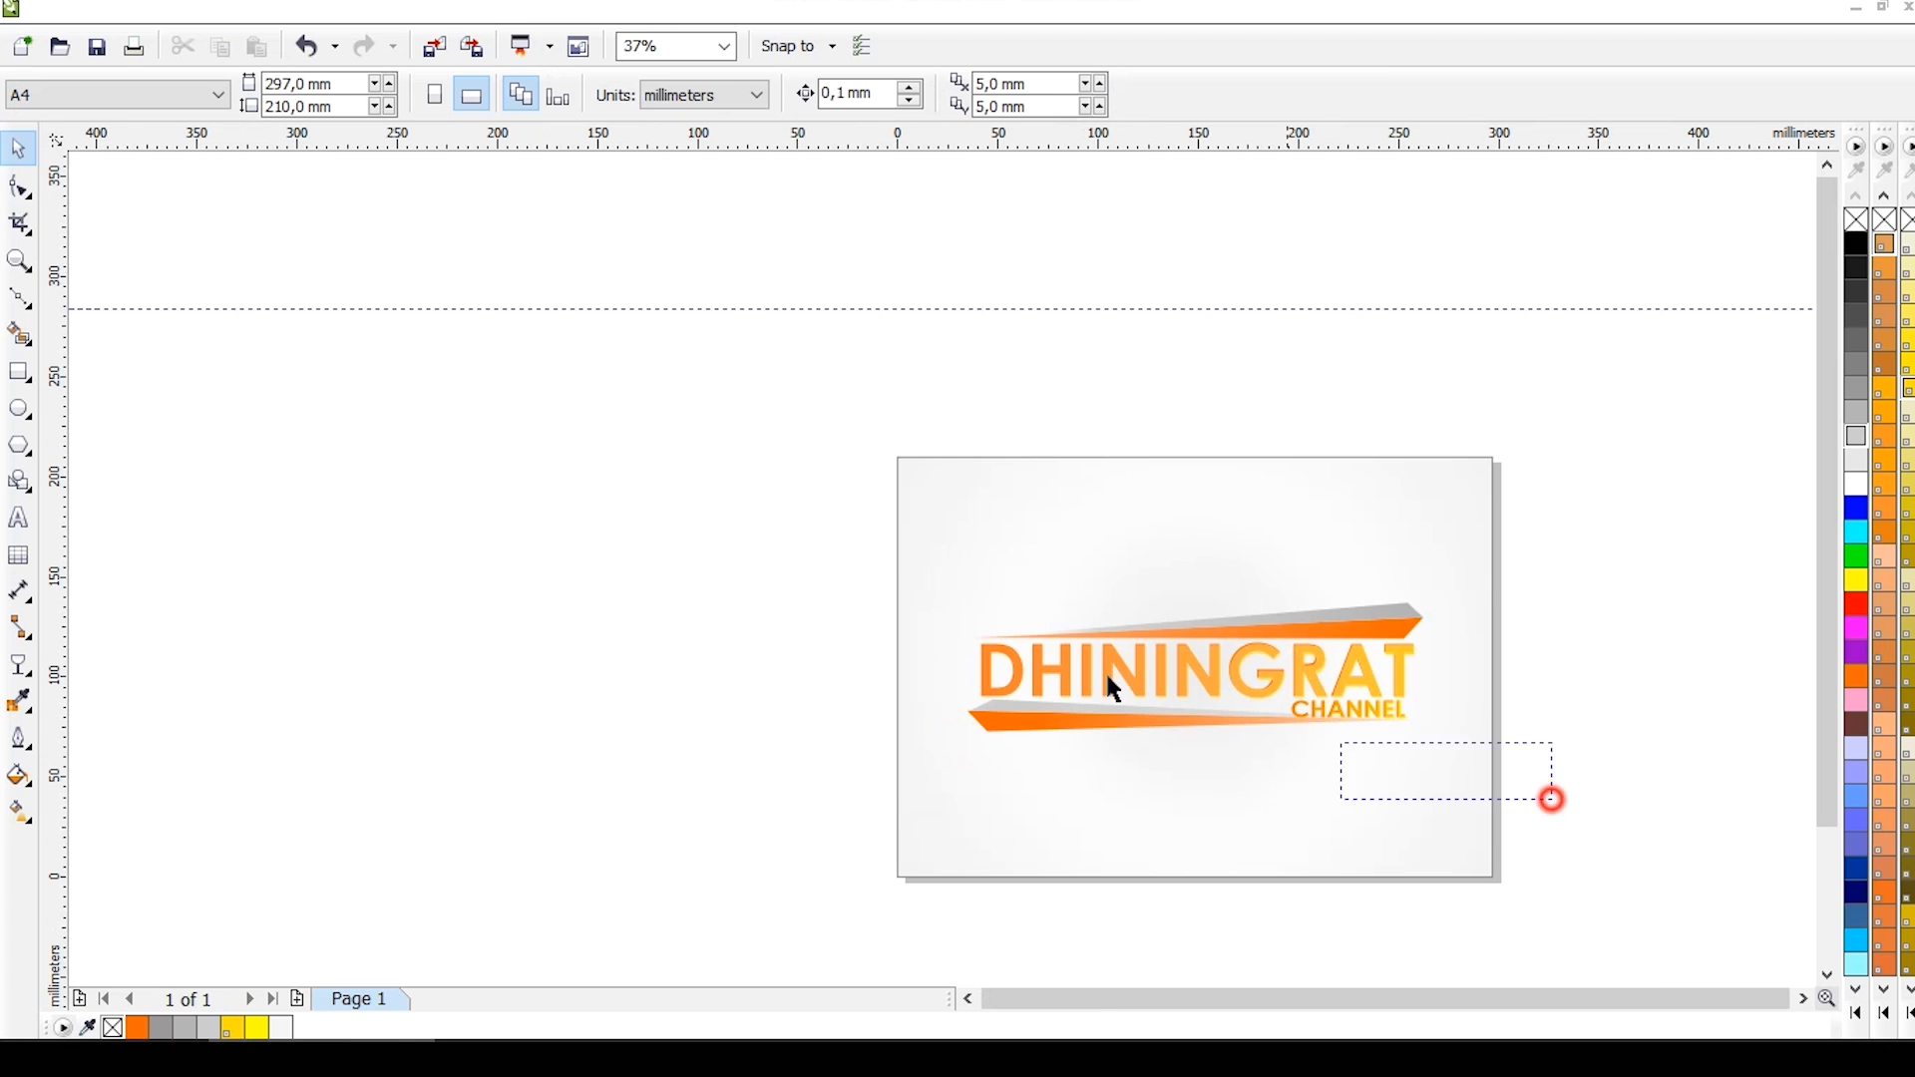
Move the logo group about 14 mm to the right and 4 mm up on the page.
click(1203, 636)
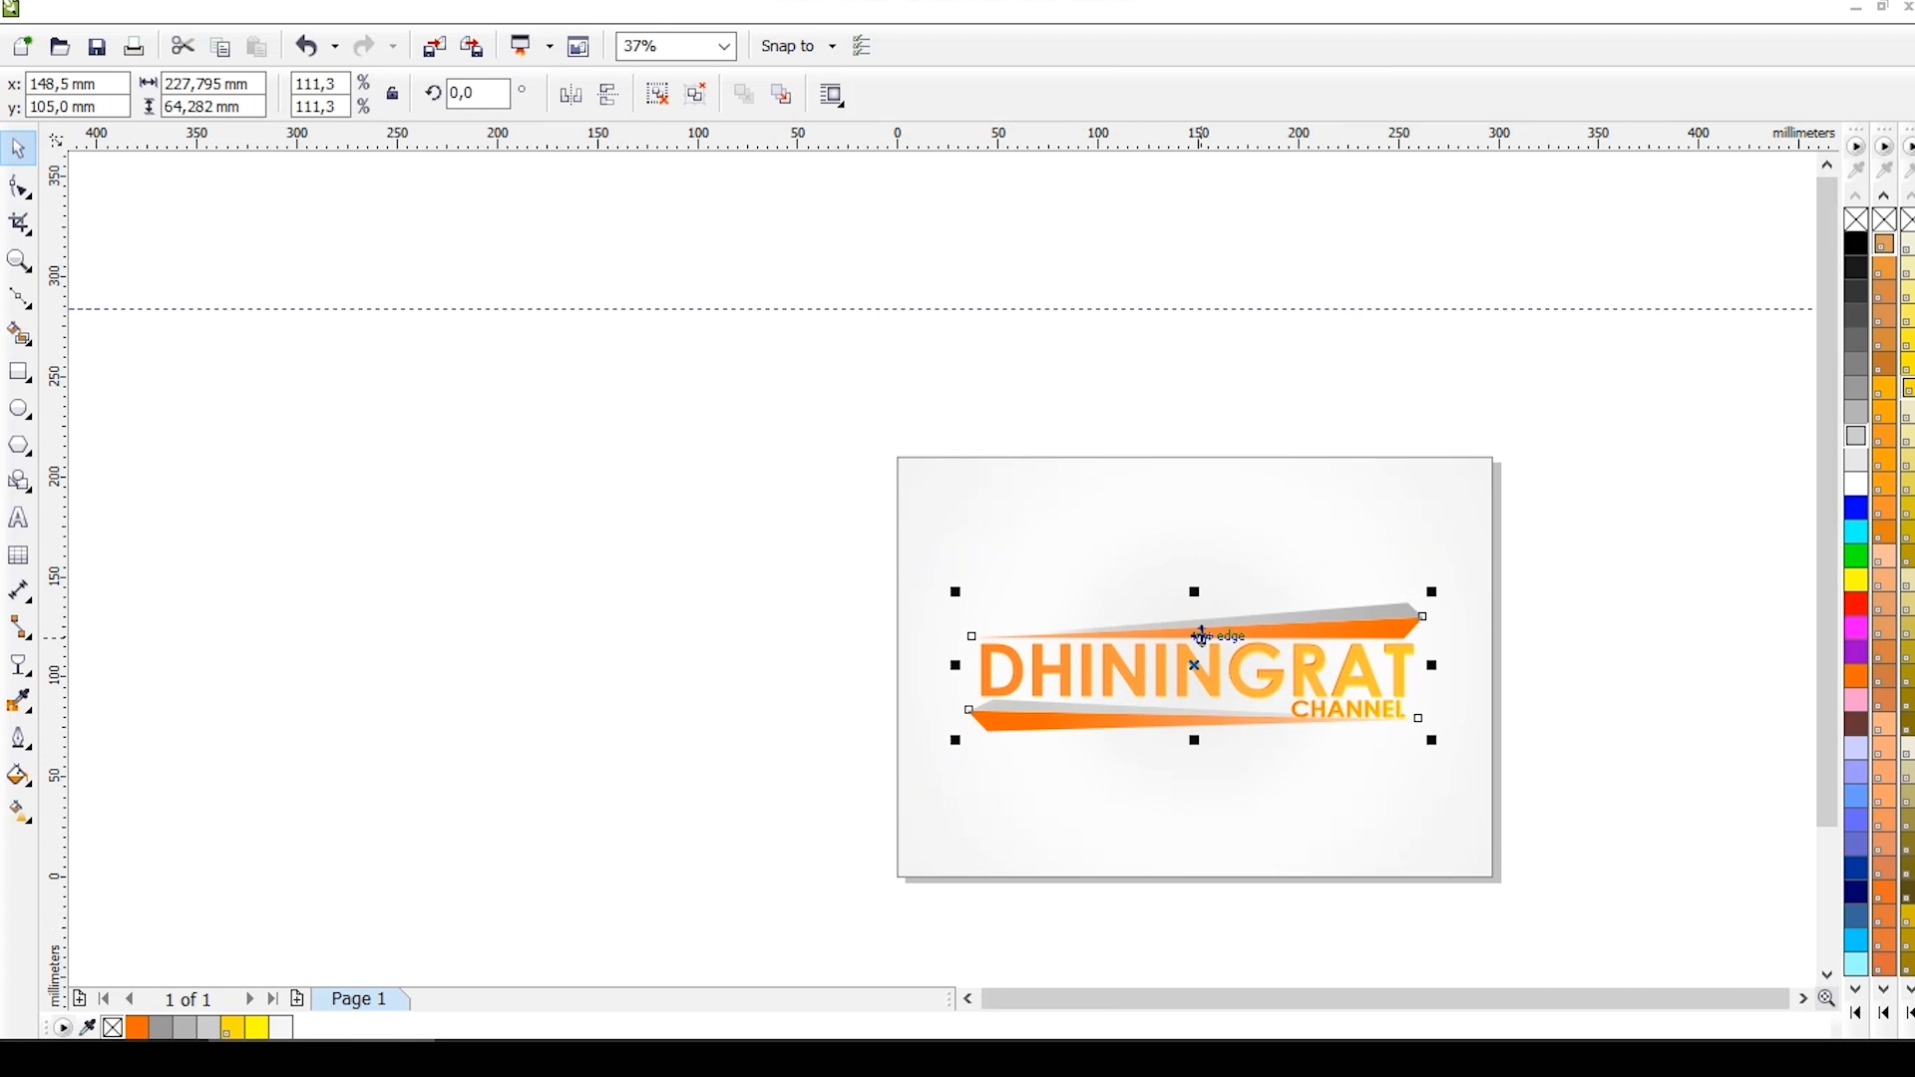
drag(1207, 660, 1237, 649)
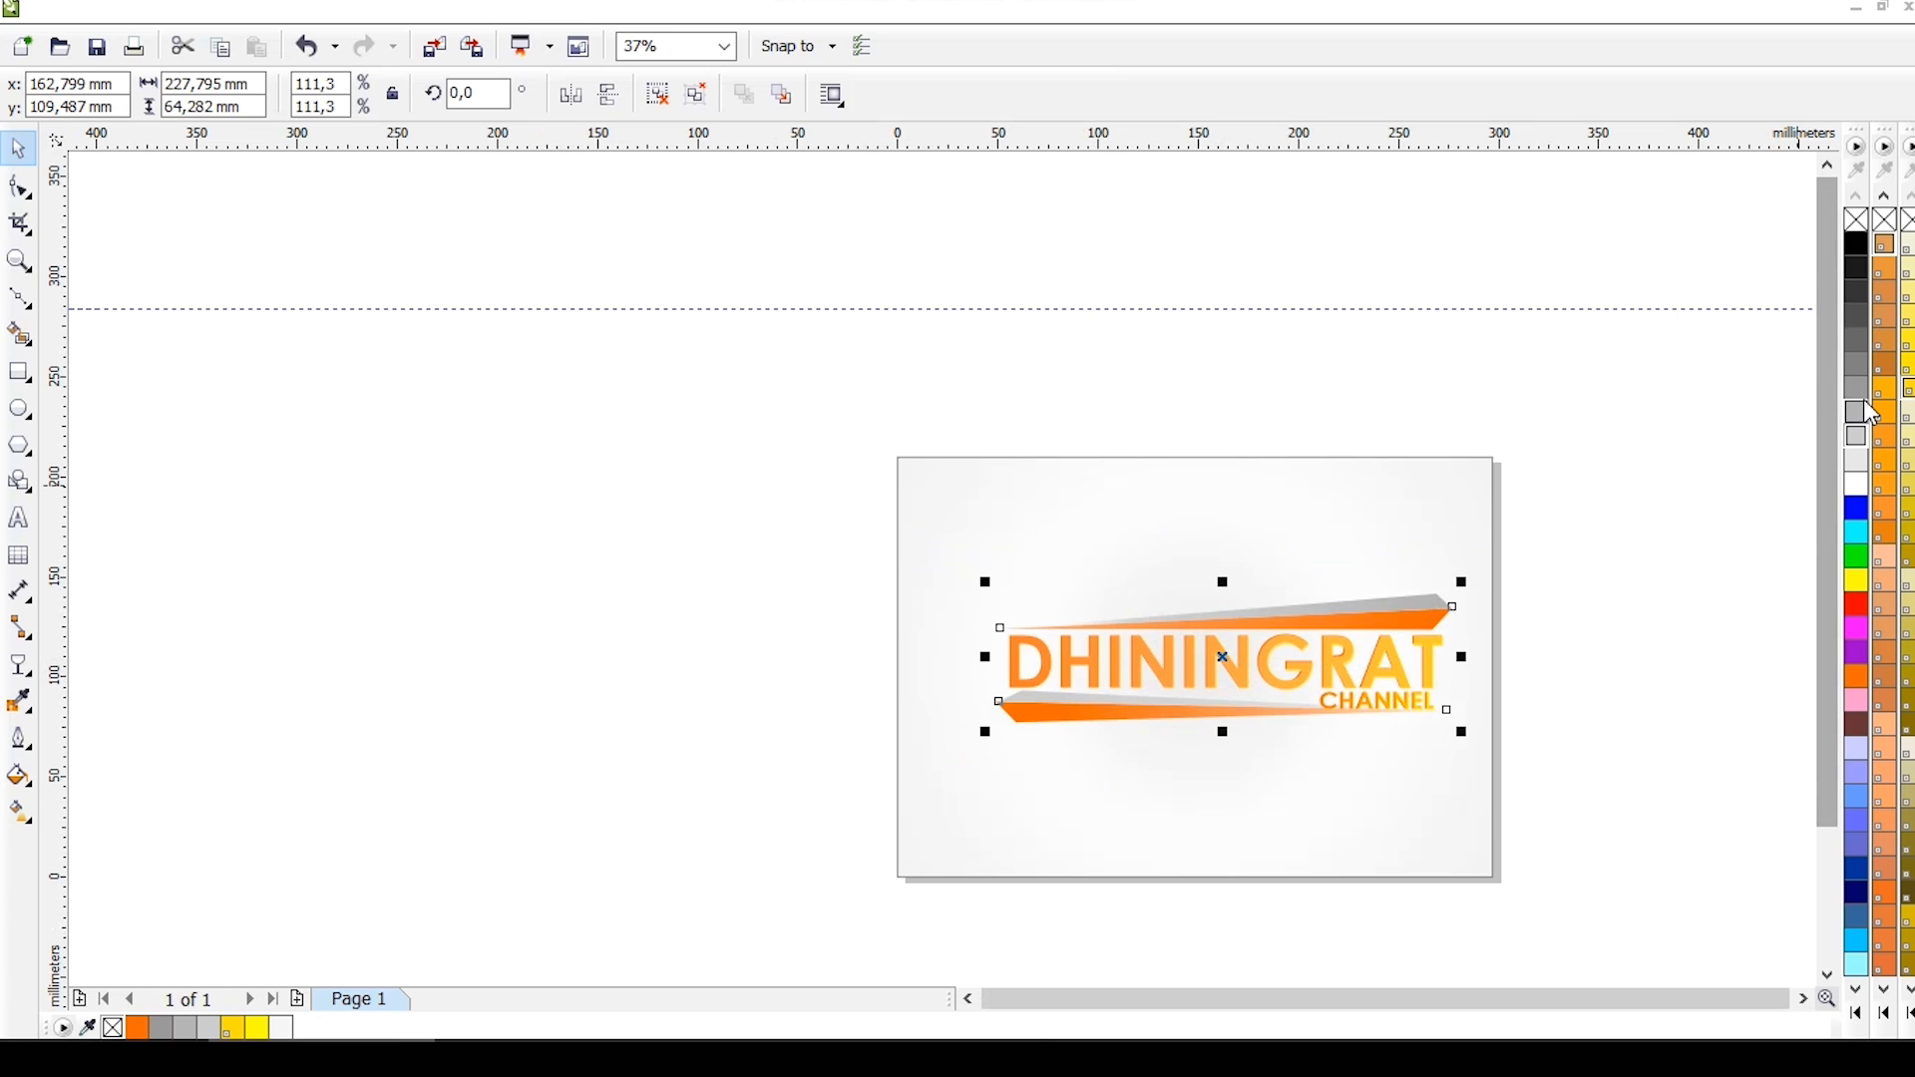
click(1865, 407)
key(ctrl+z)
click(1775, 555)
Fill the background rectangle with a solid, slightly darker grey in place of the radial gradient.
click(1433, 508)
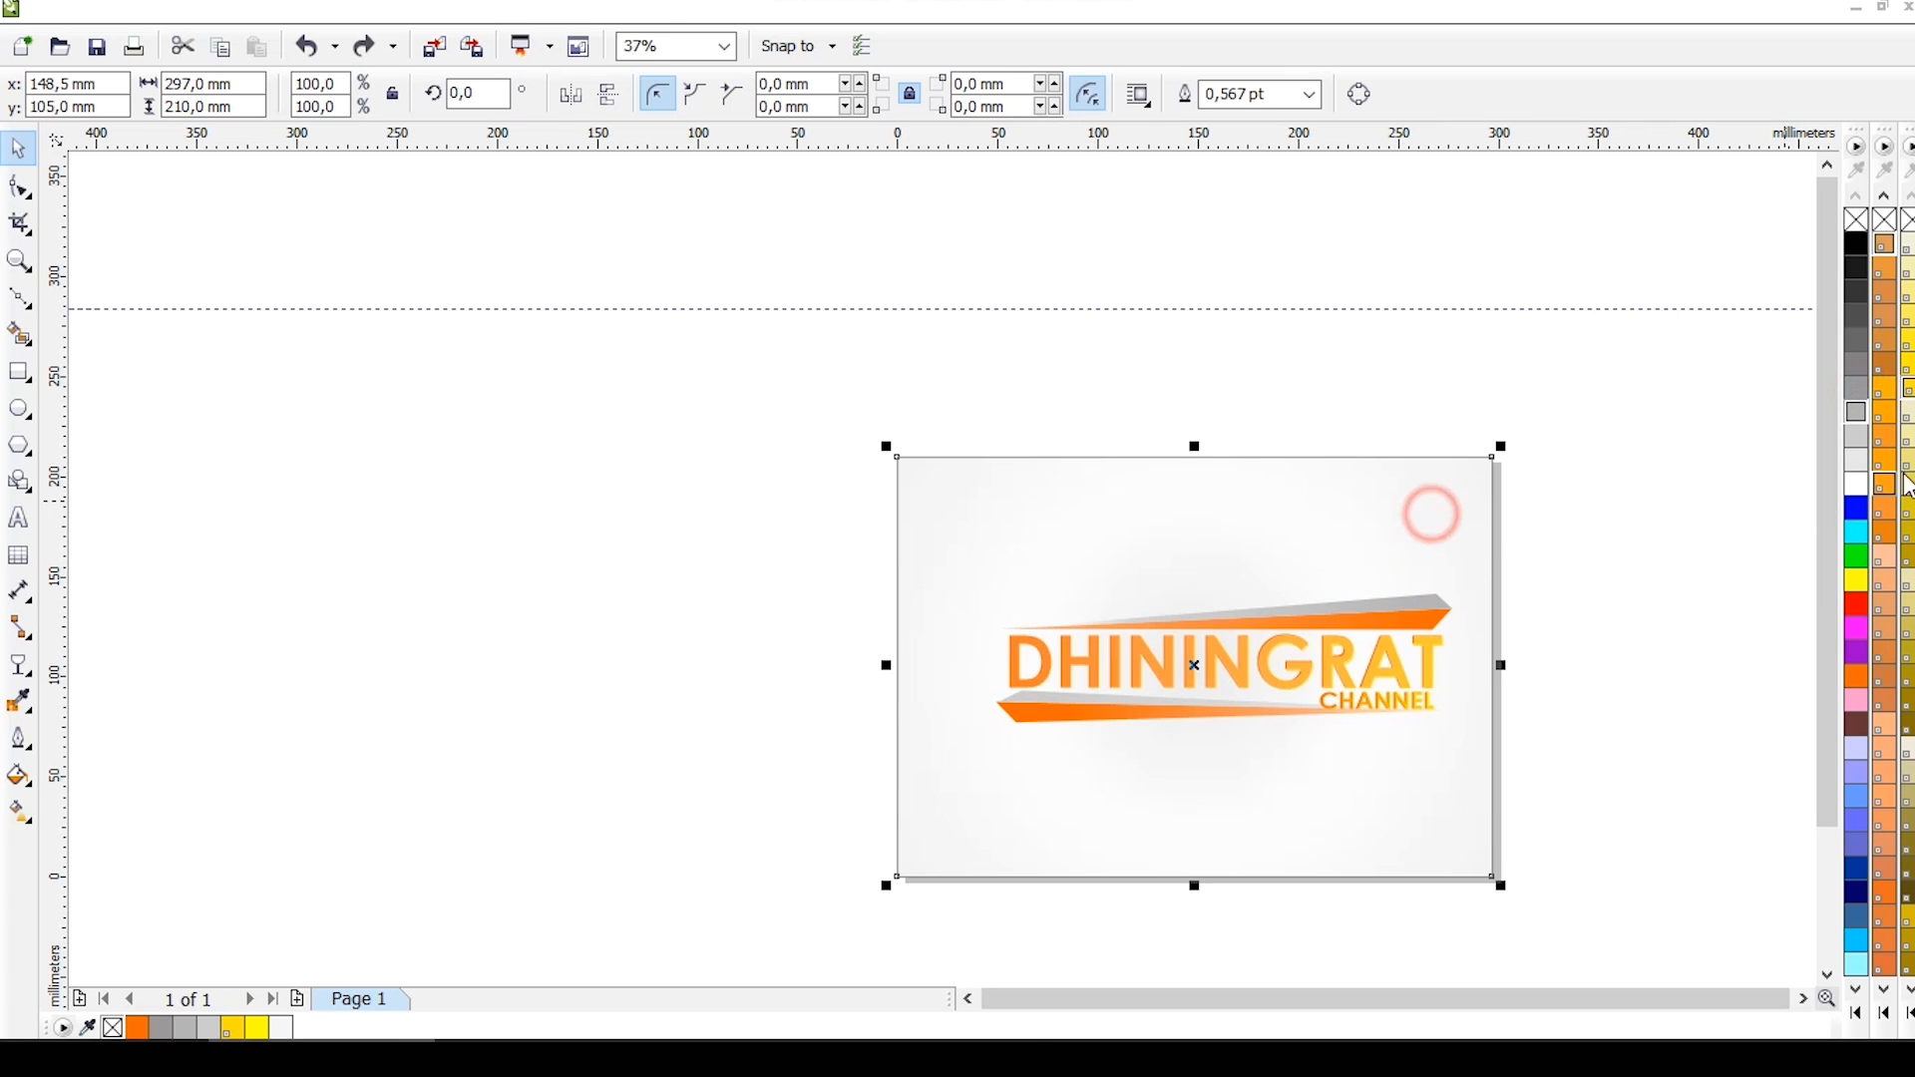
click(1857, 412)
click(1668, 554)
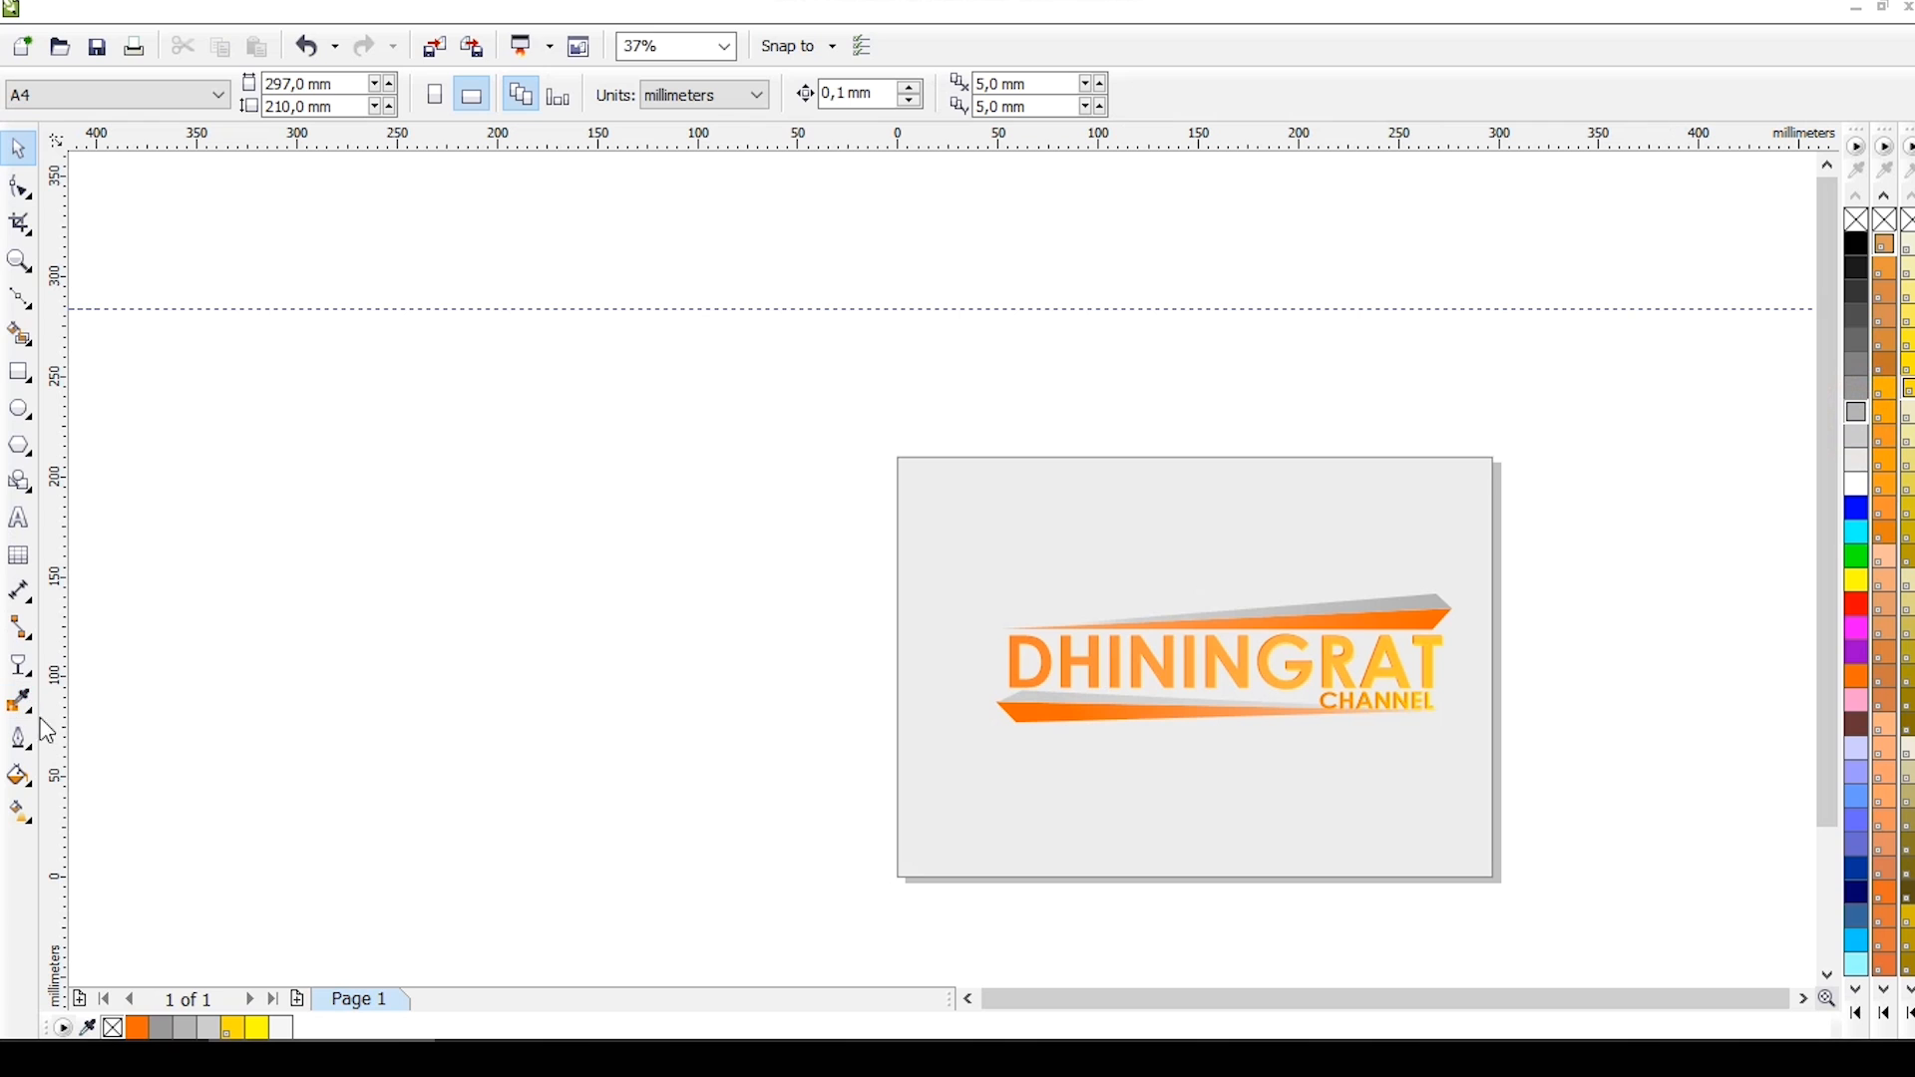
click(20, 776)
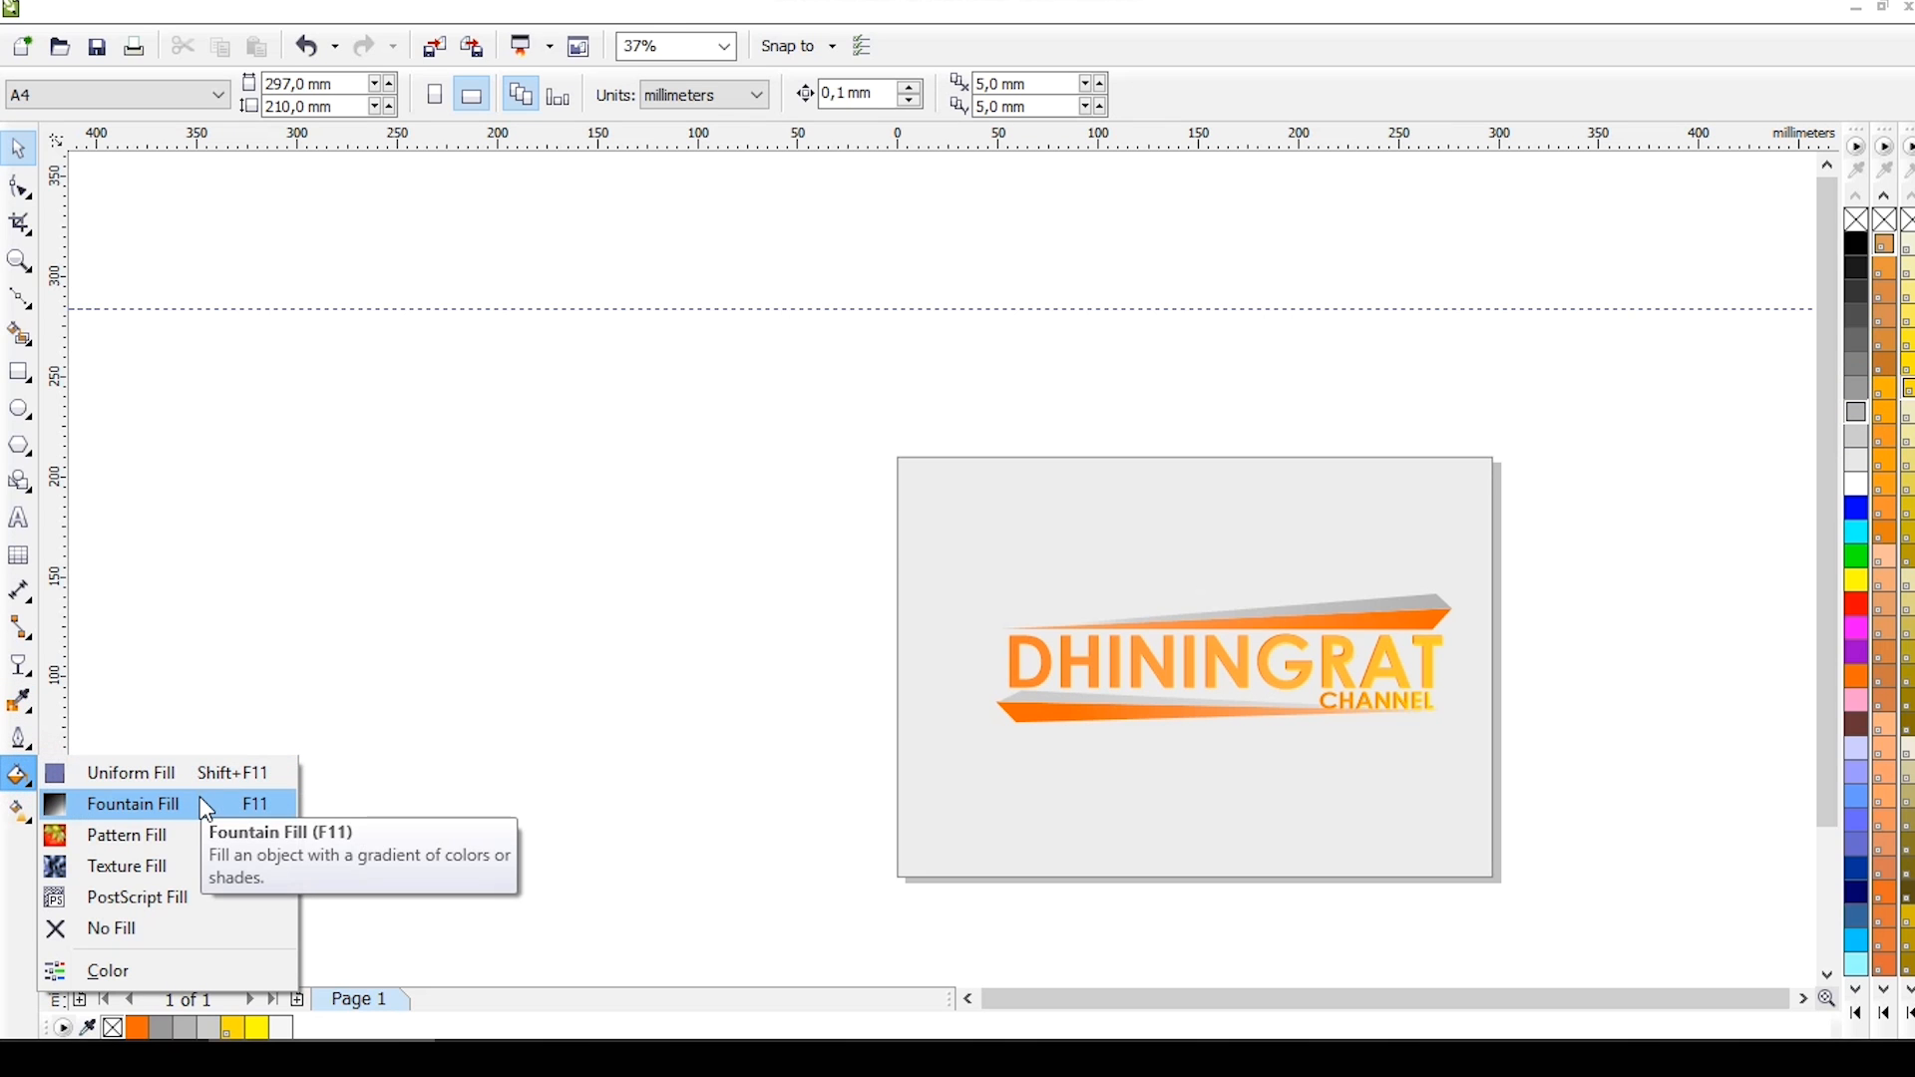
click(200, 796)
click(910, 638)
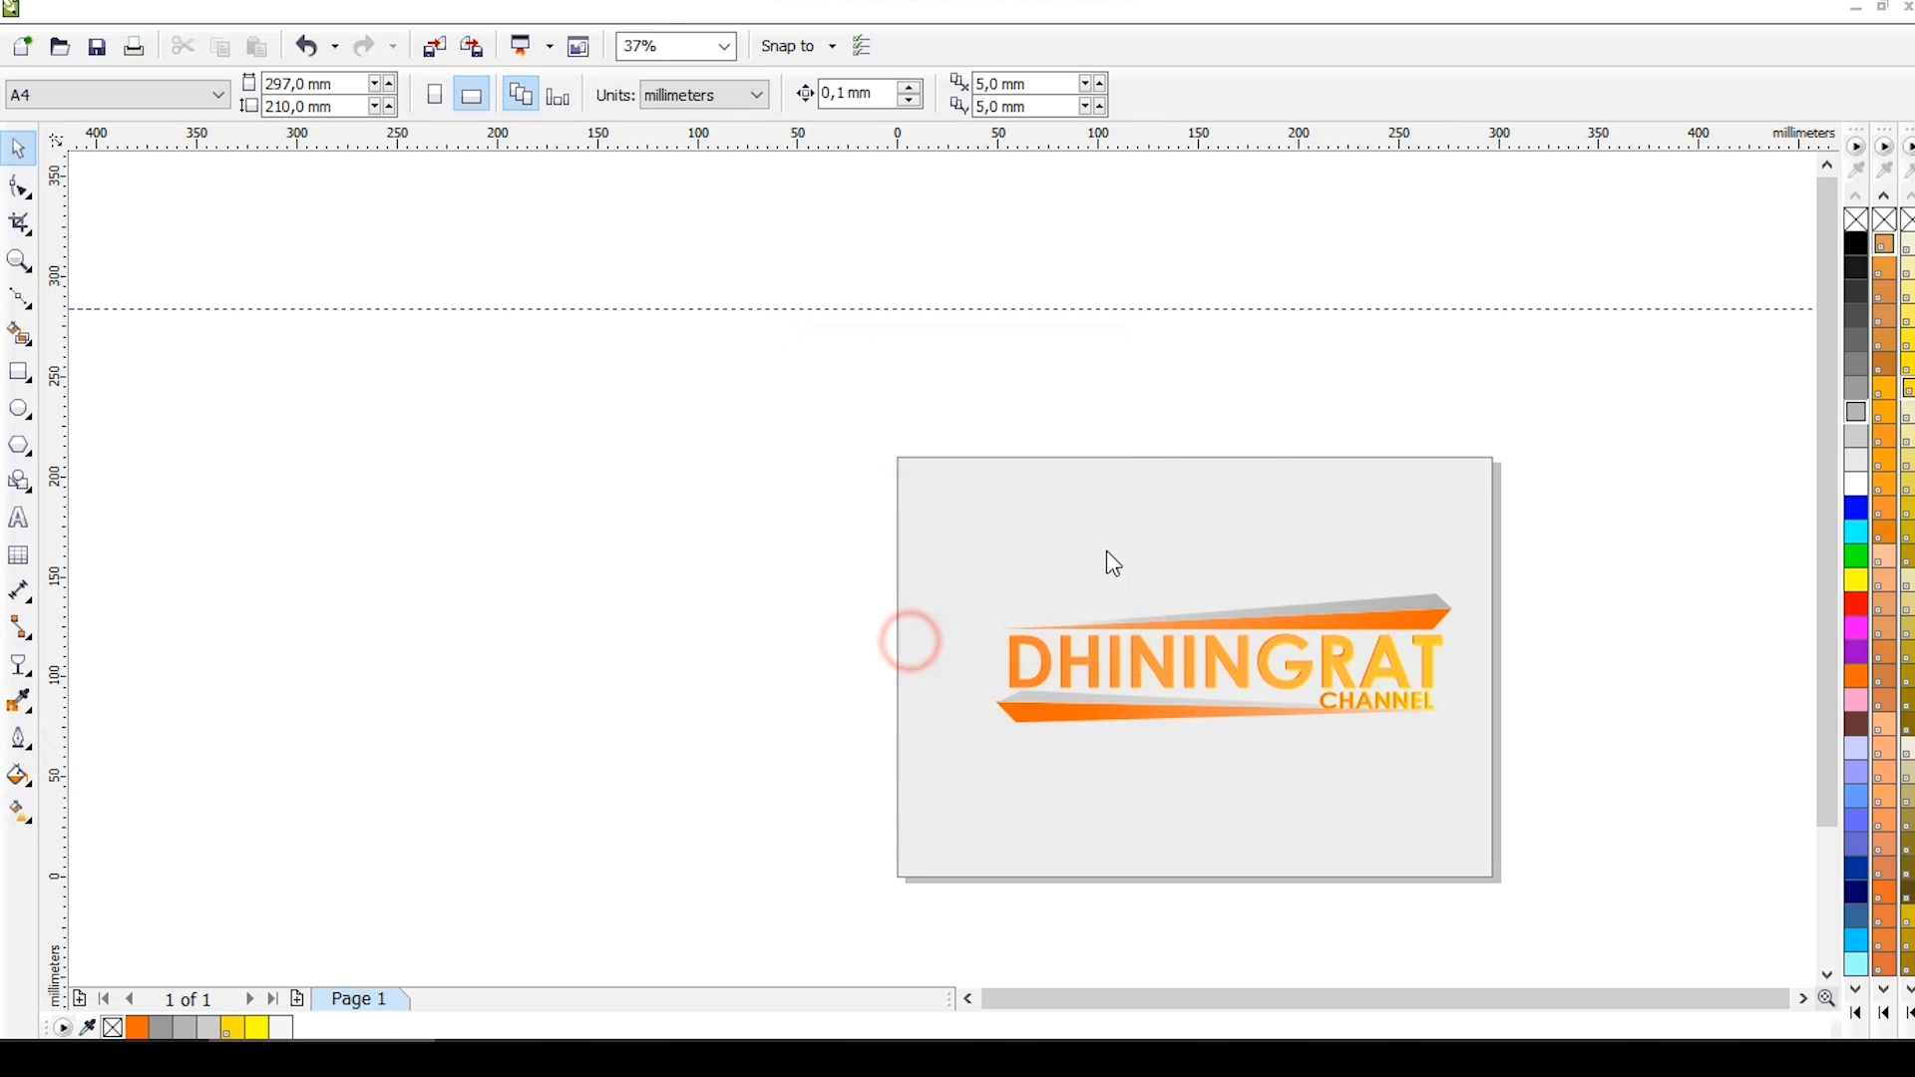
click(1105, 551)
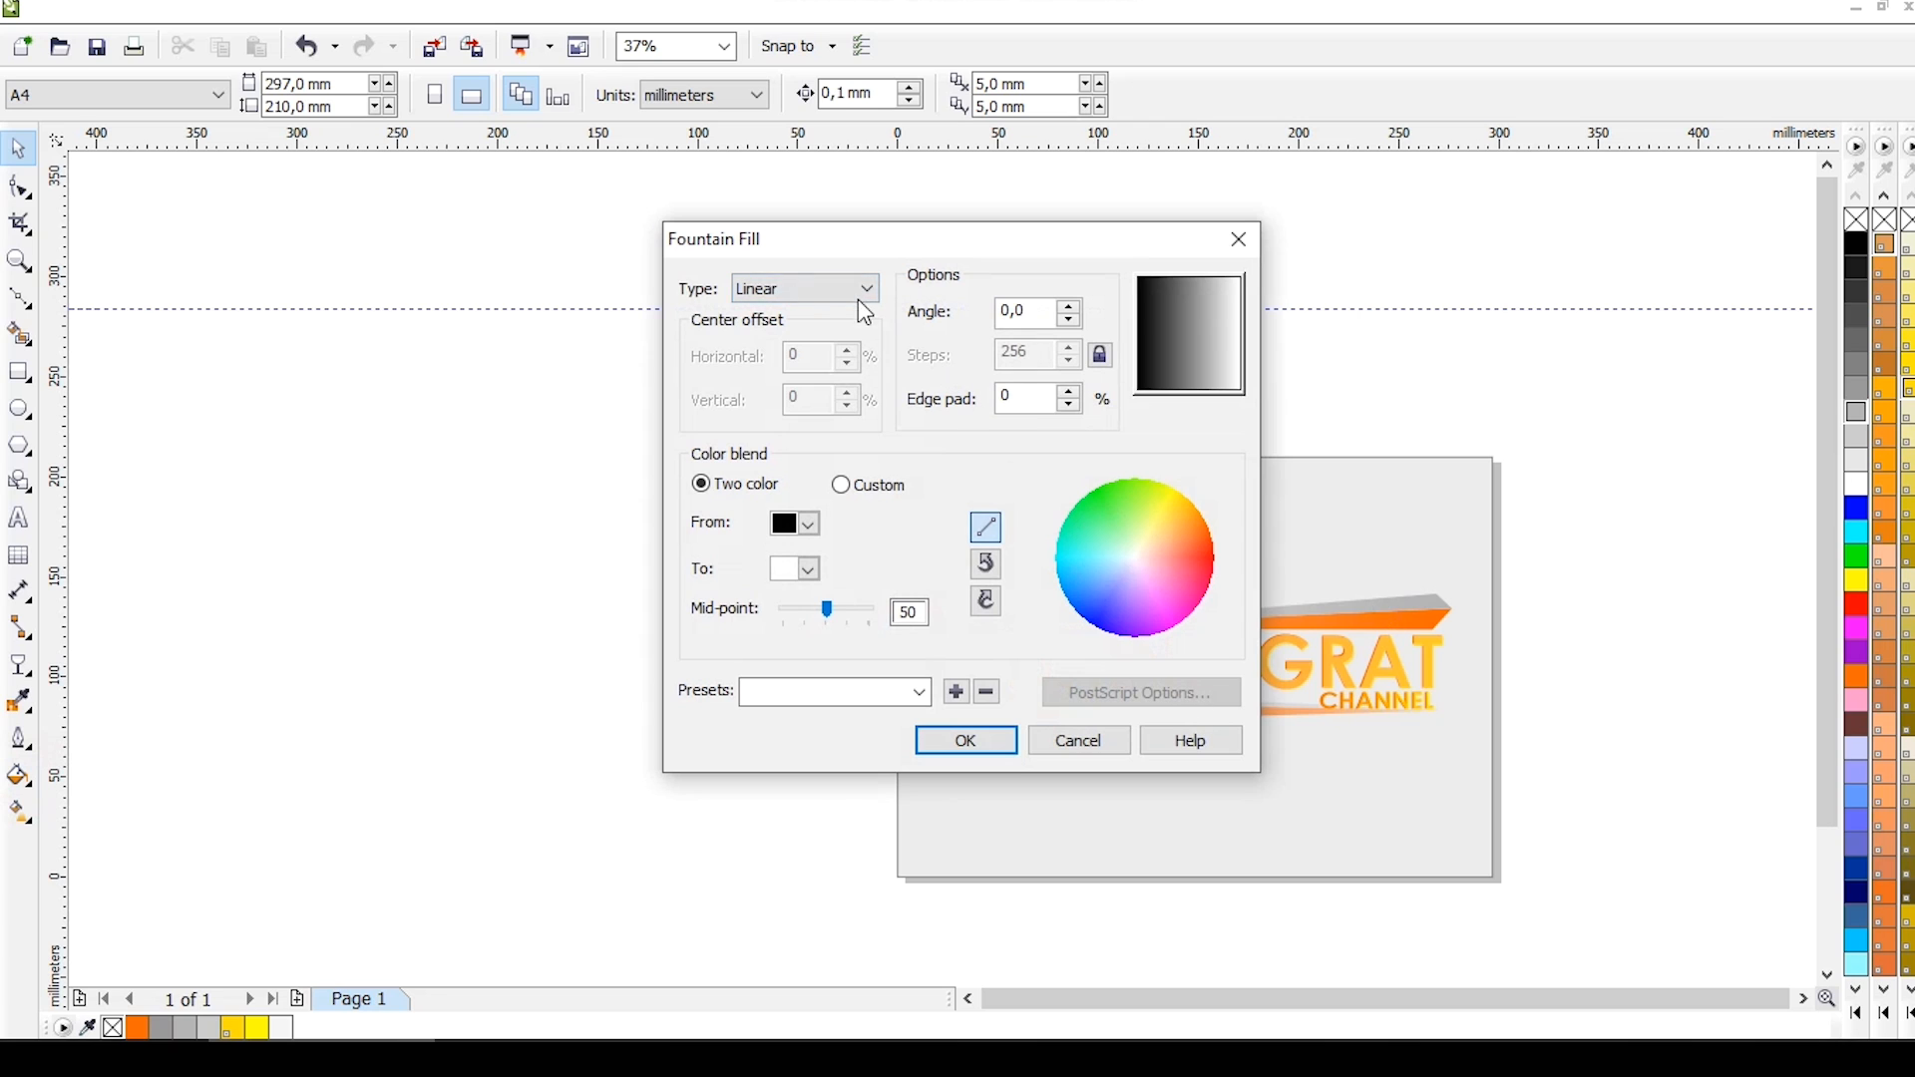
click(834, 288)
click(810, 319)
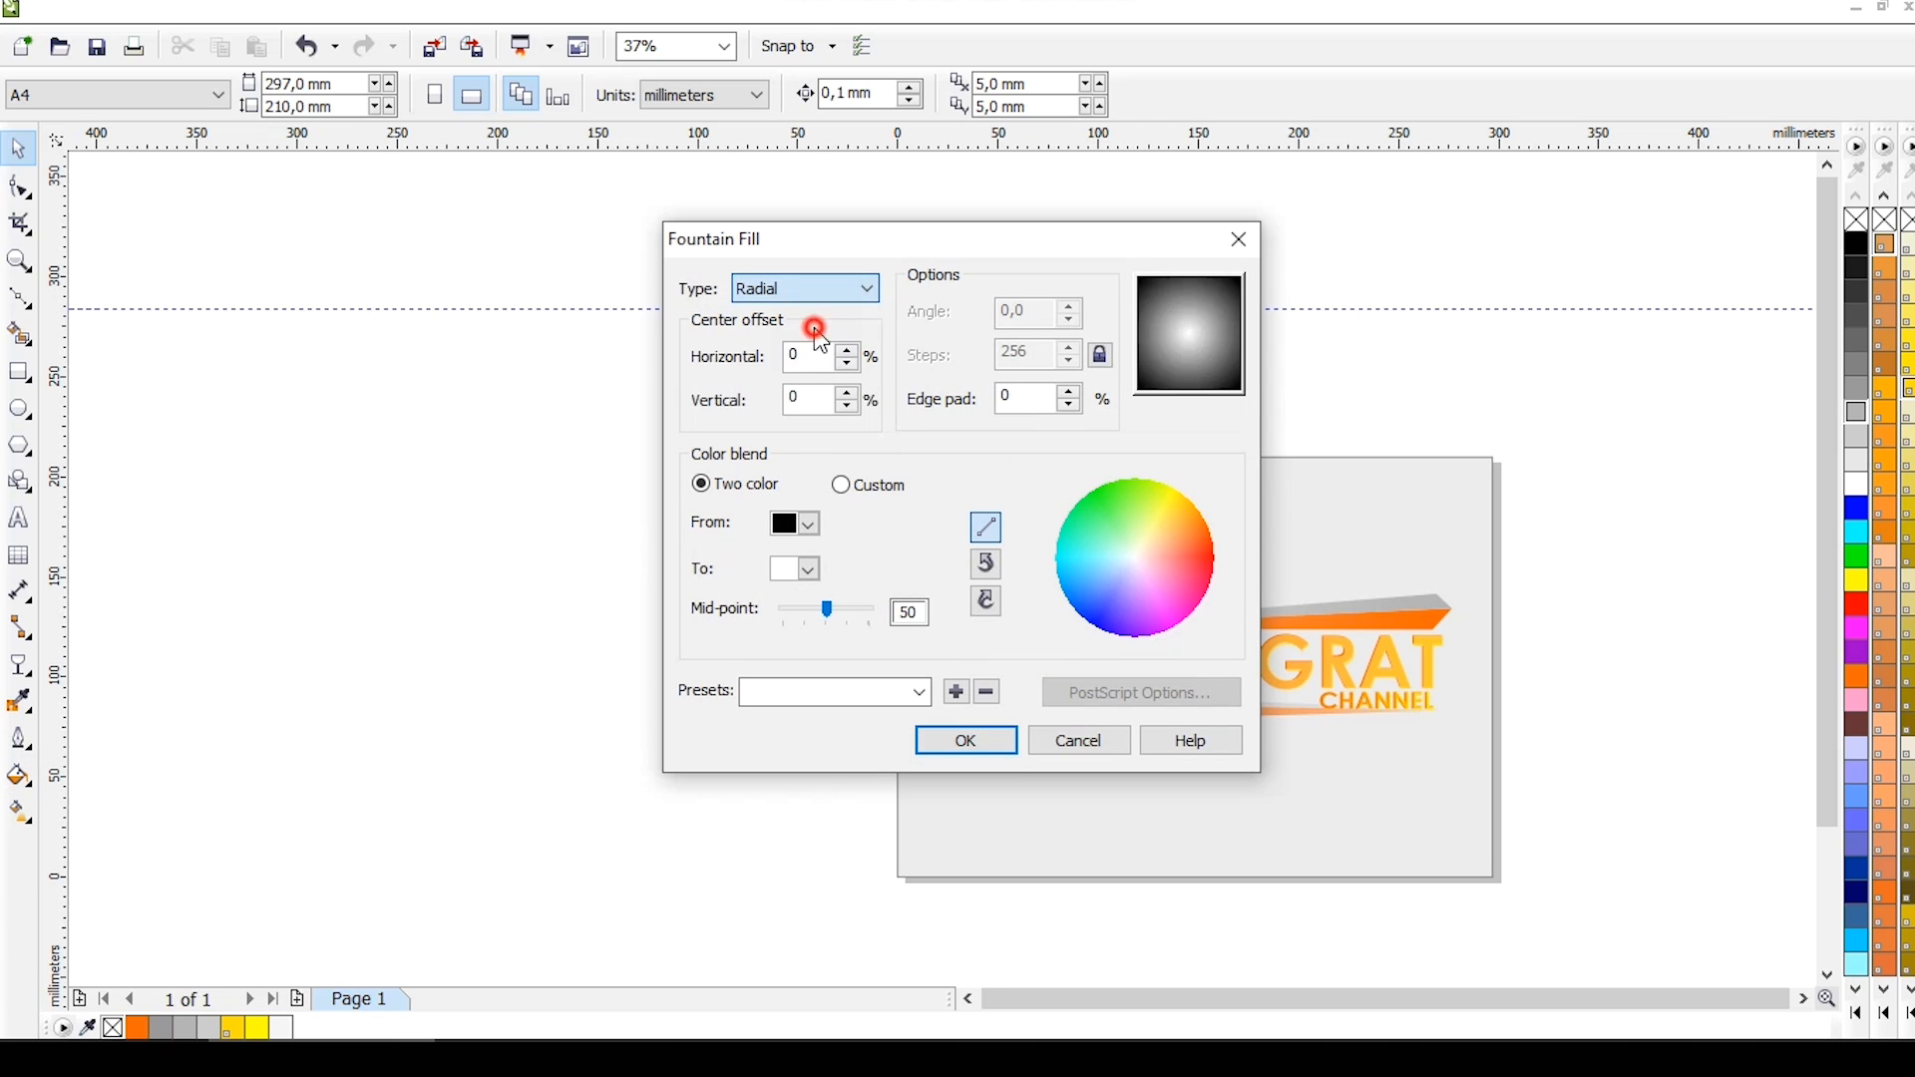
click(860, 481)
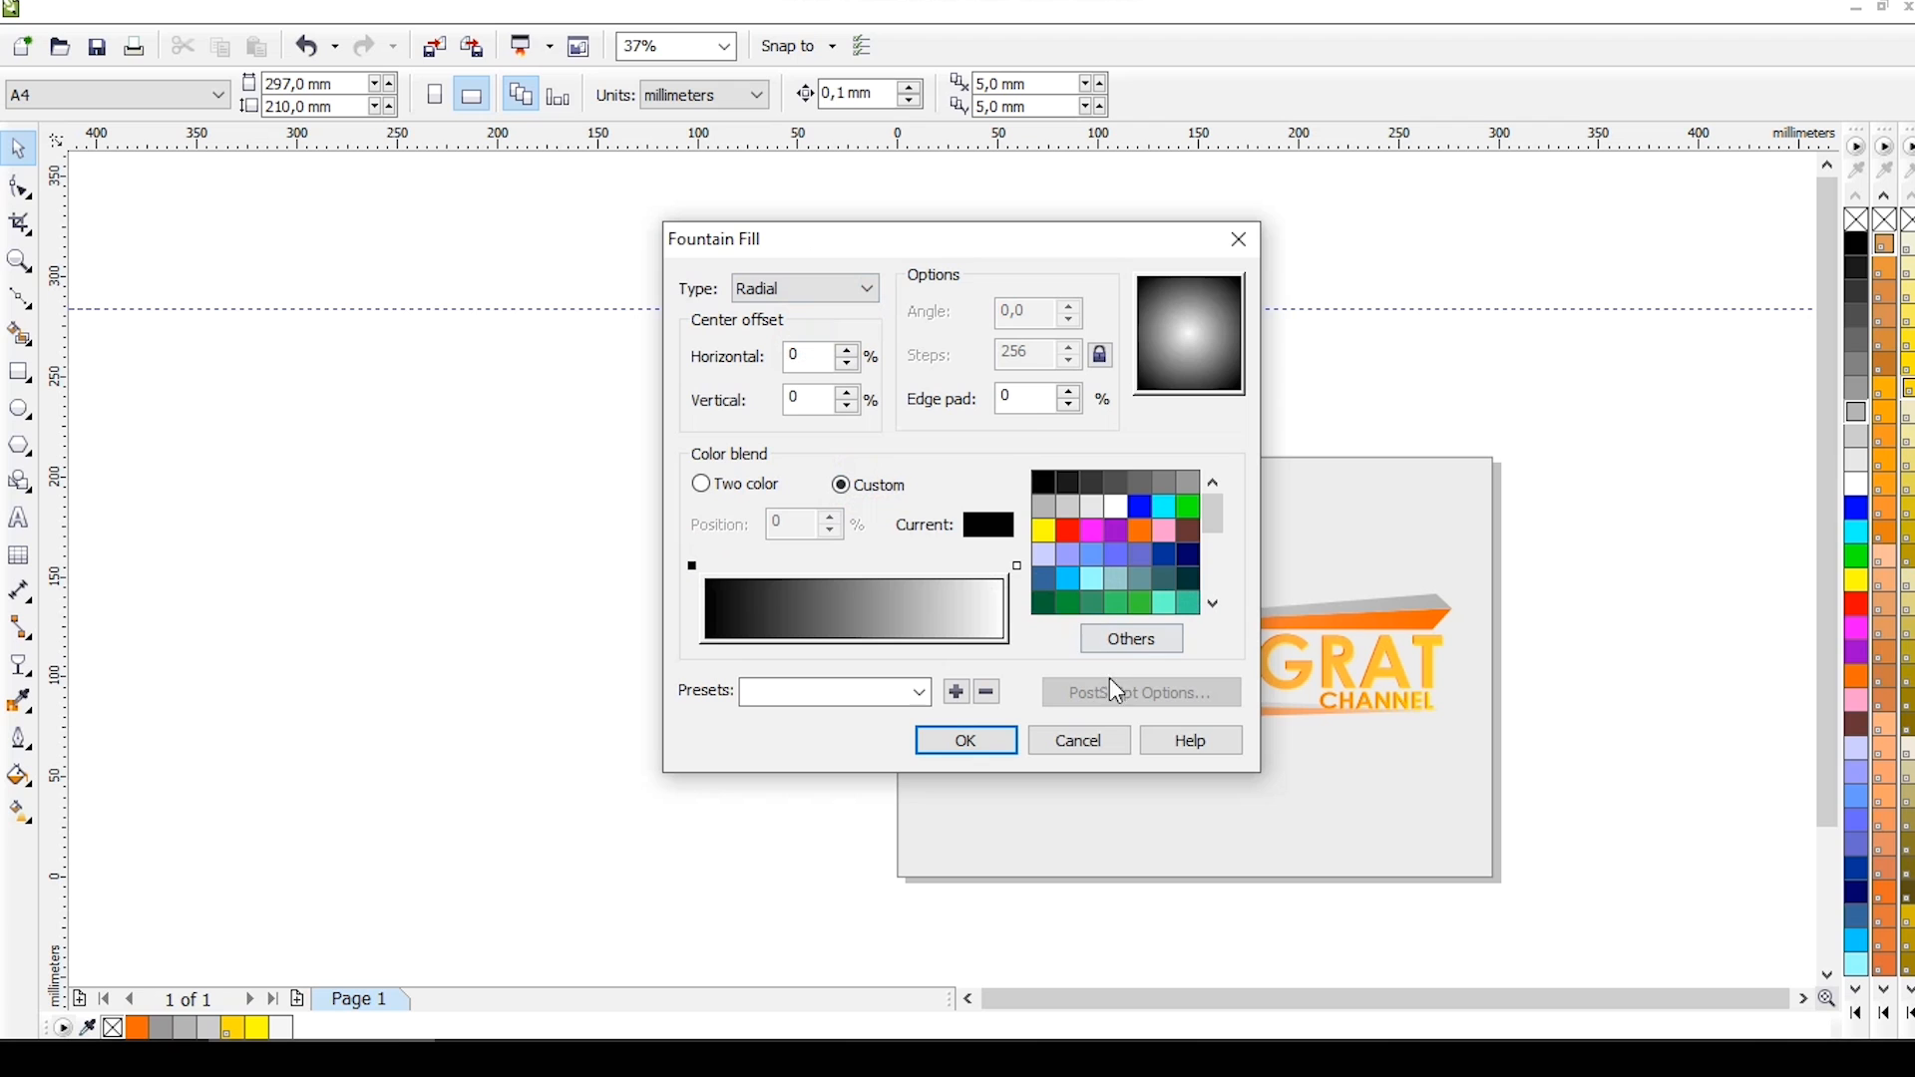
click(1095, 748)
Set up a Radial fountain fill with a Custom colour blend from grey to white for the background rectangle.
click(1149, 511)
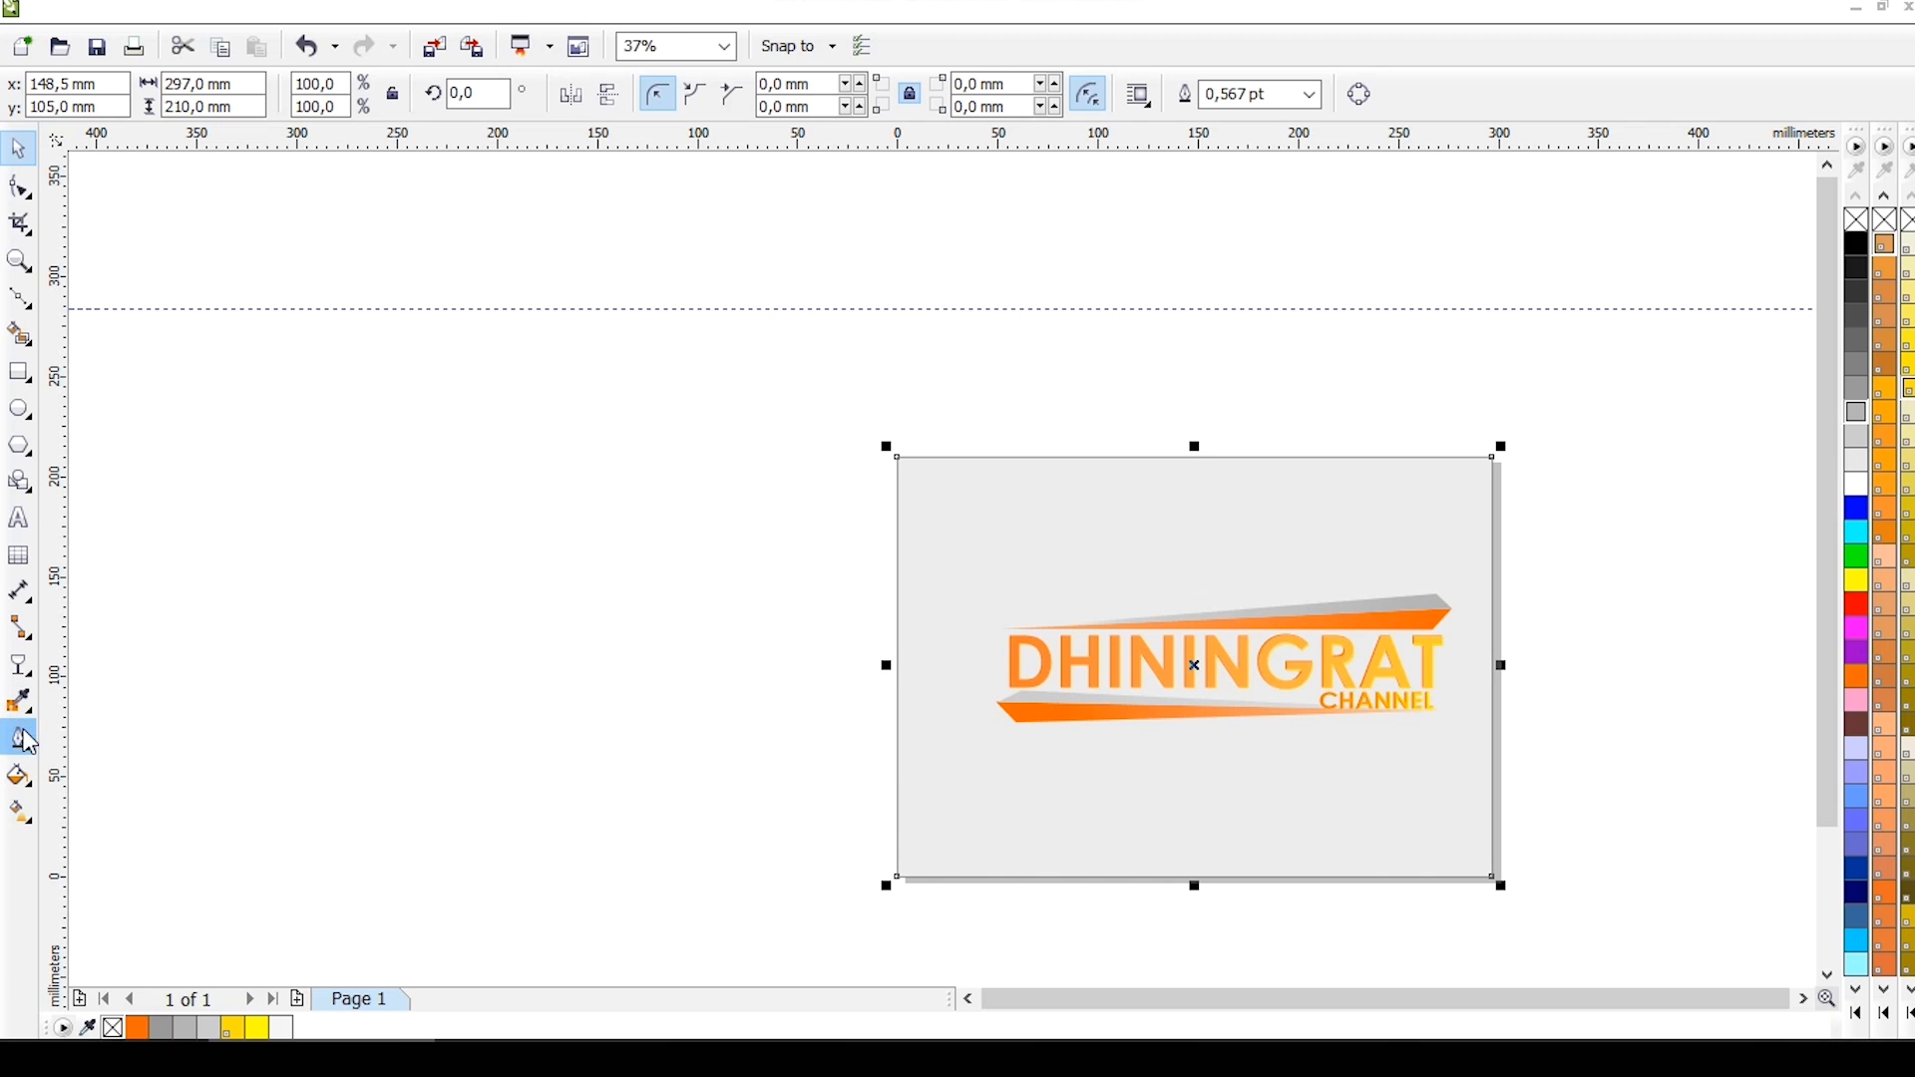
click(29, 784)
click(189, 798)
click(834, 303)
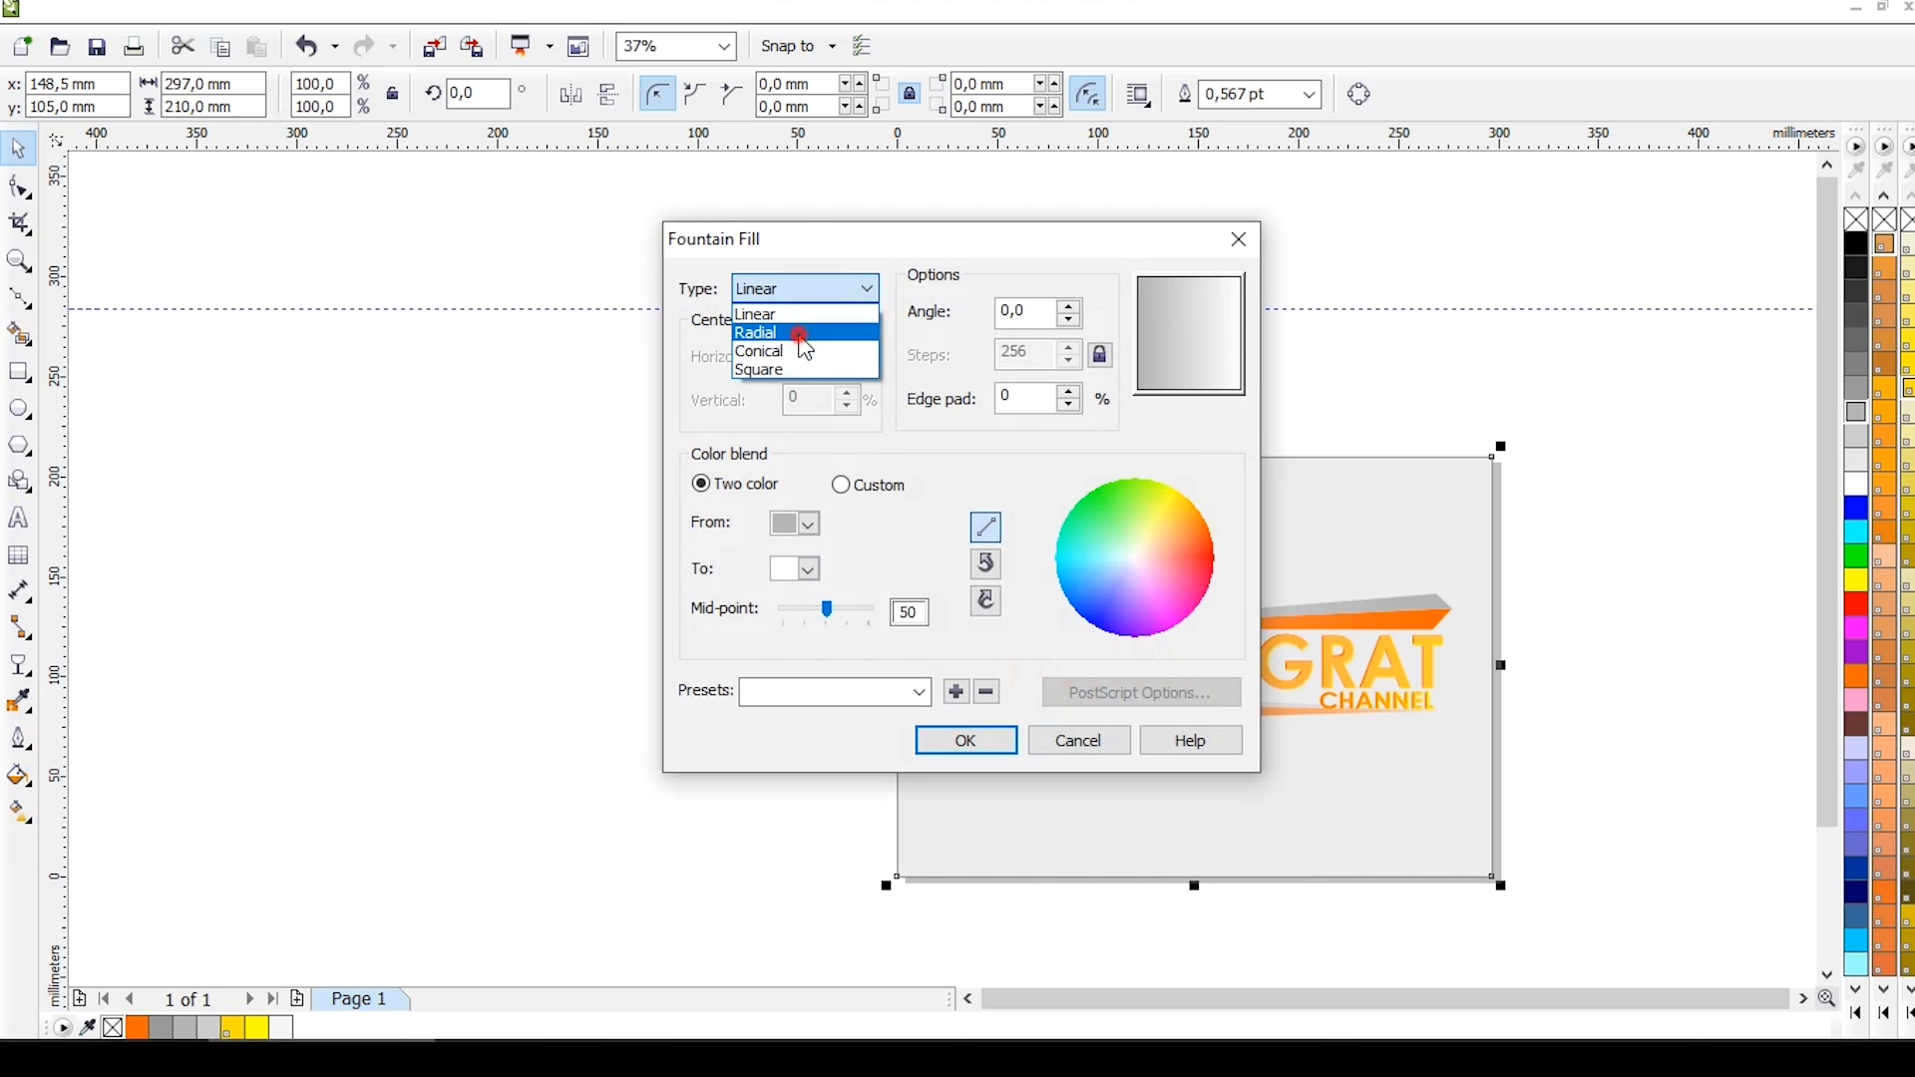
click(802, 331)
click(868, 492)
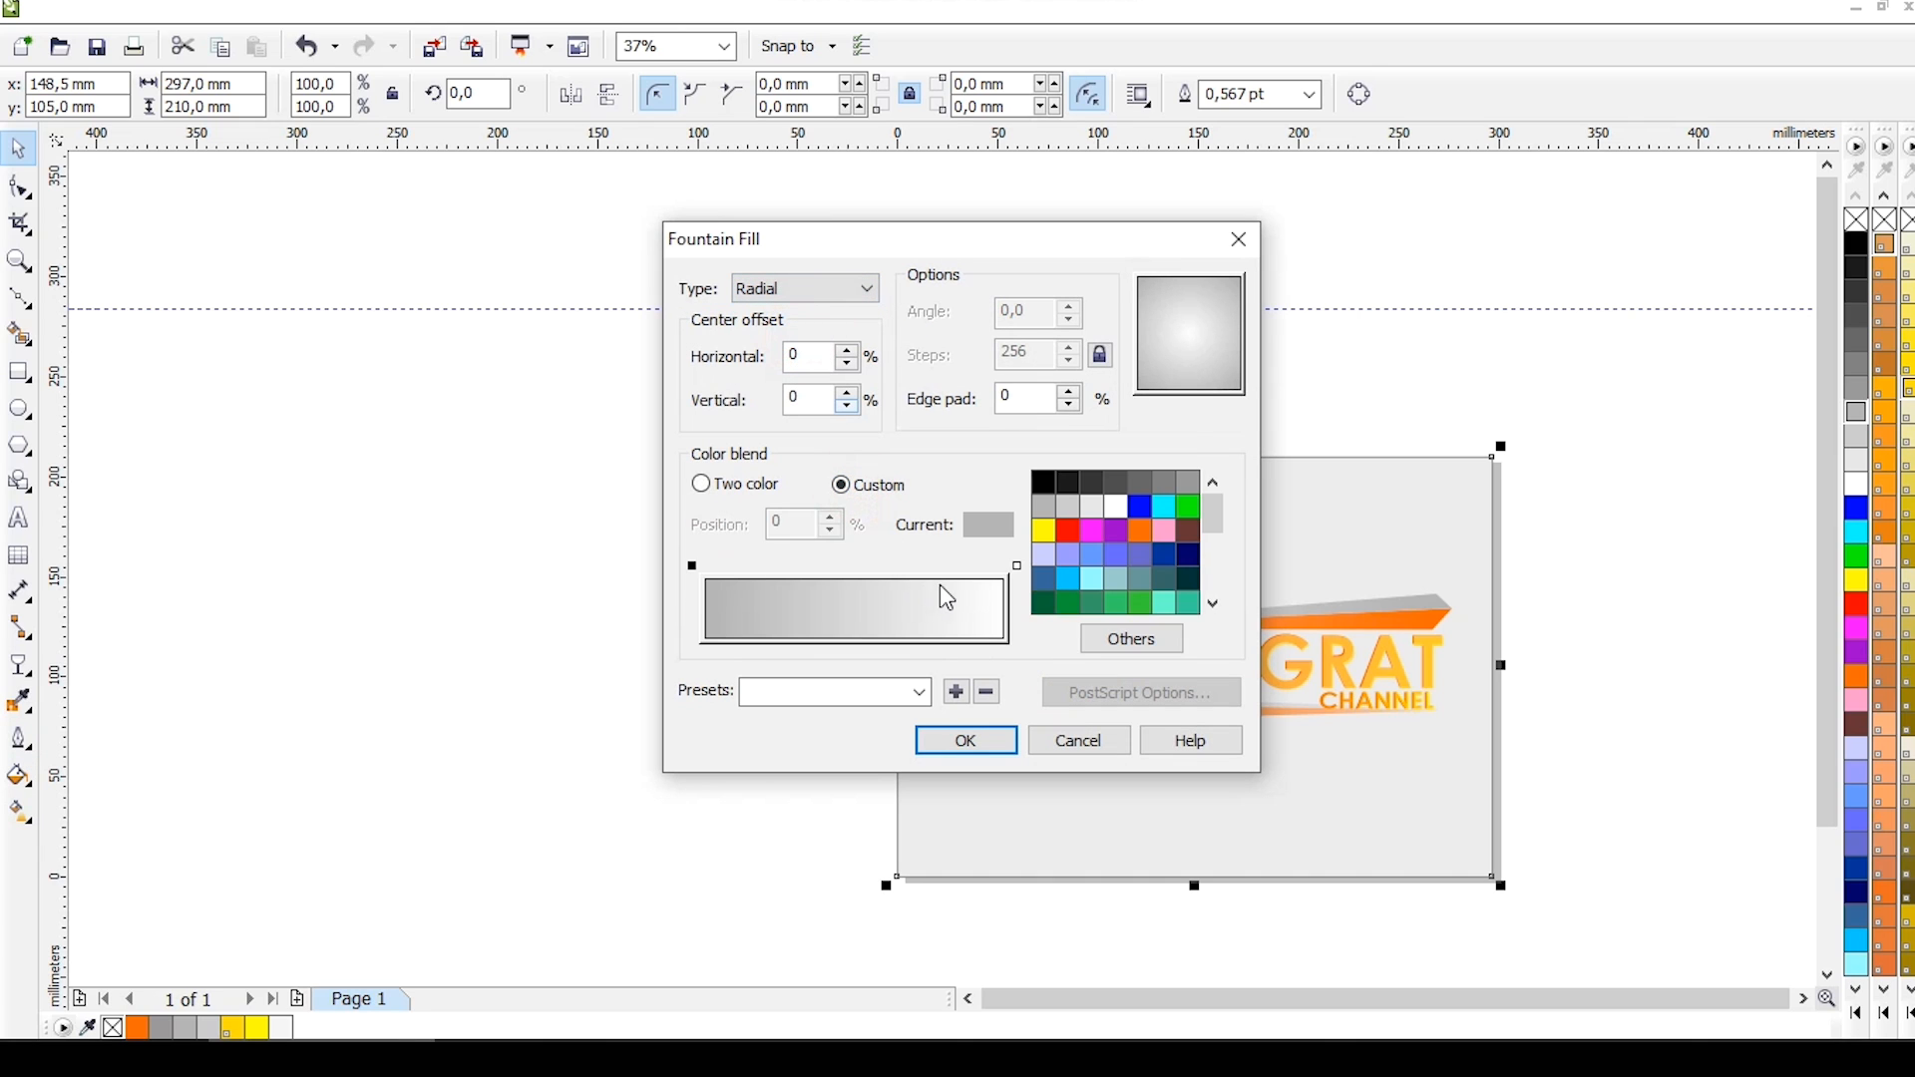
Add an intermediate near-white stop at 56 %, colour the blend's end stop grey, and apply the radial fill to the background.
double_click(991, 566)
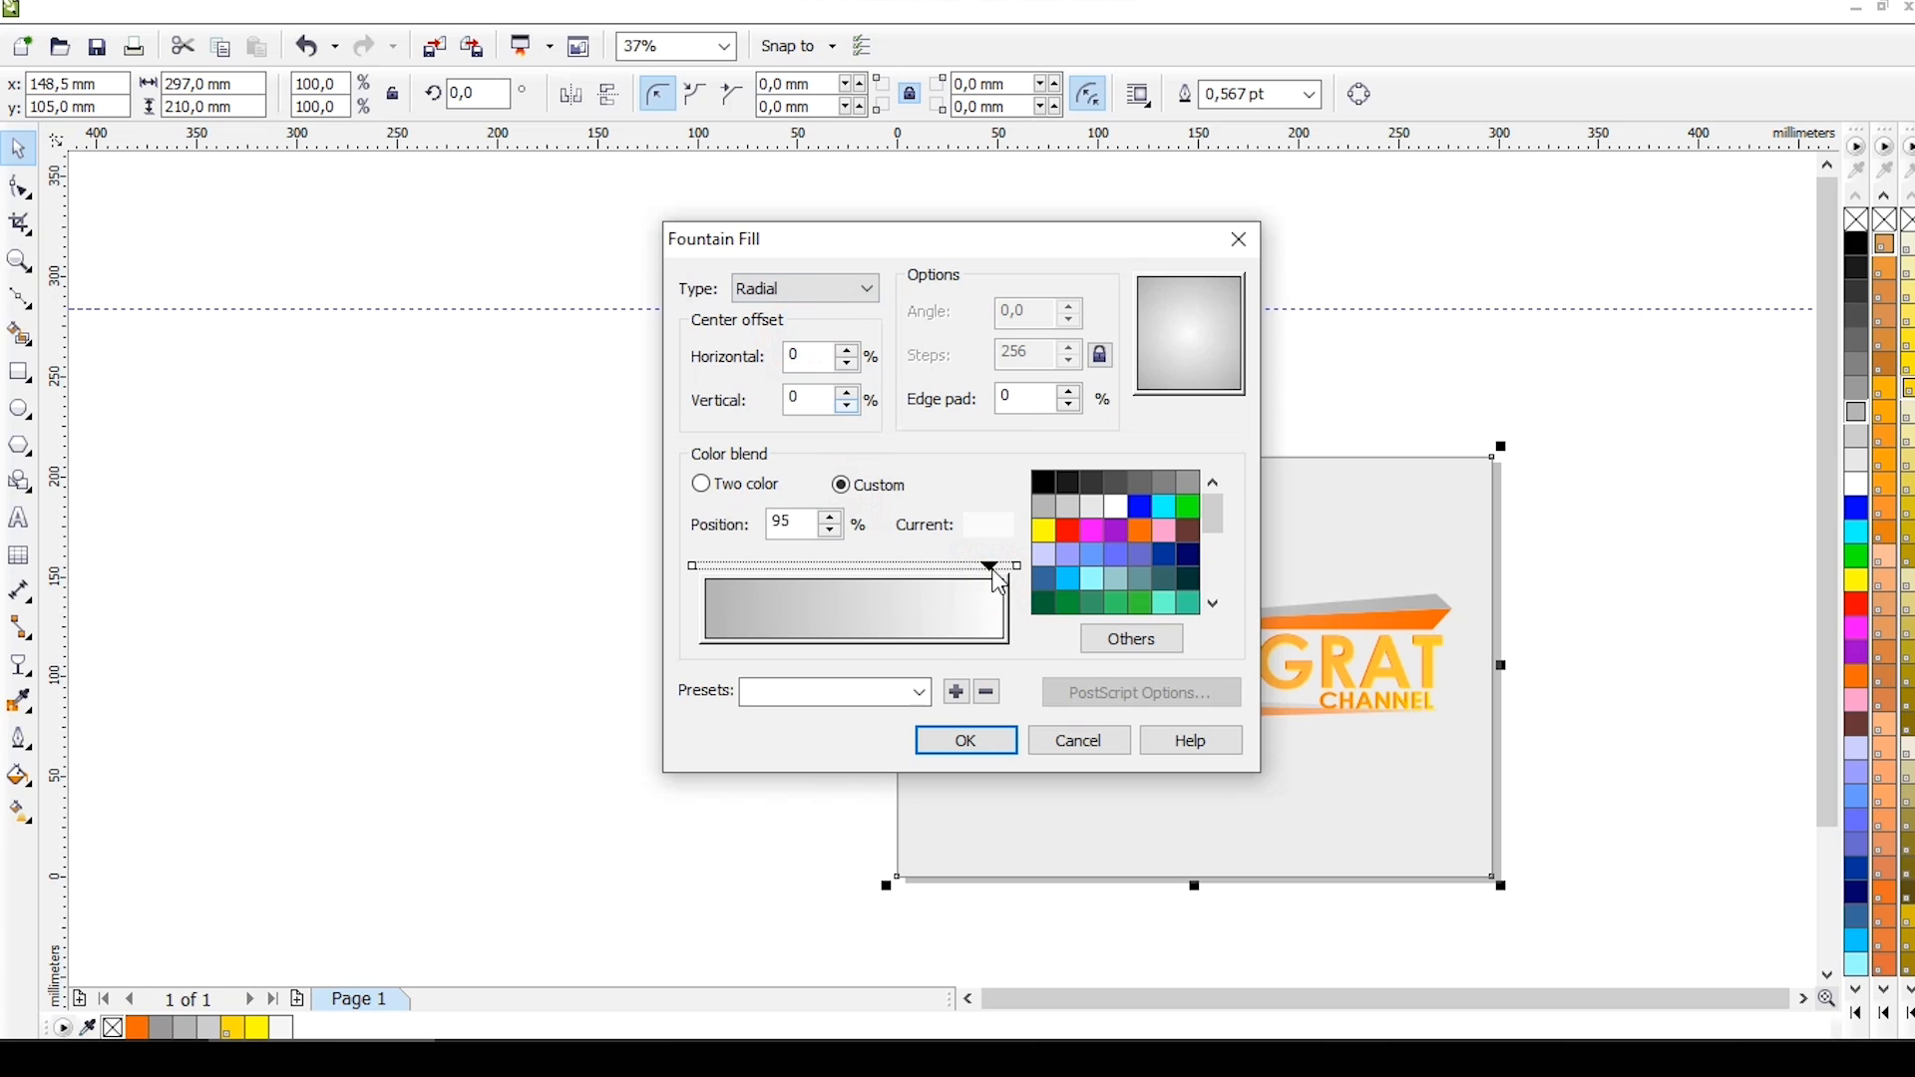
drag(984, 570, 903, 580)
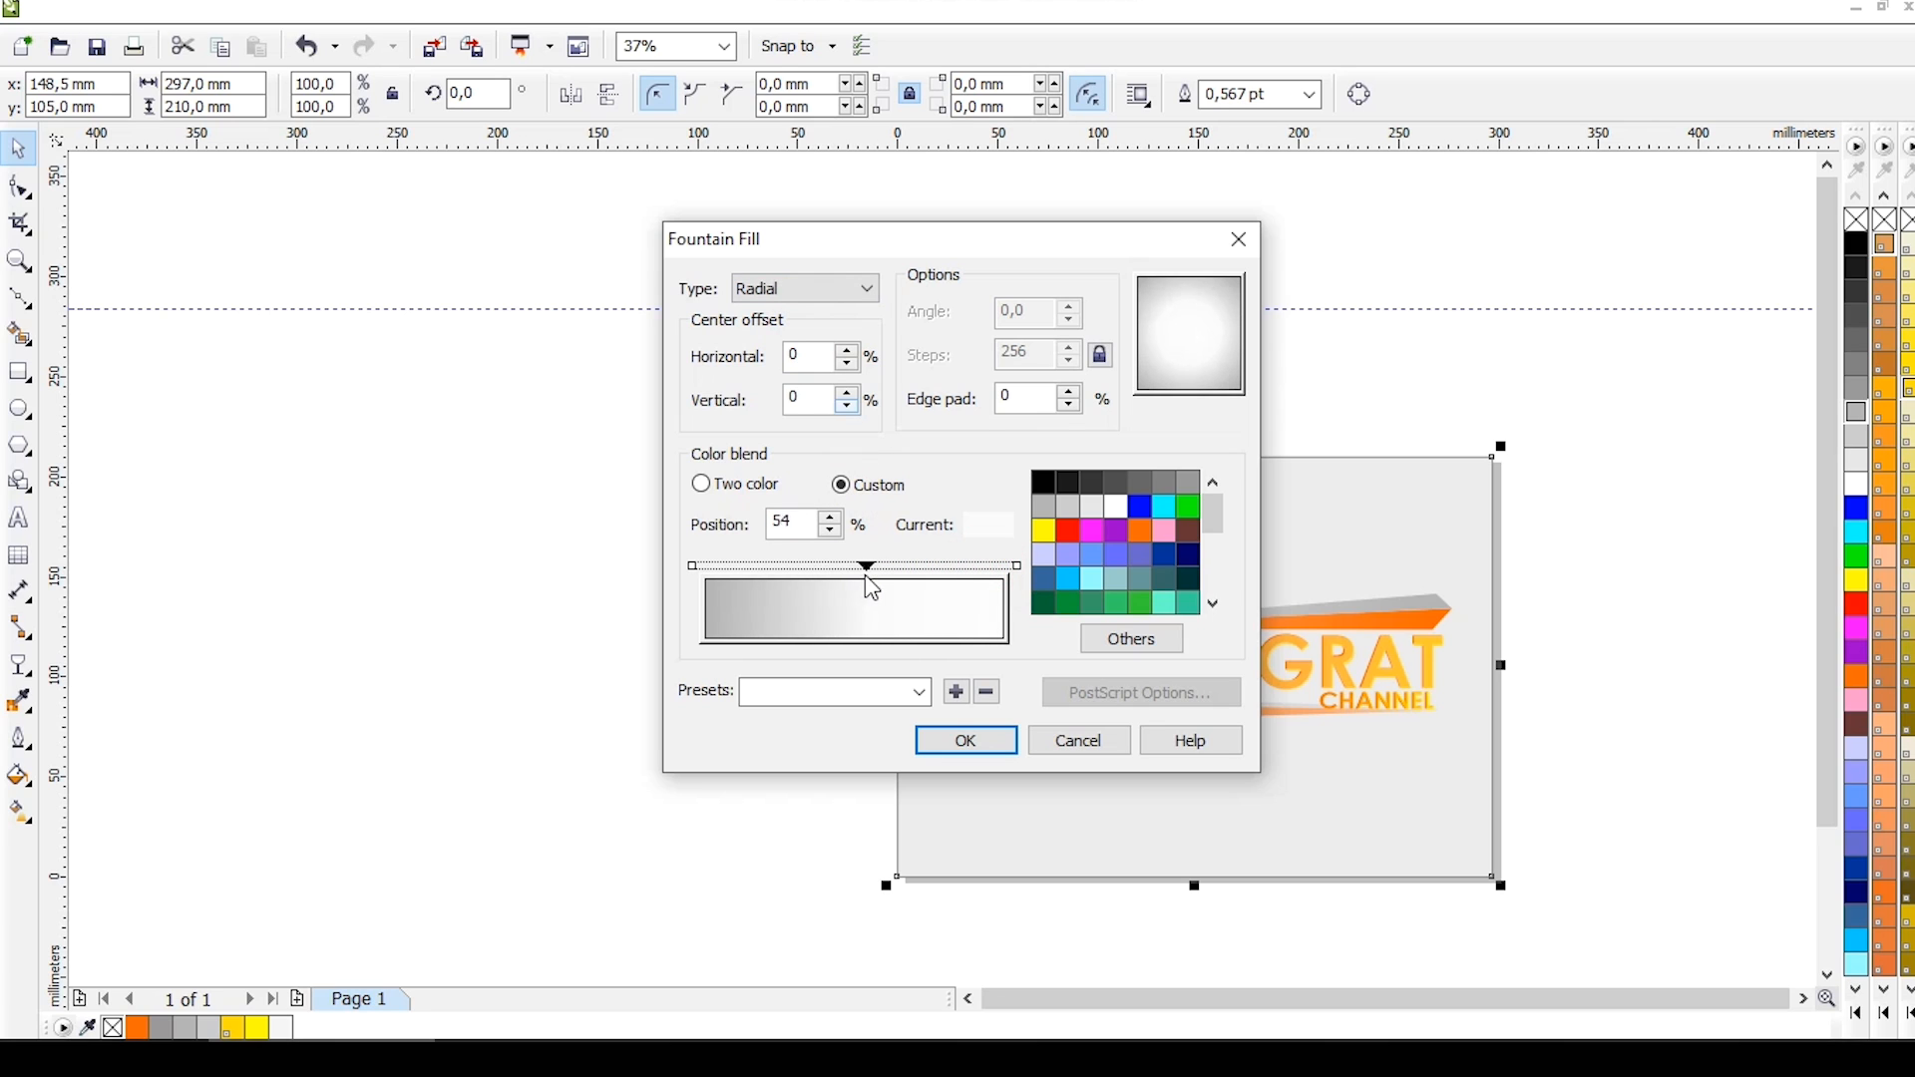
click(1018, 566)
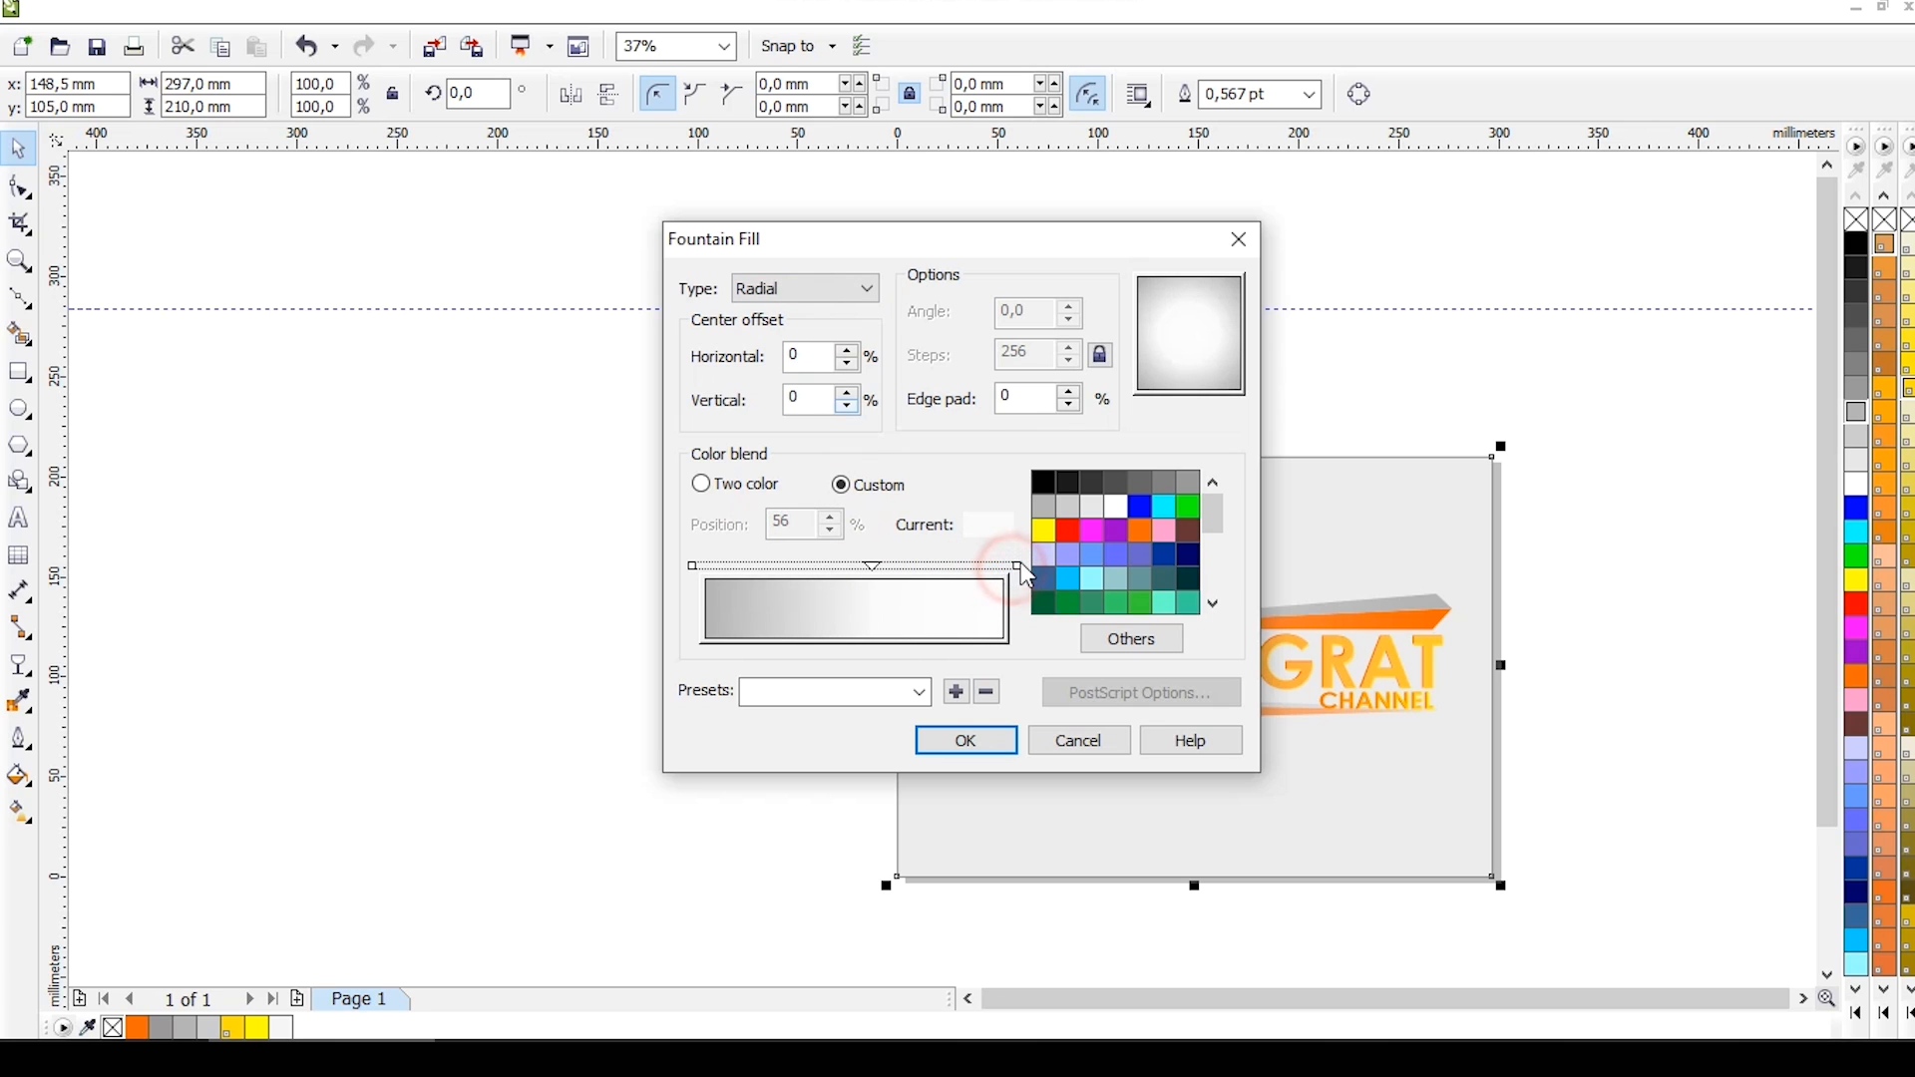
click(1046, 507)
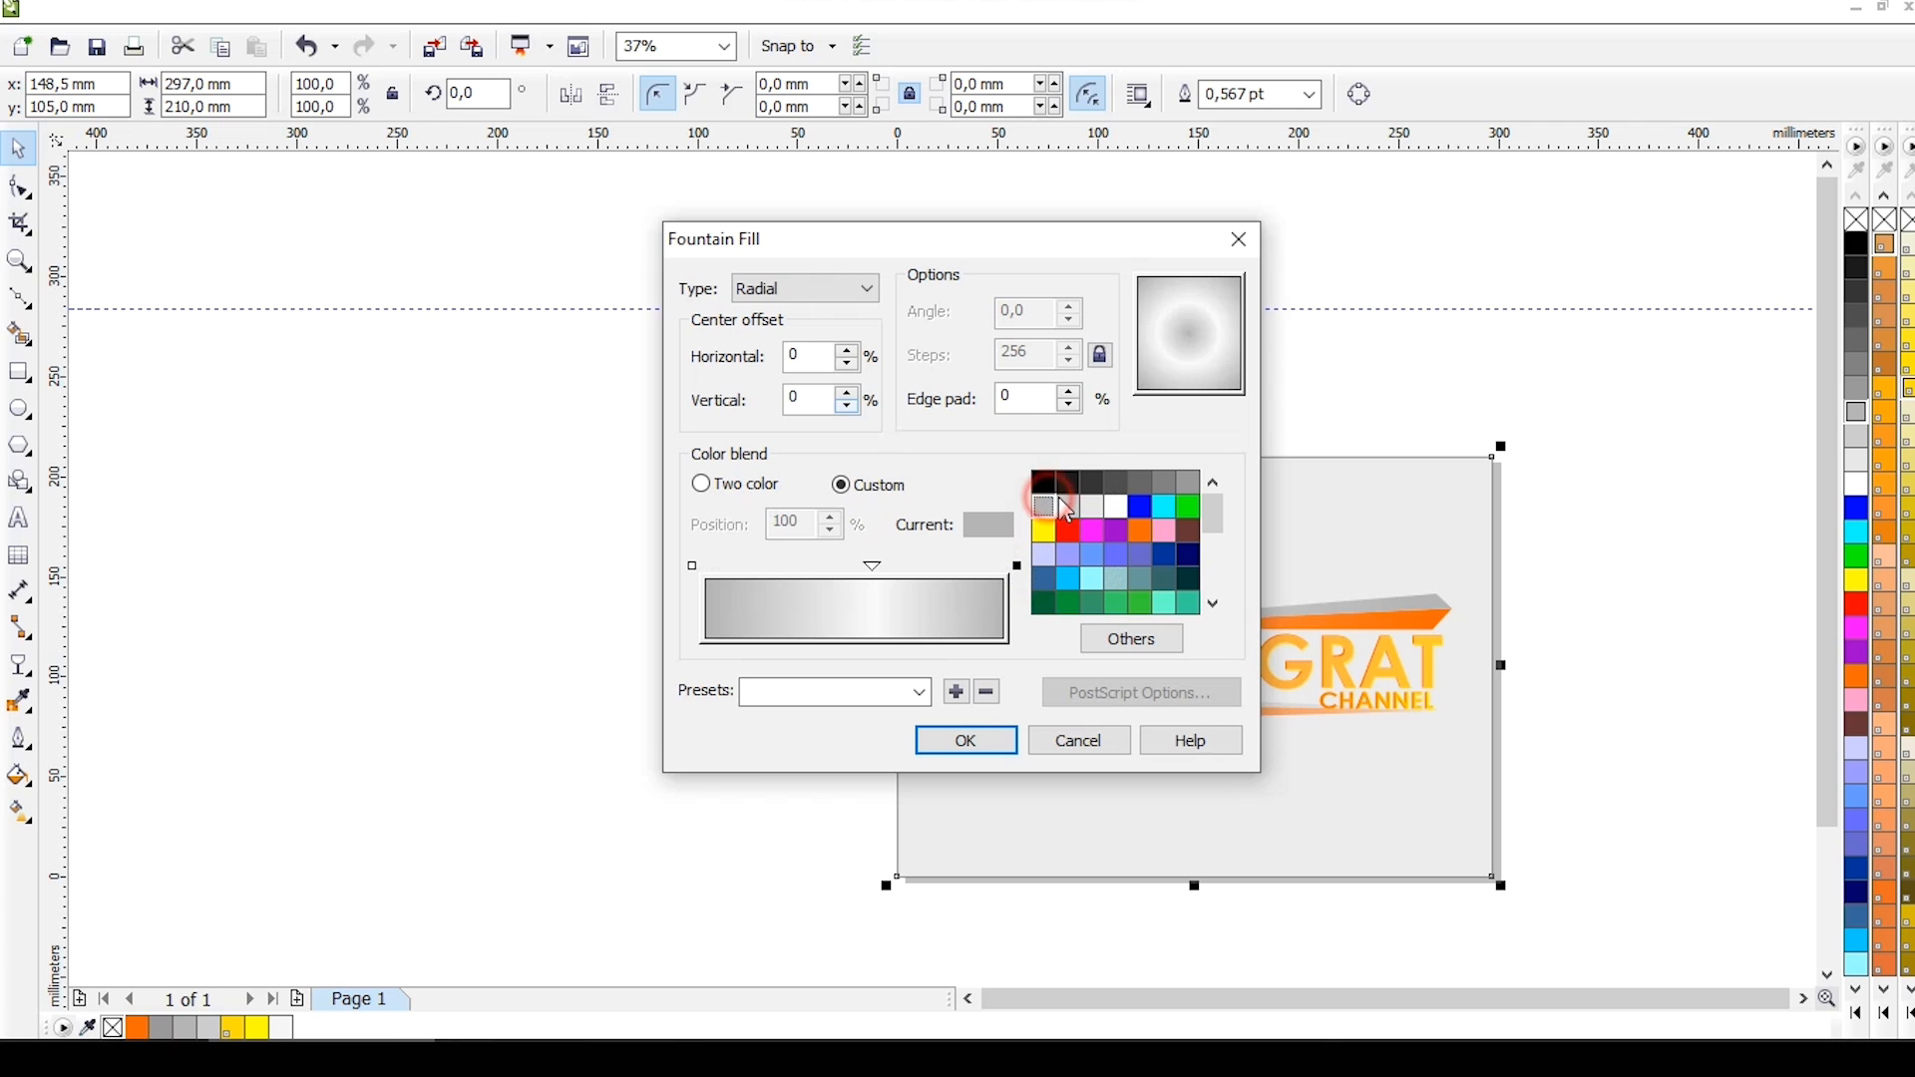
click(1015, 743)
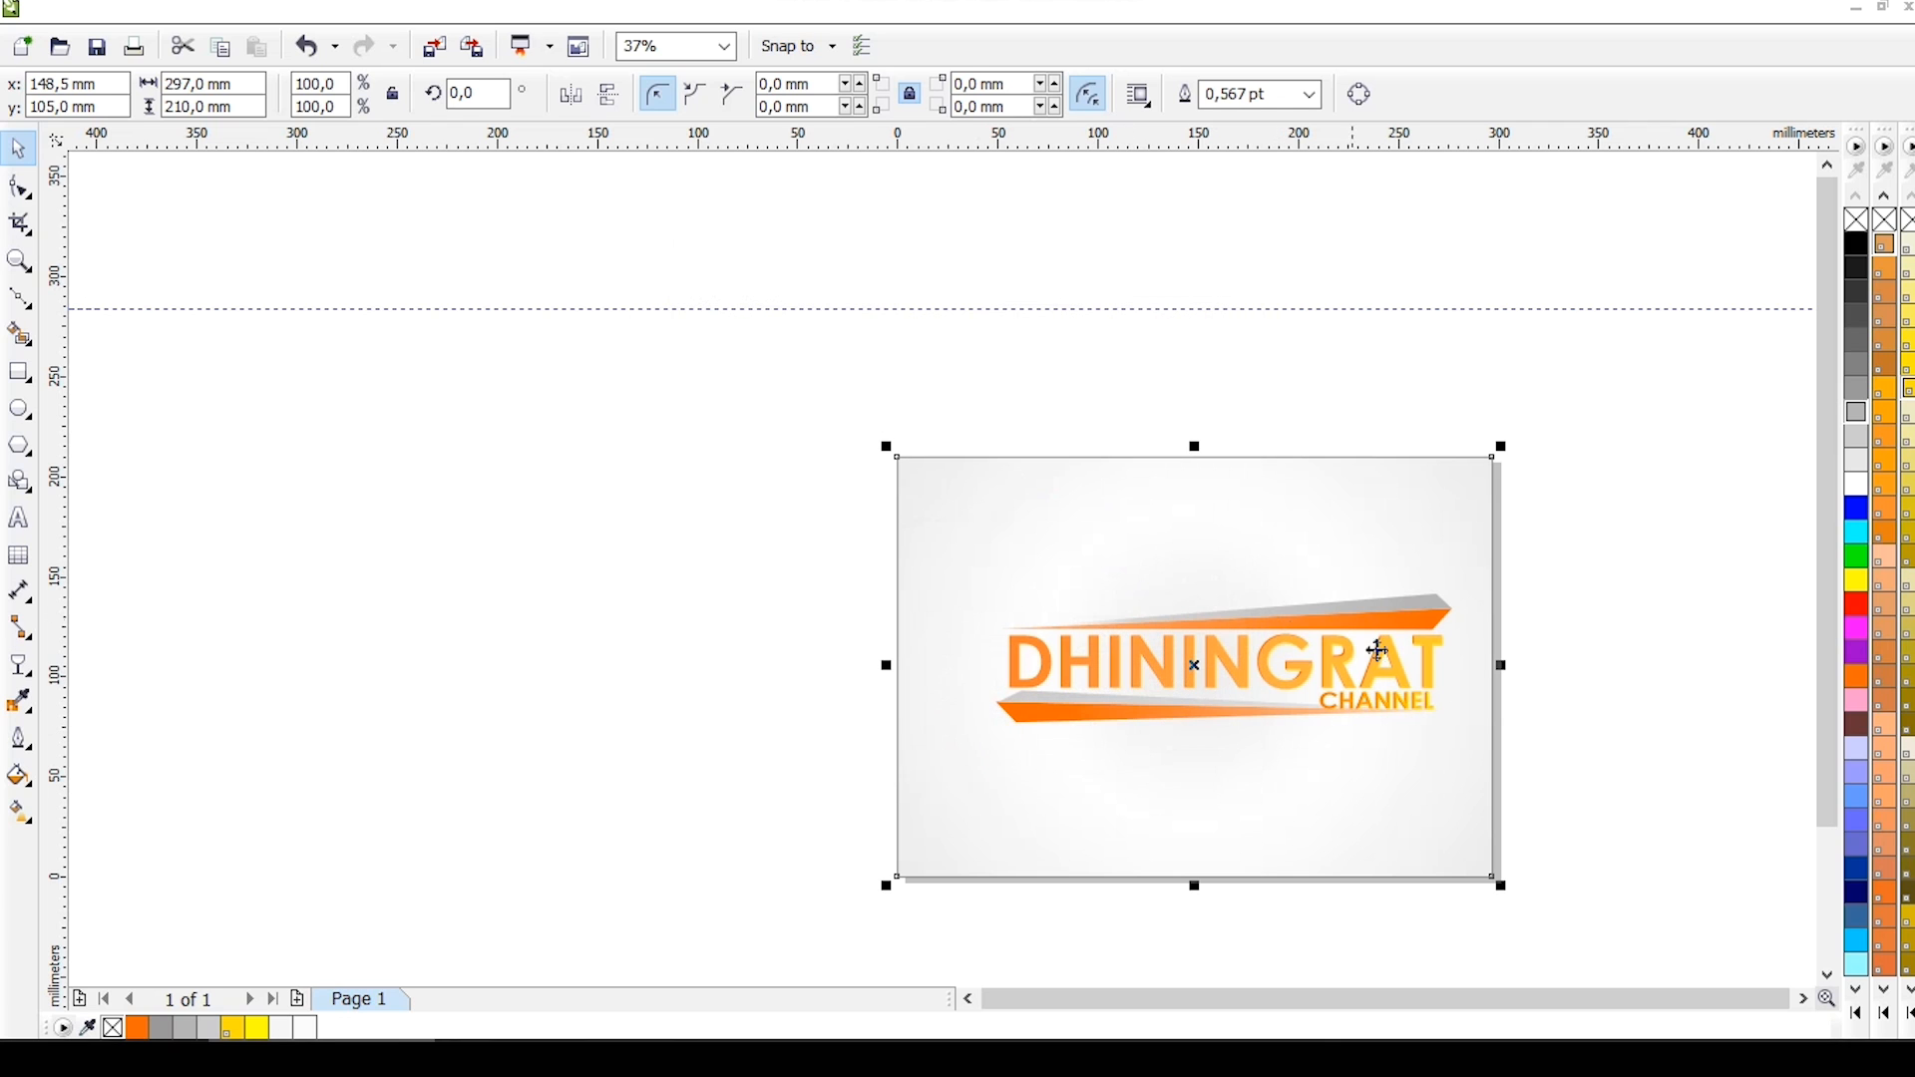
Select the whole logo group and centre it on the page, then deselect it.
click(1552, 710)
drag(1571, 775, 888, 562)
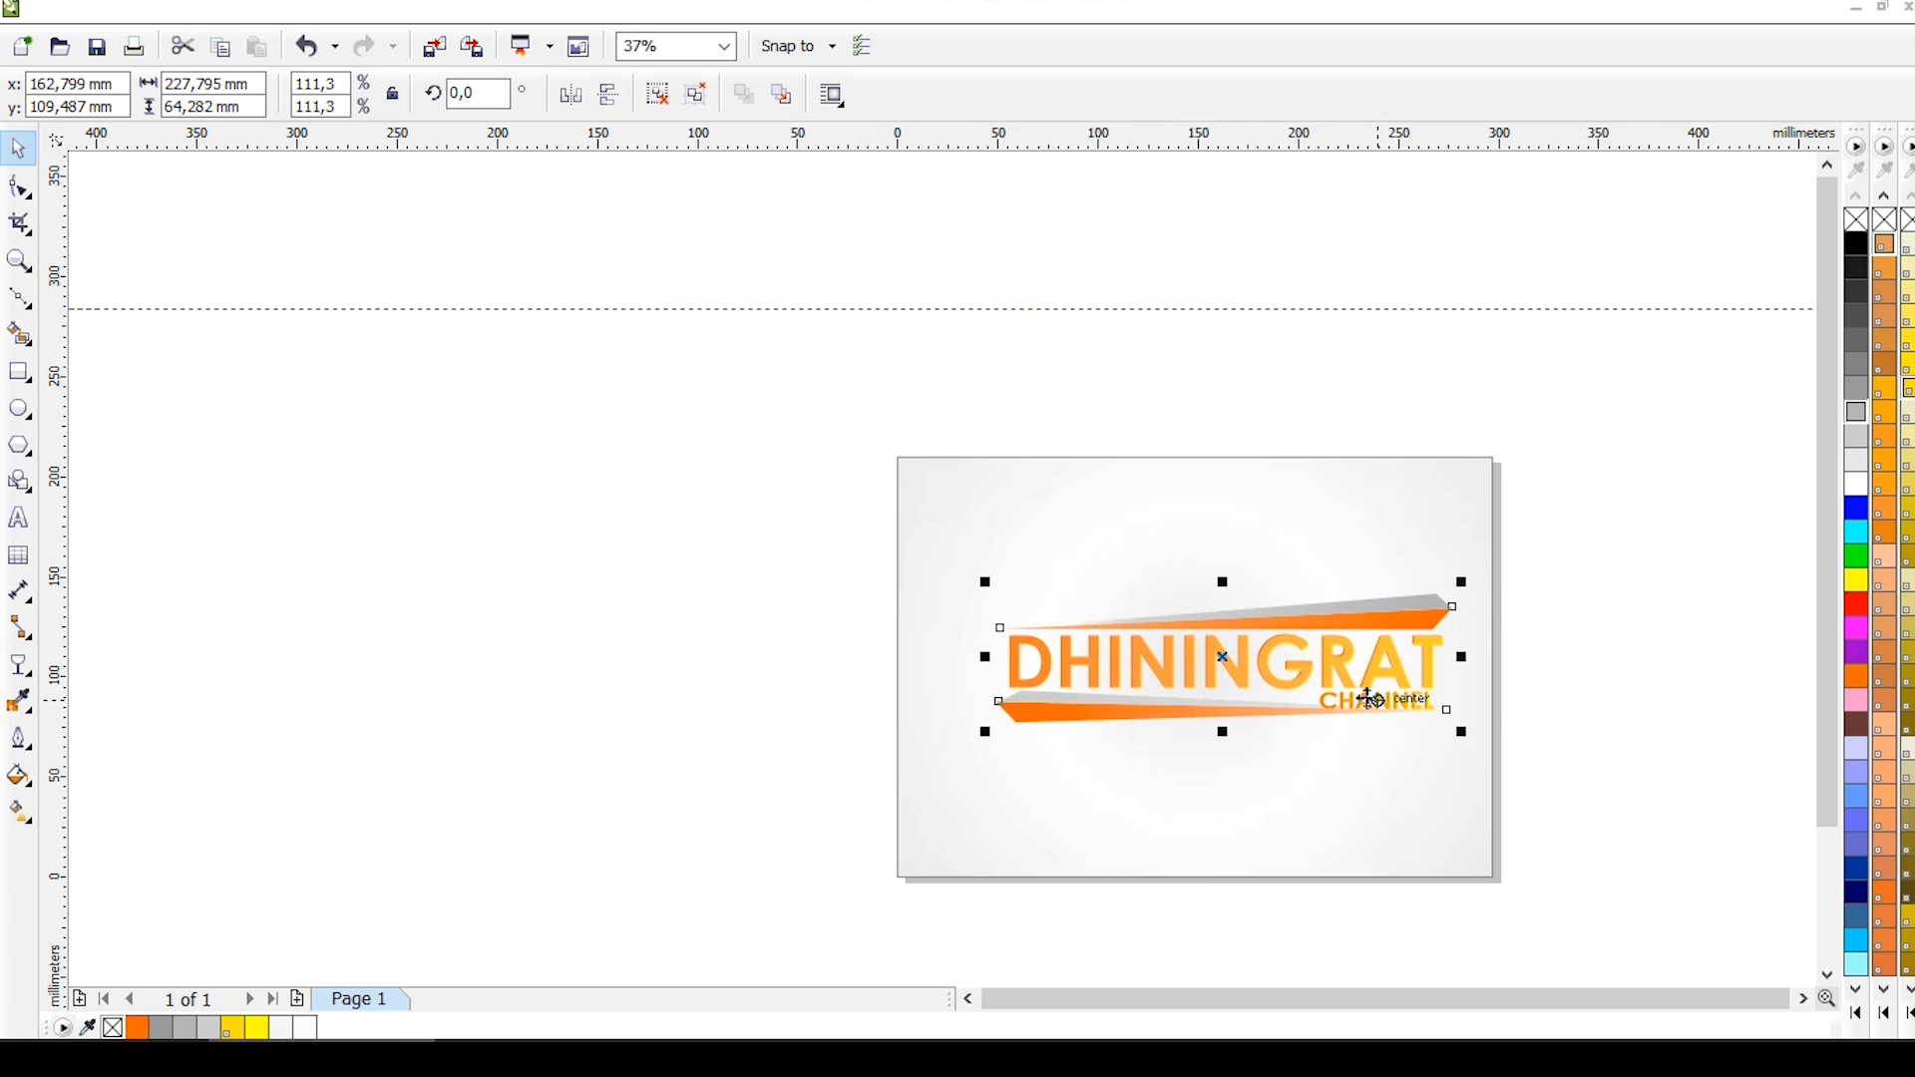
click(1573, 634)
scroll(1351, 752, up, 2)
scroll(1366, 728, down, 4)
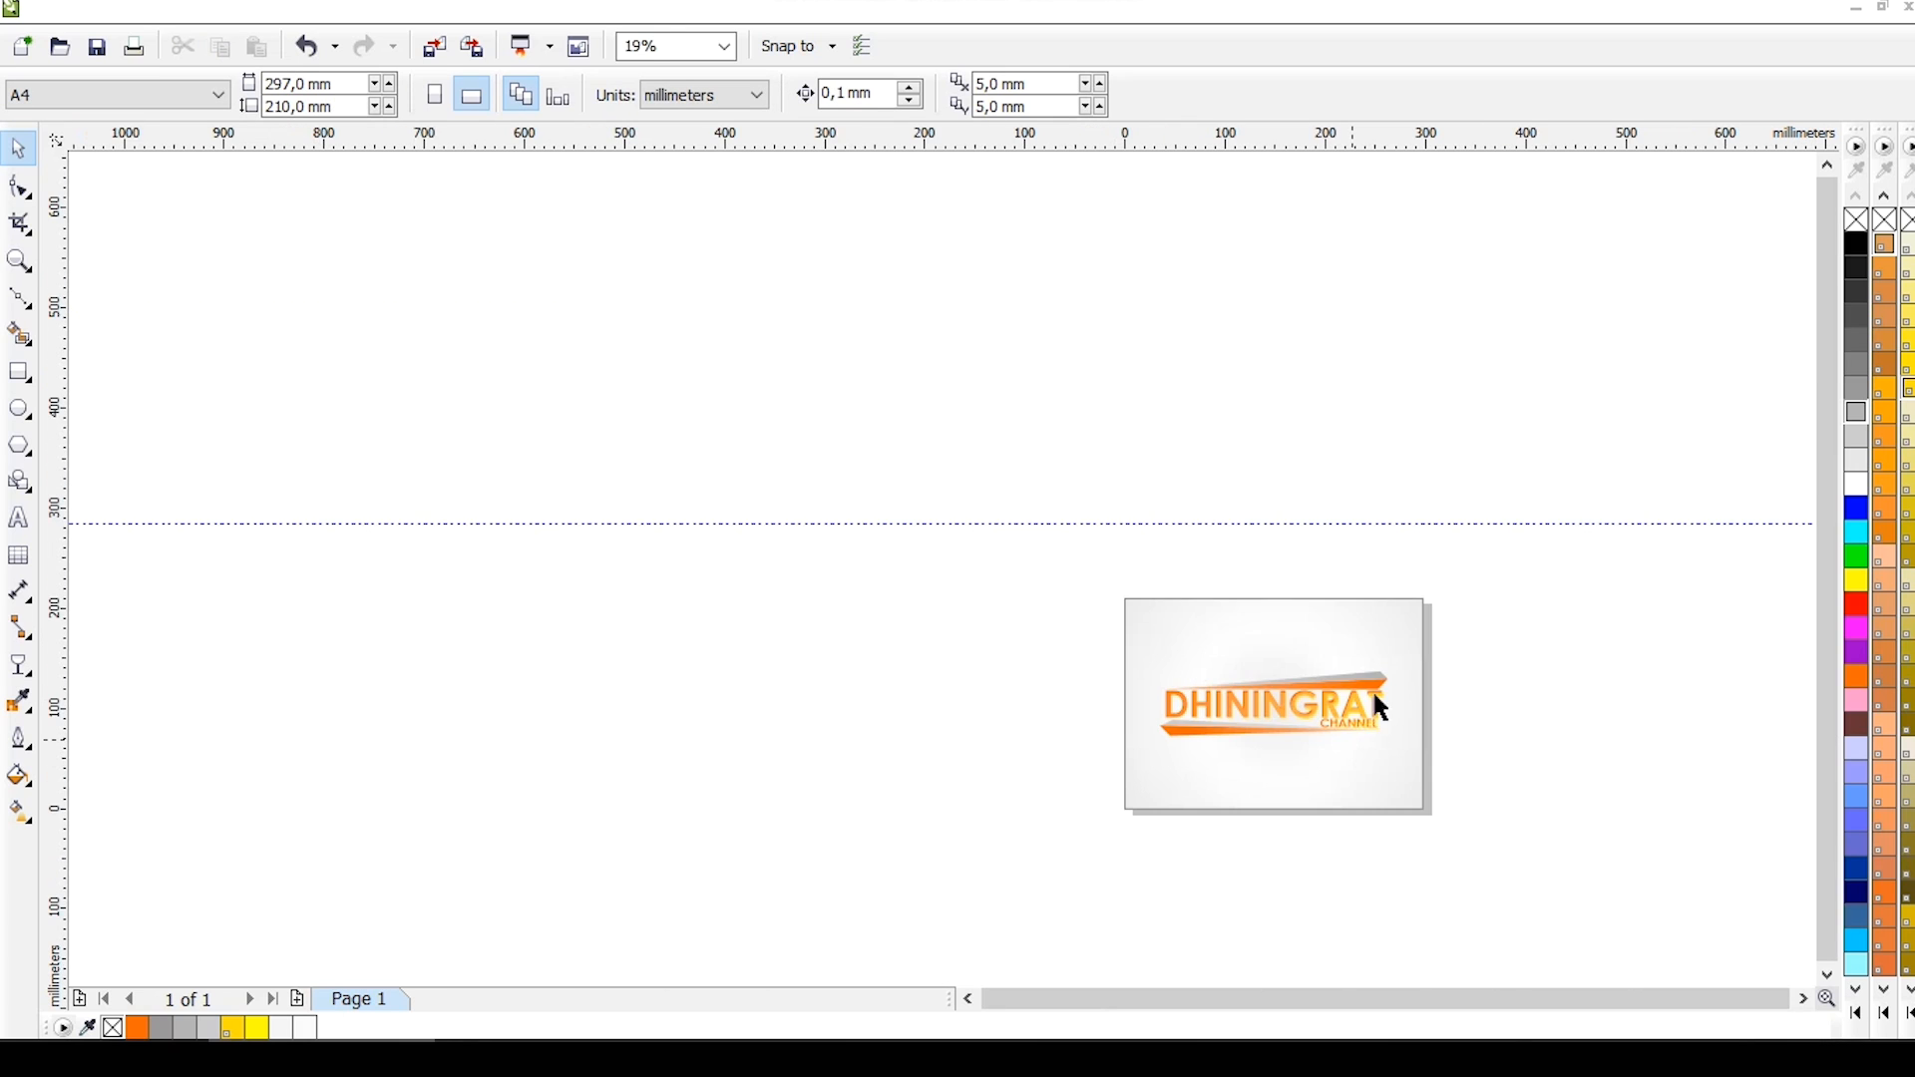
scroll(1387, 688, up, 2)
scroll(1142, 911, up, 2)
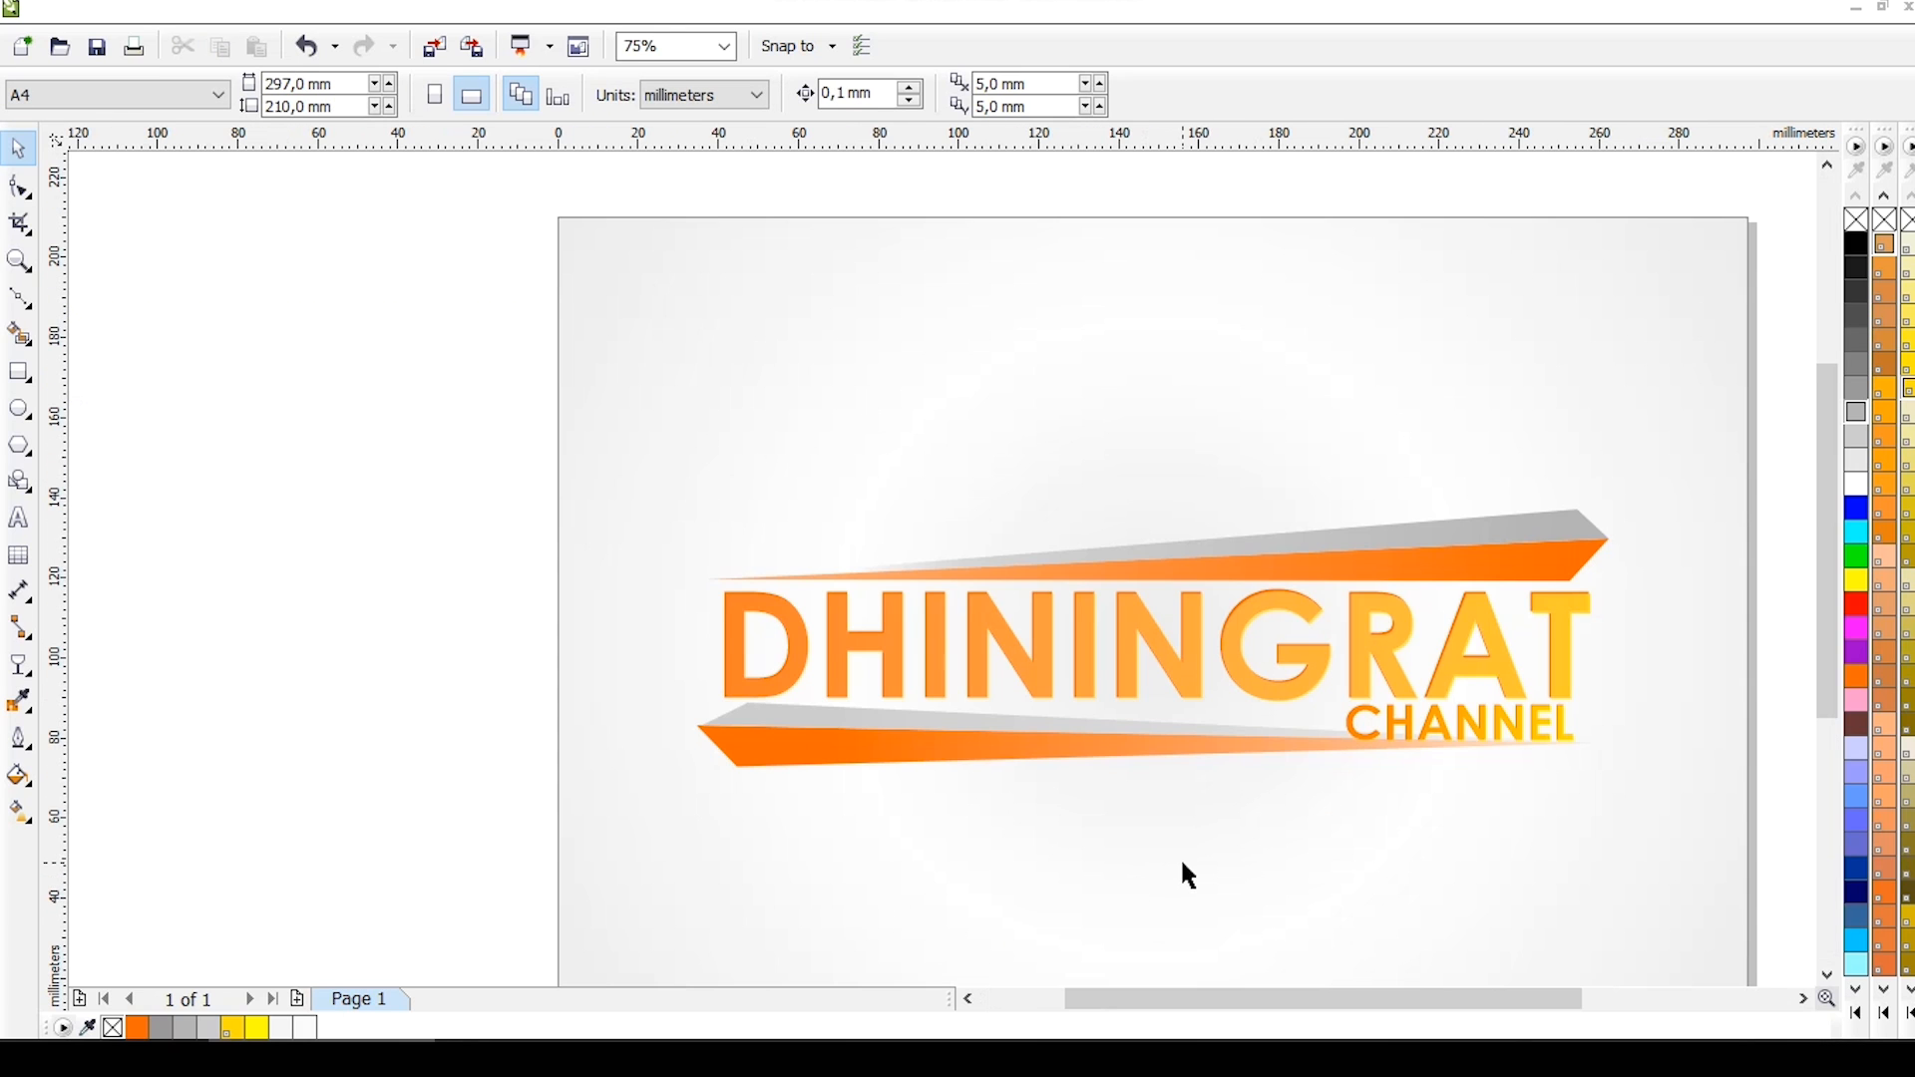
scroll(1189, 875, down, 1)
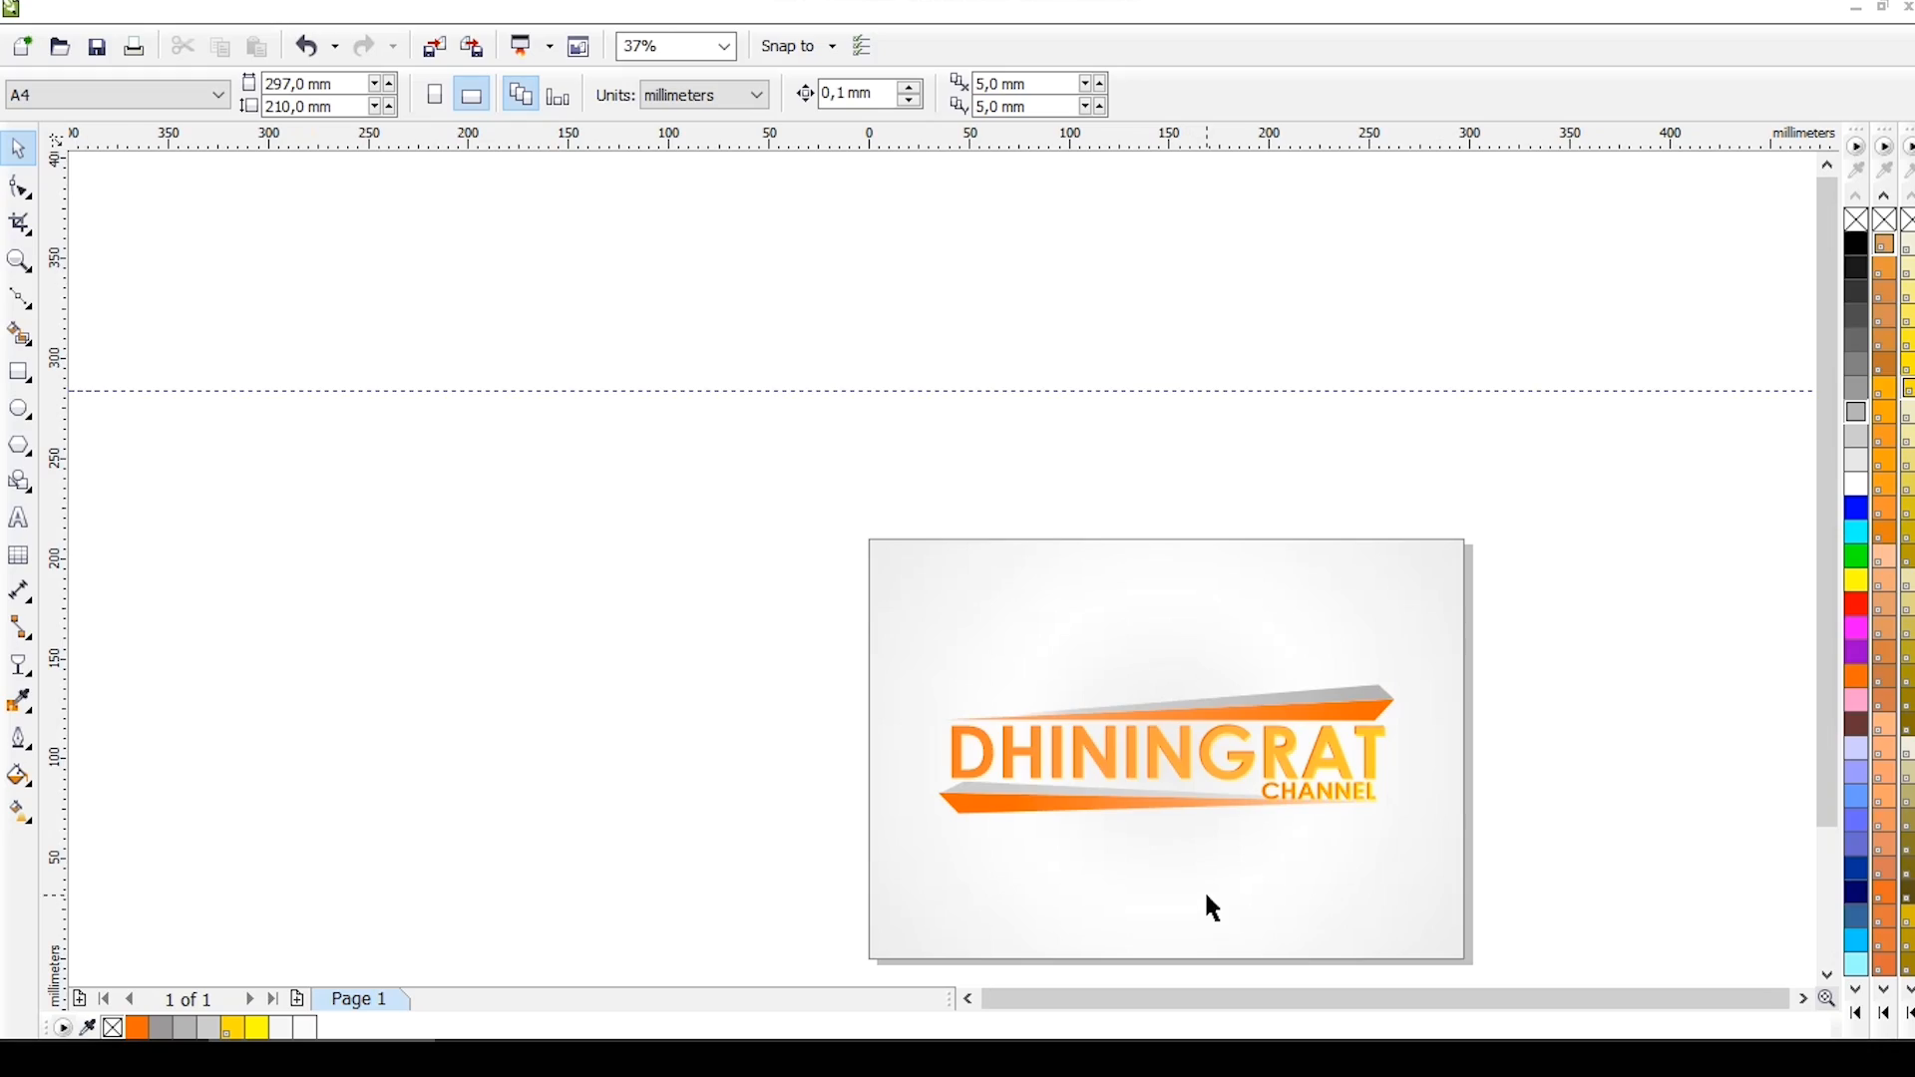